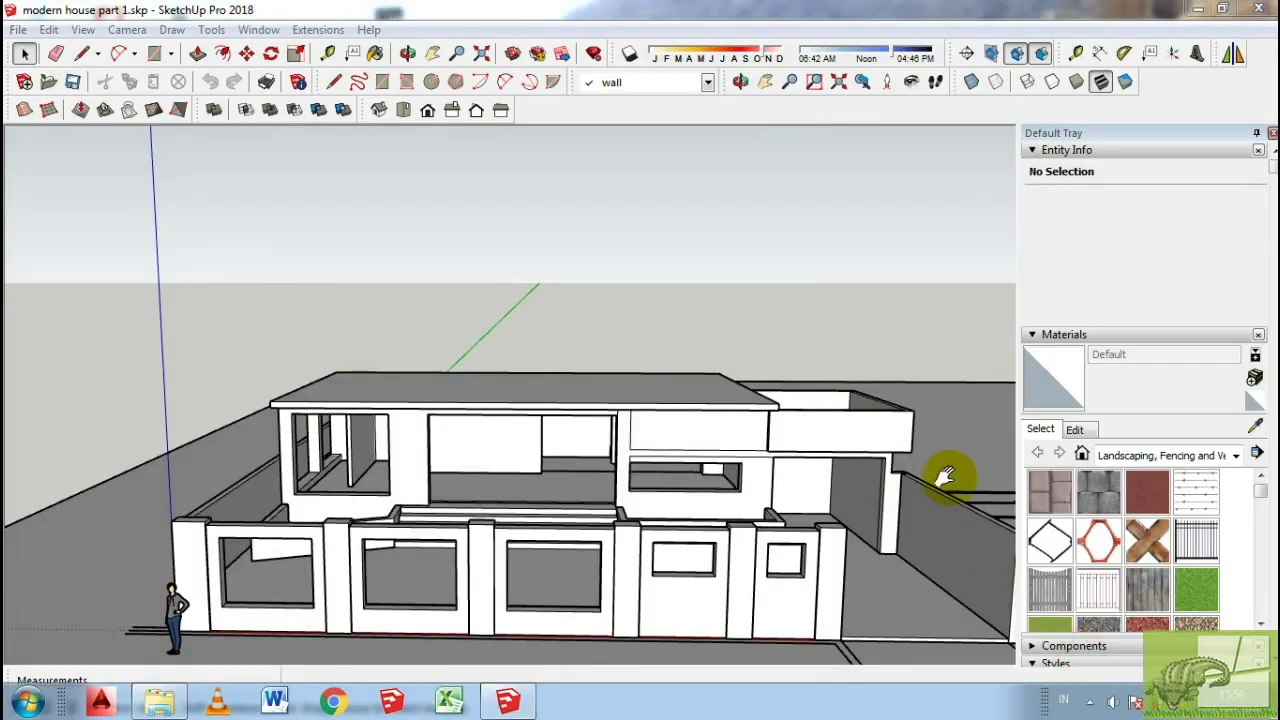
# Orbit and zoom down onto the floor-plan wall lines beside the house model.
pyautogui.moveTo(945, 476); pyautogui.dragTo(700, 594, button='middle')
pyautogui.moveTo(508, 491); pyautogui.dragTo(645, 510, button='middle')
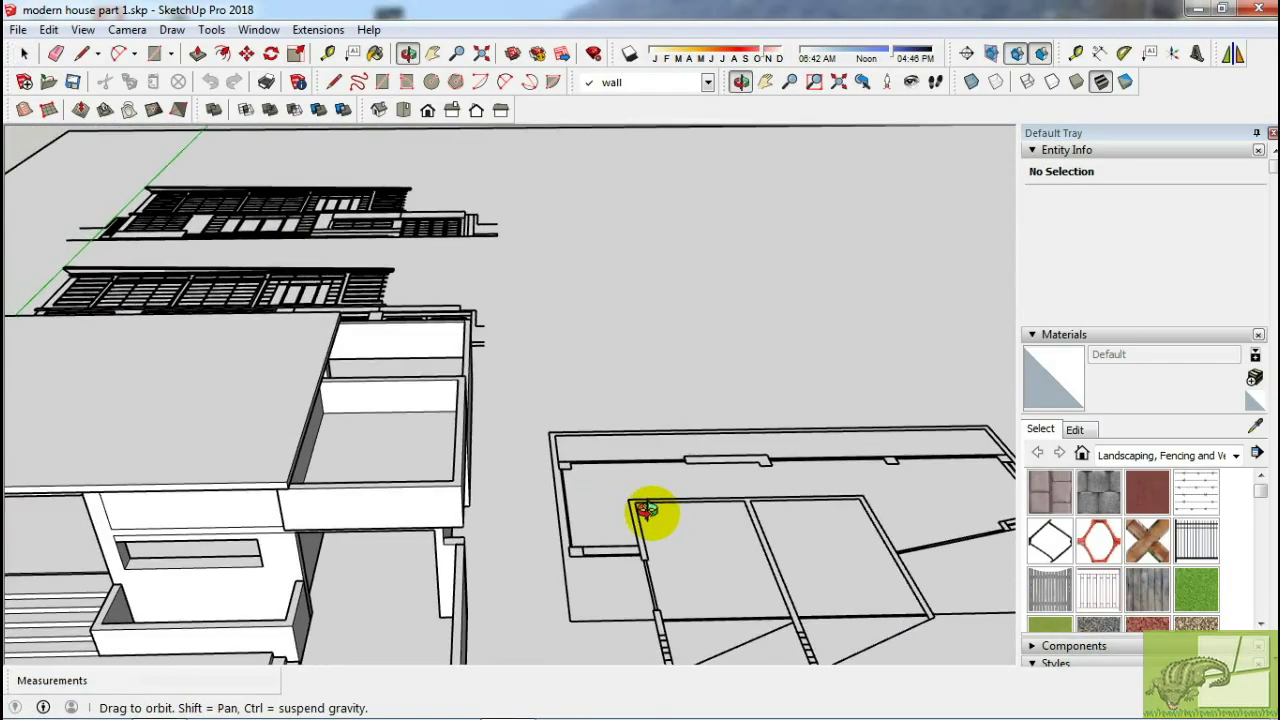
pyautogui.scroll(5, 528, 434)
pyautogui.moveTo(528, 434)
pyautogui.mouseDown(button='middle')
pyautogui.moveTo(508, 448)
pyautogui.moveTo(586, 371)
pyautogui.moveTo(623, 147)
pyautogui.mouseUp(button='middle')
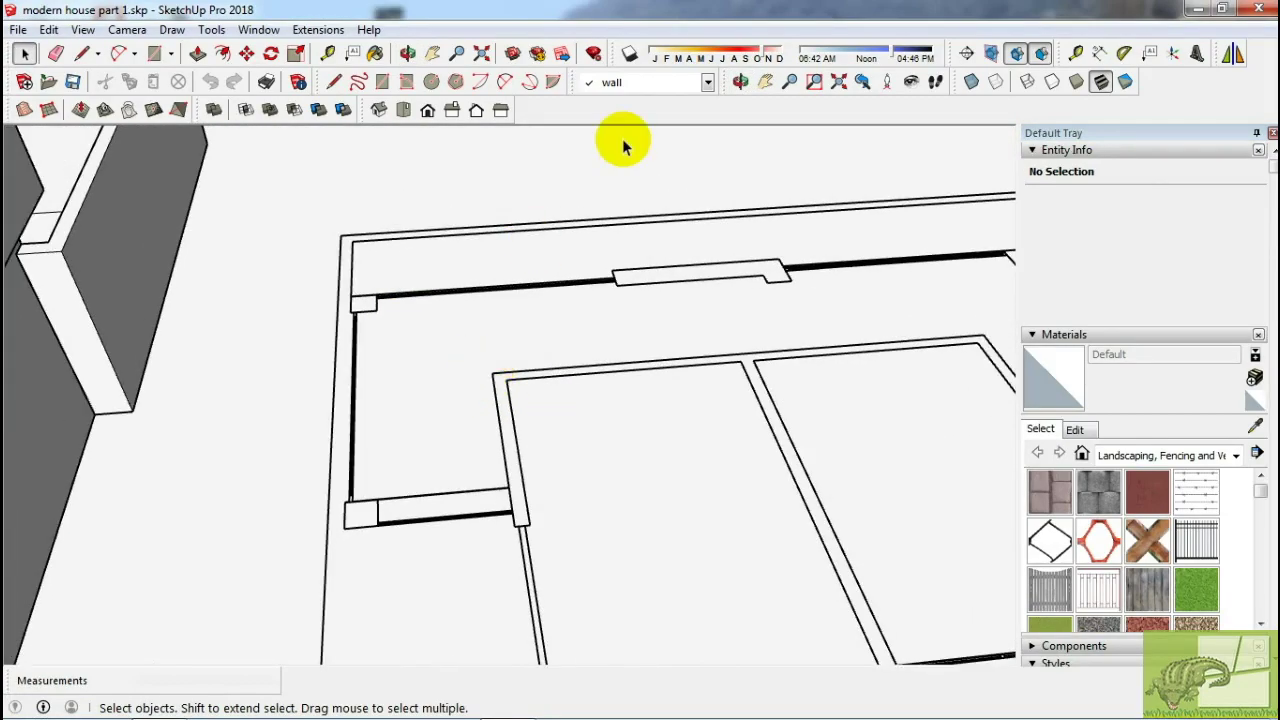
# Start a rectangle at a plan wall corner, then cancel it.
pyautogui.press('r')
pyautogui.click(334, 303)
pyautogui.press('Escape')
# Trace a rectangle face over the first plan wall strip.
pyautogui.moveTo(694, 380)
pyautogui.mouseDown(button='middle')
pyautogui.moveTo(621, 283)
pyautogui.moveTo(513, 318)
pyautogui.mouseUp(button='middle')
pyautogui.scroll(-5, 514, 277)
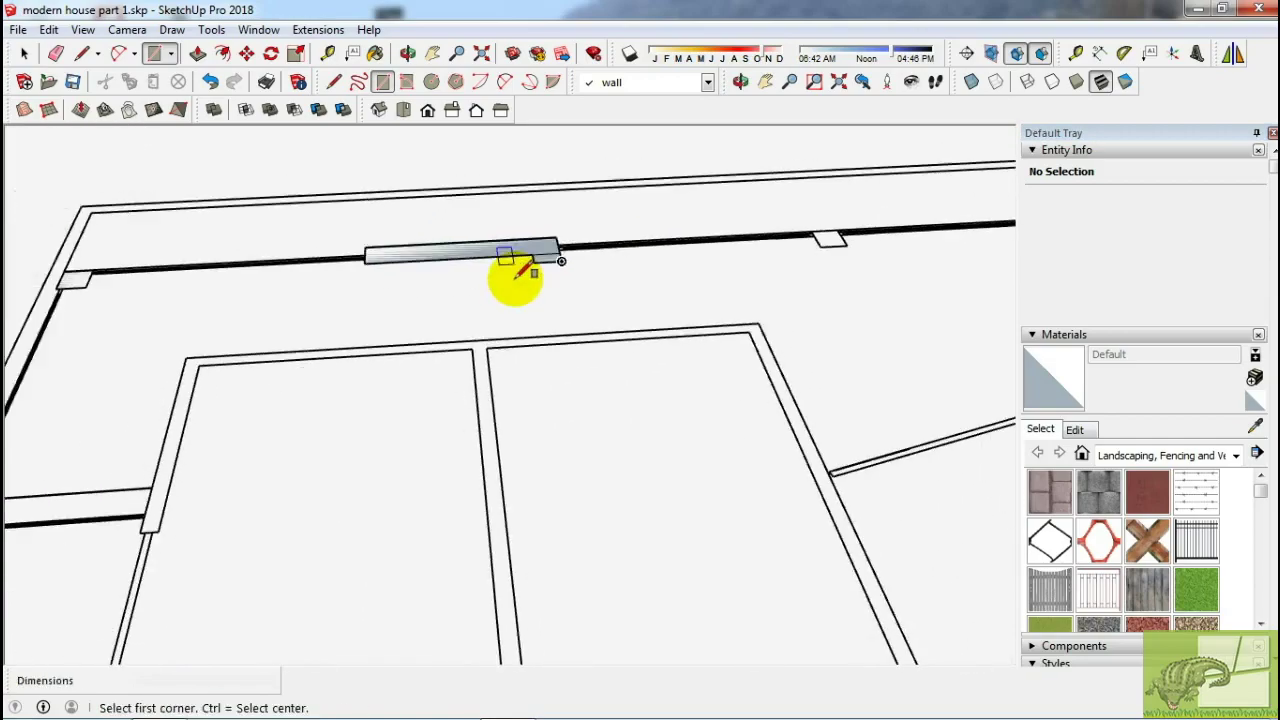
pyautogui.scroll(5, 650, 275)
pyautogui.click(635, 237)
pyautogui.scroll(-3, 635, 237)
pyautogui.scroll(3, 700, 266)
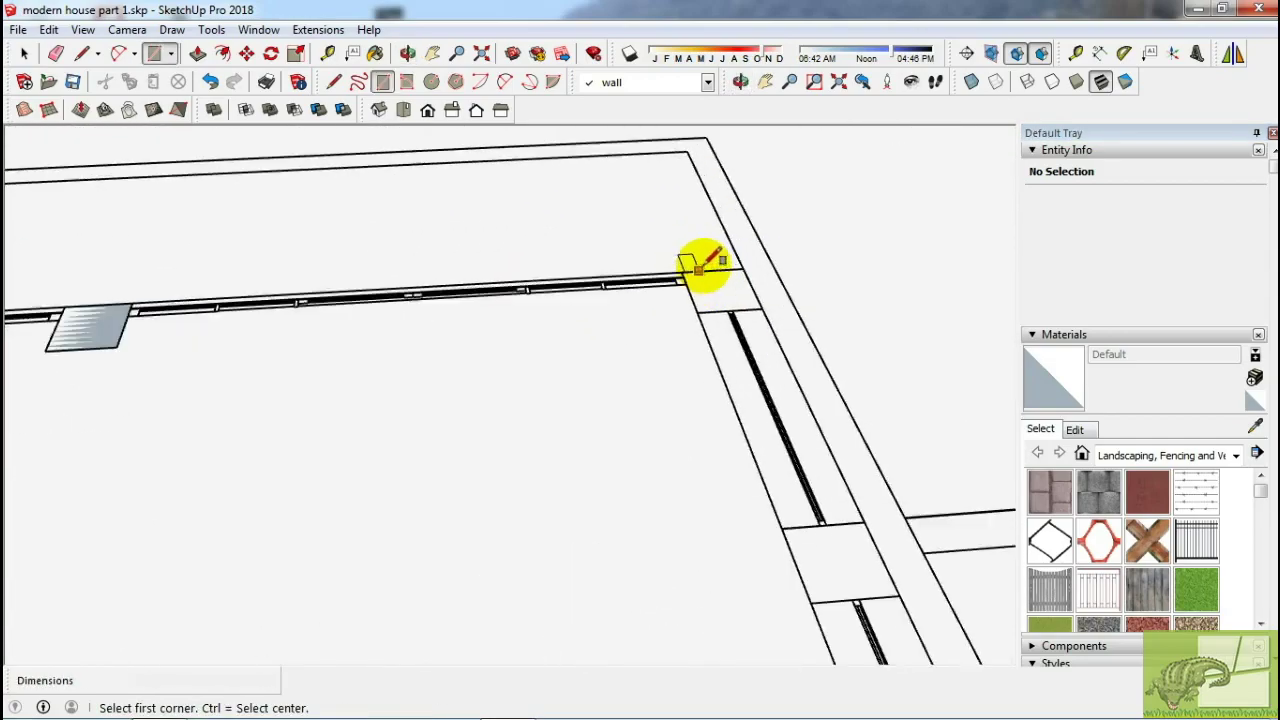
# Trace rectangle faces over the wall corner and the neighbouring wall strips.
pyautogui.click(757, 294)
pyautogui.press('Escape')
pyautogui.moveTo(757, 294); pyautogui.dragTo(695, 240, button='middle')
pyautogui.click(803, 500)
pyautogui.moveTo(803, 500); pyautogui.dragTo(703, 341, button='middle')
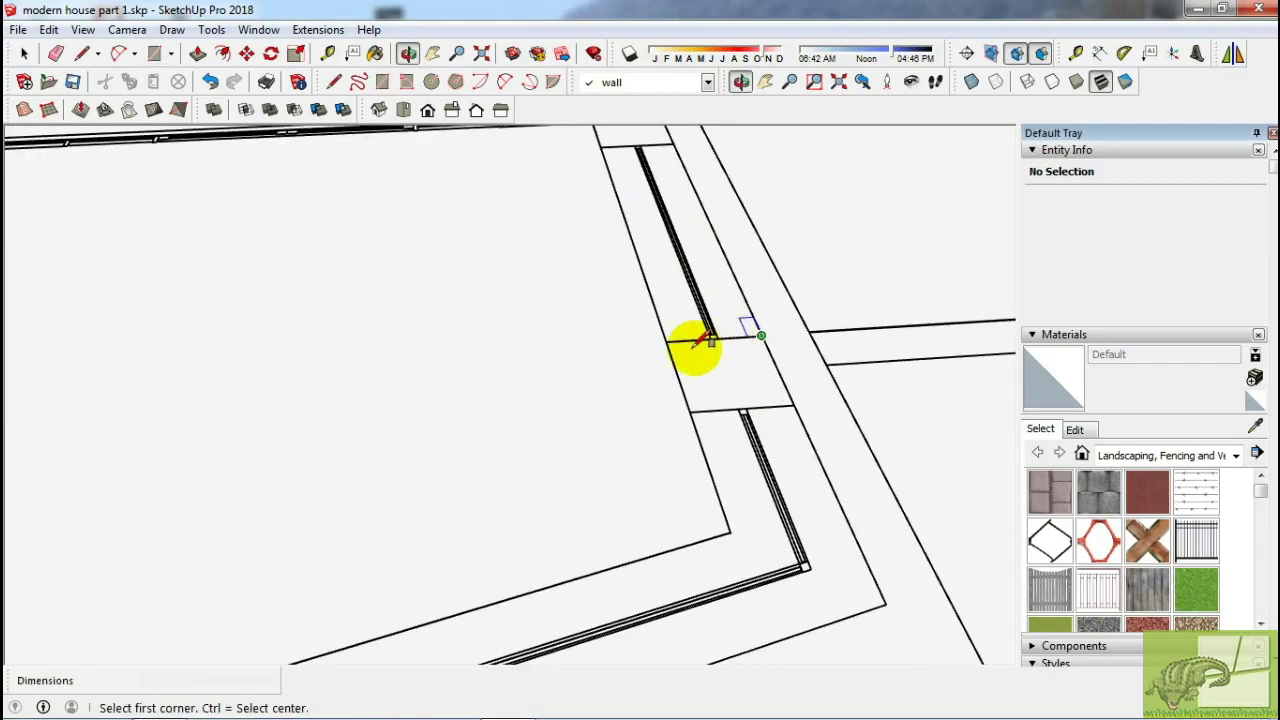
pyautogui.click(793, 403)
pyautogui.moveTo(793, 403); pyautogui.dragTo(803, 430, button='middle')
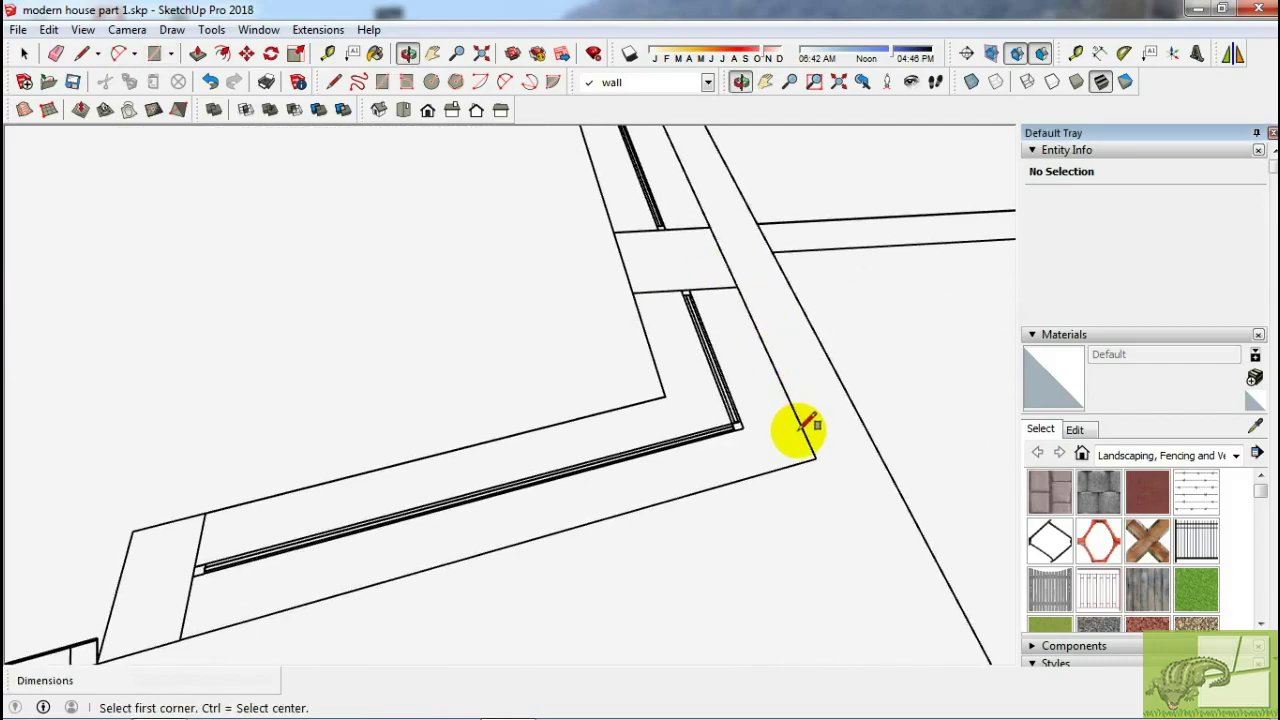
pyautogui.click(632, 292)
pyautogui.moveTo(632, 292)
pyautogui.mouseDown(button='middle')
pyautogui.moveTo(828, 251)
pyautogui.moveTo(692, 325)
pyautogui.mouseUp(button='middle')
# Draw lines to close a wall face at a junction, then tidy up with the eraser.
pyautogui.press('l')
pyautogui.click(432, 528)
pyautogui.moveTo(432, 528); pyautogui.dragTo(770, 400, button='middle')
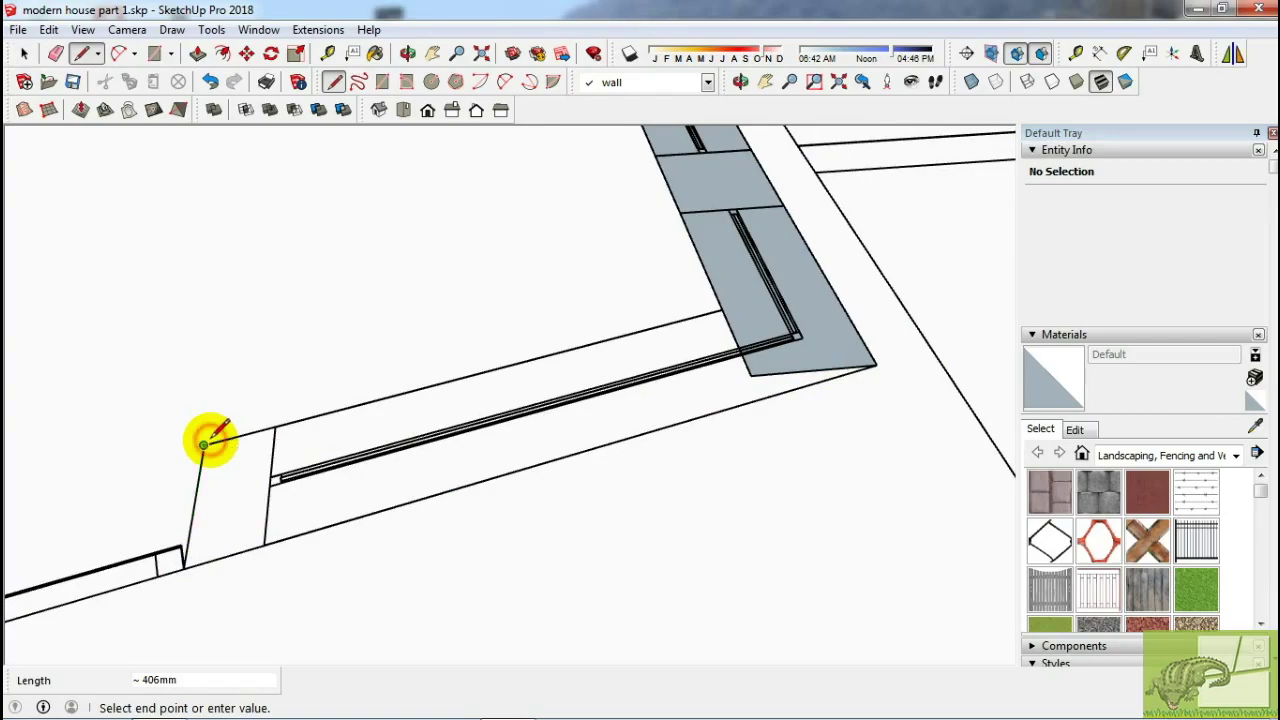
pyautogui.click(722, 311)
pyautogui.press('e')
pyautogui.moveTo(722, 311)
pyautogui.mouseDown(button='middle')
pyautogui.moveTo(793, 362)
pyautogui.moveTo(449, 400)
pyautogui.moveTo(609, 343)
pyautogui.moveTo(605, 378)
pyautogui.mouseUp(button='middle')
pyautogui.scroll(-3, 735, 320)
pyautogui.scroll(3, 214, 457)
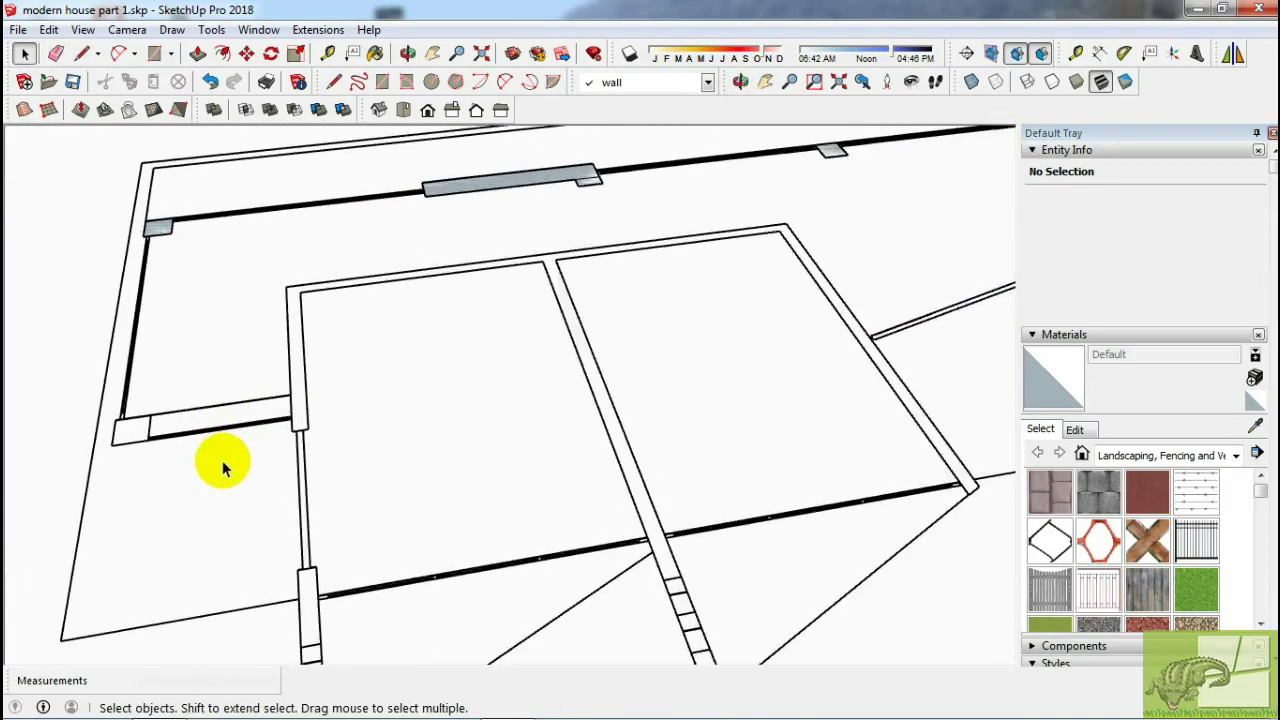
pyautogui.scroll(2, 234, 449)
pyautogui.scroll(2, 150, 420)
# Start a rectangle face at an interior wall junction of the plan.
pyautogui.press('r')
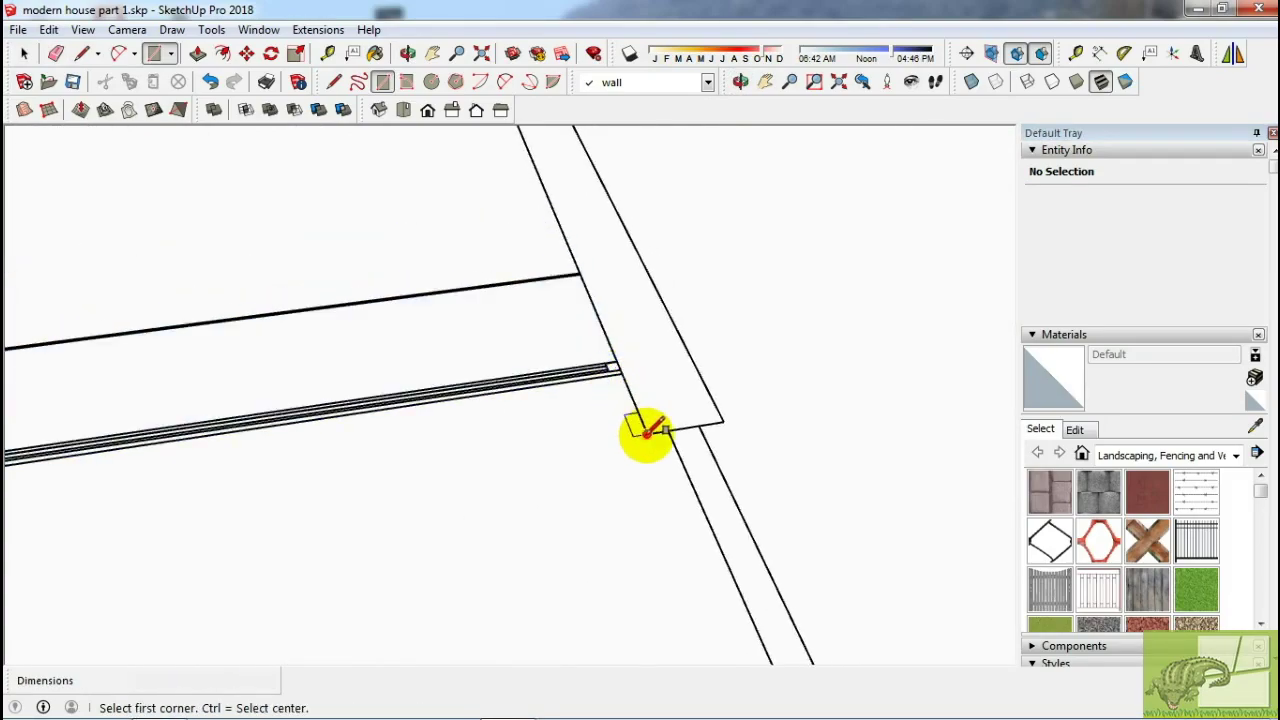
pyautogui.click(646, 432)
pyautogui.scroll(-2, 620, 340)
pyautogui.moveTo(594, 251)
pyautogui.mouseDown(button='middle')
pyautogui.moveTo(441, 363)
pyautogui.moveTo(752, 300)
pyautogui.mouseUp(button='middle')
pyautogui.scroll(-3, 766, 288)
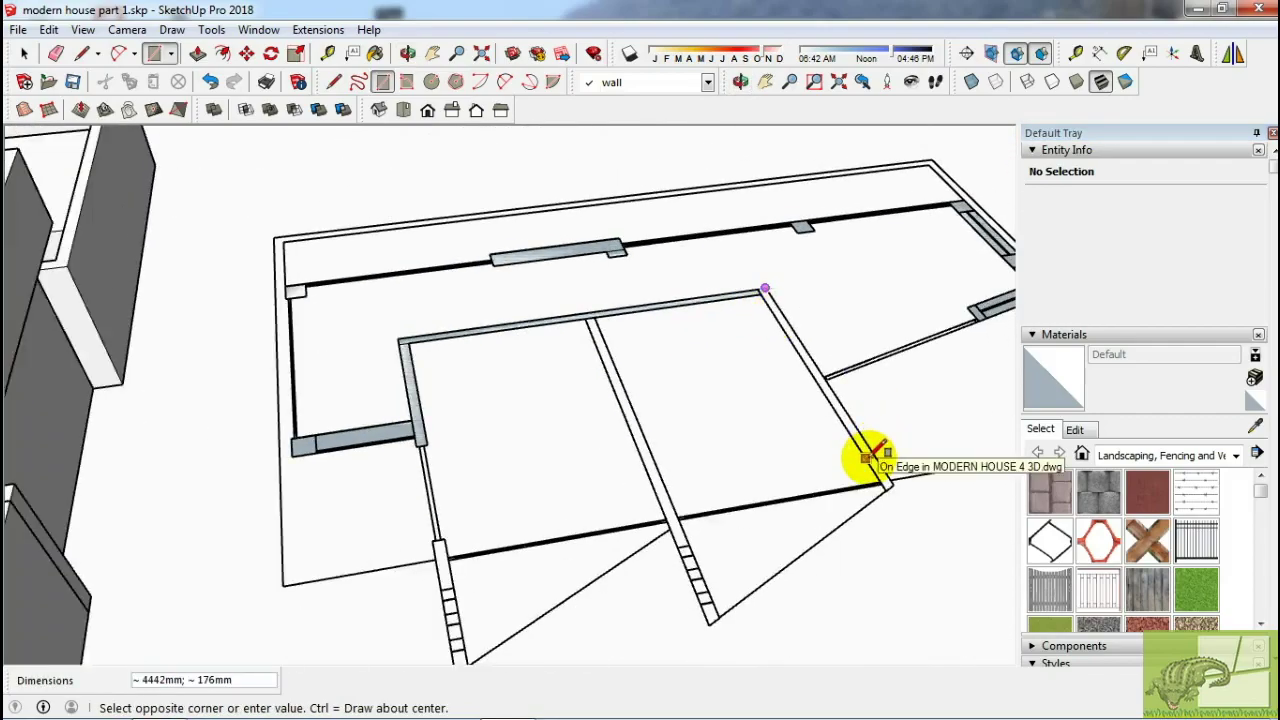
# Place another rectangle corner at a wall junction from a flatter view of the plan.
pyautogui.moveTo(858, 454)
pyautogui.mouseDown(button='middle')
pyautogui.moveTo(757, 428)
pyautogui.moveTo(743, 414)
pyautogui.moveTo(766, 417)
pyautogui.moveTo(548, 280)
pyautogui.mouseUp(button='middle')
pyautogui.click(573, 313)
pyautogui.scroll(-3, 568, 316)
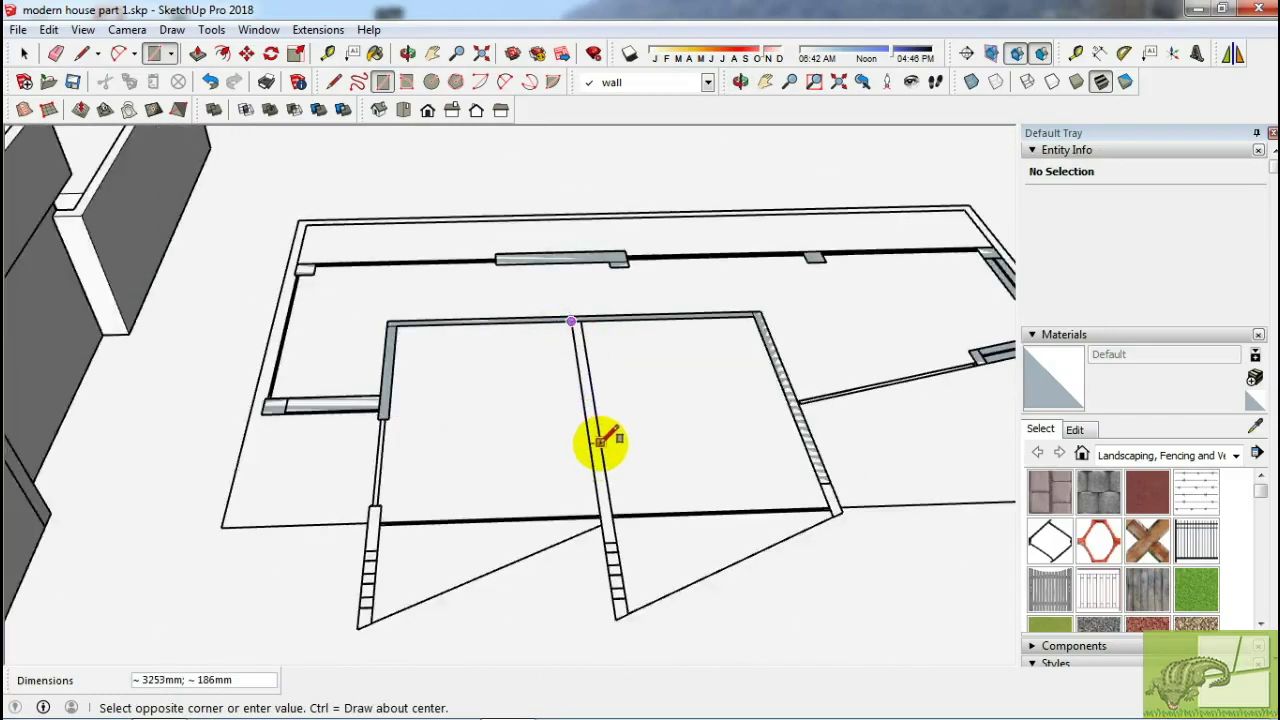
pyautogui.moveTo(598, 413)
pyautogui.mouseDown(button='middle')
pyautogui.moveTo(651, 406)
pyautogui.moveTo(514, 434)
pyautogui.mouseUp(button='middle')
pyautogui.scroll(5, 440, 432)
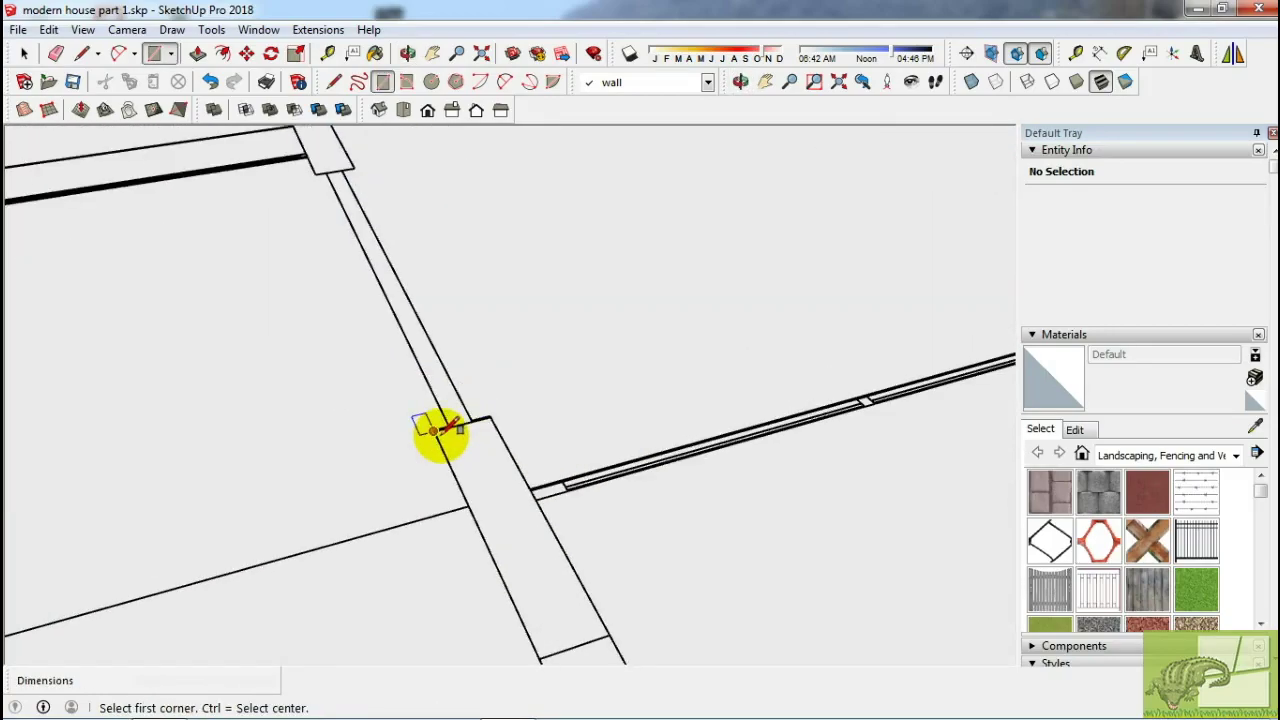
pyautogui.scroll(-5, 530, 495)
pyautogui.scroll(4, 432, 297)
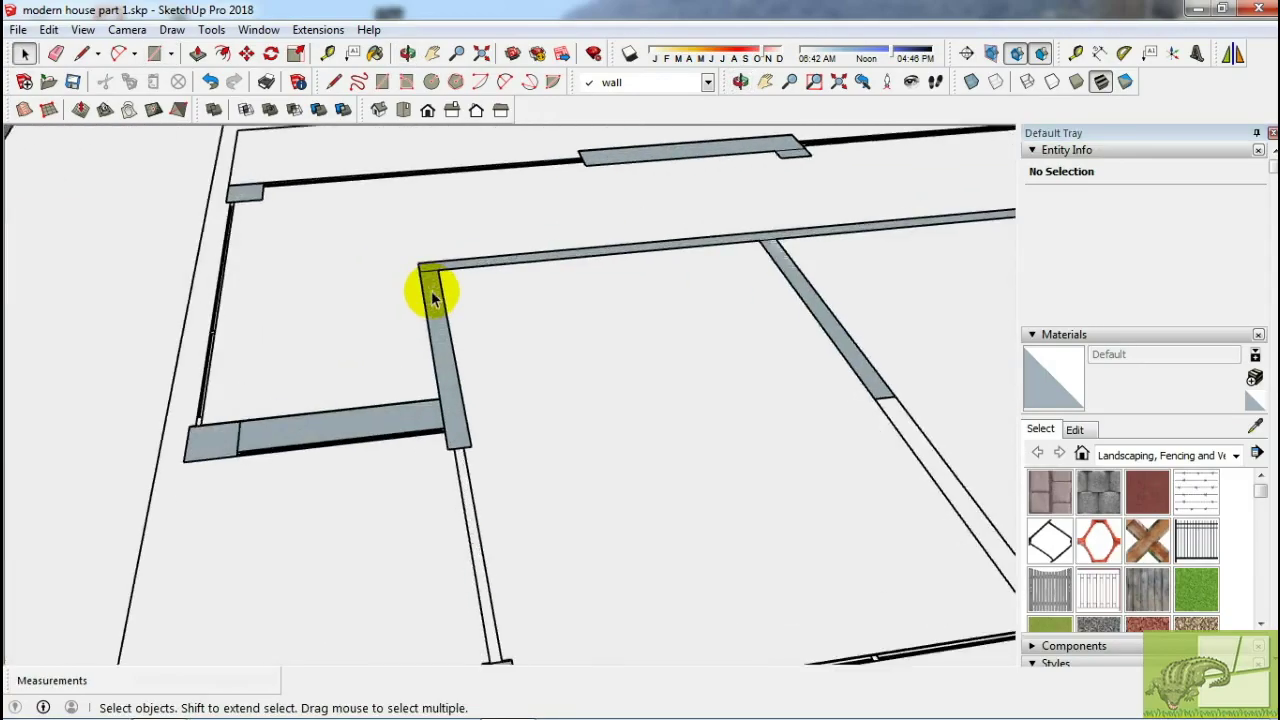
pyautogui.scroll(-5, 364, 222)
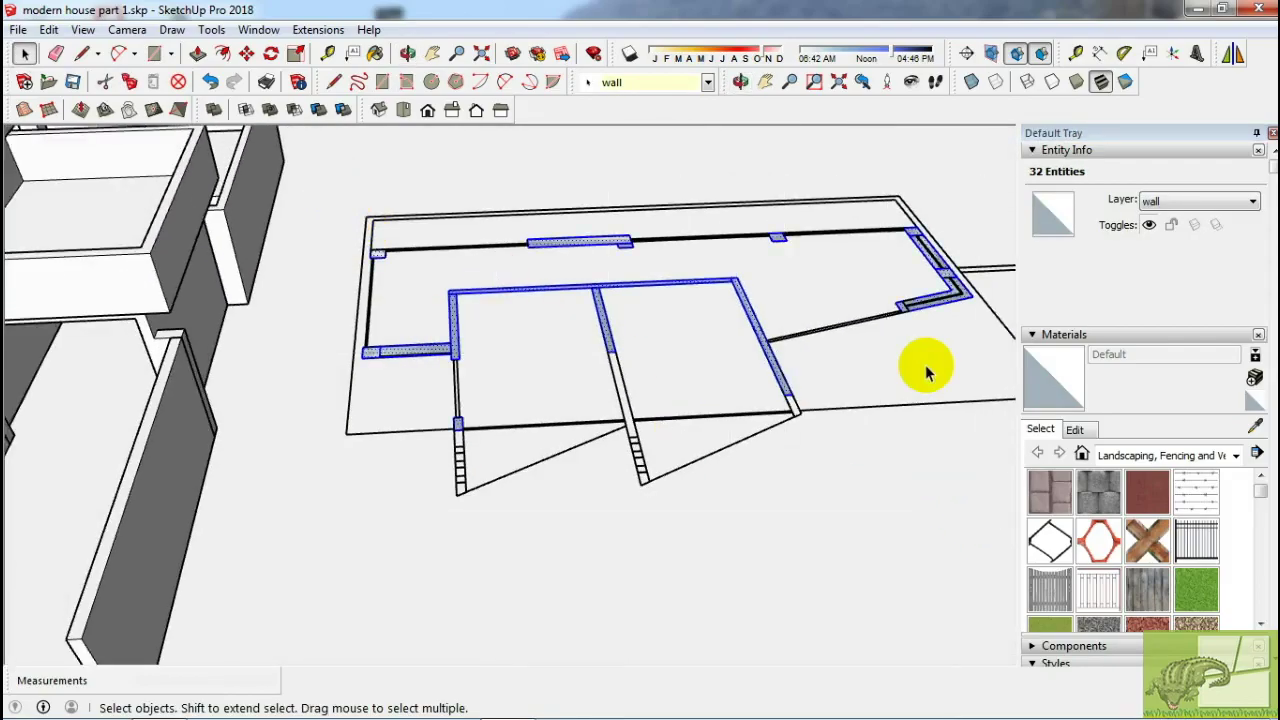
pyautogui.scroll(5, 925, 370)
# Select the land outline component and orbit to look down on it.
pyautogui.click(975, 477)
pyautogui.click(920, 434)
pyautogui.scroll(-3, 754, 357)
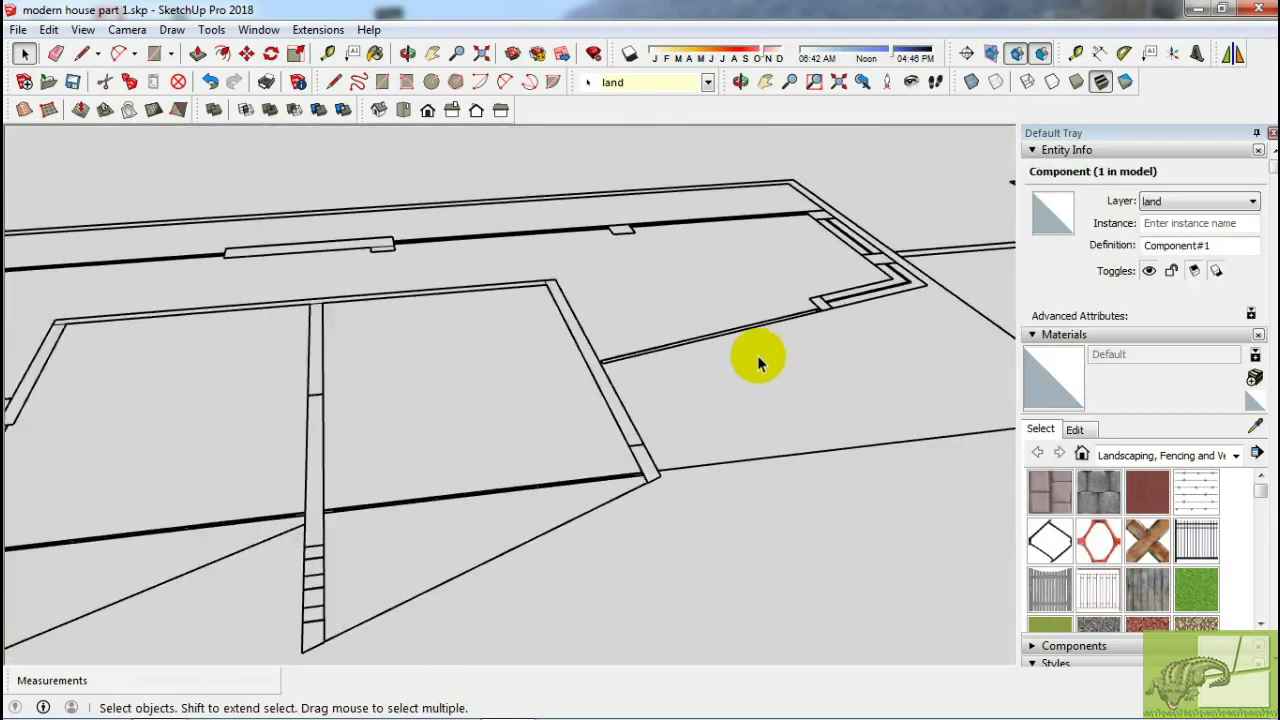
pyautogui.moveTo(754, 357)
pyautogui.mouseDown(button='middle')
pyautogui.moveTo(766, 386)
pyautogui.moveTo(588, 480)
pyautogui.moveTo(666, 423)
pyautogui.moveTo(843, 434)
pyautogui.moveTo(703, 371)
pyautogui.moveTo(339, 374)
pyautogui.moveTo(397, 343)
pyautogui.mouseUp(button='middle')
pyautogui.scroll(4, 432, 388)
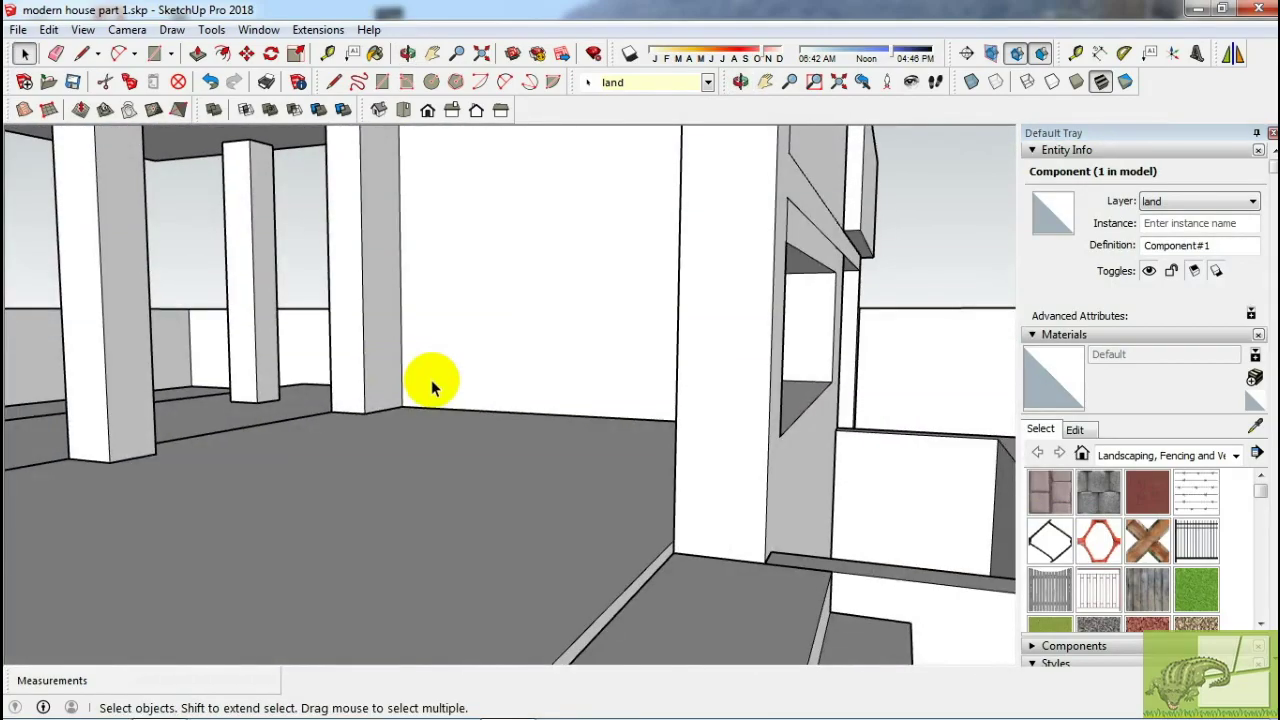
pyautogui.press('space')
pyautogui.scroll(-5, 257, 491)
pyautogui.moveTo(257, 491); pyautogui.dragTo(757, 400, button='middle')
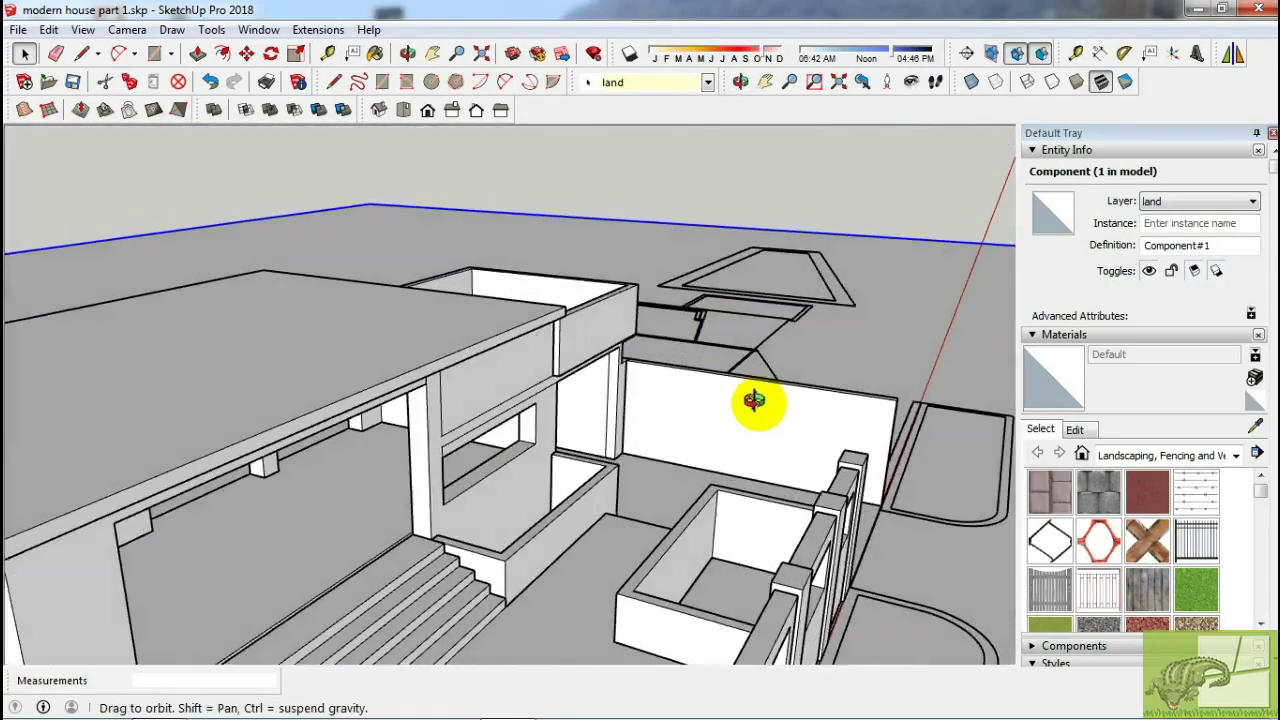
pyautogui.scroll(3, 613, 405)
# Push/Pull the first wall faces up 3500 mm, repeating the pull on another face.
pyautogui.press('p')
pyautogui.scroll(2, 618, 340)
pyautogui.write('3500')
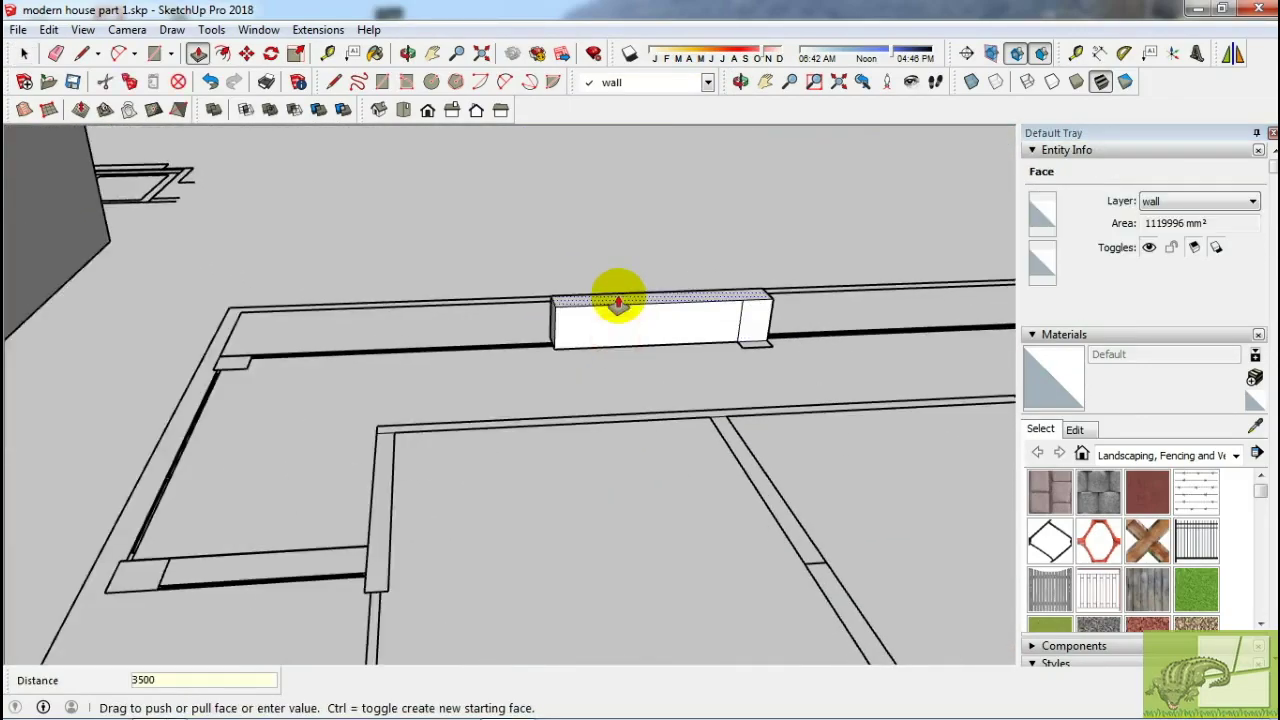
pyautogui.press('Return')
pyautogui.scroll(-1, 500, 360)
pyautogui.doubleClick(323, 357)
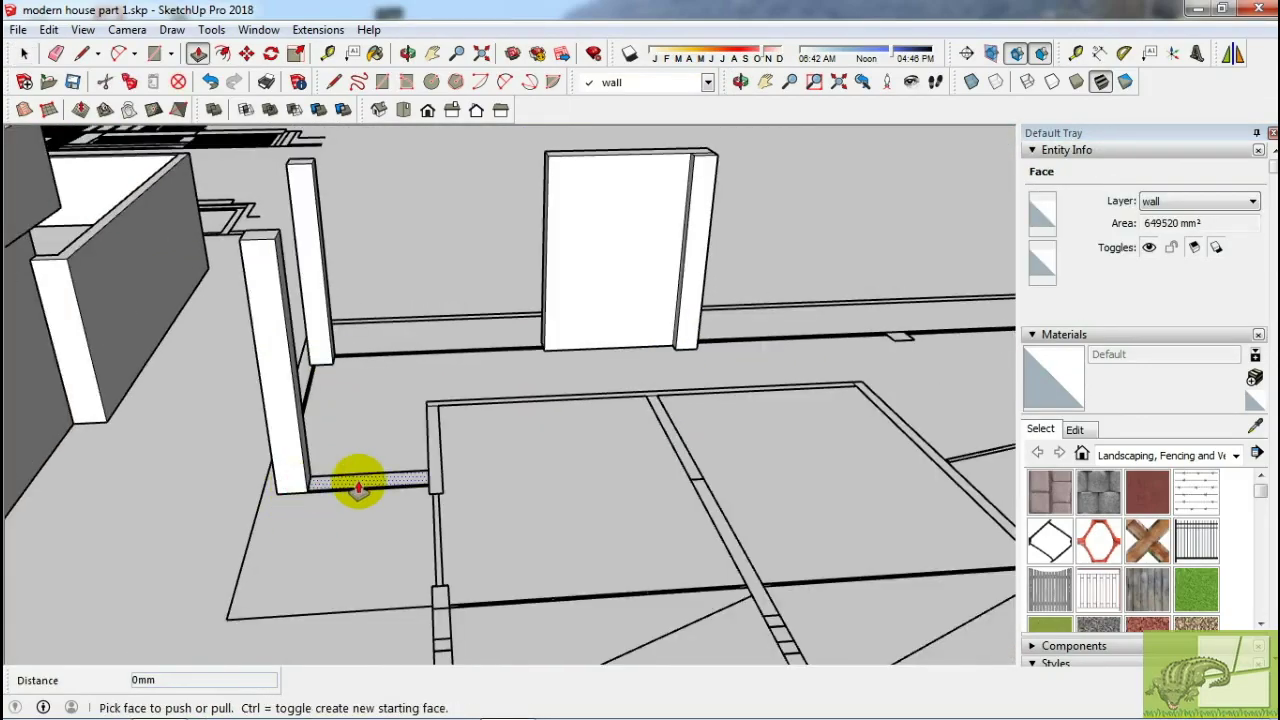
pyautogui.moveTo(617, 422); pyautogui.dragTo(410, 415, button='middle')
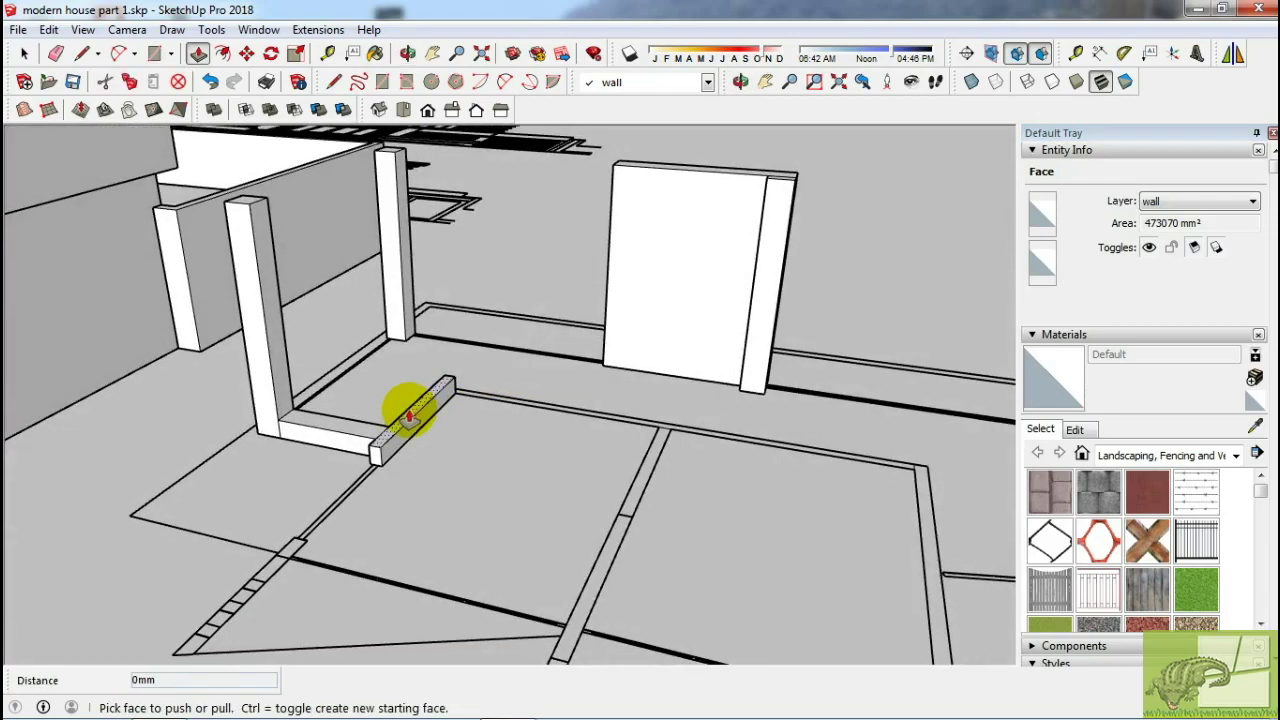
pyautogui.click(471, 277)
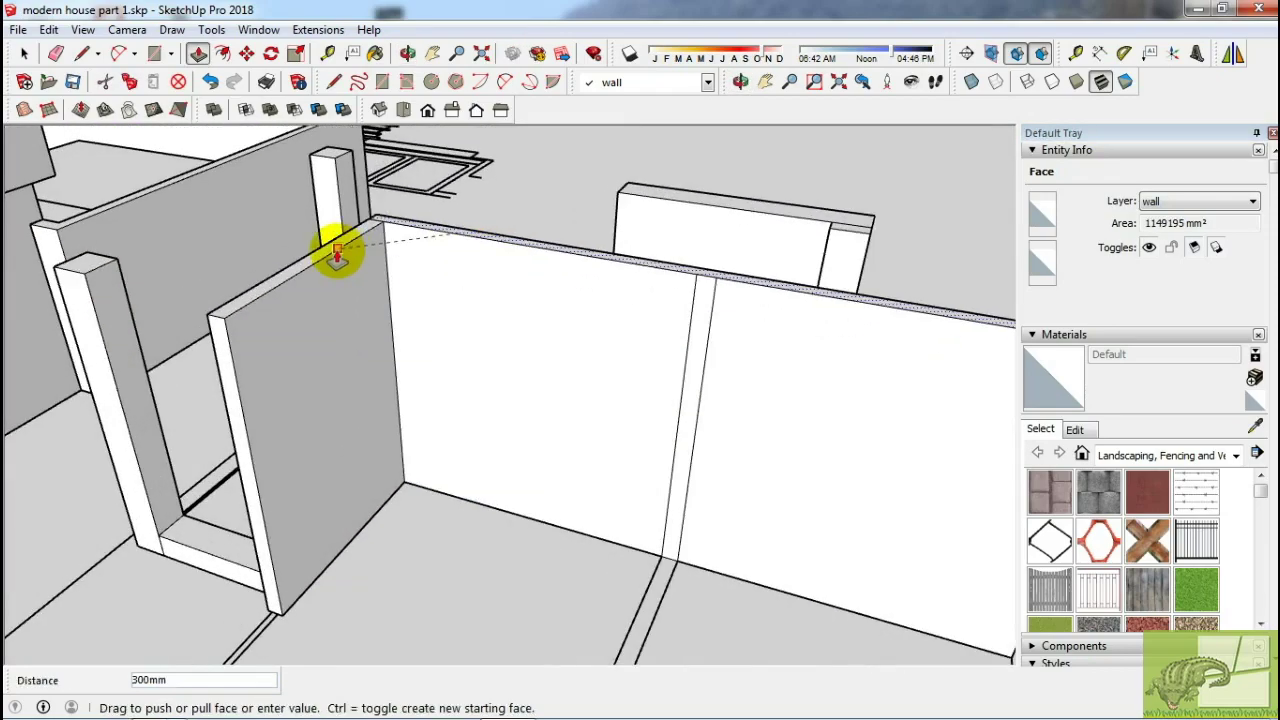
# Confirm a 300 mm pull and raise another floor strip to the pillar-top height.
pyautogui.moveTo(723, 406); pyautogui.dragTo(651, 420, button='middle')
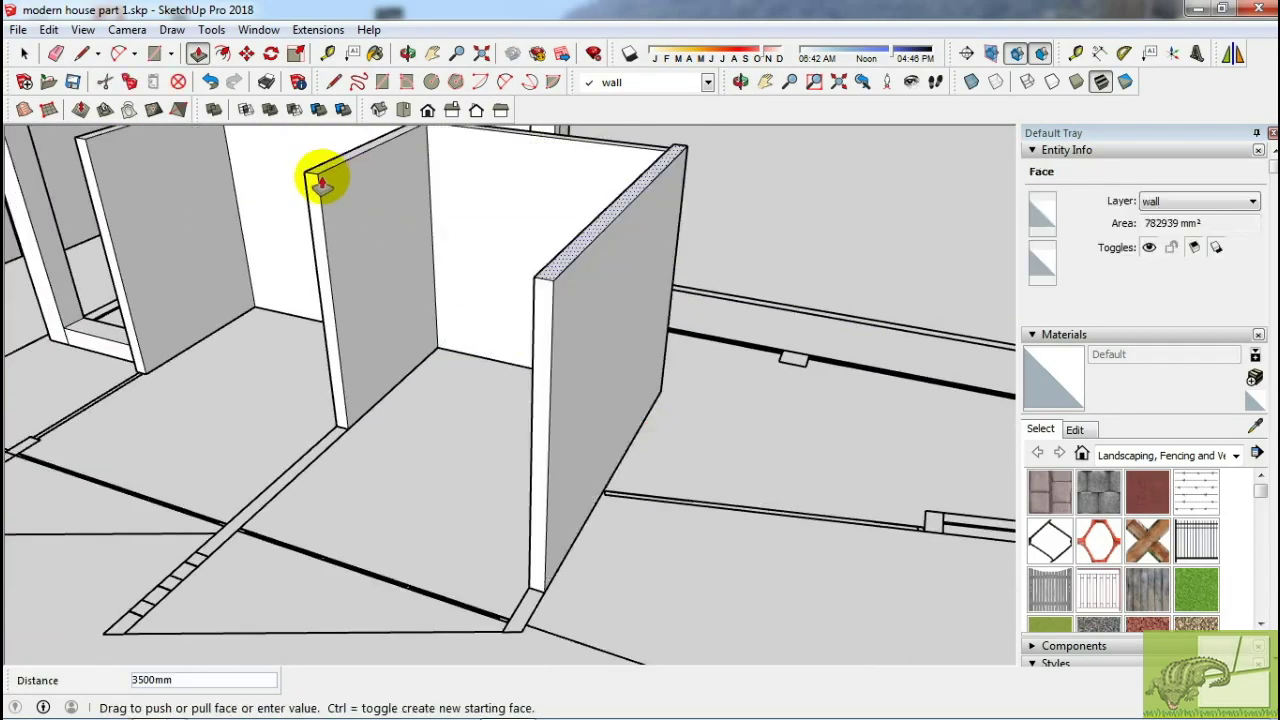
pyautogui.moveTo(320, 183)
pyautogui.mouseDown(button='middle')
pyautogui.moveTo(691, 363)
pyautogui.moveTo(503, 303)
pyautogui.moveTo(471, 214)
pyautogui.moveTo(447, 300)
pyautogui.moveTo(263, 363)
pyautogui.moveTo(343, 451)
pyautogui.moveTo(588, 443)
pyautogui.moveTo(560, 366)
pyautogui.moveTo(617, 357)
pyautogui.moveTo(657, 380)
pyautogui.mouseUp(button='middle')
pyautogui.scroll(3, 527, 433)
pyautogui.press('Return')
pyautogui.click(553, 388)
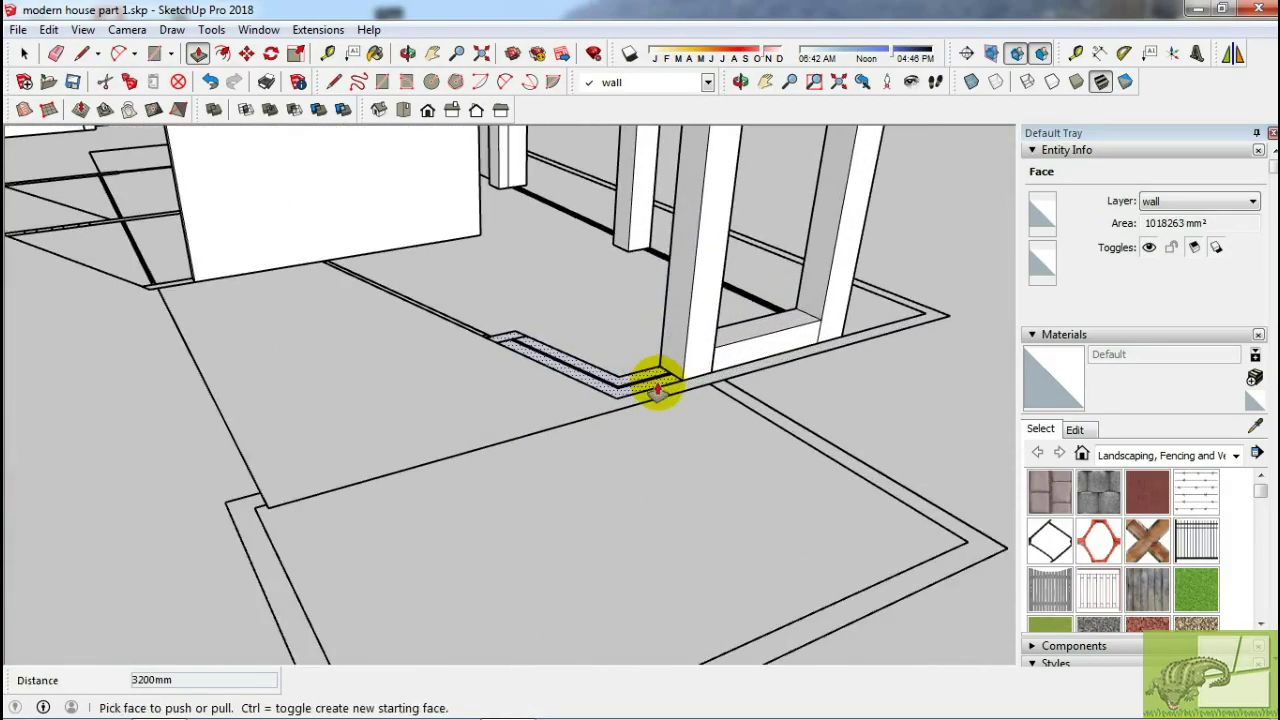
pyautogui.click(686, 210)
pyautogui.moveTo(686, 210)
pyautogui.mouseDown(button='middle')
pyautogui.moveTo(686, 243)
pyautogui.moveTo(334, 234)
pyautogui.moveTo(486, 209)
pyautogui.moveTo(650, 270)
pyautogui.moveTo(349, 306)
pyautogui.moveTo(543, 274)
pyautogui.mouseUp(button='middle')
pyautogui.click(543, 274)
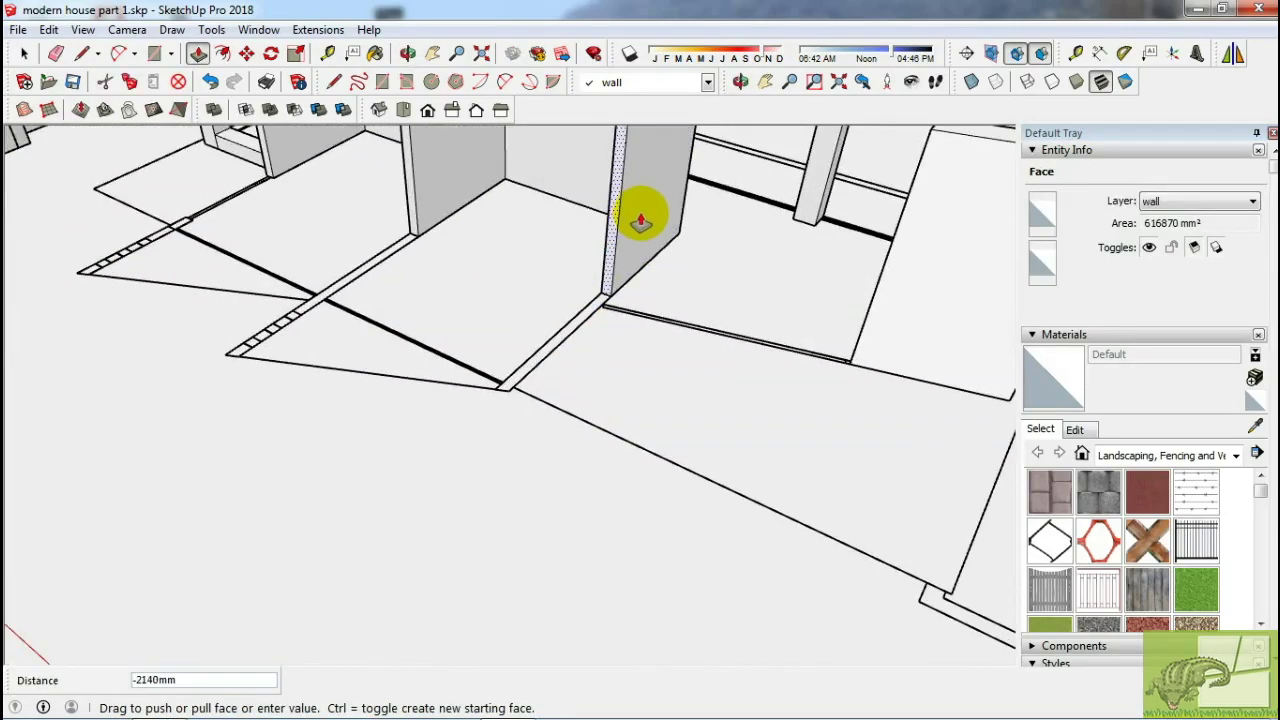
pyautogui.moveTo(643, 211)
pyautogui.mouseDown(button='middle')
pyautogui.moveTo(757, 386)
pyautogui.moveTo(750, 400)
pyautogui.mouseUp(button='middle')
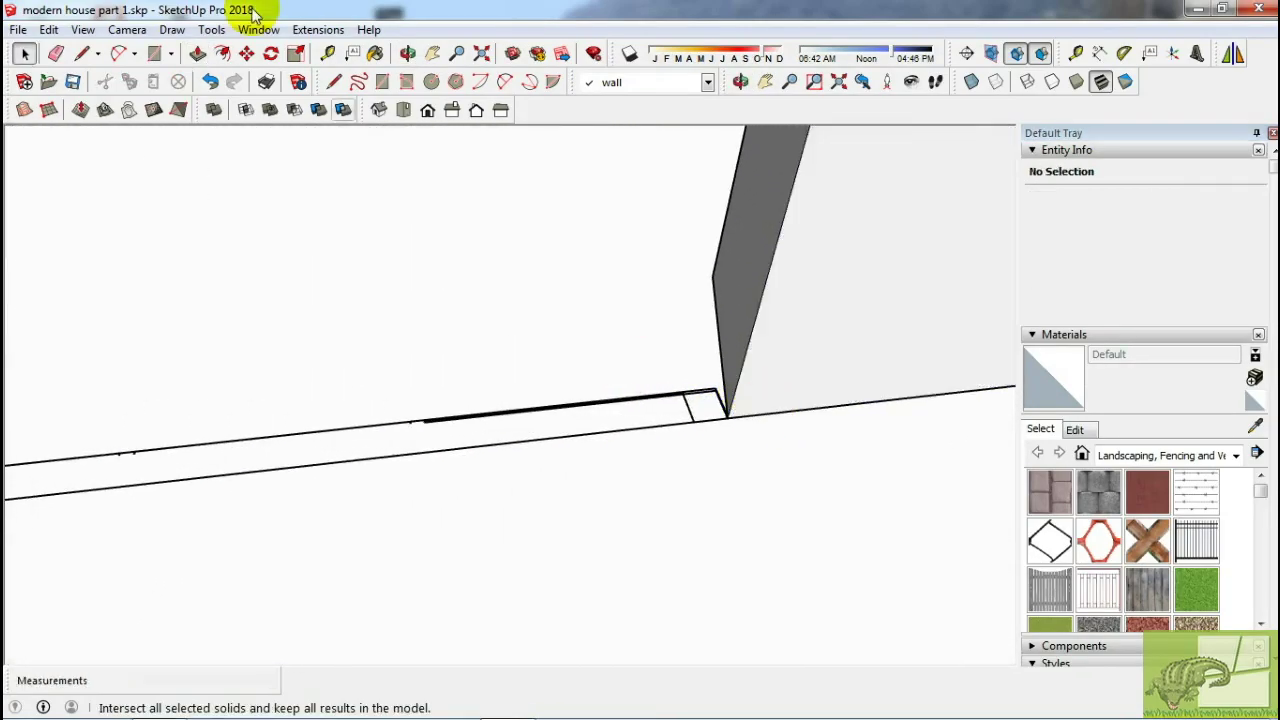
# Place an angled Protractor guide at the angled wall corner.
pyautogui.click(270, 328)
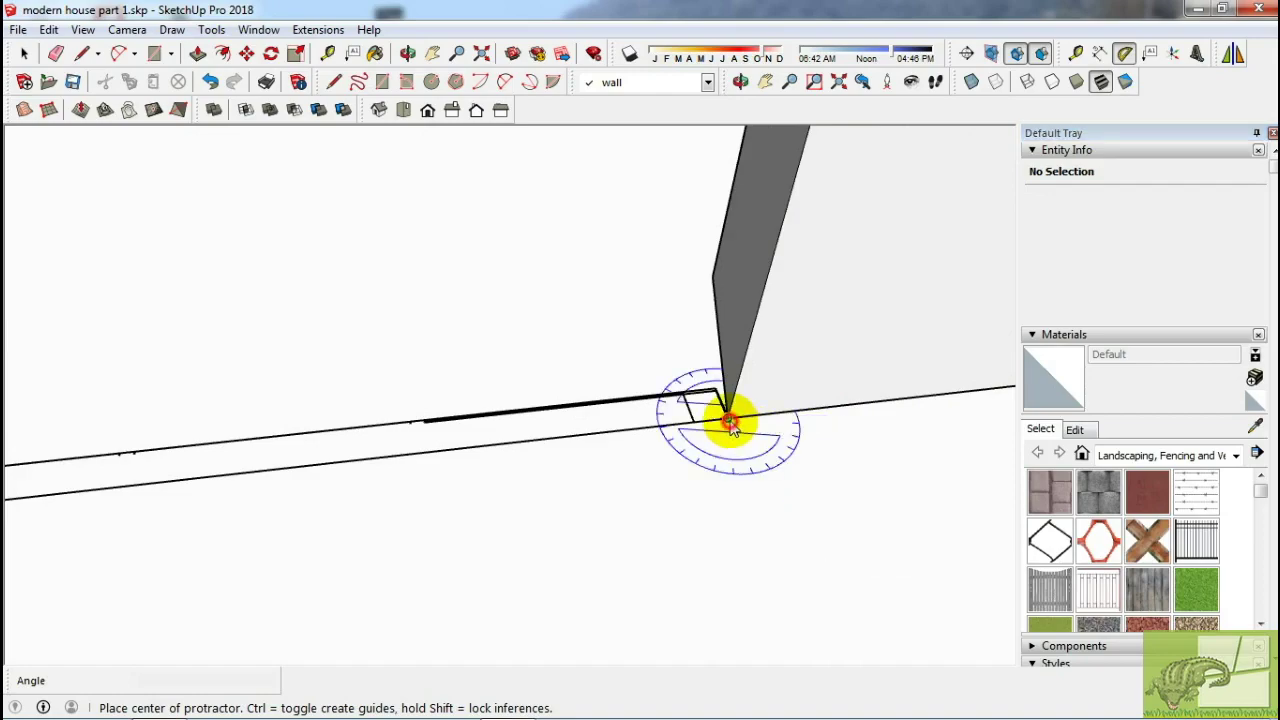
pyautogui.press('space')
pyautogui.moveTo(686, 330)
pyautogui.mouseDown(button='middle')
pyautogui.moveTo(609, 266)
pyautogui.moveTo(545, 322)
pyautogui.mouseUp(button='middle')
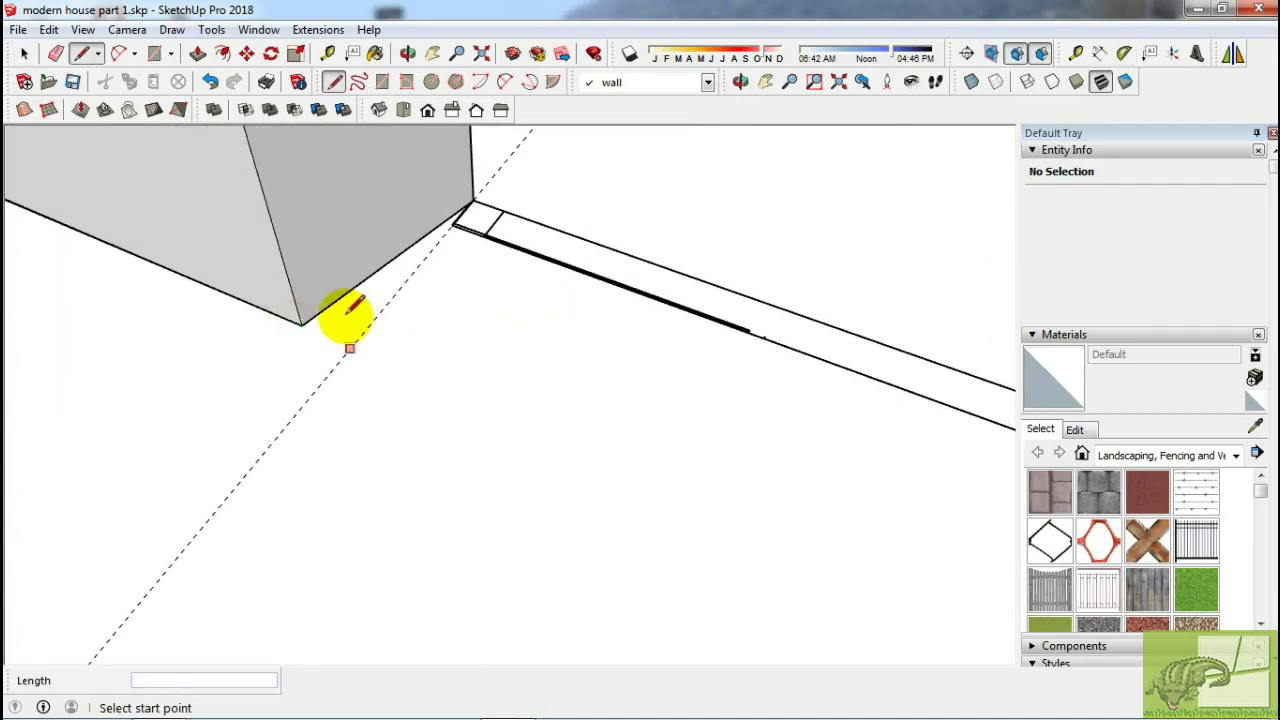
pyautogui.moveTo(345, 315); pyautogui.dragTo(340, 280, button='middle')
pyautogui.click(211, 29)
pyautogui.click(247, 326)
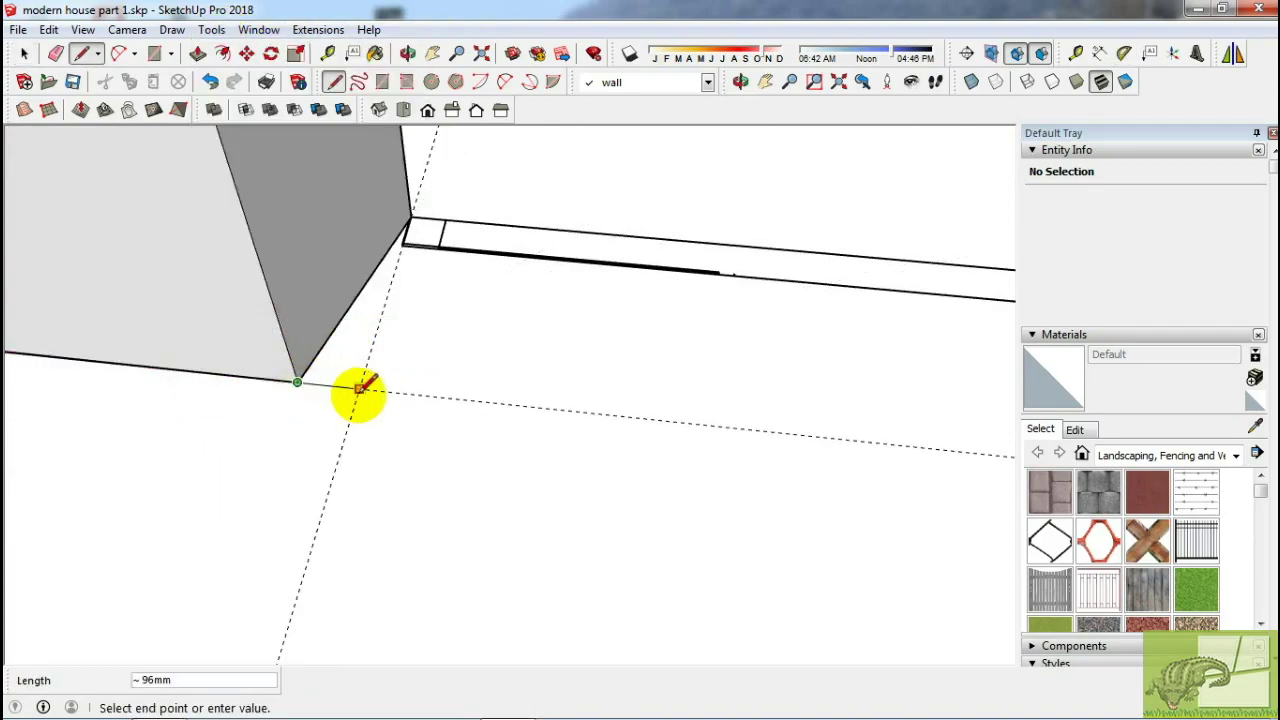
# Close the triangular corner gap with a line and push it up to wall height.
pyautogui.click(359, 388)
pyautogui.scroll(2, 410, 212)
pyautogui.click(316, 383)
pyautogui.press('p')
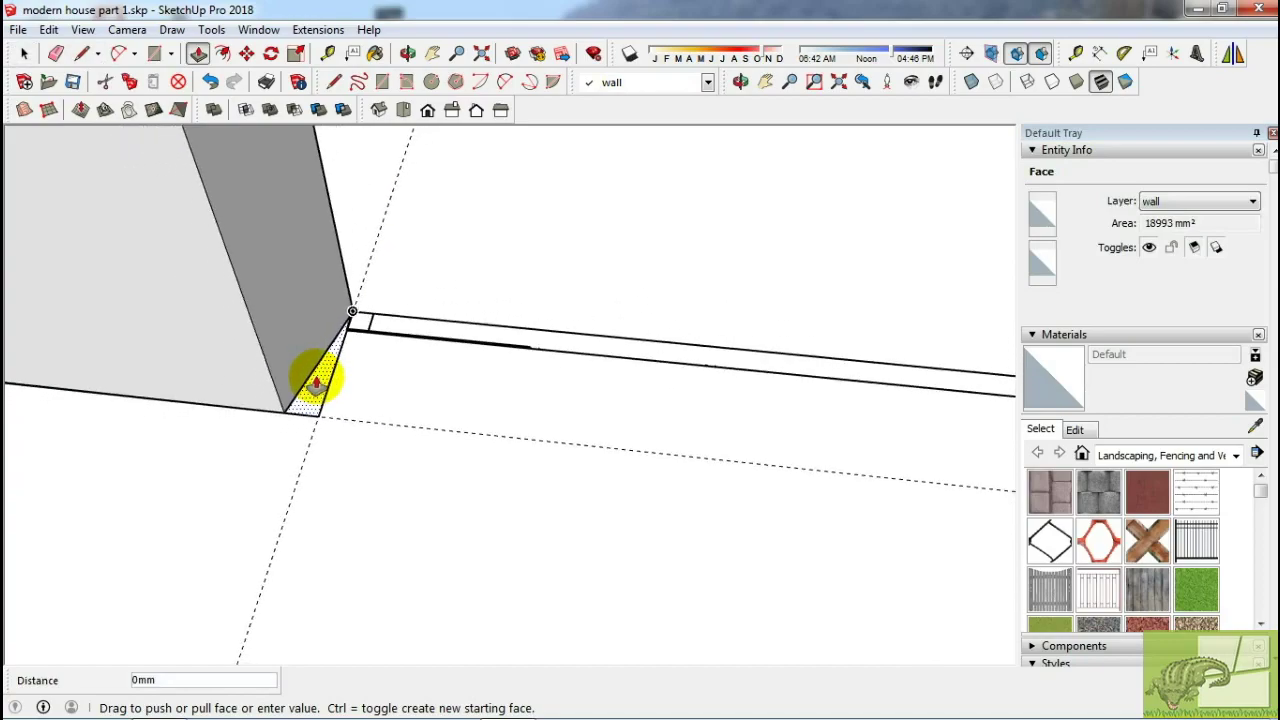
pyautogui.moveTo(316, 383)
pyautogui.mouseDown(button='middle')
pyautogui.moveTo(314, 414)
pyautogui.moveTo(217, 280)
pyautogui.moveTo(400, 314)
pyautogui.moveTo(534, 423)
pyautogui.mouseUp(button='middle')
pyautogui.click(217, 280)
pyautogui.scroll(2, 240, 309)
# Erase the long dashed guide line.
pyautogui.press('e')
pyautogui.press('space')
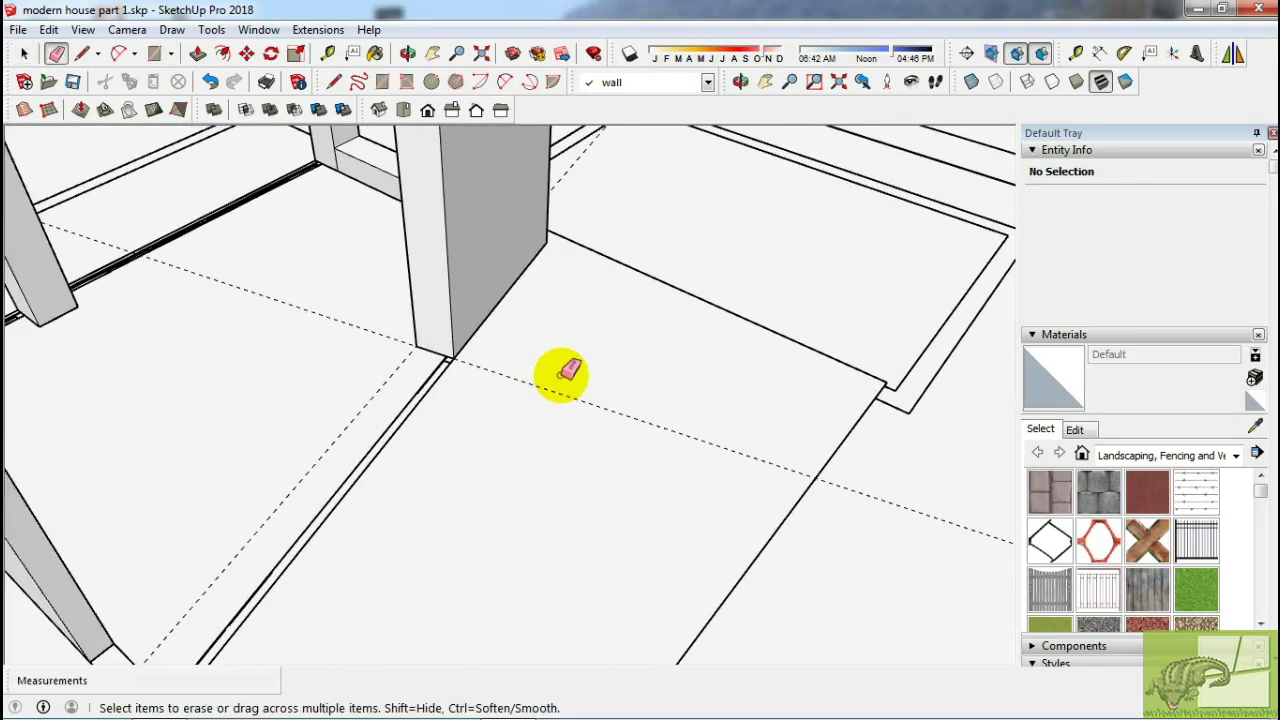
pyautogui.click(567, 371)
pyautogui.press('space')
pyautogui.scroll(2, 388, 378)
# Place a line on the wall end and erase the unwanted lines at the corner.
pyautogui.scroll(-3, 405, 315)
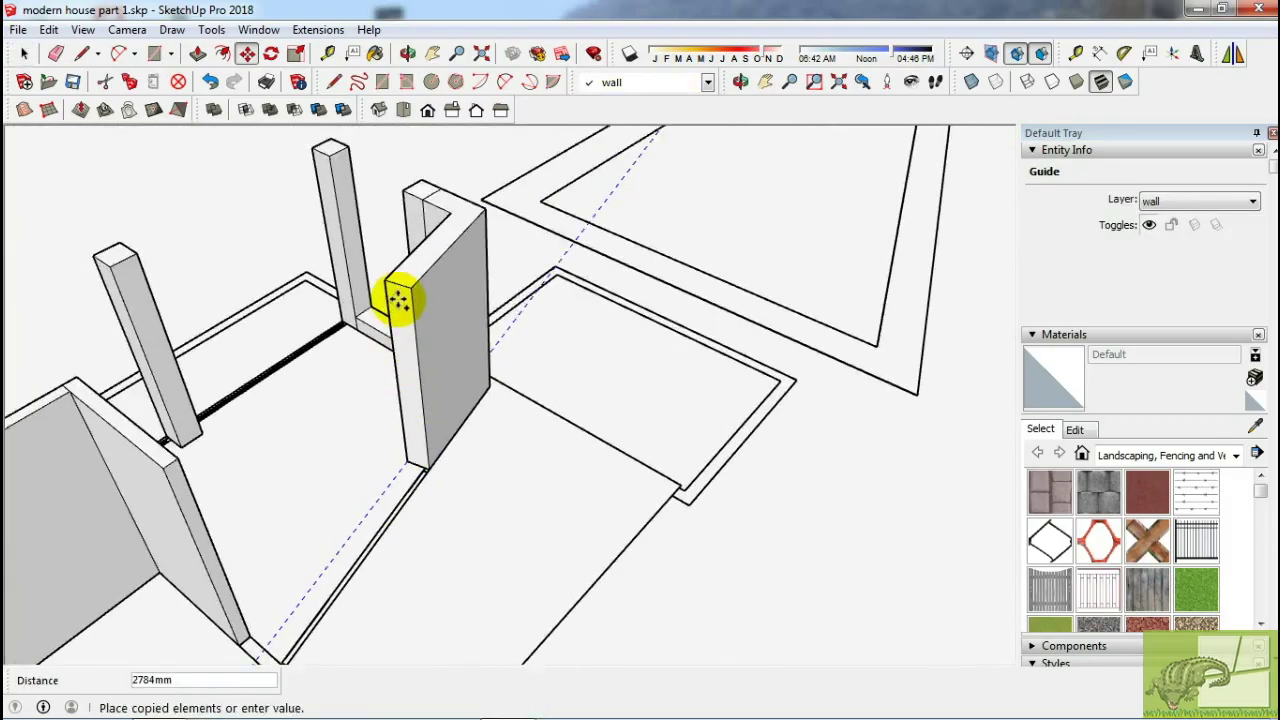
pyautogui.scroll(2, 415, 335)
pyautogui.click(497, 297)
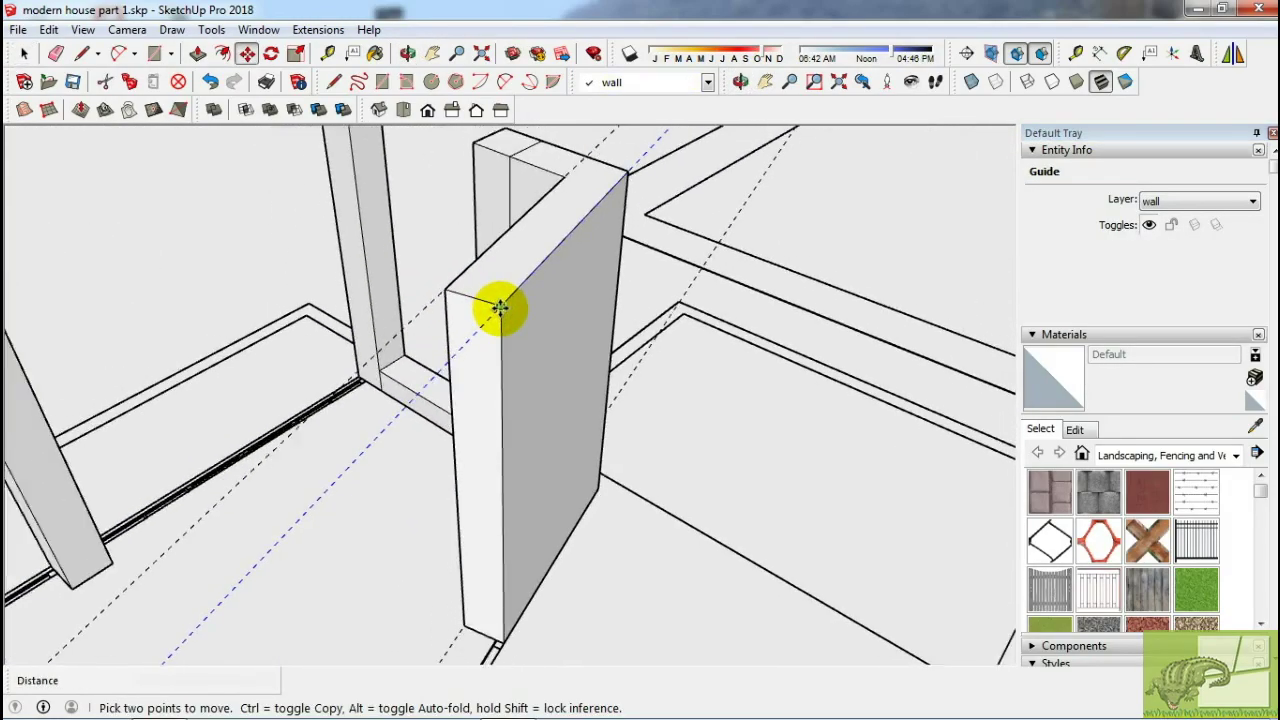
pyautogui.press('e')
pyautogui.scroll(2, 468, 578)
pyautogui.scroll(-3, 474, 578)
pyautogui.moveTo(509, 531); pyautogui.dragTo(596, 480, button='middle')
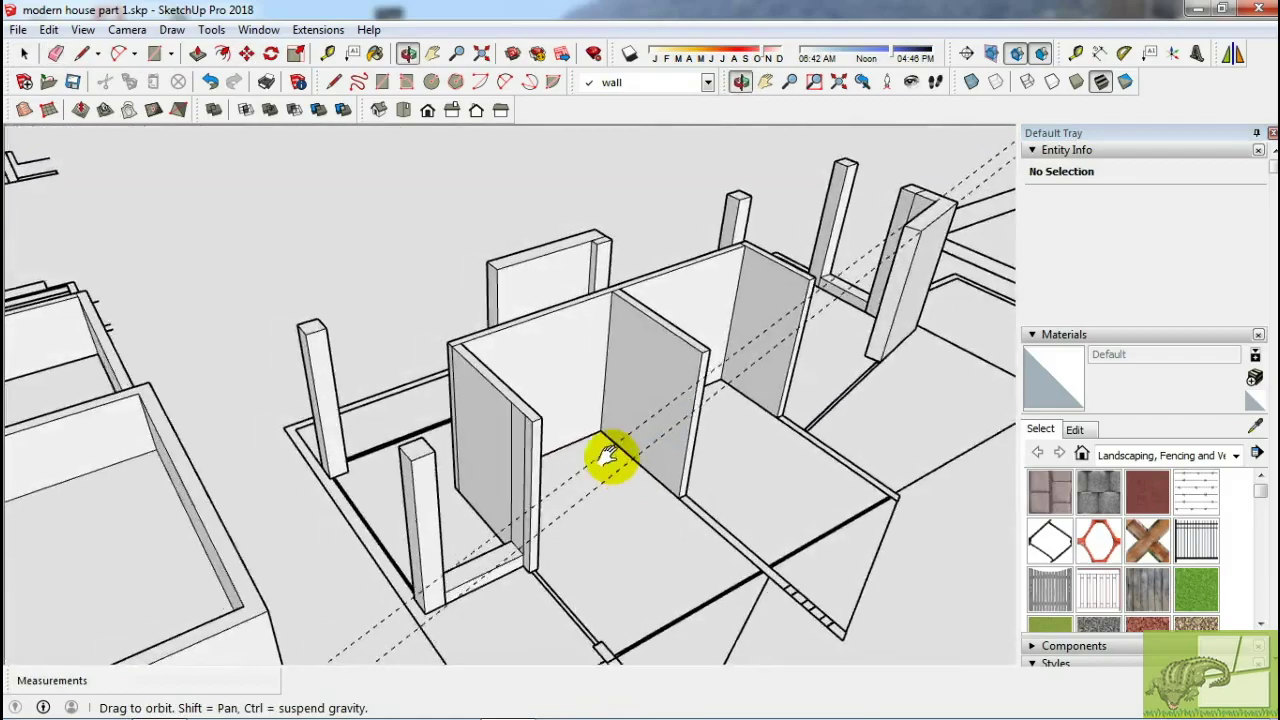
pyautogui.scroll(3, 540, 520)
pyautogui.scroll(2, 480, 545)
# Pull the small corner square up 3500 mm into a column.
pyautogui.press('r')
pyautogui.press('space')
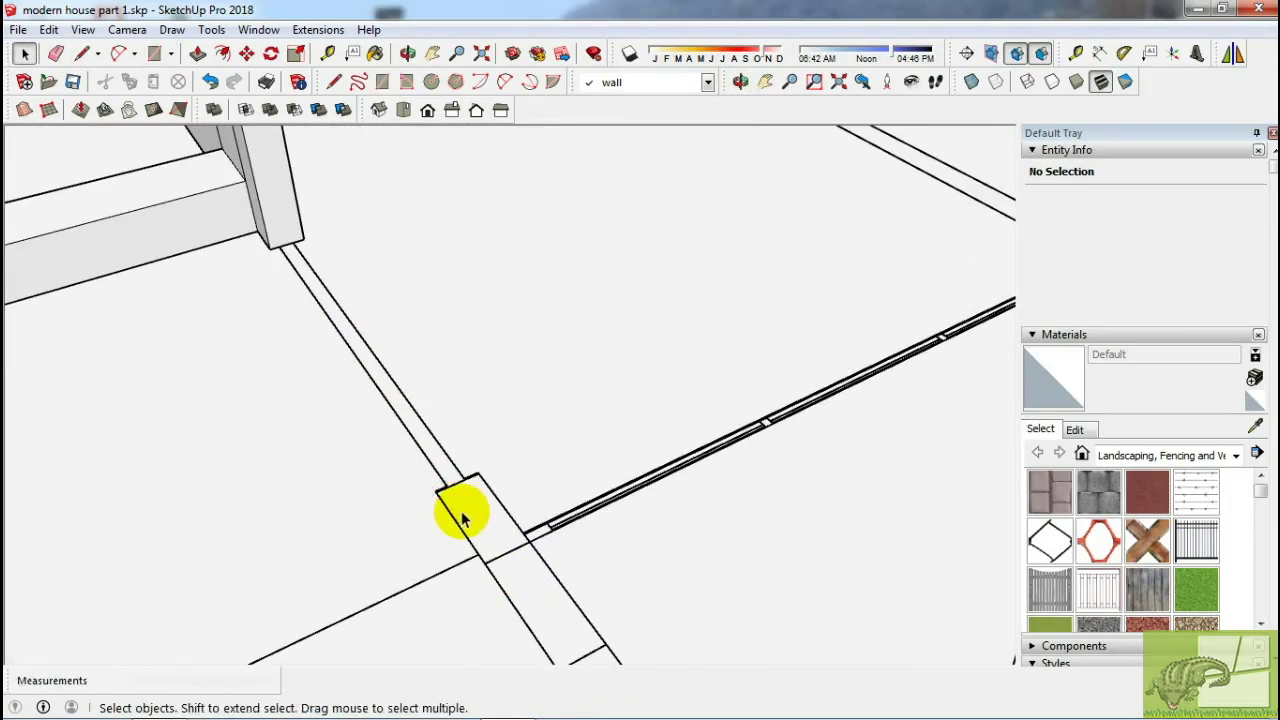
pyautogui.click(462, 510)
pyautogui.press('p')
pyautogui.scroll(-3, 468, 515)
pyautogui.click(470, 517)
pyautogui.click(400, 262)
# Orbit around the new column to check it against the surrounding walls.
pyautogui.moveTo(400, 262)
pyautogui.mouseDown(button='middle')
pyautogui.moveTo(757, 329)
pyautogui.moveTo(654, 314)
pyautogui.moveTo(560, 395)
pyautogui.moveTo(643, 243)
pyautogui.mouseUp(button='middle')
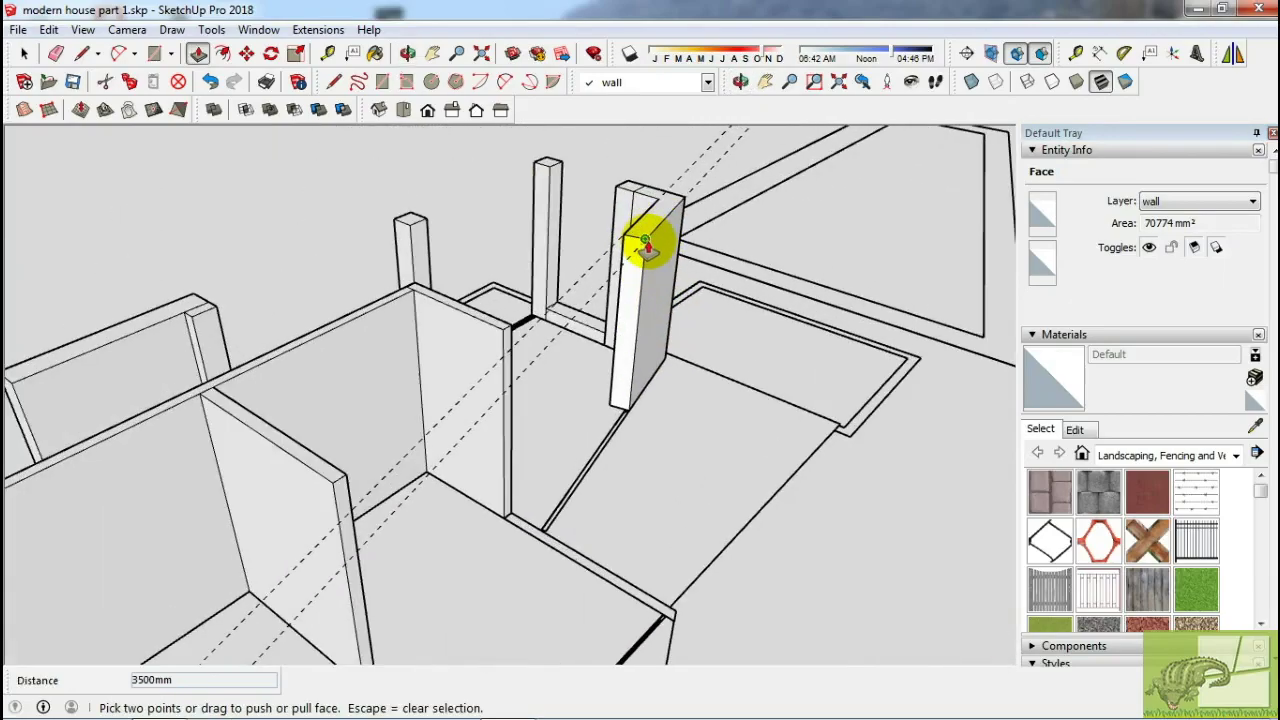
pyautogui.scroll(-3, 406, 486)
pyautogui.scroll(3, 491, 417)
pyautogui.moveTo(491, 417); pyautogui.dragTo(485, 350, button='middle')
pyautogui.scroll(3, 414, 371)
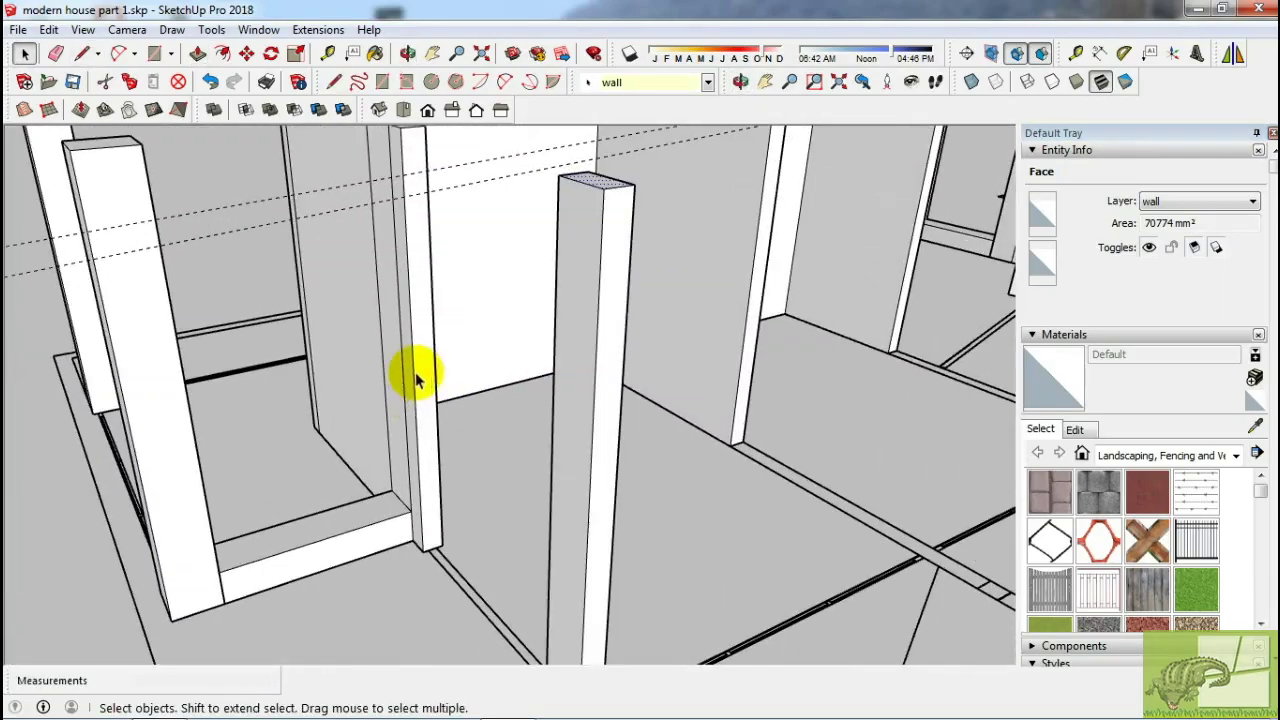
pyautogui.scroll(2, 420, 420)
pyautogui.moveTo(424, 462)
pyautogui.mouseDown(button='middle')
pyautogui.moveTo(386, 457)
pyautogui.moveTo(509, 343)
pyautogui.moveTo(459, 285)
pyautogui.mouseUp(button='middle')
pyautogui.press('space')
pyautogui.moveTo(533, 307)
pyautogui.mouseDown(button='middle')
pyautogui.moveTo(414, 380)
pyautogui.moveTo(71, 466)
pyautogui.moveTo(413, 402)
pyautogui.mouseUp(button='middle')
# Erase the stray lines left on the walls.
pyautogui.scroll(5, 412, 402)
pyautogui.press('e')
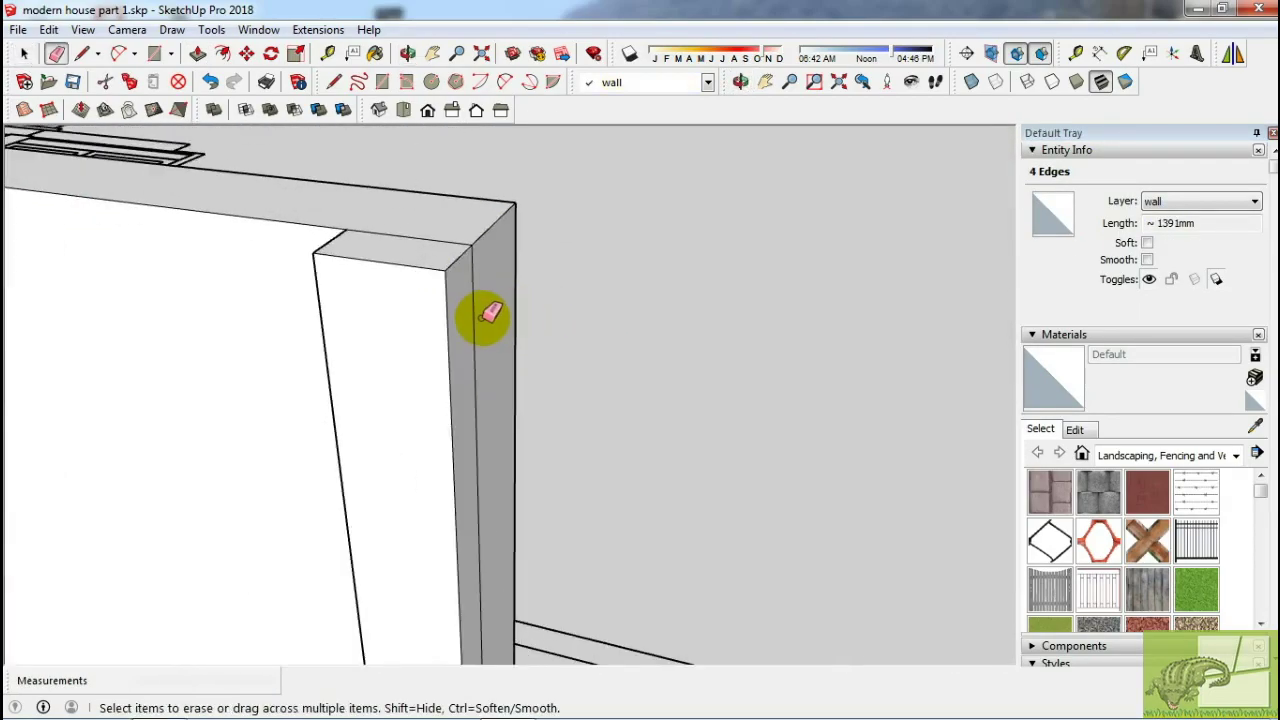
pyautogui.scroll(-5, 497, 285)
pyautogui.press('space')
pyautogui.scroll(-3, 503, 274)
pyautogui.scroll(-3, 506, 280)
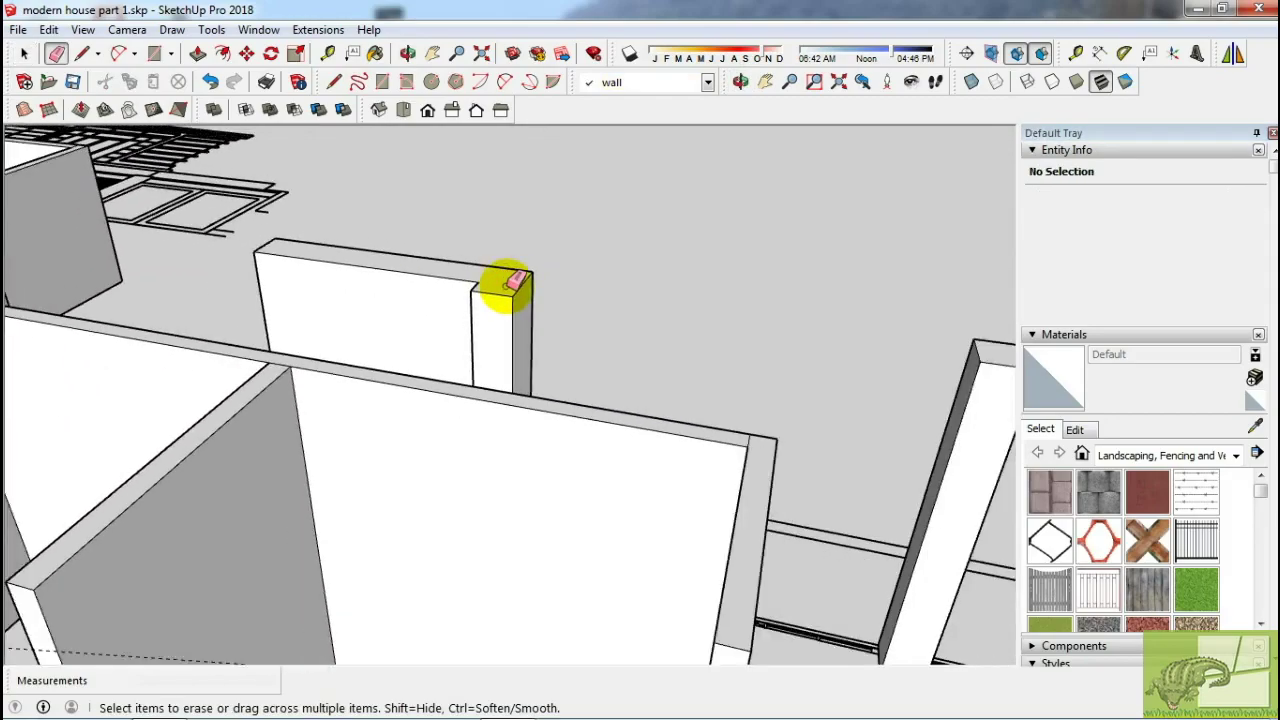
pyautogui.moveTo(506, 283)
pyautogui.mouseDown(button='middle')
pyautogui.moveTo(297, 353)
pyautogui.moveTo(329, 457)
pyautogui.mouseUp(button='middle')
pyautogui.scroll(3, 294, 423)
# Copy the two wall-end edges 200 mm down and push/pull the resulting face at the column.
pyautogui.click(294, 414)
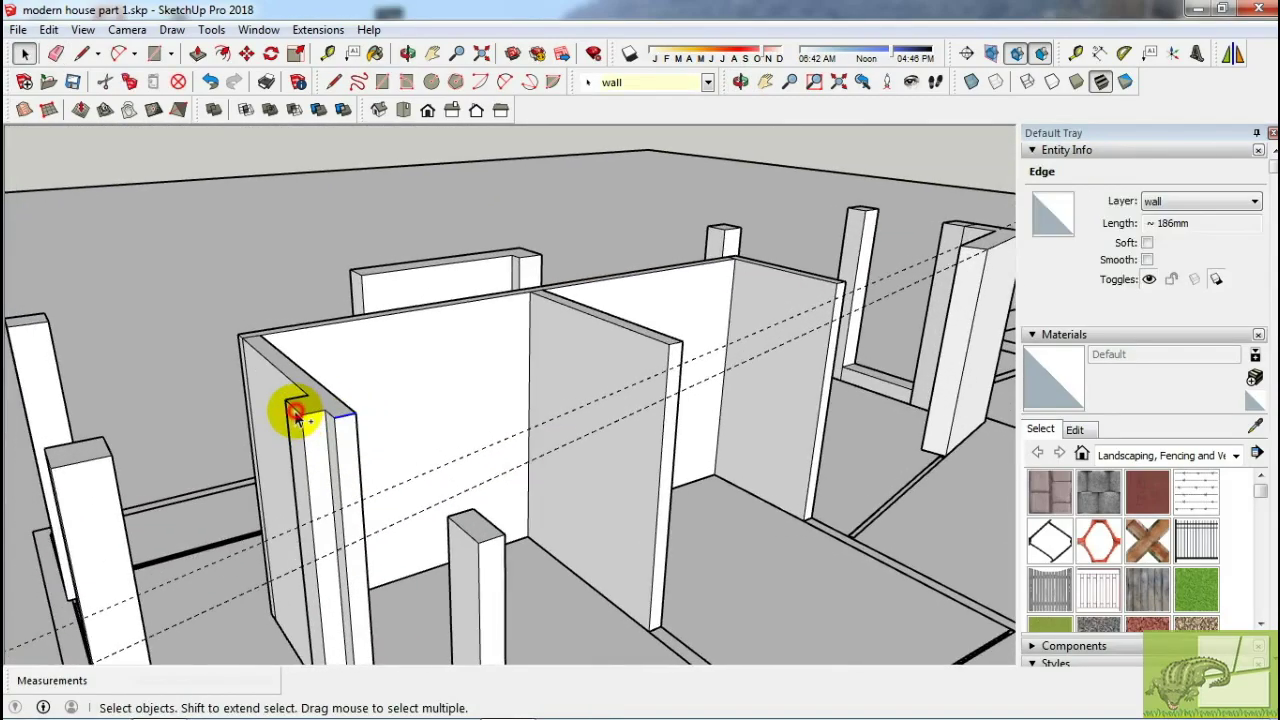
pyautogui.keyDown('shift'); pyautogui.click(330, 420); pyautogui.keyUp('shift')
pyautogui.press('m')
pyautogui.scroll(-1, 335, 440)
pyautogui.press('p')
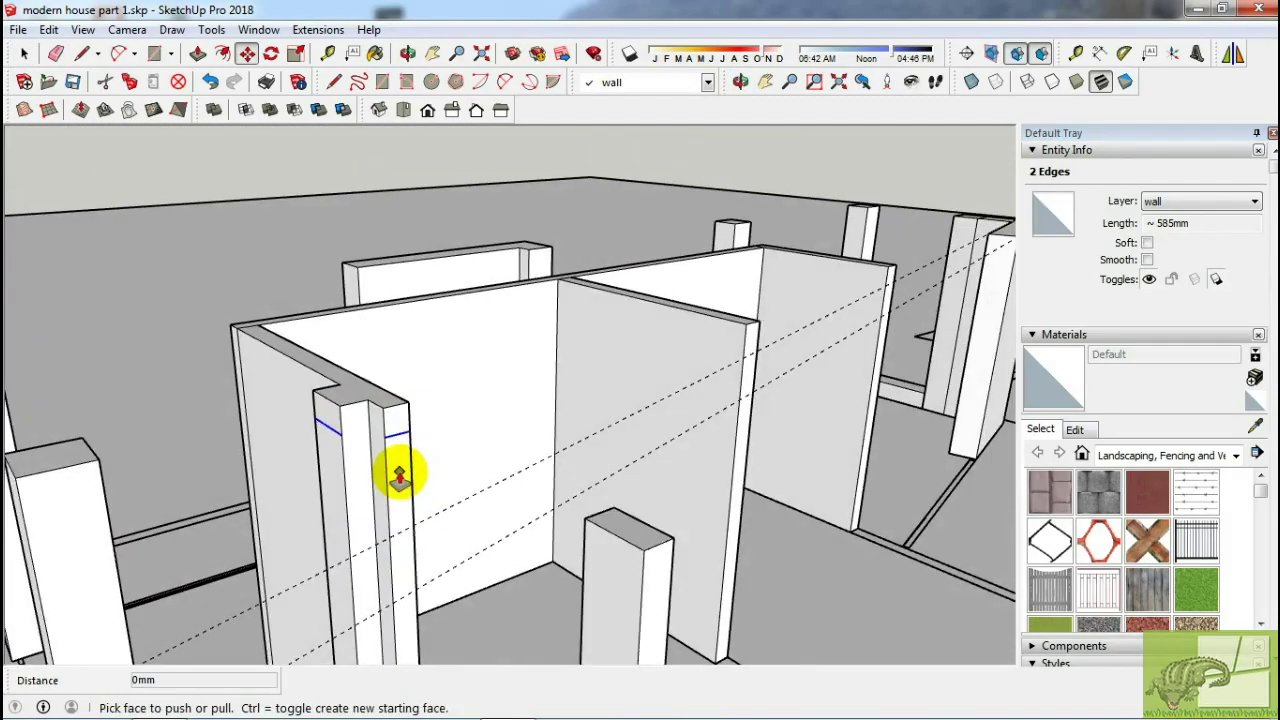
pyautogui.moveTo(582, 562)
pyautogui.mouseDown(button='middle')
pyautogui.moveTo(608, 414)
pyautogui.moveTo(451, 529)
pyautogui.moveTo(477, 532)
pyautogui.moveTo(509, 428)
pyautogui.mouseUp(button='middle')
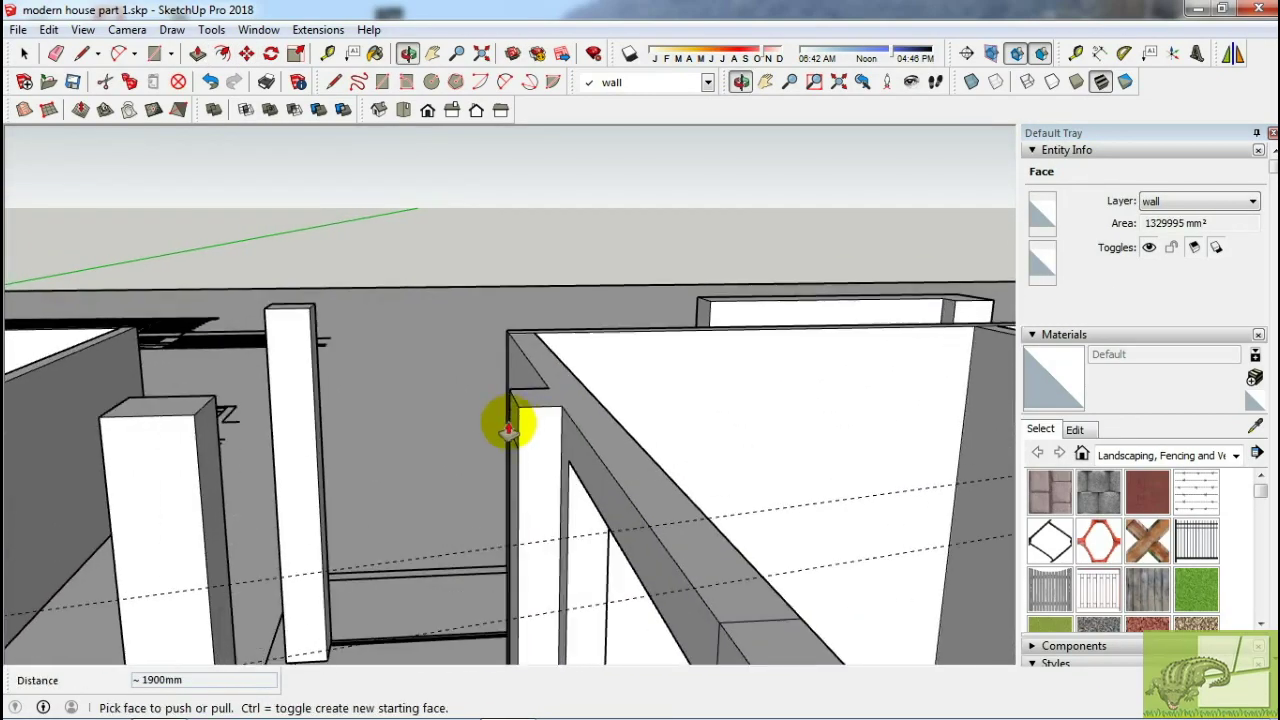
pyautogui.click(198, 483)
# Copy the post's two top edges 200 mm down to mark its top band.
pyautogui.moveTo(323, 423)
pyautogui.mouseDown(button='middle')
pyautogui.moveTo(523, 463)
pyautogui.moveTo(308, 392)
pyautogui.mouseUp(button='middle')
pyautogui.press('space')
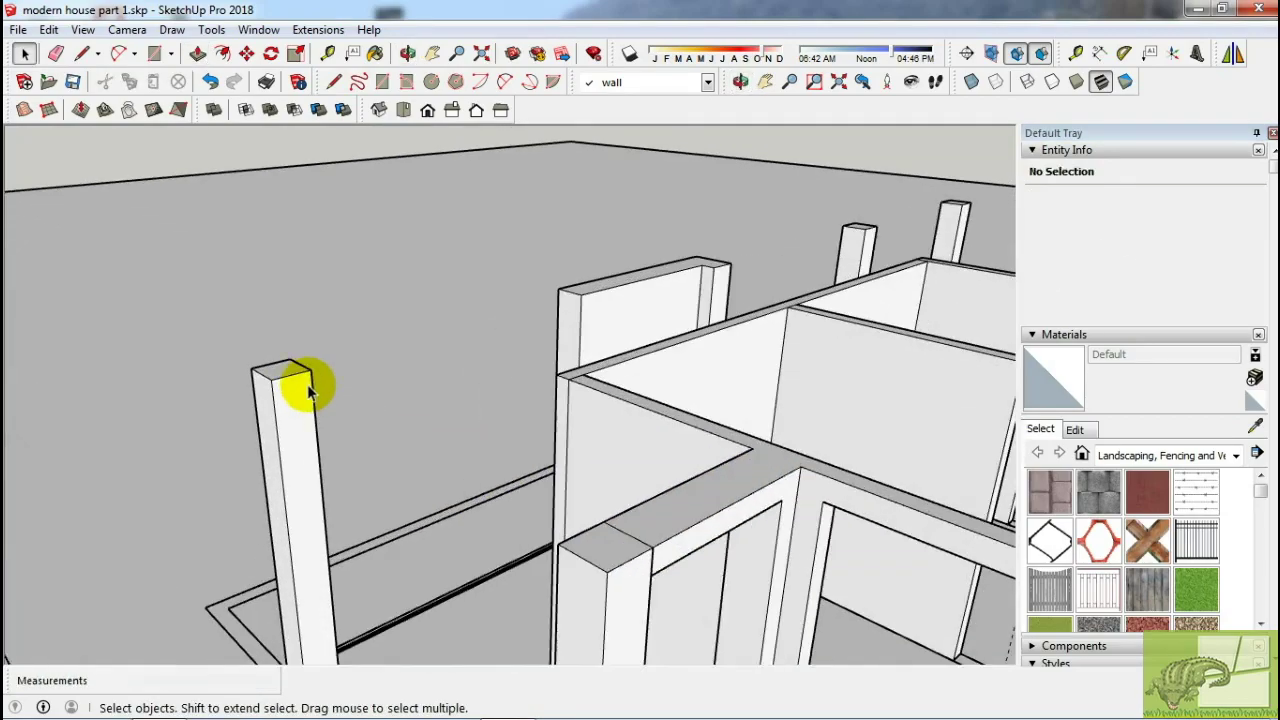
pyautogui.click(308, 392)
pyautogui.scroll(2, 300, 380)
pyautogui.keyDown('shift'); pyautogui.click(286, 357); pyautogui.keyUp('shift')
pyautogui.scroll(2, 286, 380)
pyautogui.press('m')
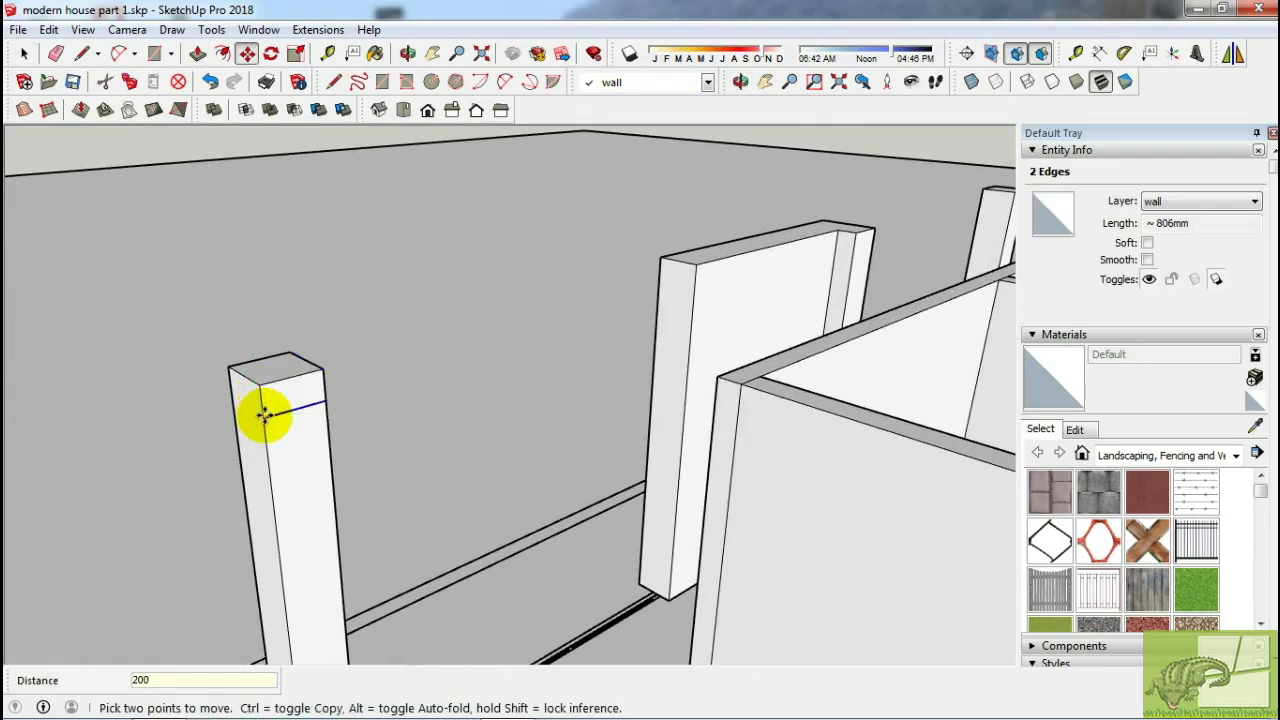
pyautogui.scroll(-3, 290, 420)
pyautogui.press('p')
# Push/pull the faces along the top of the wall toward the panel between posts.
pyautogui.moveTo(622, 515)
pyautogui.mouseDown(button='middle')
pyautogui.moveTo(454, 340)
pyautogui.moveTo(943, 420)
pyautogui.moveTo(795, 347)
pyautogui.moveTo(434, 343)
pyautogui.mouseUp(button='middle')
pyautogui.press('p')
pyautogui.scroll(-3, 430, 325)
pyautogui.scroll(3, 590, 245)
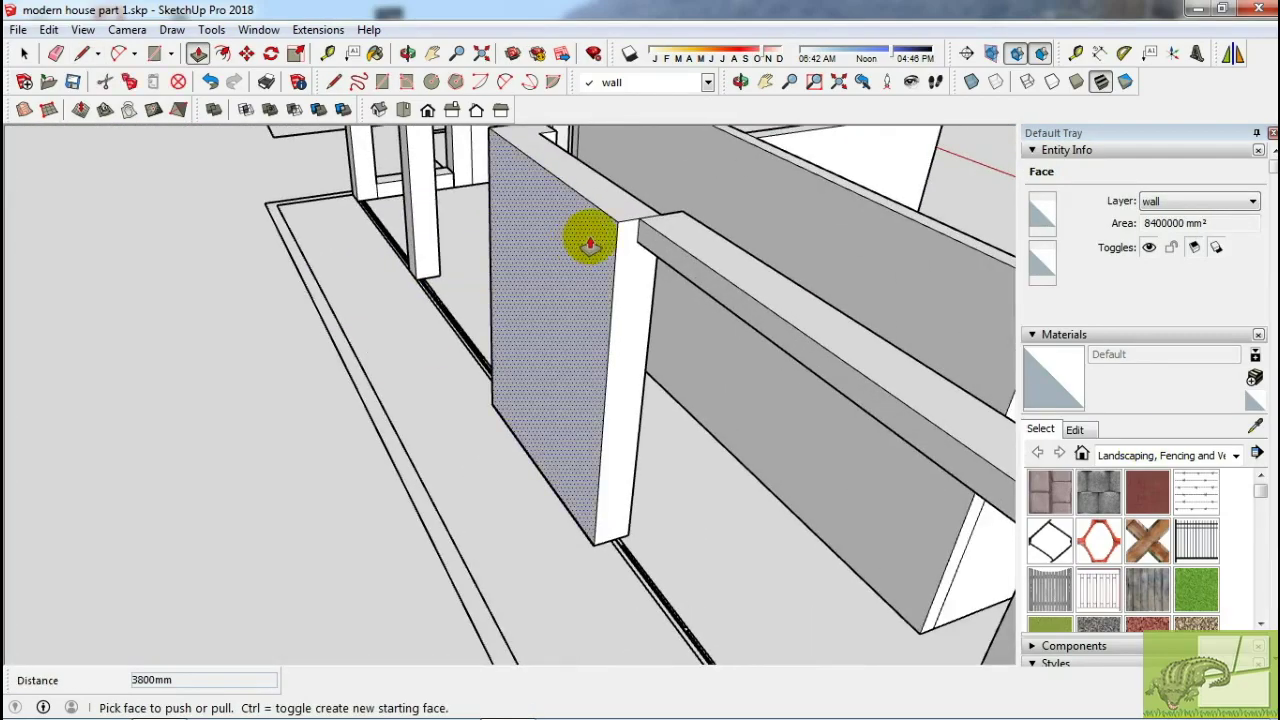
pyautogui.moveTo(683, 277)
pyautogui.mouseDown(button='middle')
pyautogui.moveTo(420, 300)
pyautogui.moveTo(503, 391)
pyautogui.moveTo(343, 343)
pyautogui.moveTo(364, 327)
pyautogui.moveTo(240, 292)
pyautogui.moveTo(329, 229)
pyautogui.moveTo(410, 365)
pyautogui.mouseUp(button='middle')
pyautogui.scroll(1, 364, 327)
# Draw and erase division lines on the wall panel and at the post top.
pyautogui.press('l')
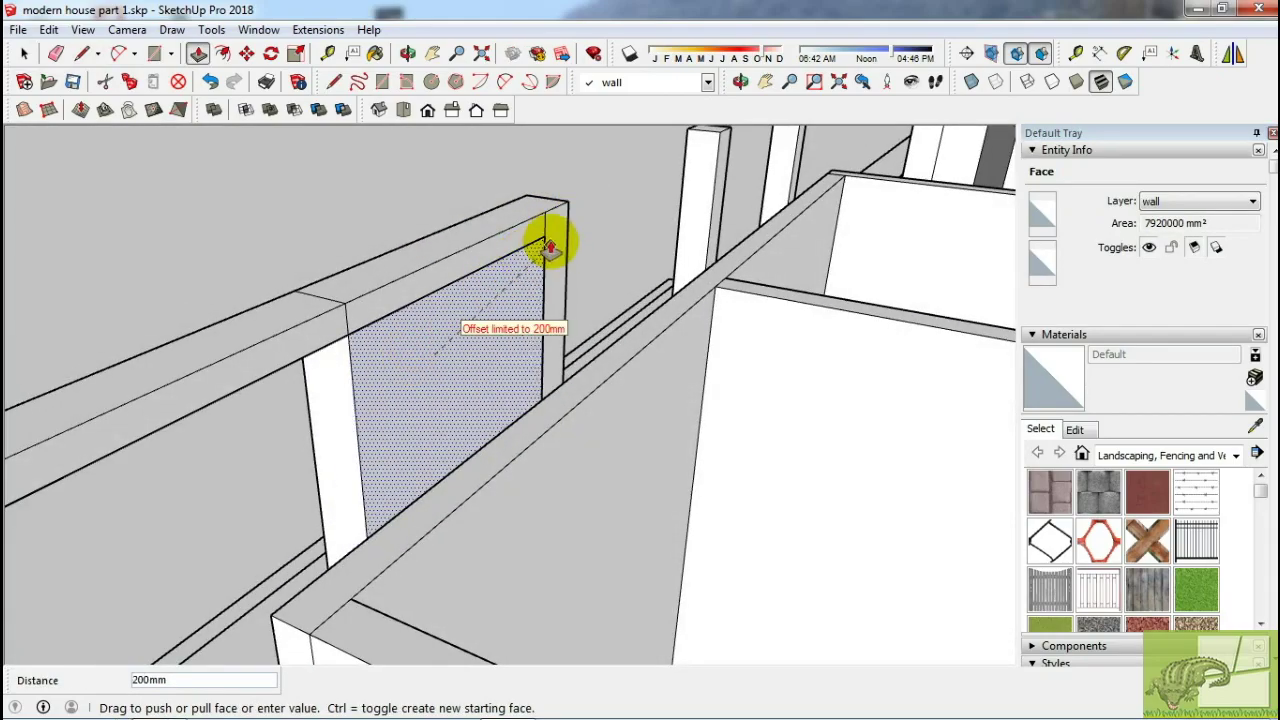
pyautogui.scroll(2, 495, 272)
pyautogui.press('e')
pyautogui.moveTo(222, 315)
pyautogui.mouseDown(button='middle')
pyautogui.moveTo(443, 286)
pyautogui.moveTo(120, 431)
pyautogui.moveTo(340, 220)
pyautogui.mouseUp(button='middle')
pyautogui.press('space')
pyautogui.moveTo(672, 366); pyautogui.dragTo(534, 300, button='middle')
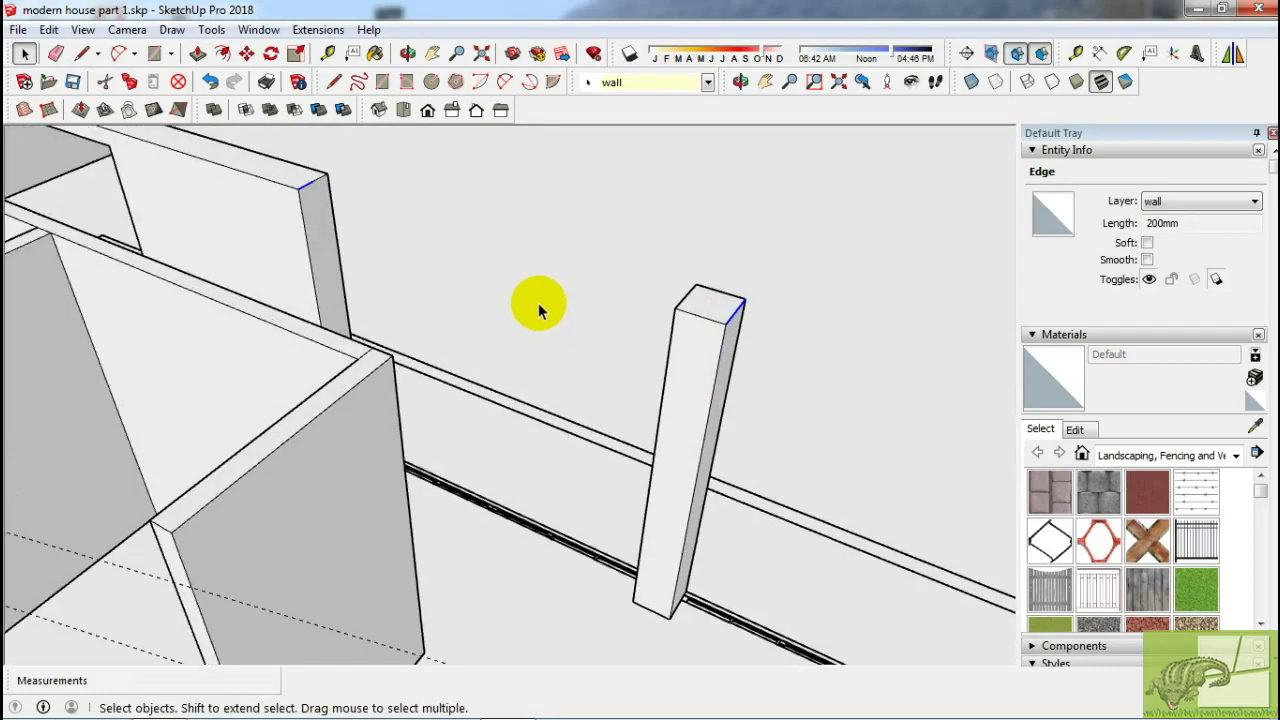
pyautogui.press('m')
pyautogui.scroll(3, 306, 180)
pyautogui.press('space')
# Push the wall panel 200 mm through, leaving an opening beneath its top beam.
pyautogui.moveTo(330, 180)
pyautogui.mouseDown(button='middle')
pyautogui.moveTo(685, 313)
pyautogui.moveTo(415, 303)
pyautogui.mouseUp(button='middle')
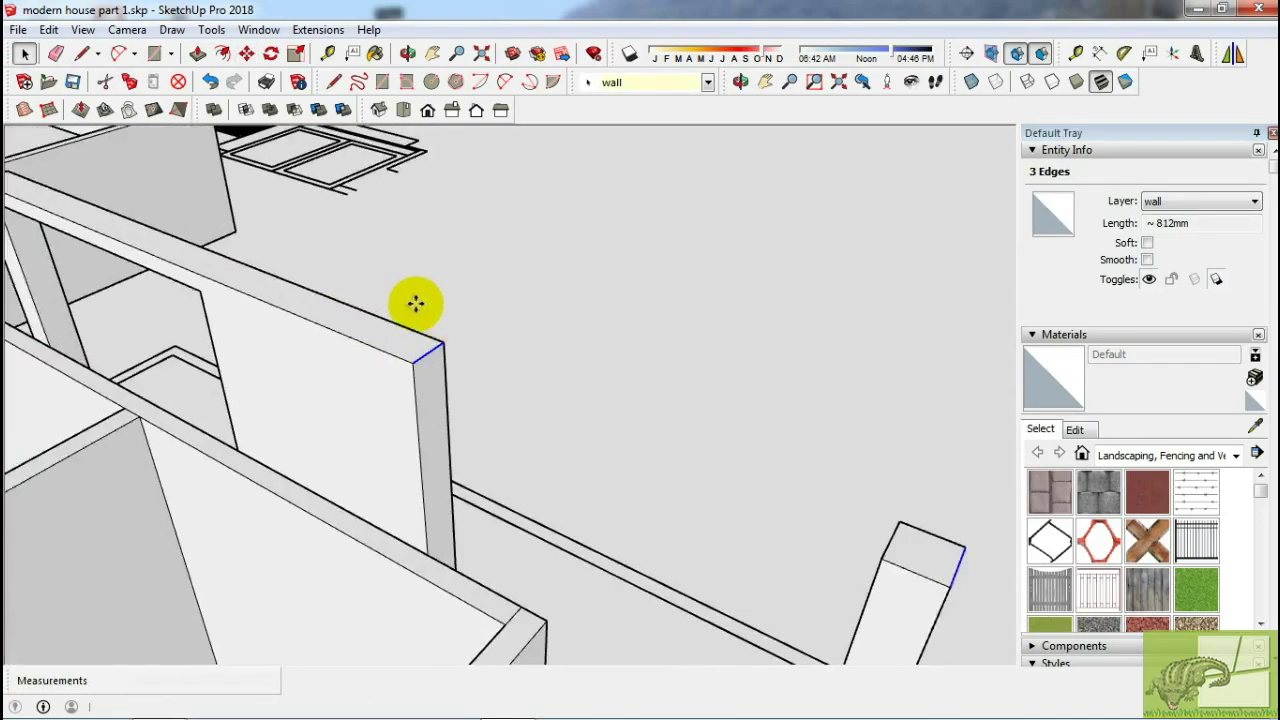
pyautogui.press('p')
pyautogui.moveTo(413, 375); pyautogui.dragTo(445, 355, button='middle')
pyautogui.press('space')
pyautogui.scroll(2, 430, 355)
pyautogui.scroll(2, 425, 345)
pyautogui.press('space')
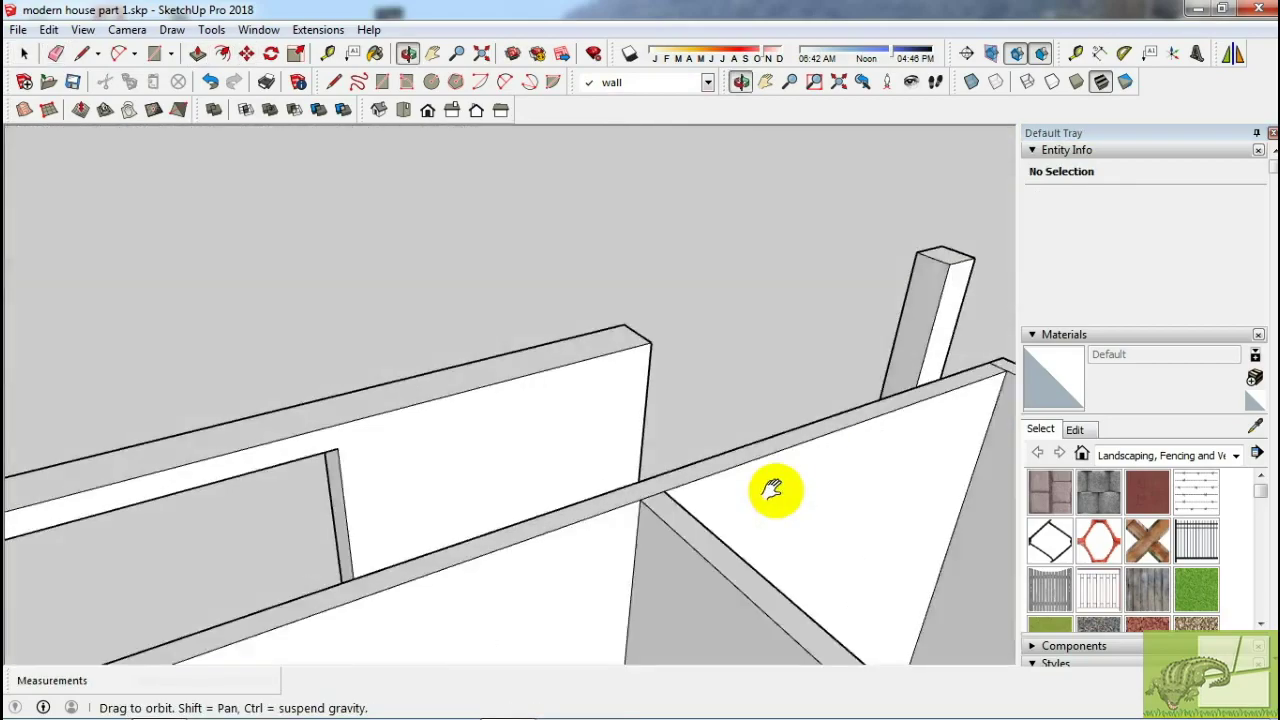
# Move-copy the standalone post's top edge down to mark the beam depth.
pyautogui.moveTo(440, 360); pyautogui.dragTo(414, 434, button='middle')
pyautogui.press('space')
pyautogui.scroll(3, 531, 330)
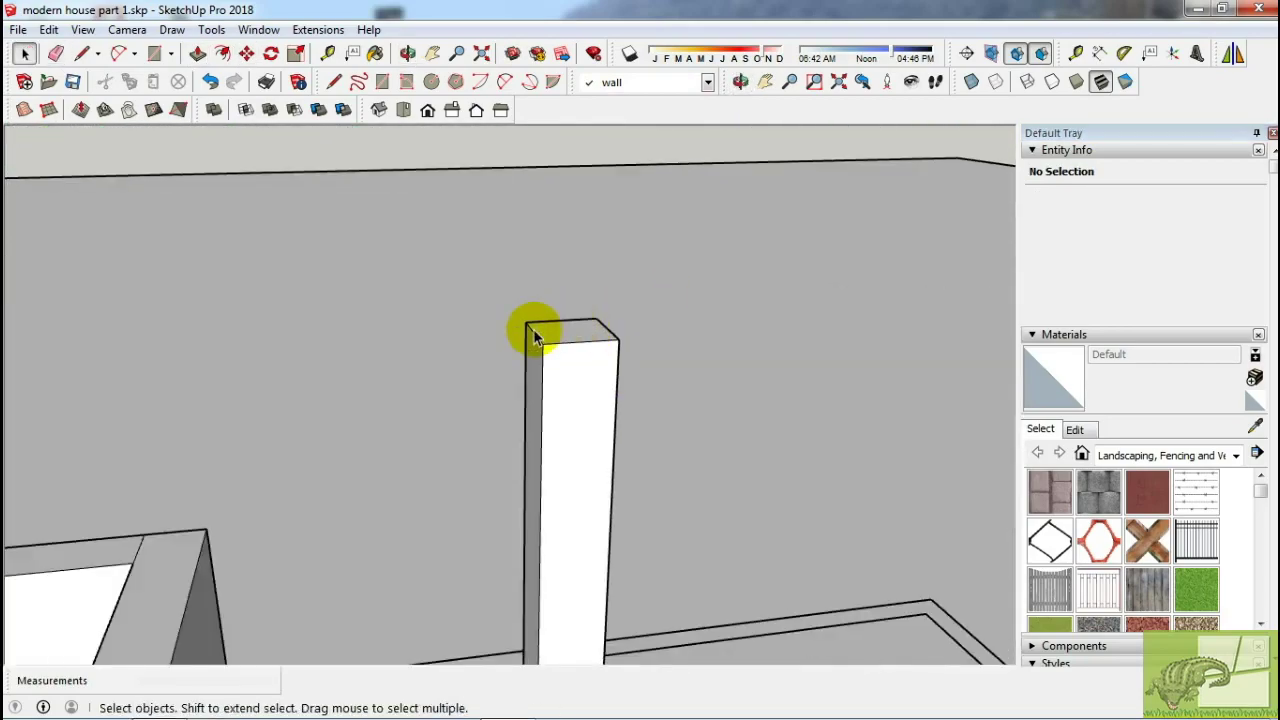
pyautogui.click(531, 328)
pyautogui.moveTo(599, 377)
pyautogui.mouseDown(button='middle')
pyautogui.moveTo(651, 406)
pyautogui.moveTo(530, 333)
pyautogui.mouseUp(button='middle')
pyautogui.press('m')
pyautogui.write('200')
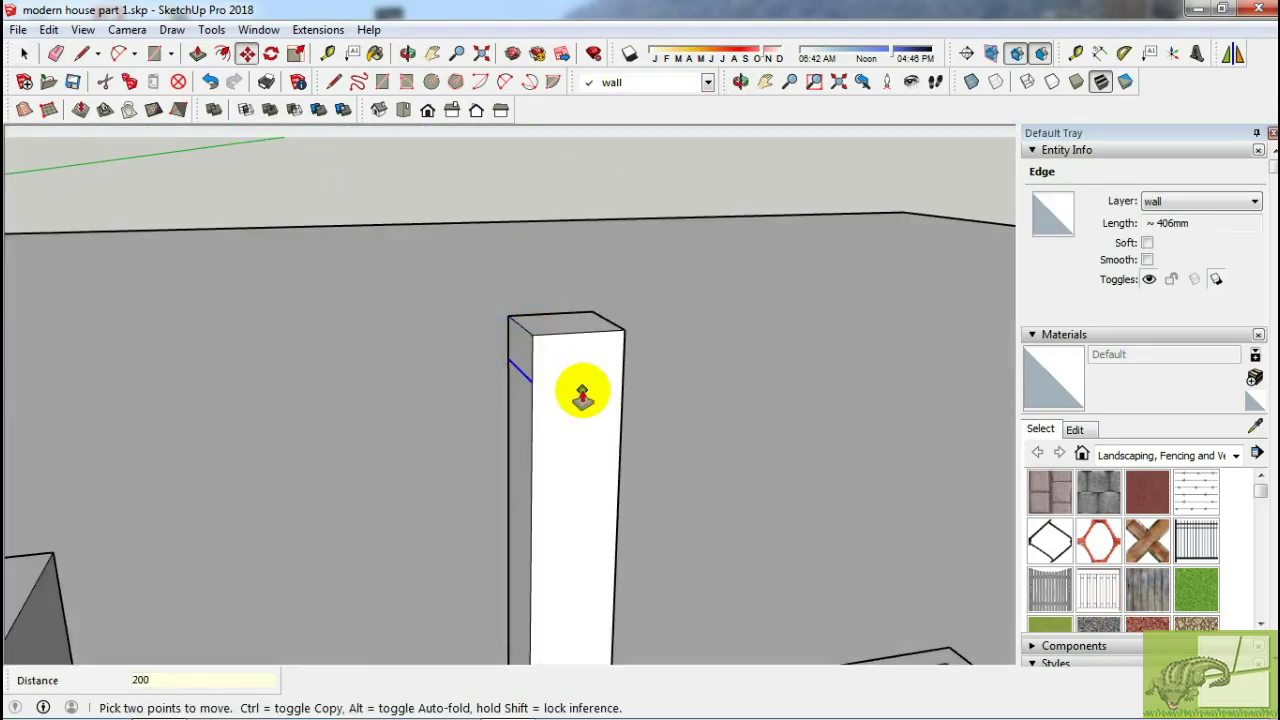
pyautogui.press('p')
# Push/pull the beam face along the wall top across to the corner column.
pyautogui.moveTo(582, 396)
pyautogui.mouseDown(button='middle')
pyautogui.moveTo(414, 366)
pyautogui.moveTo(320, 400)
pyautogui.mouseUp(button='middle')
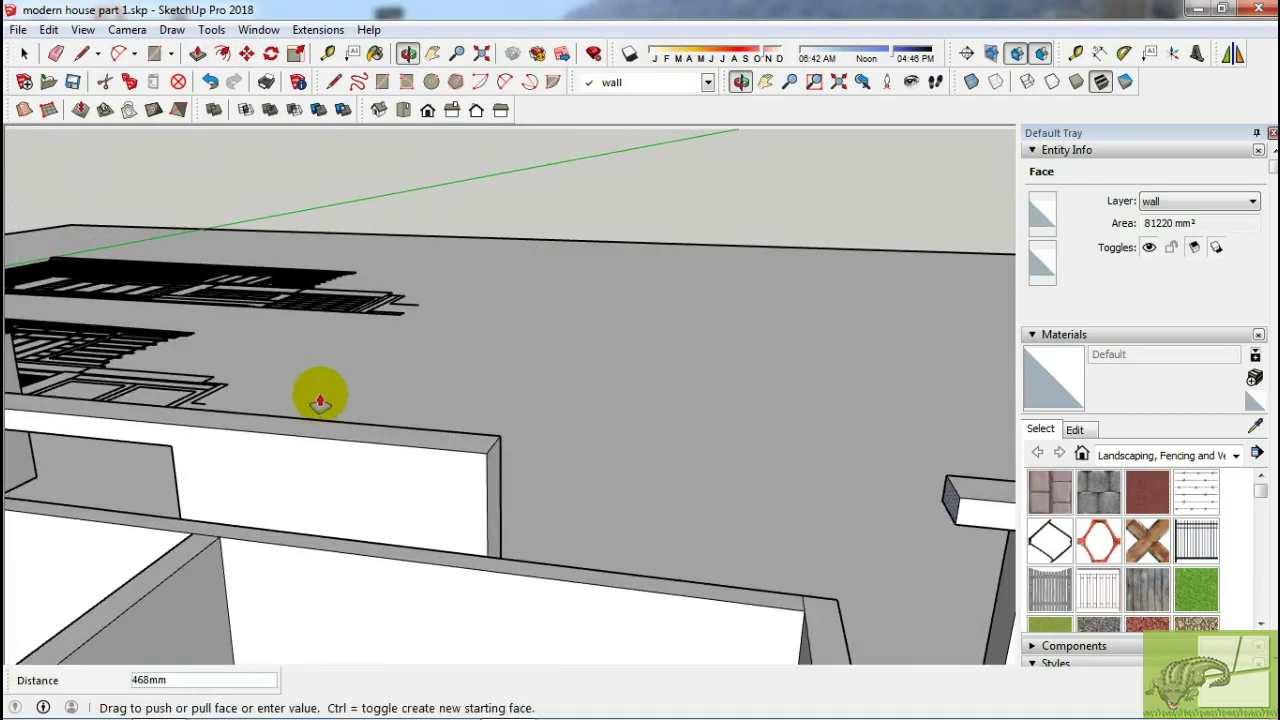
pyautogui.click(487, 508)
pyautogui.moveTo(491, 480)
pyautogui.mouseDown(button='middle')
pyautogui.moveTo(777, 529)
pyautogui.moveTo(366, 366)
pyautogui.mouseUp(button='middle')
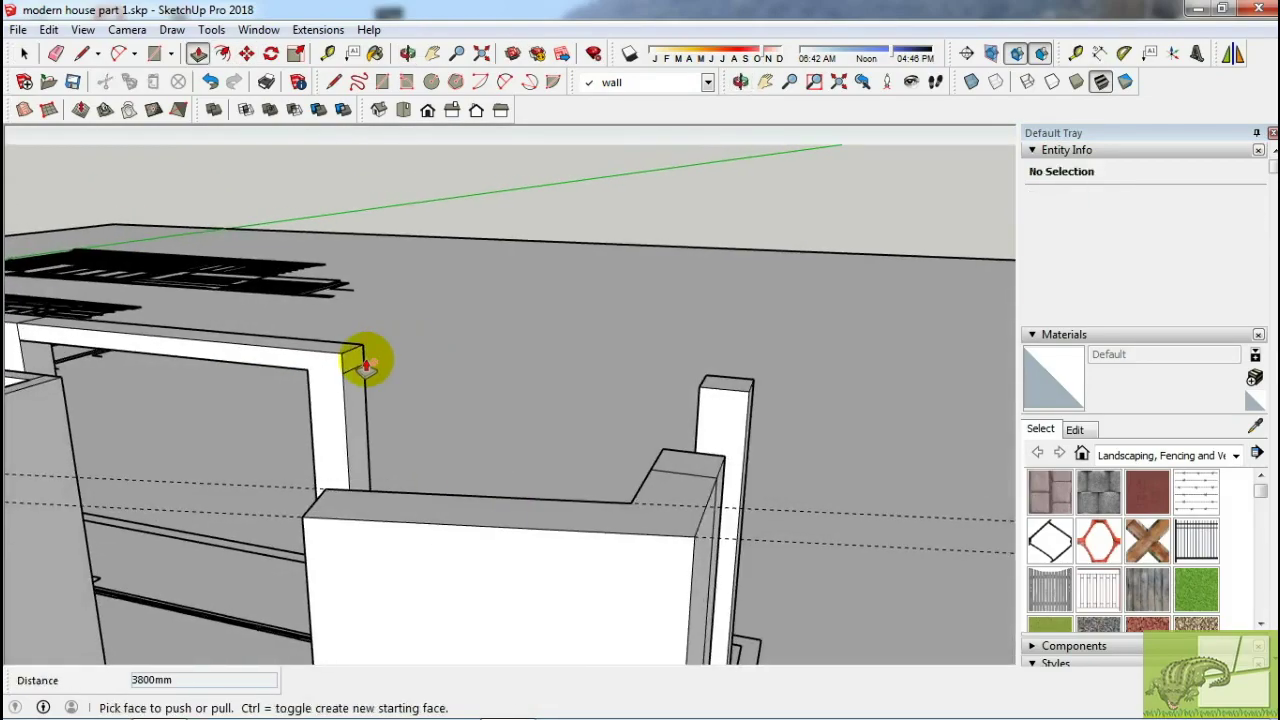
pyautogui.click(703, 420)
pyautogui.moveTo(703, 420)
pyautogui.mouseDown(button='middle')
pyautogui.moveTo(543, 449)
pyautogui.moveTo(603, 494)
pyautogui.moveTo(660, 340)
pyautogui.mouseUp(button='middle')
# Reshape the corner column's top and cancel an unfinished line.
pyautogui.press('space')
pyautogui.press('m')
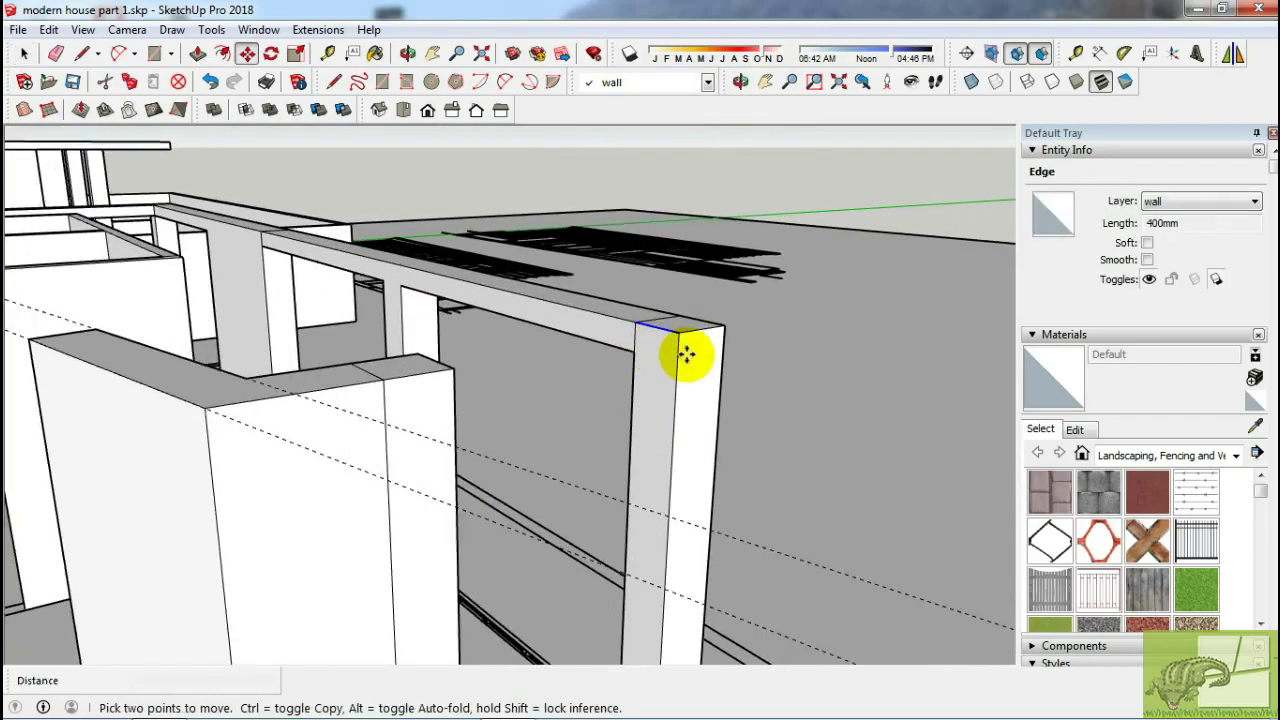
pyautogui.click(457, 410)
pyautogui.moveTo(457, 410)
pyautogui.mouseDown(button='middle')
pyautogui.moveTo(409, 434)
pyautogui.moveTo(726, 434)
pyautogui.moveTo(903, 506)
pyautogui.moveTo(894, 423)
pyautogui.moveTo(365, 488)
pyautogui.moveTo(323, 523)
pyautogui.moveTo(134, 449)
pyautogui.moveTo(205, 440)
pyautogui.moveTo(206, 523)
pyautogui.moveTo(109, 409)
pyautogui.moveTo(143, 371)
pyautogui.moveTo(790, 395)
pyautogui.moveTo(100, 391)
pyautogui.moveTo(632, 443)
pyautogui.moveTo(652, 380)
pyautogui.moveTo(813, 451)
pyautogui.mouseUp(button='middle')
pyautogui.press('space')
pyautogui.press('Escape')
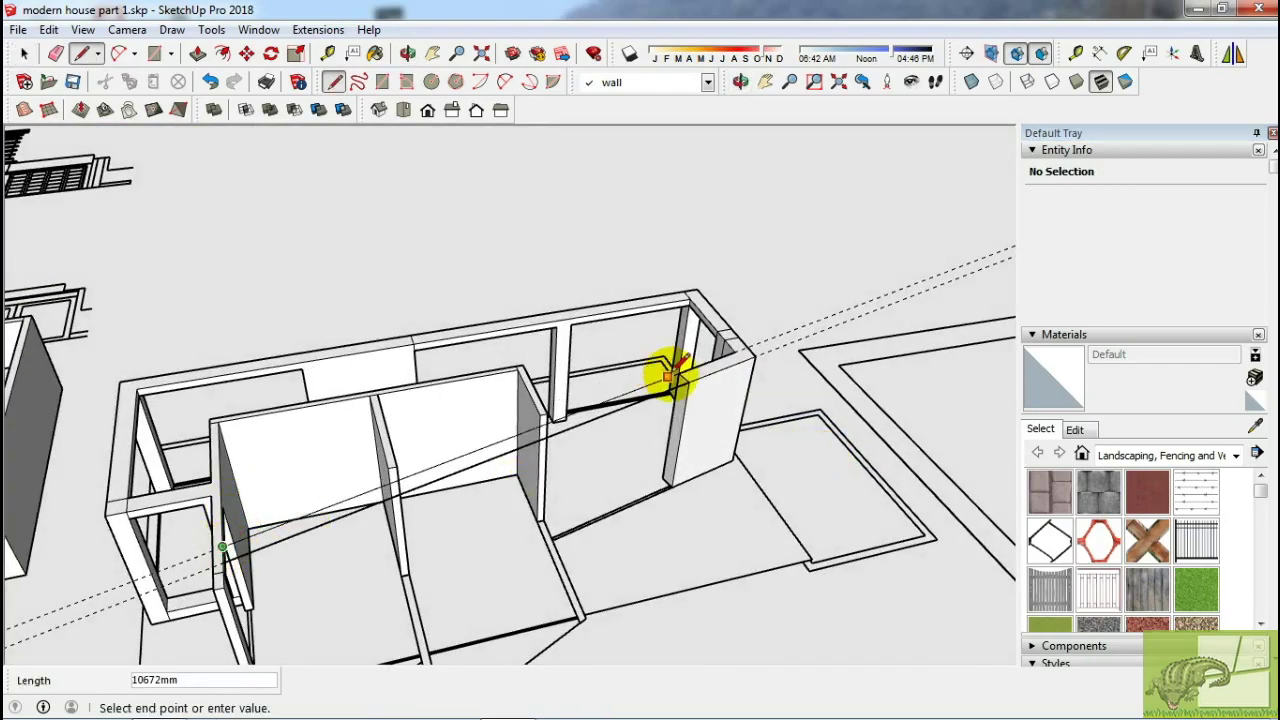
# Push/pull the beam undersides 200 mm deeper, then view the whole frame.
pyautogui.moveTo(670, 360); pyautogui.dragTo(645, 422, button='middle')
pyautogui.scroll(3, 700, 342)
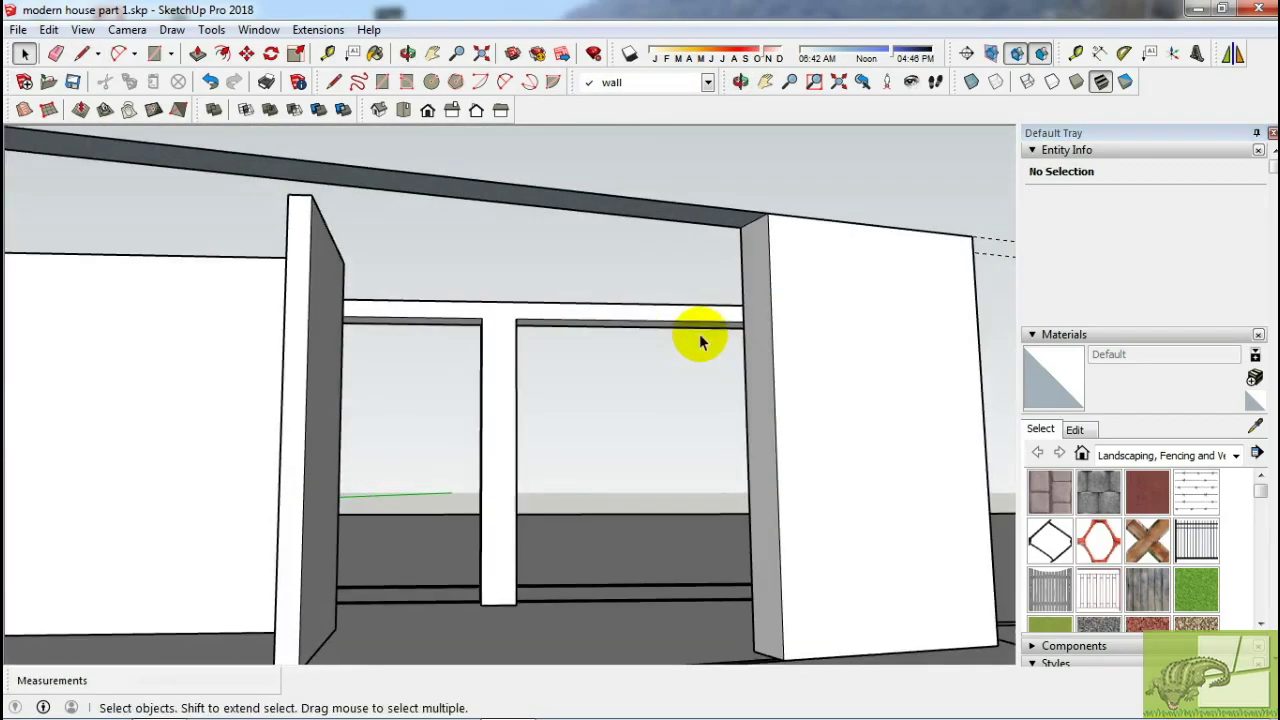
pyautogui.moveTo(741, 256)
pyautogui.mouseDown(button='middle')
pyautogui.moveTo(609, 306)
pyautogui.moveTo(797, 509)
pyautogui.moveTo(846, 409)
pyautogui.moveTo(777, 286)
pyautogui.moveTo(777, 434)
pyautogui.moveTo(851, 477)
pyautogui.moveTo(925, 465)
pyautogui.moveTo(794, 434)
pyautogui.moveTo(846, 287)
pyautogui.mouseUp(button='middle')
pyautogui.press('p')
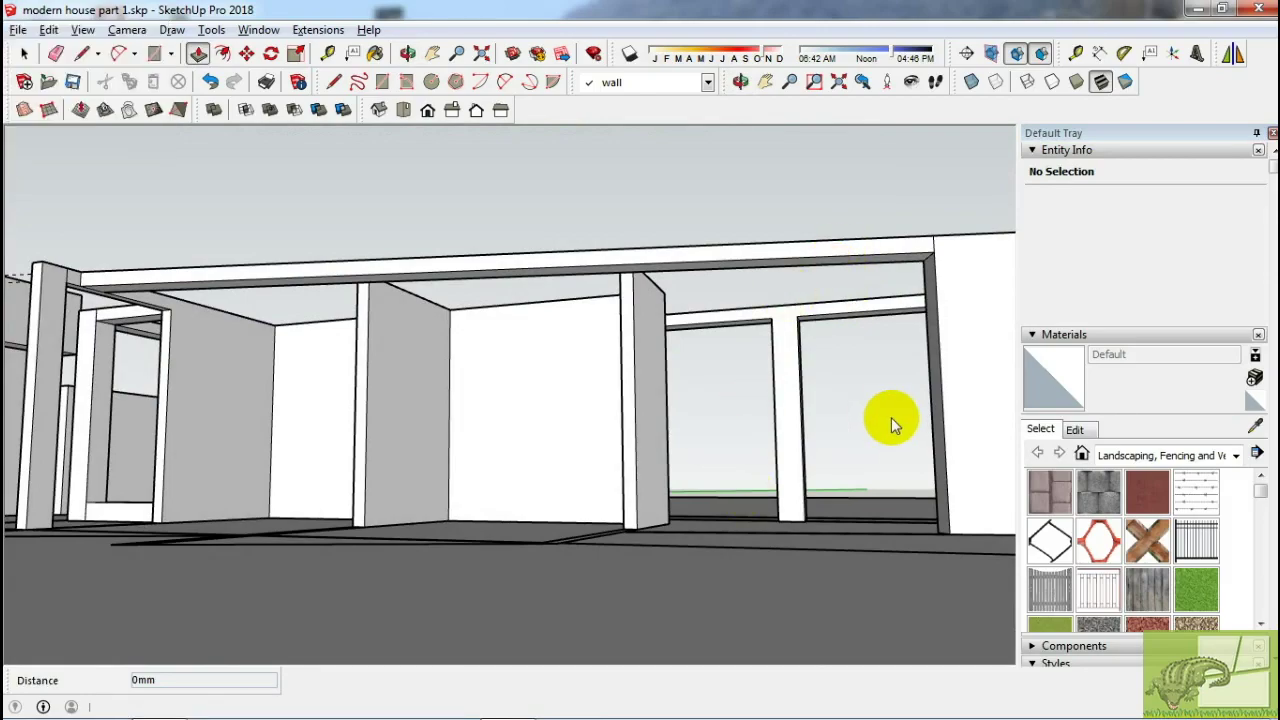
pyautogui.moveTo(828, 253)
pyautogui.mouseDown(button='middle')
pyautogui.moveTo(829, 277)
pyautogui.moveTo(851, 163)
pyautogui.moveTo(904, 190)
pyautogui.moveTo(963, 194)
pyautogui.moveTo(949, 177)
pyautogui.mouseUp(button='middle')
pyautogui.press('m')
pyautogui.press('p')
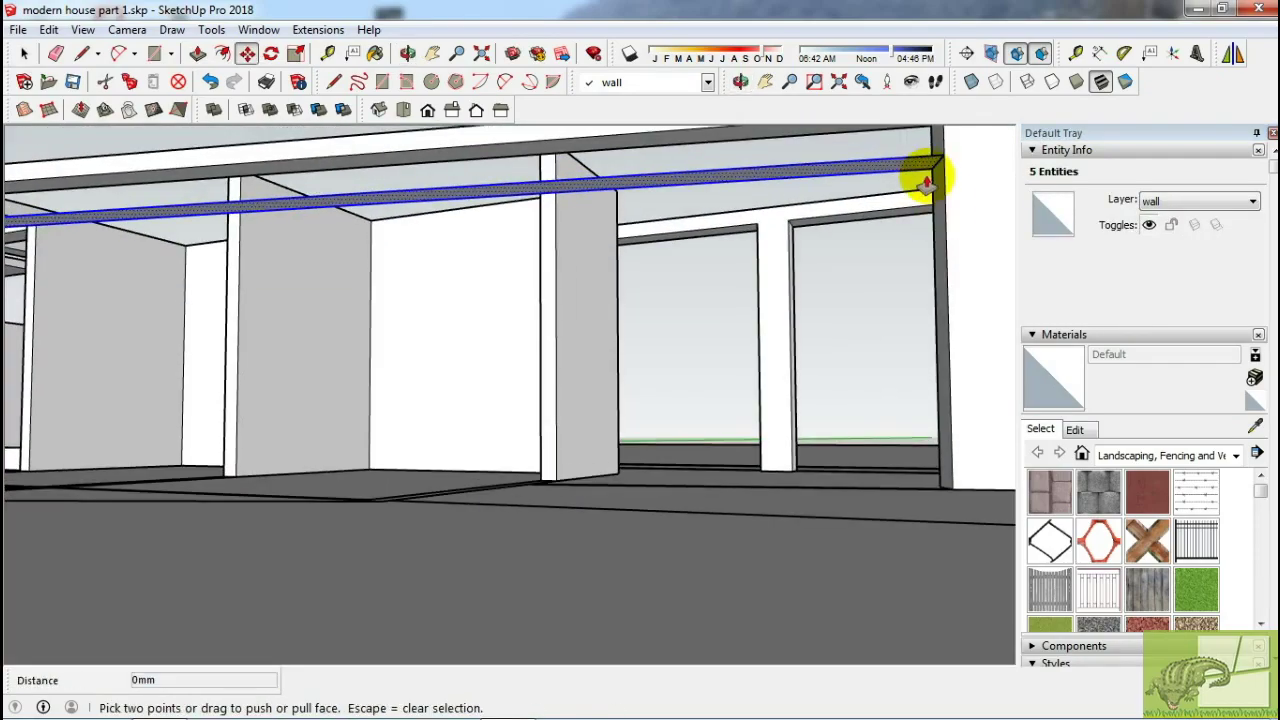
pyautogui.write('200')
pyautogui.press('Return')
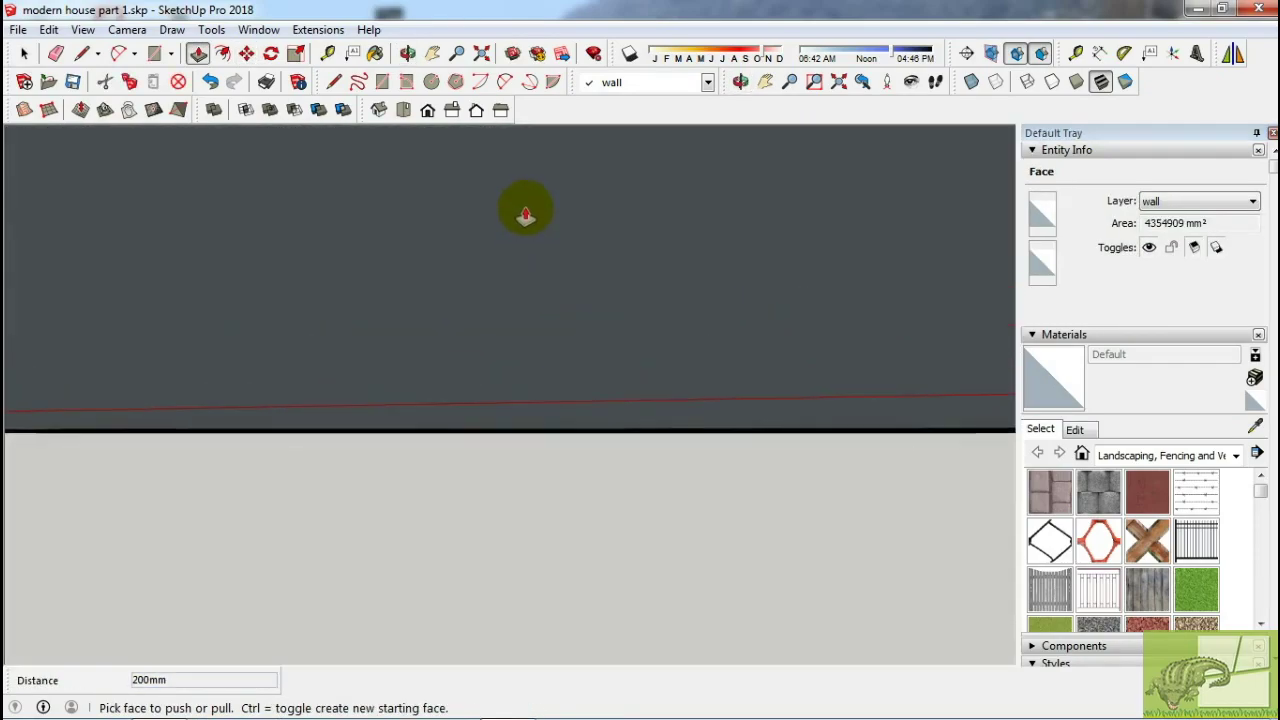
pyautogui.moveTo(525, 215)
pyautogui.mouseDown(button='middle')
pyautogui.moveTo(731, 314)
pyautogui.moveTo(563, 320)
pyautogui.moveTo(849, 286)
pyautogui.moveTo(790, 308)
pyautogui.moveTo(800, 314)
pyautogui.moveTo(568, 258)
pyautogui.mouseUp(button='middle')
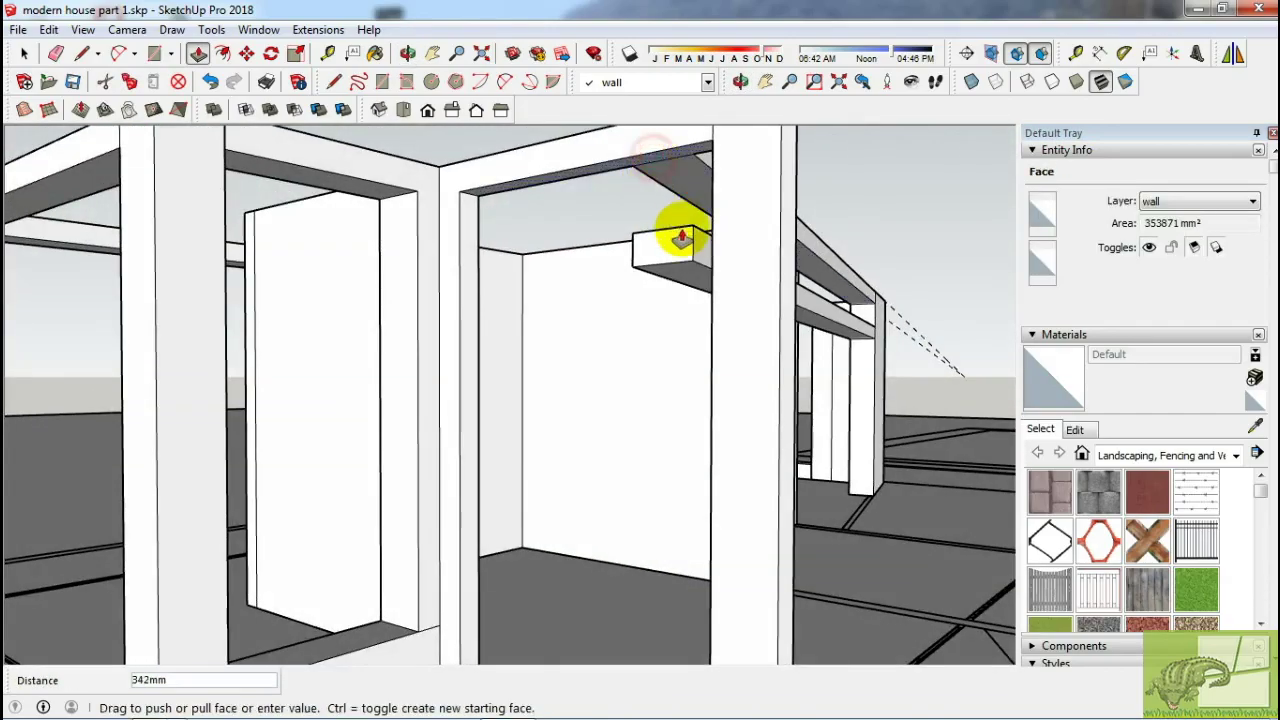
pyautogui.moveTo(681, 238)
pyautogui.mouseDown(button='middle')
pyautogui.moveTo(257, 320)
pyautogui.moveTo(449, 277)
pyautogui.moveTo(391, 254)
pyautogui.moveTo(645, 243)
pyautogui.moveTo(894, 429)
pyautogui.moveTo(809, 486)
pyautogui.moveTo(866, 394)
pyautogui.moveTo(801, 355)
pyautogui.moveTo(565, 300)
pyautogui.mouseUp(button='middle')
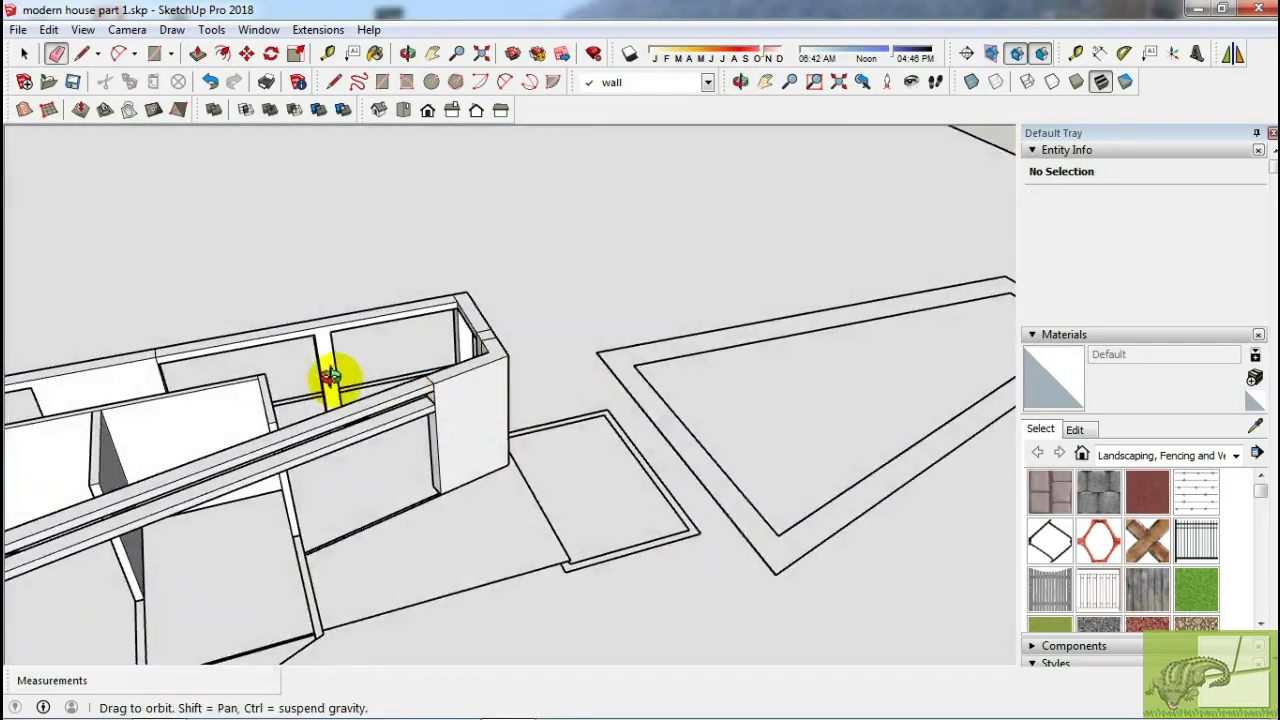
pyautogui.moveTo(330, 376)
pyautogui.mouseDown(button='middle')
pyautogui.moveTo(623, 260)
pyautogui.moveTo(757, 277)
pyautogui.moveTo(514, 371)
pyautogui.moveTo(341, 362)
pyautogui.mouseUp(button='middle')
pyautogui.press('space')
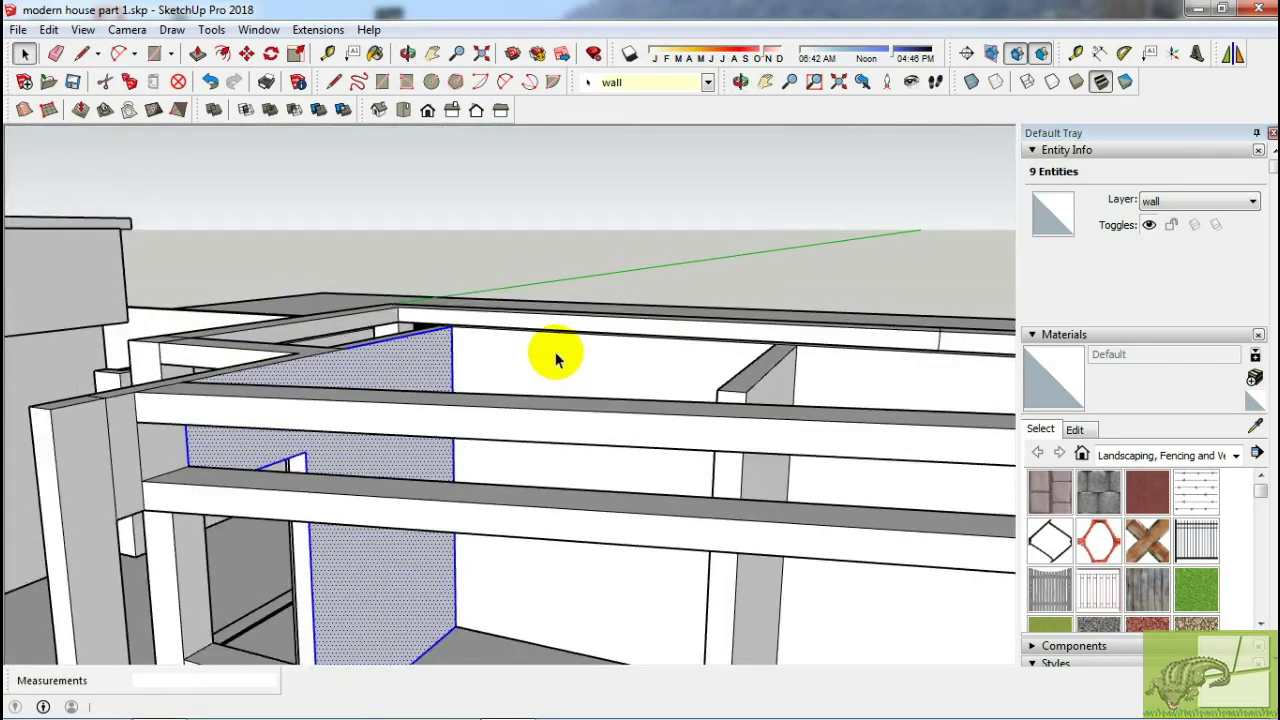
pyautogui.moveTo(555, 353); pyautogui.dragTo(558, 373, button='middle')
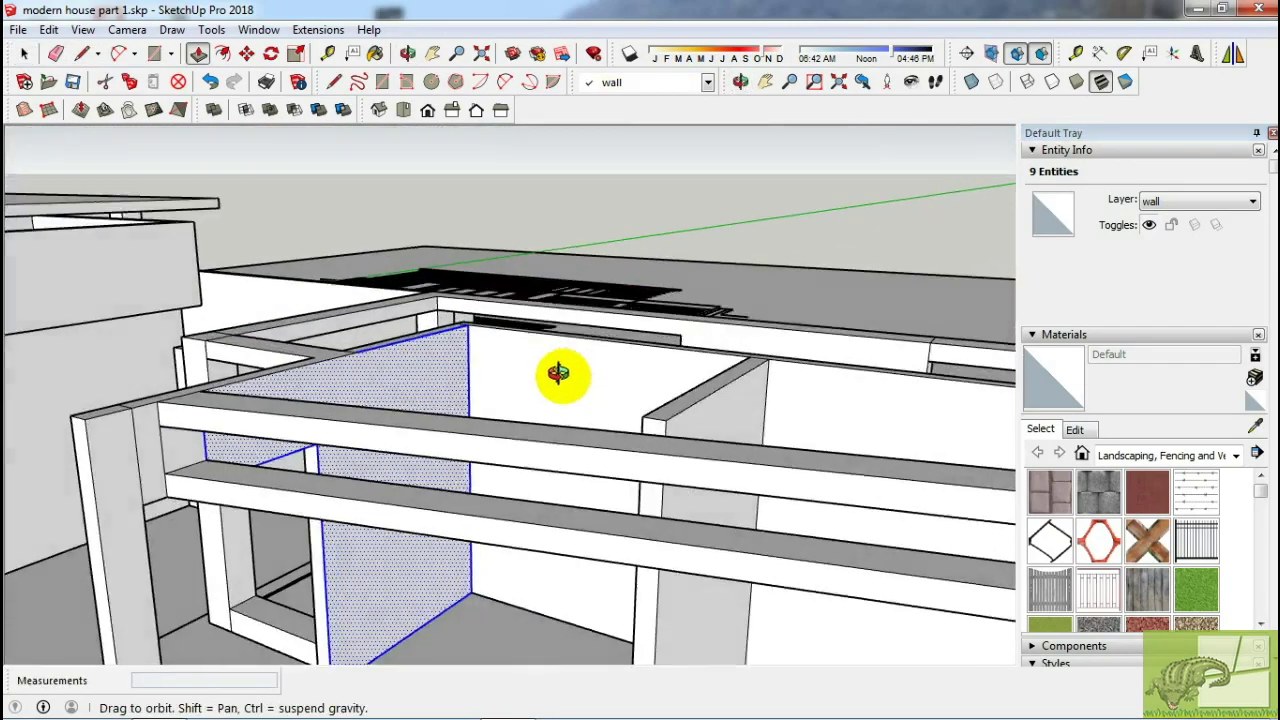
pyautogui.moveTo(712, 468); pyautogui.dragTo(790, 400, button='middle')
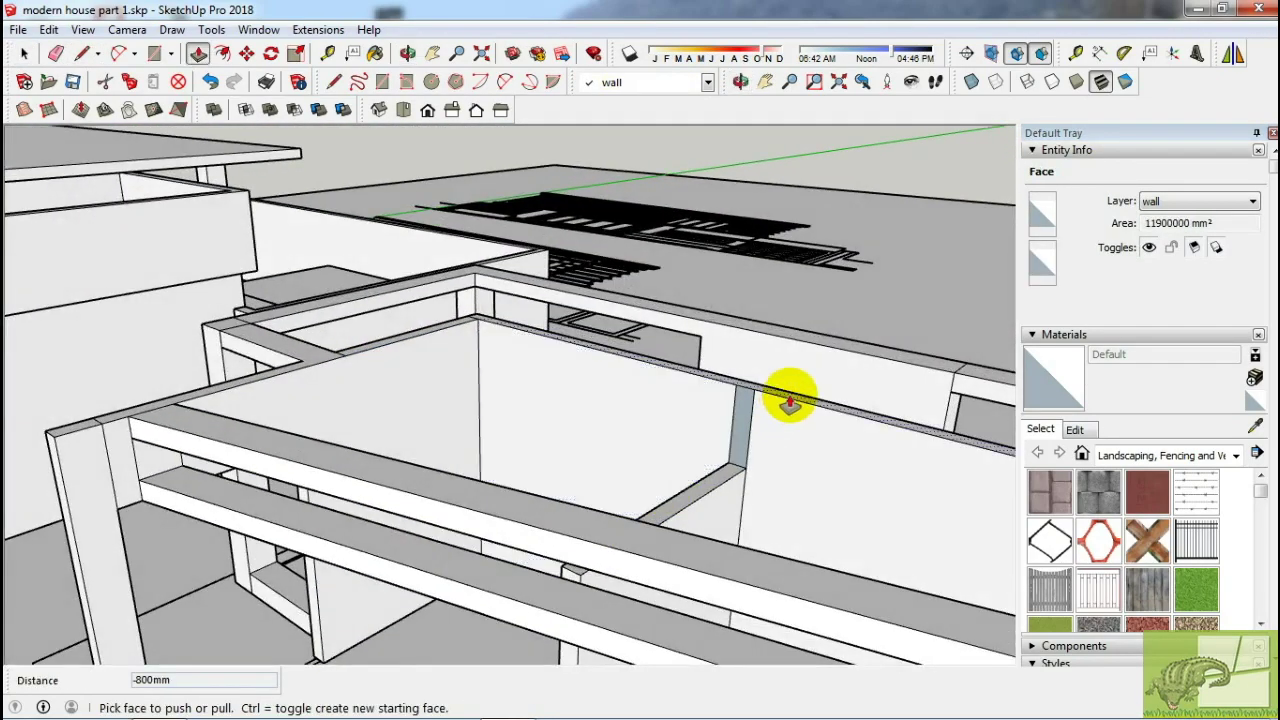
pyautogui.moveTo(520, 507); pyautogui.dragTo(418, 333, button='middle')
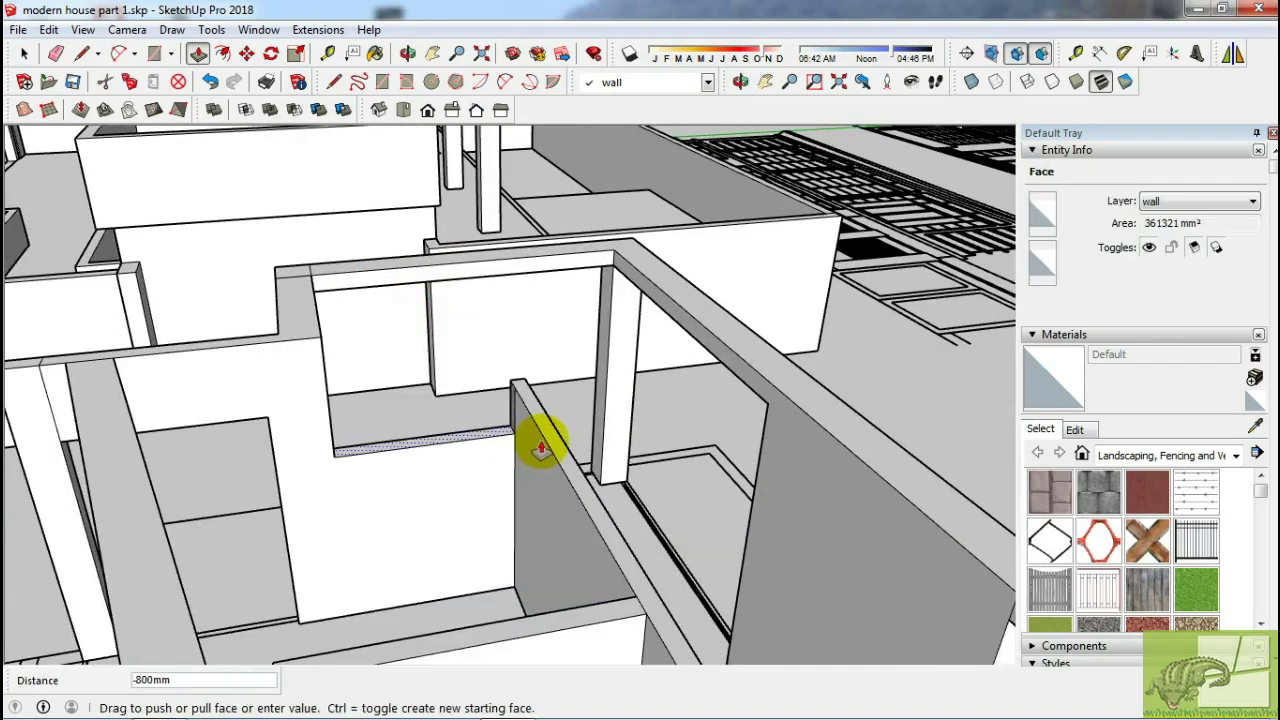
pyautogui.moveTo(540, 450)
pyautogui.mouseDown(button='middle')
pyautogui.moveTo(623, 409)
pyautogui.moveTo(543, 343)
pyautogui.moveTo(388, 395)
pyautogui.mouseUp(button='middle')
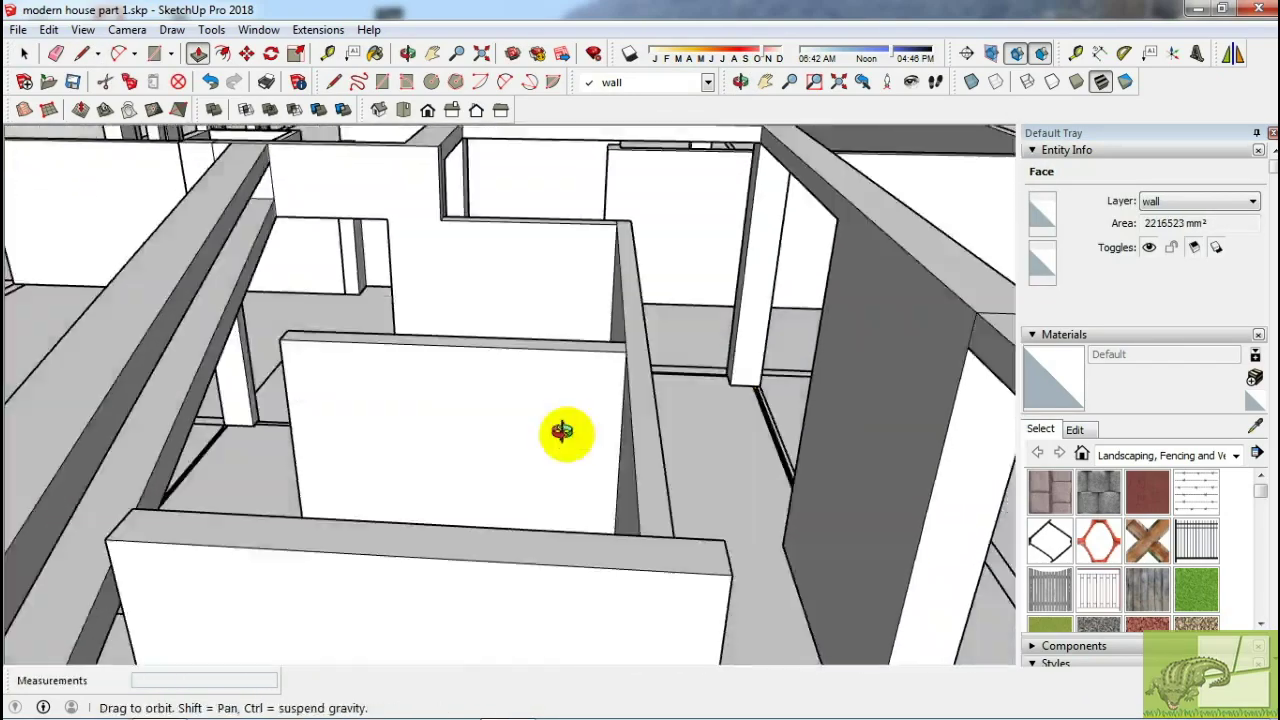
pyautogui.moveTo(562, 431); pyautogui.dragTo(156, 447, button='middle')
pyautogui.moveTo(255, 552); pyautogui.dragTo(778, 440, button='middle')
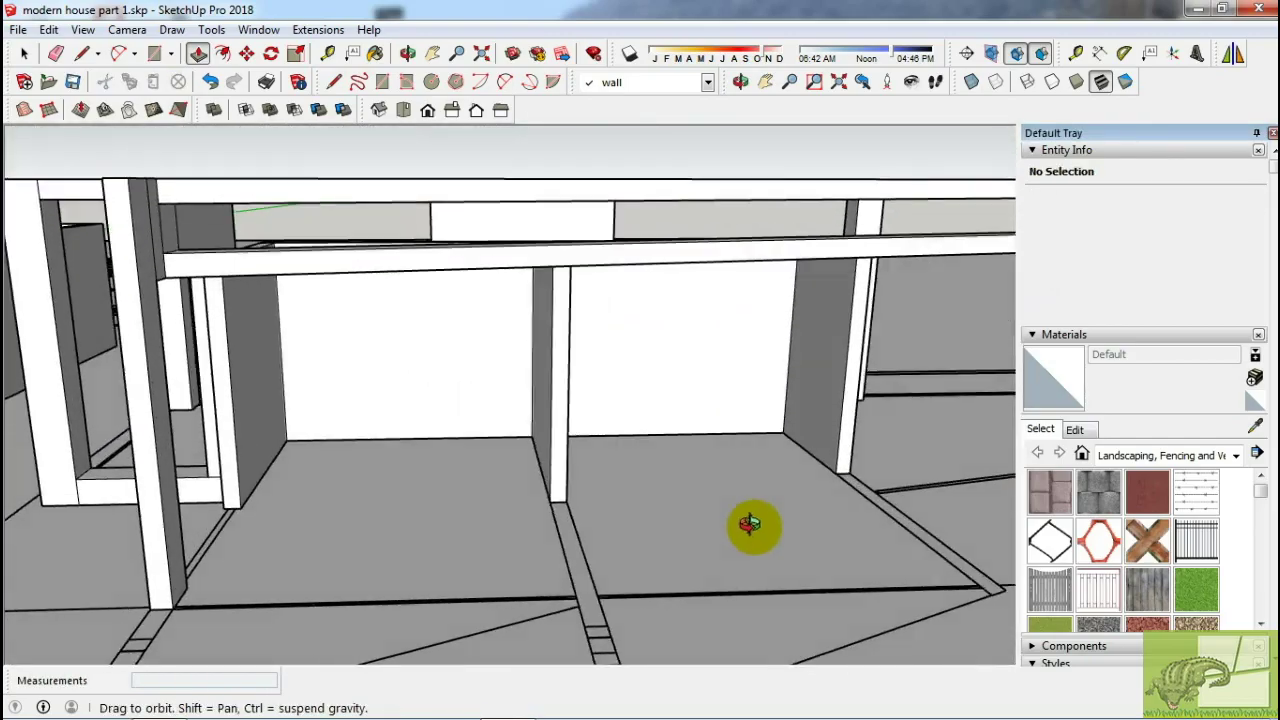
pyautogui.moveTo(750, 524)
pyautogui.mouseDown(button='middle')
pyautogui.moveTo(363, 491)
pyautogui.moveTo(491, 406)
pyautogui.moveTo(394, 449)
pyautogui.moveTo(471, 400)
pyautogui.moveTo(951, 360)
pyautogui.moveTo(1016, 272)
pyautogui.moveTo(877, 286)
pyautogui.moveTo(866, 443)
pyautogui.mouseUp(button='middle')
# Select the middle column's face and inspect the beams from a high view.
pyautogui.click(652, 470)
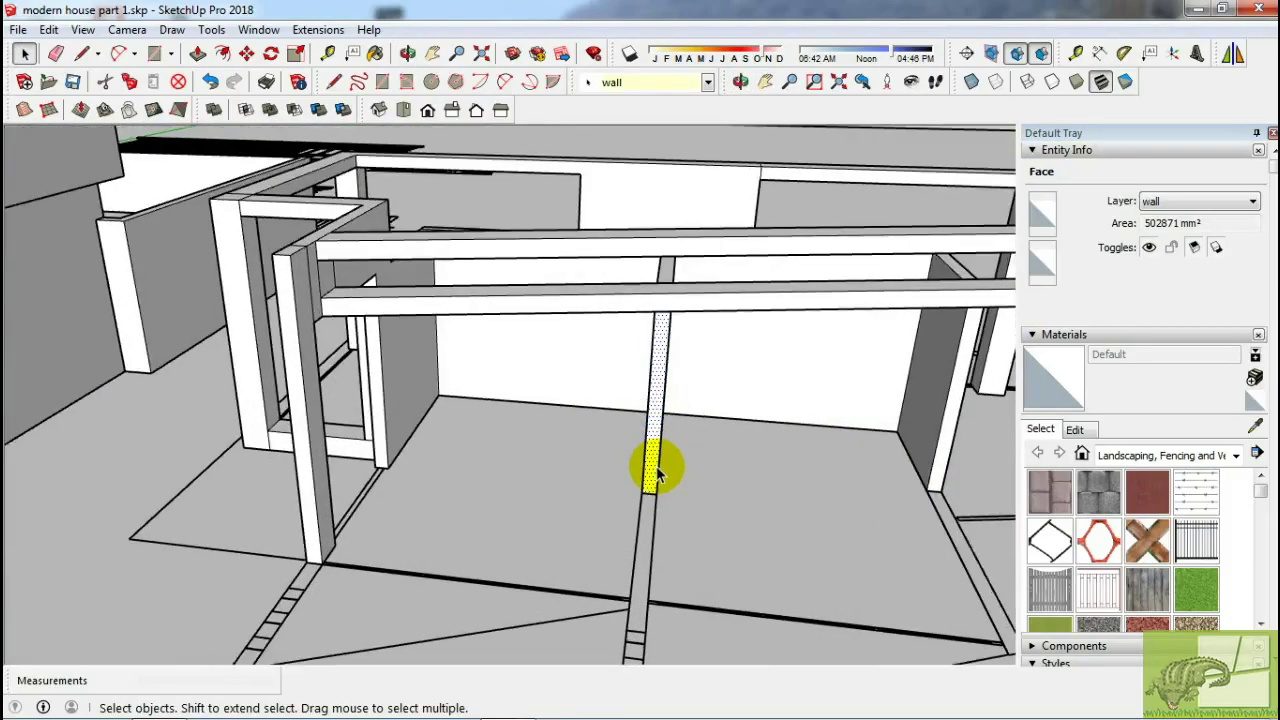
pyautogui.moveTo(677, 180)
pyautogui.mouseDown(button='middle')
pyautogui.moveTo(466, 354)
pyautogui.moveTo(306, 223)
pyautogui.moveTo(286, 243)
pyautogui.moveTo(767, 211)
pyautogui.moveTo(558, 365)
pyautogui.mouseUp(button='middle')
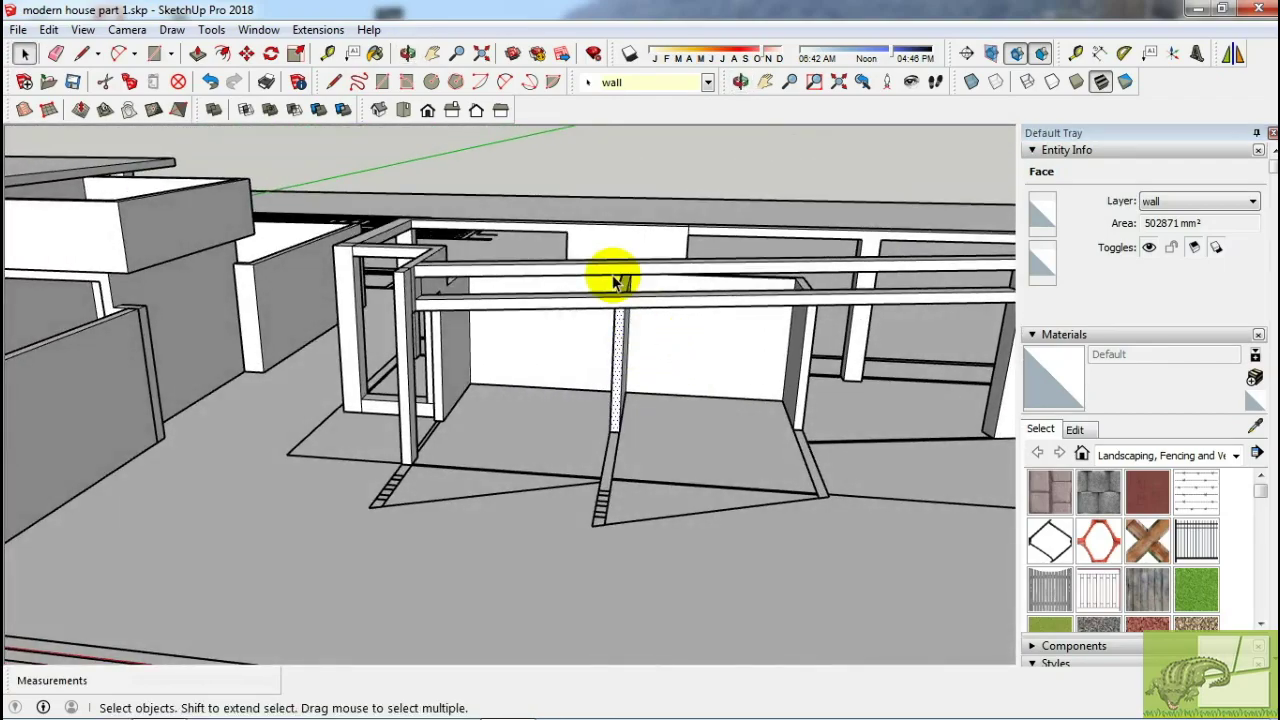
pyautogui.moveTo(615, 281)
pyautogui.mouseDown(button='middle')
pyautogui.moveTo(626, 391)
pyautogui.moveTo(689, 334)
pyautogui.moveTo(625, 350)
pyautogui.moveTo(820, 400)
pyautogui.moveTo(800, 449)
pyautogui.moveTo(980, 400)
pyautogui.moveTo(522, 487)
pyautogui.mouseUp(button='middle')
pyautogui.press('p')
pyautogui.press('space')
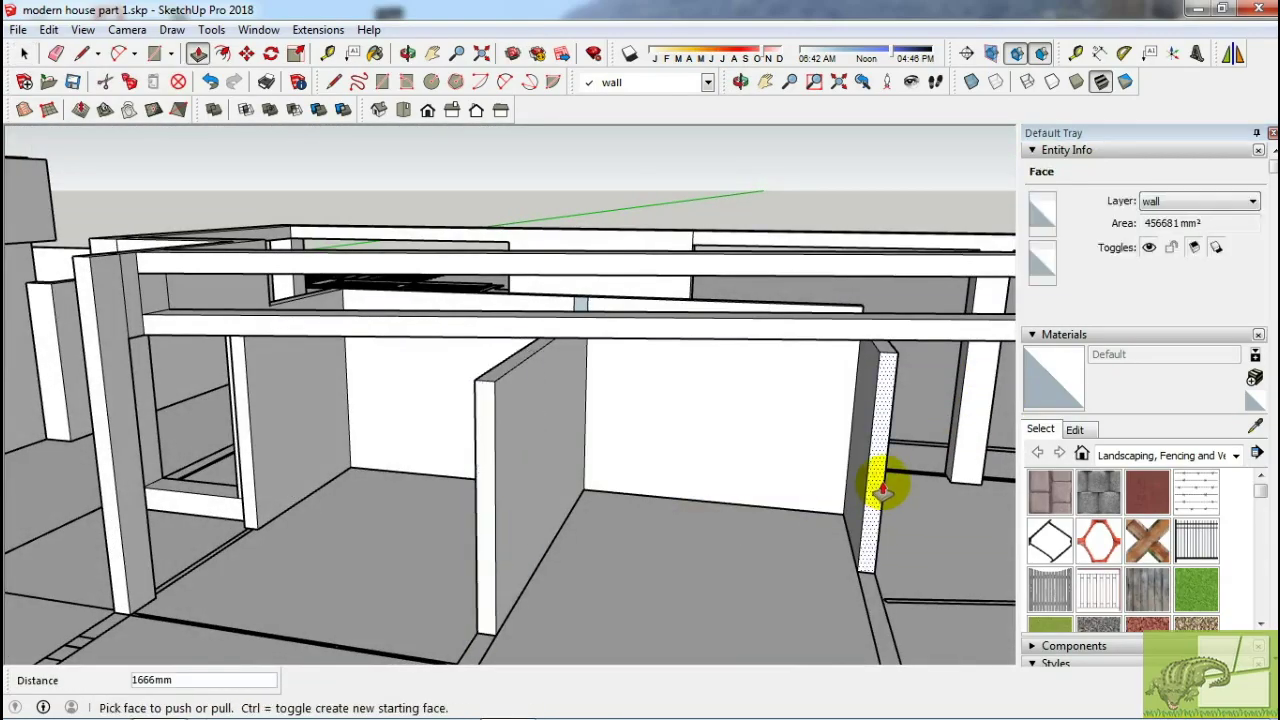
# Copy the interior wall's narrow end face up onto the beam's edge with Move.
pyautogui.click(882, 488)
pyautogui.moveTo(888, 563)
pyautogui.mouseDown(button='middle')
pyautogui.moveTo(980, 480)
pyautogui.moveTo(608, 449)
pyautogui.moveTo(608, 592)
pyautogui.mouseUp(button='middle')
pyautogui.press('space')
pyautogui.press('m')
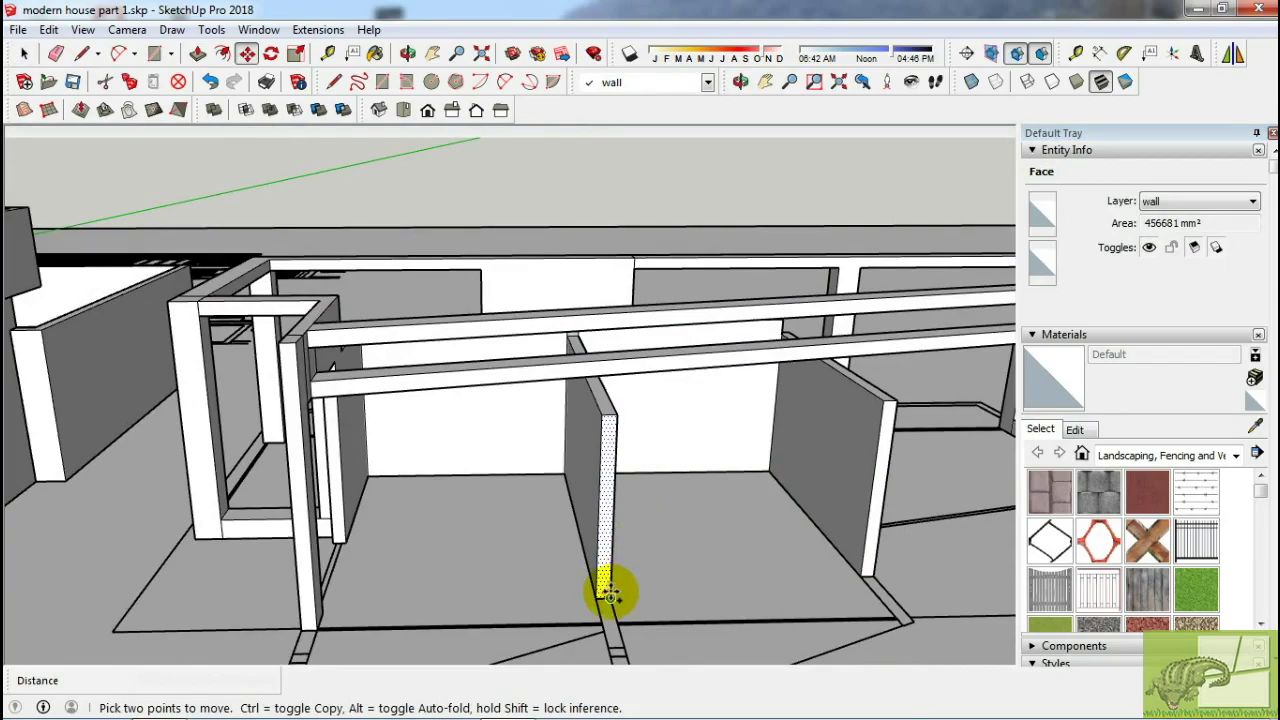
pyautogui.click(617, 408)
pyautogui.moveTo(617, 408); pyautogui.dragTo(423, 434, button='middle')
pyautogui.scroll(3, 453, 430)
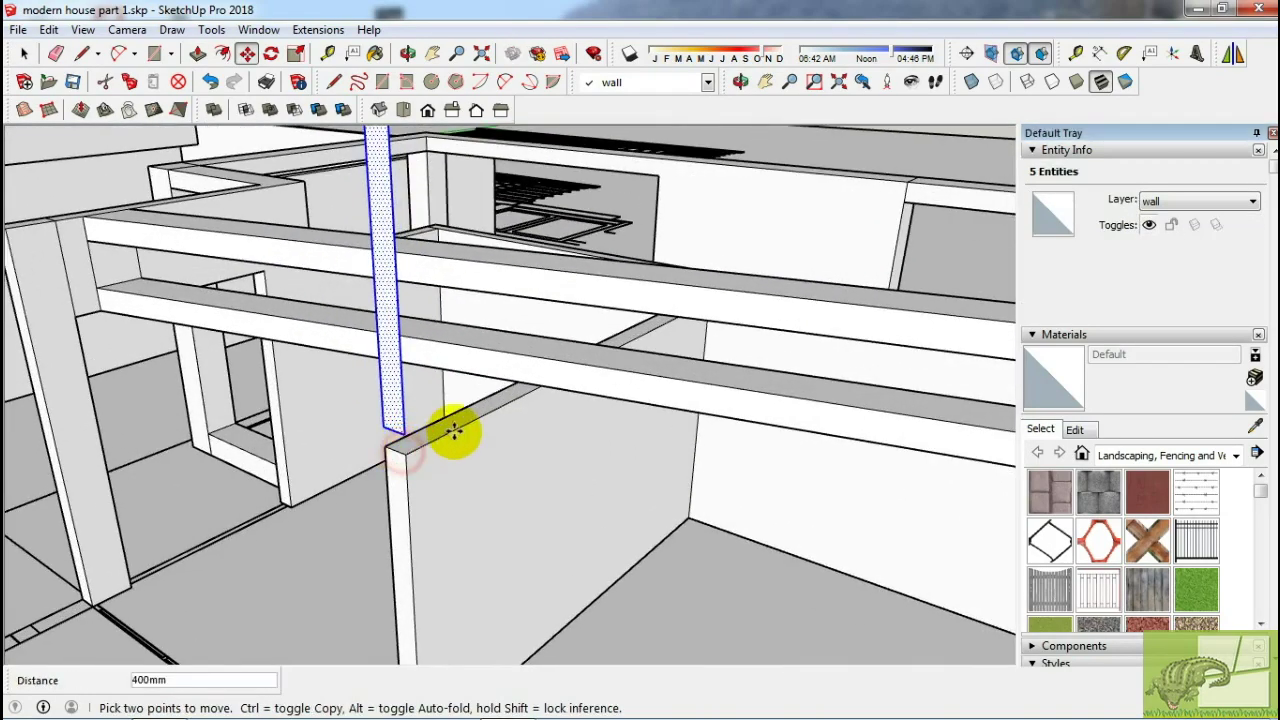
pyautogui.scroll(2, 637, 357)
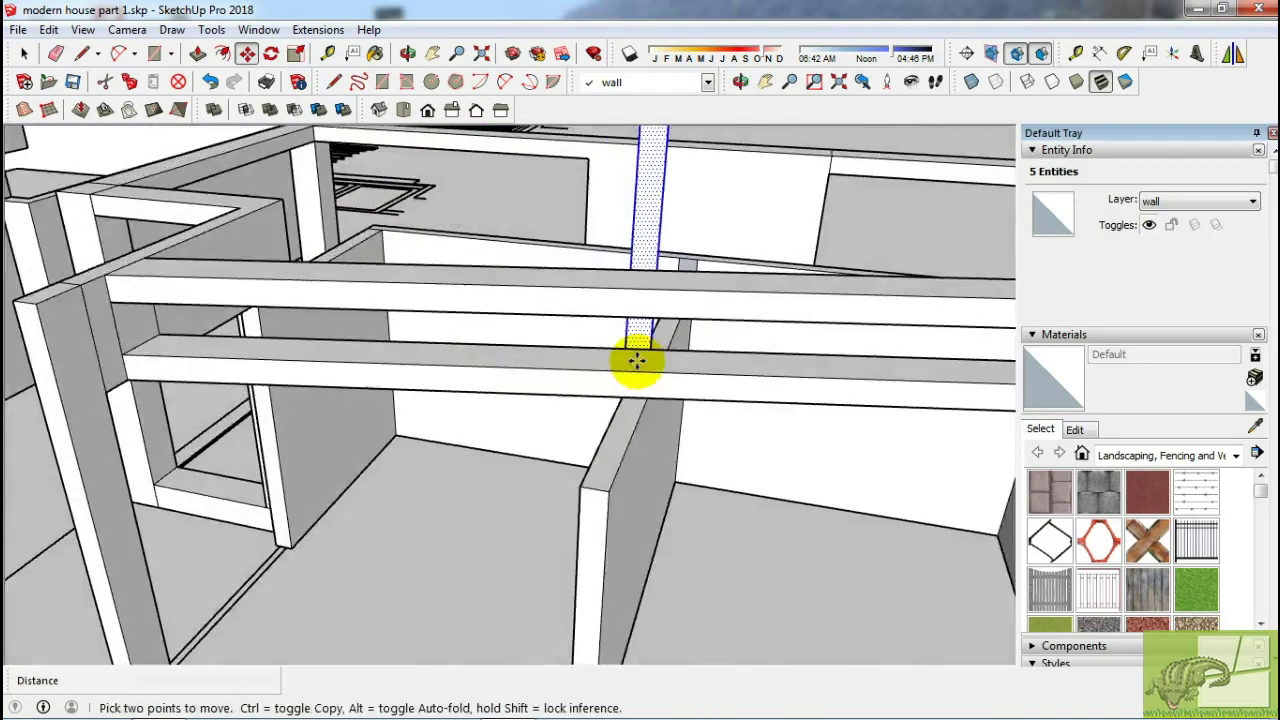
pyautogui.press('l')
pyautogui.scroll(3, 660, 349)
pyautogui.moveTo(660, 349)
pyautogui.mouseDown(button='middle')
pyautogui.moveTo(811, 371)
pyautogui.moveTo(790, 330)
pyautogui.moveTo(583, 317)
pyautogui.moveTo(670, 340)
pyautogui.moveTo(677, 355)
pyautogui.mouseUp(button='middle')
pyautogui.click(677, 355)
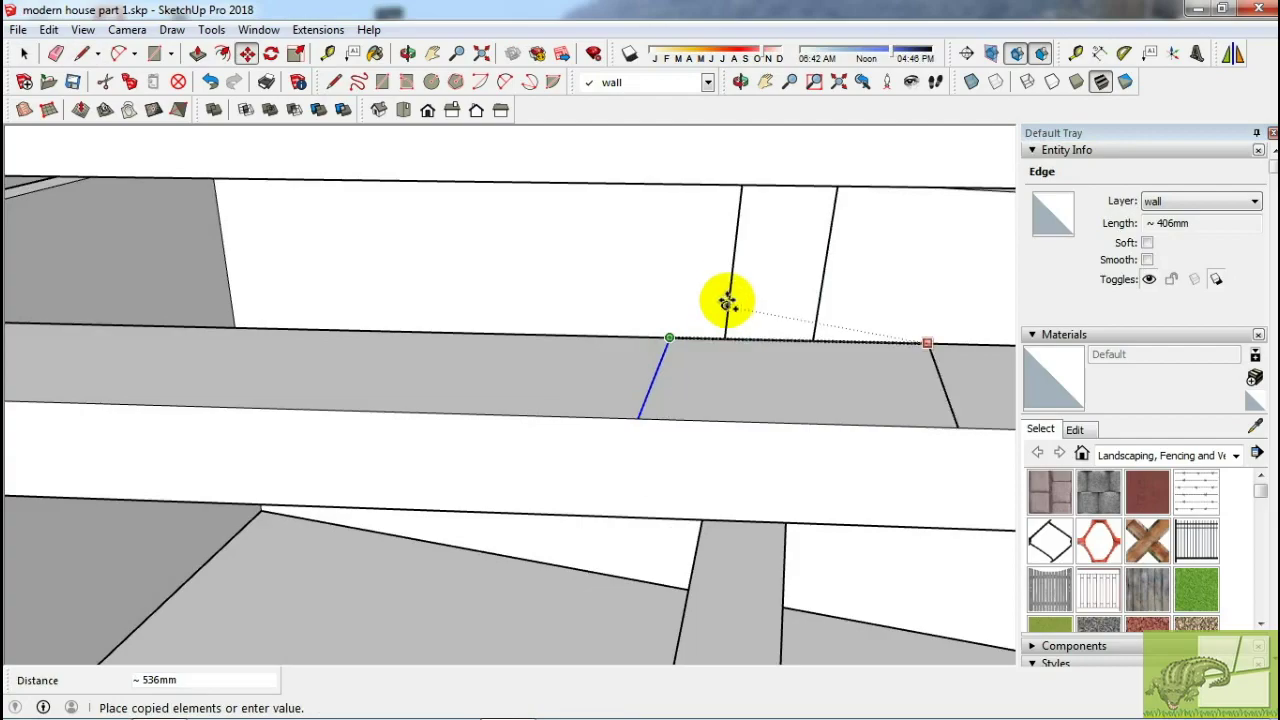
# Select the copied strip face above the beam and begin drawing lines from its corner.
pyautogui.scroll(-3, 738, 261)
pyautogui.moveTo(734, 271)
pyautogui.mouseDown(button='middle')
pyautogui.moveTo(603, 257)
pyautogui.moveTo(590, 318)
pyautogui.mouseUp(button='middle')
pyautogui.scroll(3, 623, 257)
pyautogui.scroll(1, 627, 255)
pyautogui.press('space')
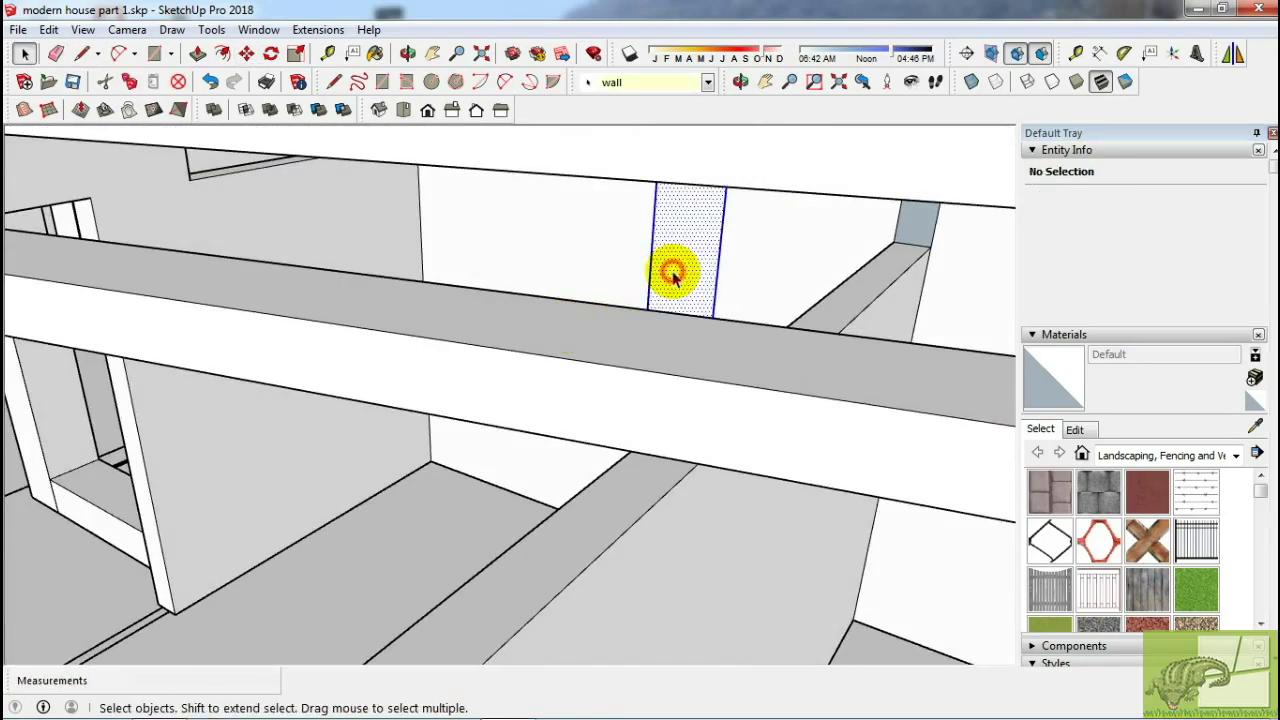
pyautogui.press('m')
pyautogui.moveTo(672, 276); pyautogui.dragTo(730, 340, button='middle')
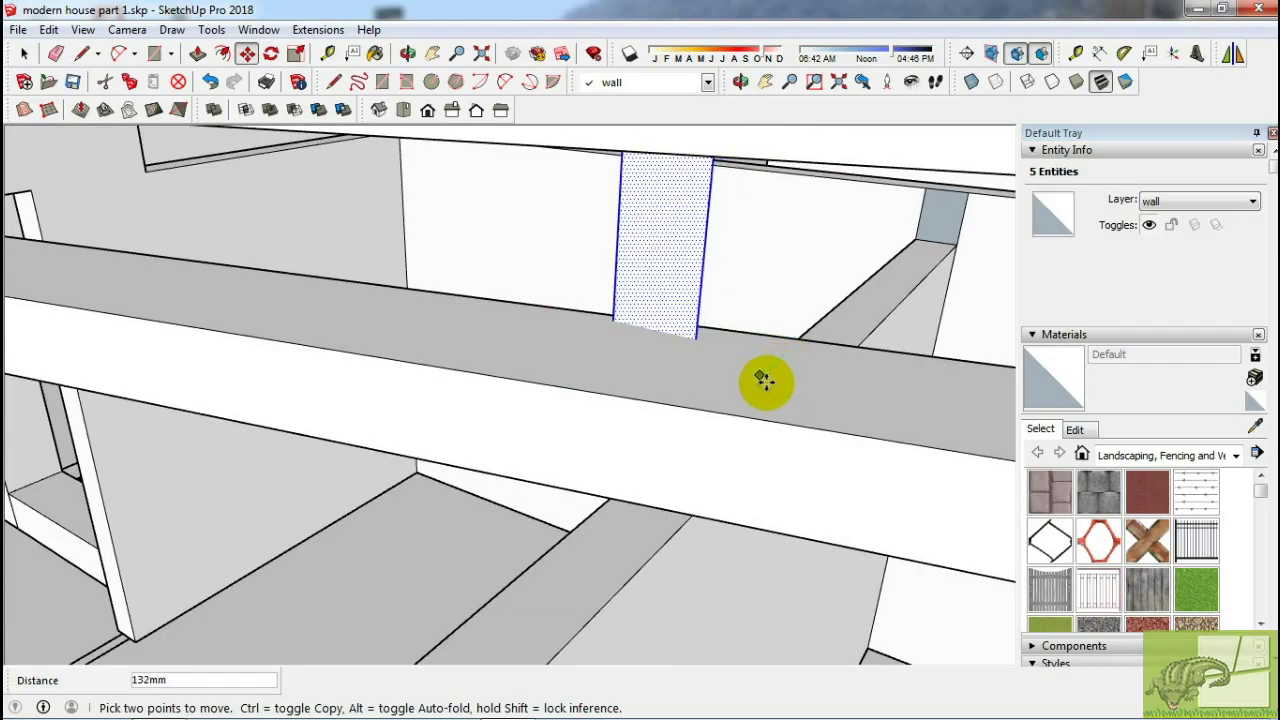
pyautogui.moveTo(763, 380)
pyautogui.mouseDown(button='middle')
pyautogui.moveTo(534, 374)
pyautogui.moveTo(411, 417)
pyautogui.moveTo(462, 418)
pyautogui.mouseUp(button='middle')
pyautogui.press('l')
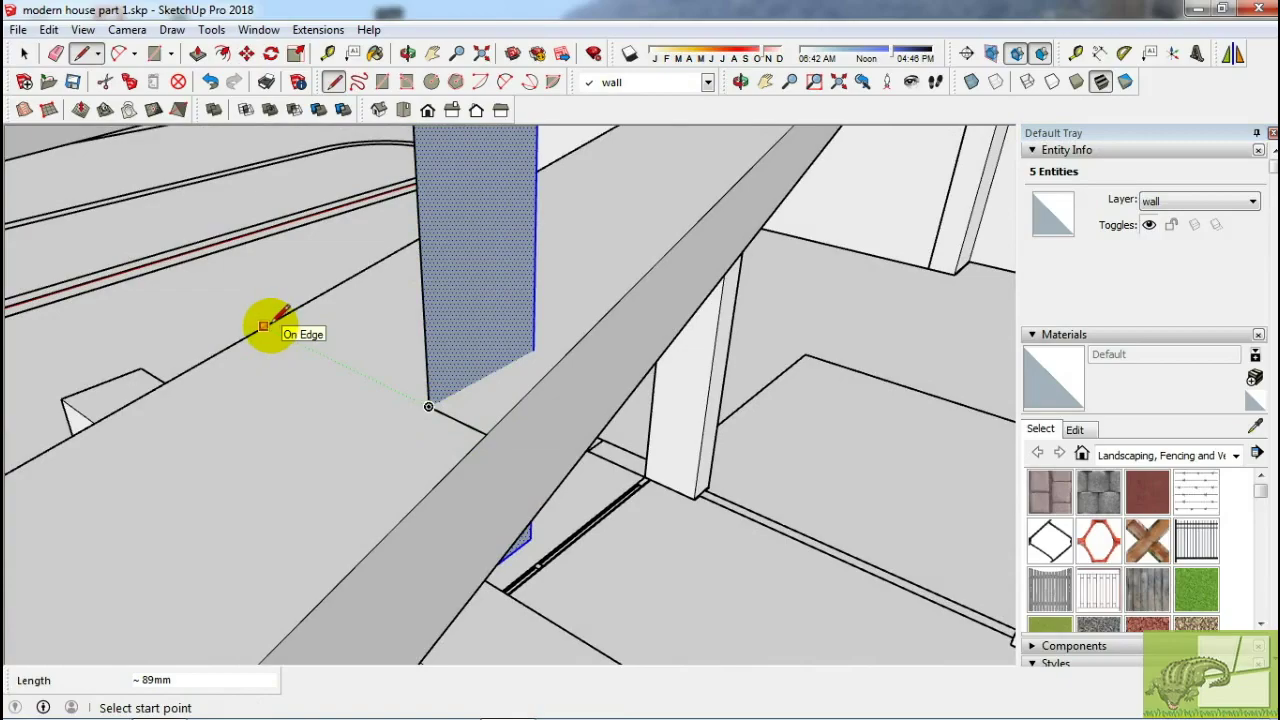
# Draw lines along the beam edge where the wall meets it, then erase the stray lines.
pyautogui.click(428, 406)
pyautogui.moveTo(428, 406)
pyautogui.mouseDown(button='middle')
pyautogui.moveTo(334, 403)
pyautogui.moveTo(380, 380)
pyautogui.mouseUp(button='middle')
pyautogui.press('space')
pyautogui.click(334, 360)
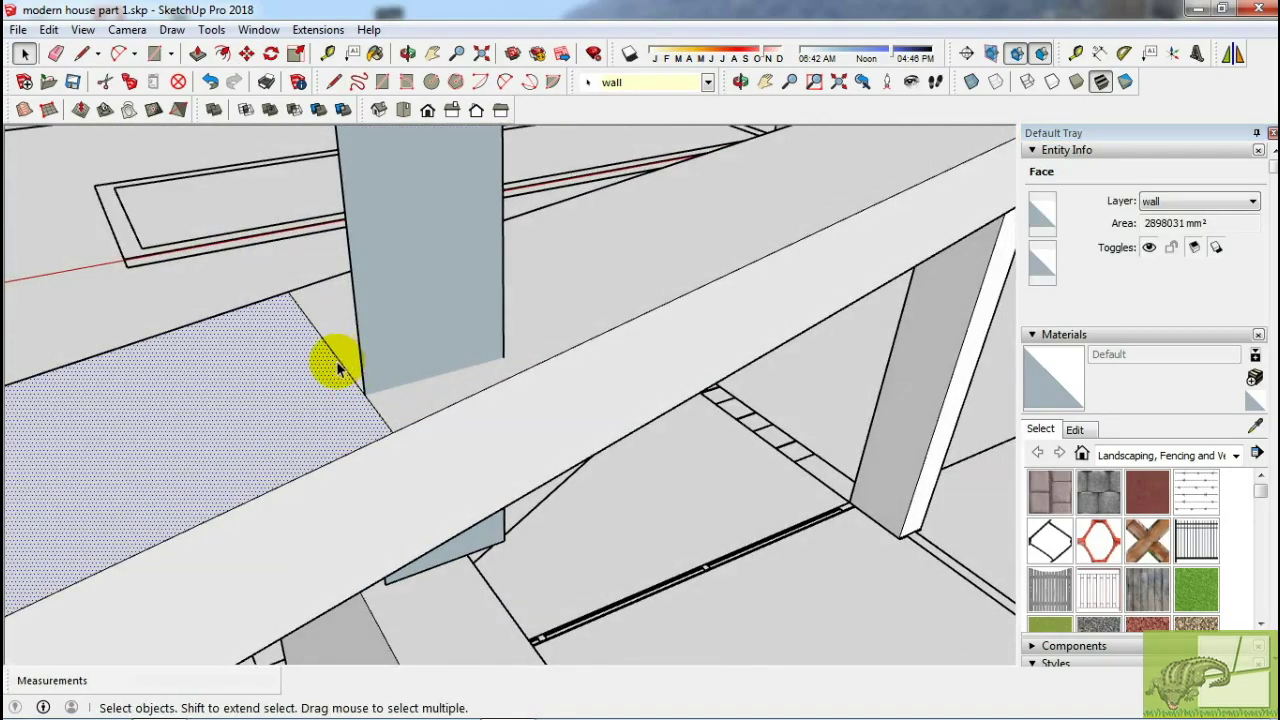
pyautogui.click(381, 418)
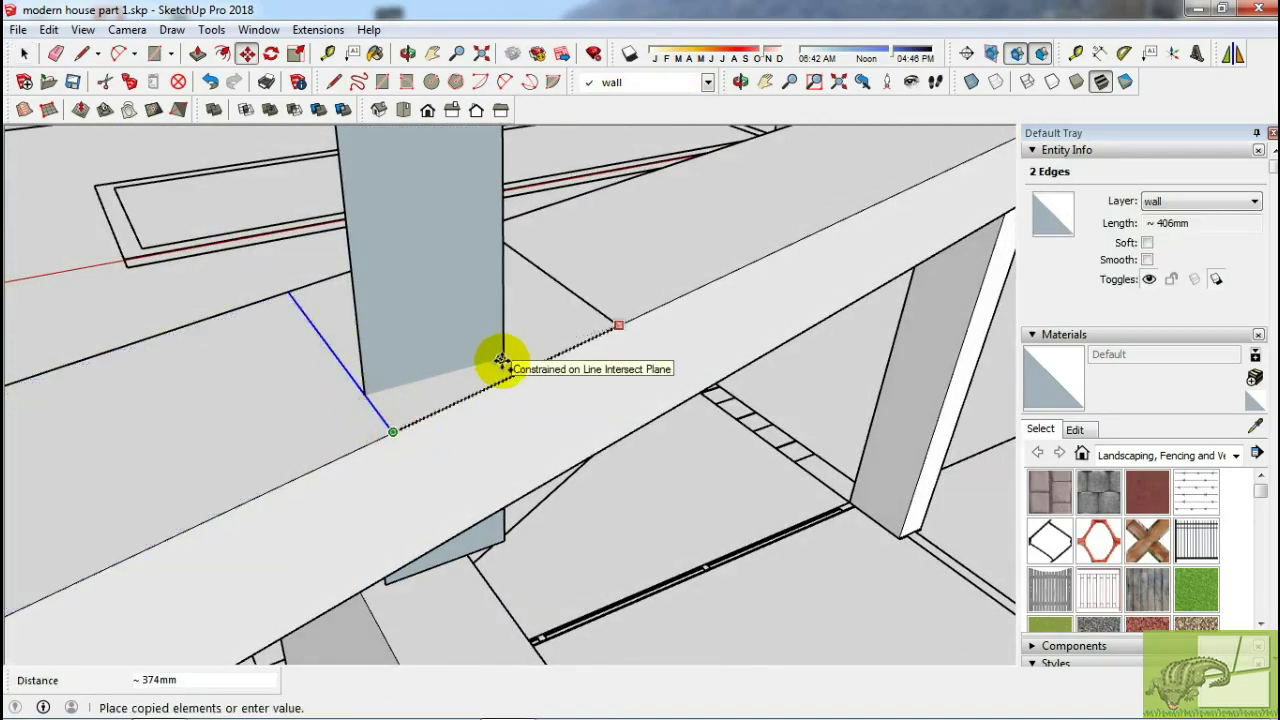
pyautogui.scroll(2, 505, 360)
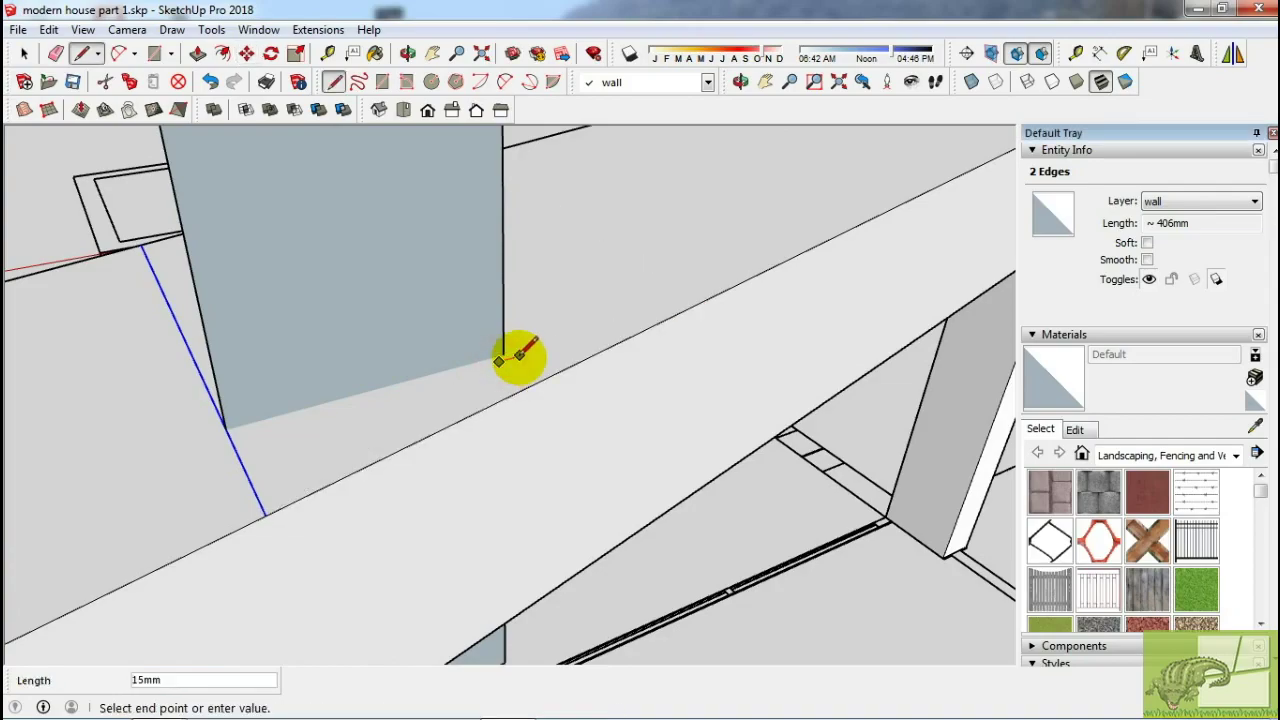
pyautogui.moveTo(522, 370)
pyautogui.mouseDown(button='middle')
pyautogui.moveTo(491, 354)
pyautogui.moveTo(543, 358)
pyautogui.mouseUp(button='middle')
pyautogui.press('space')
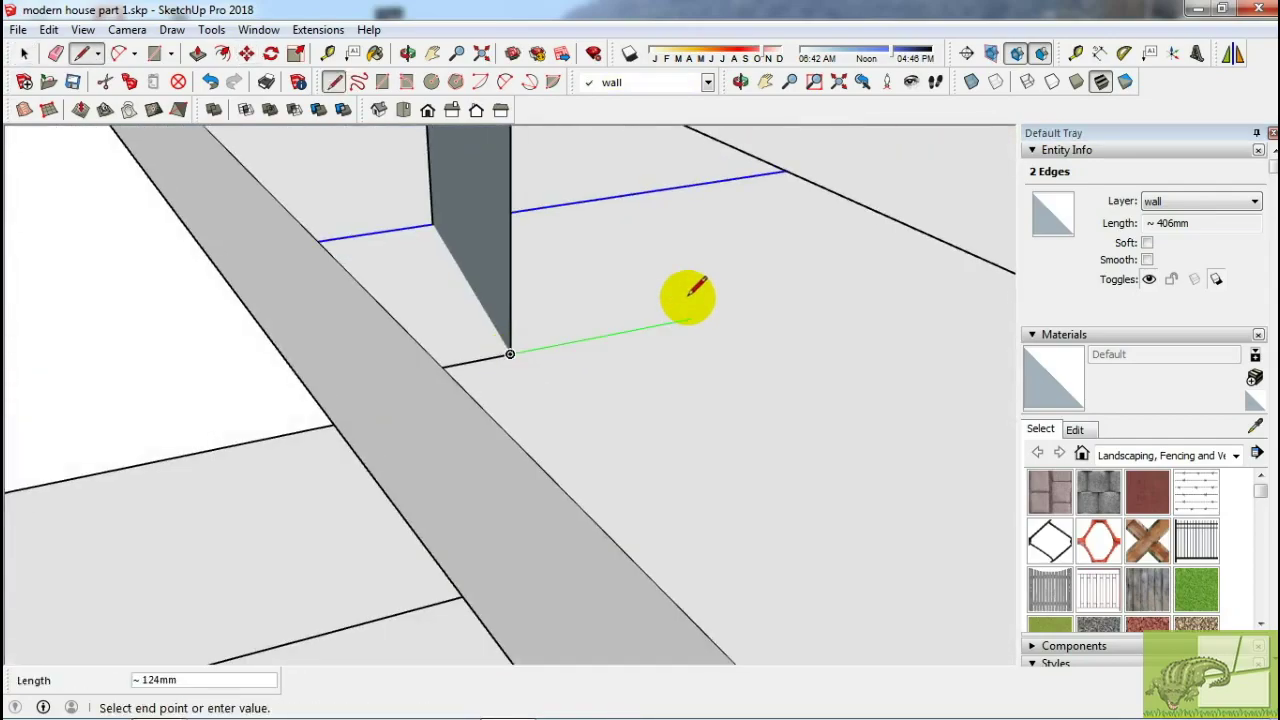
pyautogui.press('space')
pyautogui.click(705, 306)
pyautogui.press('e')
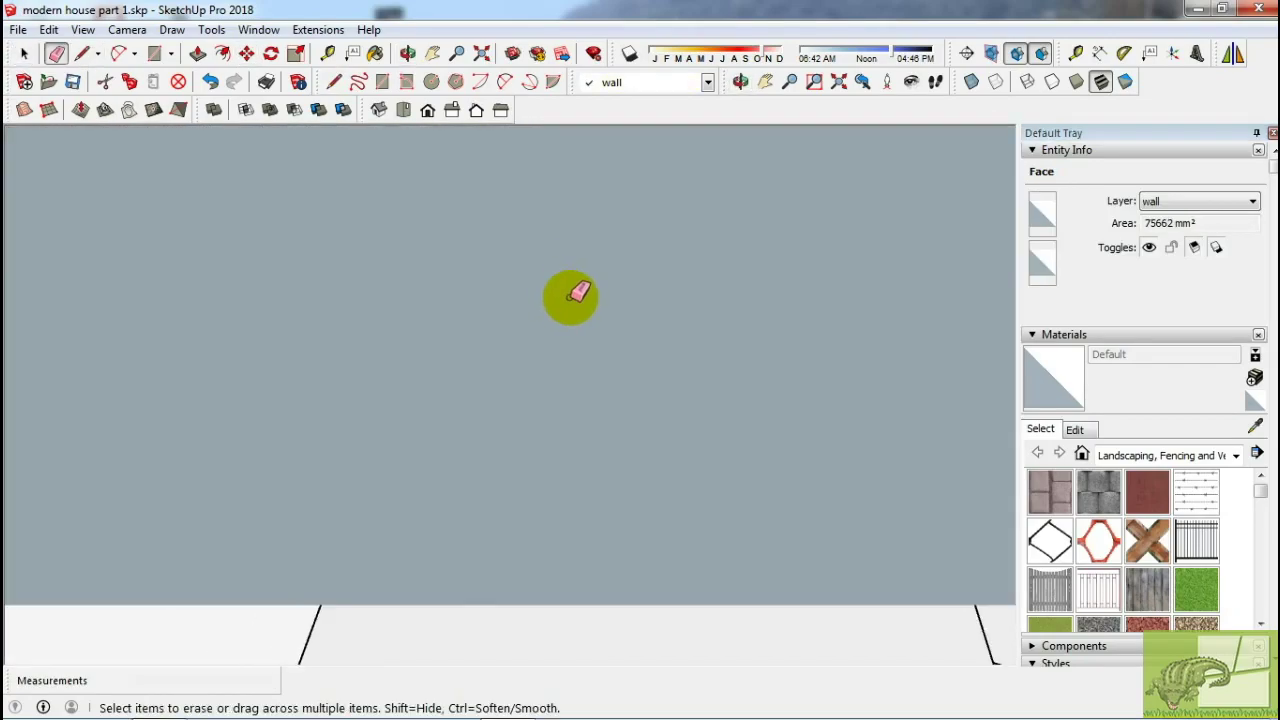
pyautogui.moveTo(569, 294); pyautogui.dragTo(351, 329, button='middle')
pyautogui.press('space')
pyautogui.click(452, 218)
pyautogui.moveTo(452, 218)
pyautogui.mouseDown(button='middle')
pyautogui.moveTo(480, 323)
pyautogui.moveTo(428, 286)
pyautogui.mouseUp(button='middle')
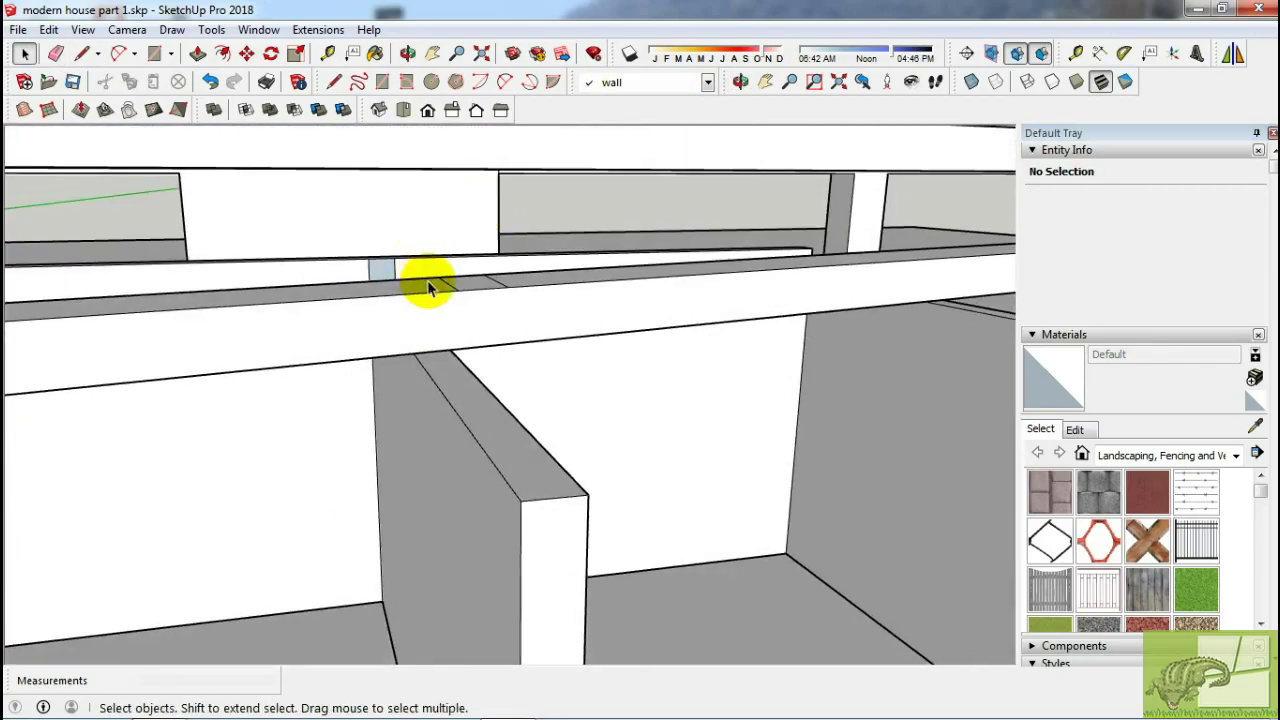
pyautogui.press('o')
pyautogui.moveTo(466, 291)
pyautogui.mouseDown()
pyautogui.moveTo(560, 483)
pyautogui.moveTo(591, 457)
pyautogui.mouseUp()
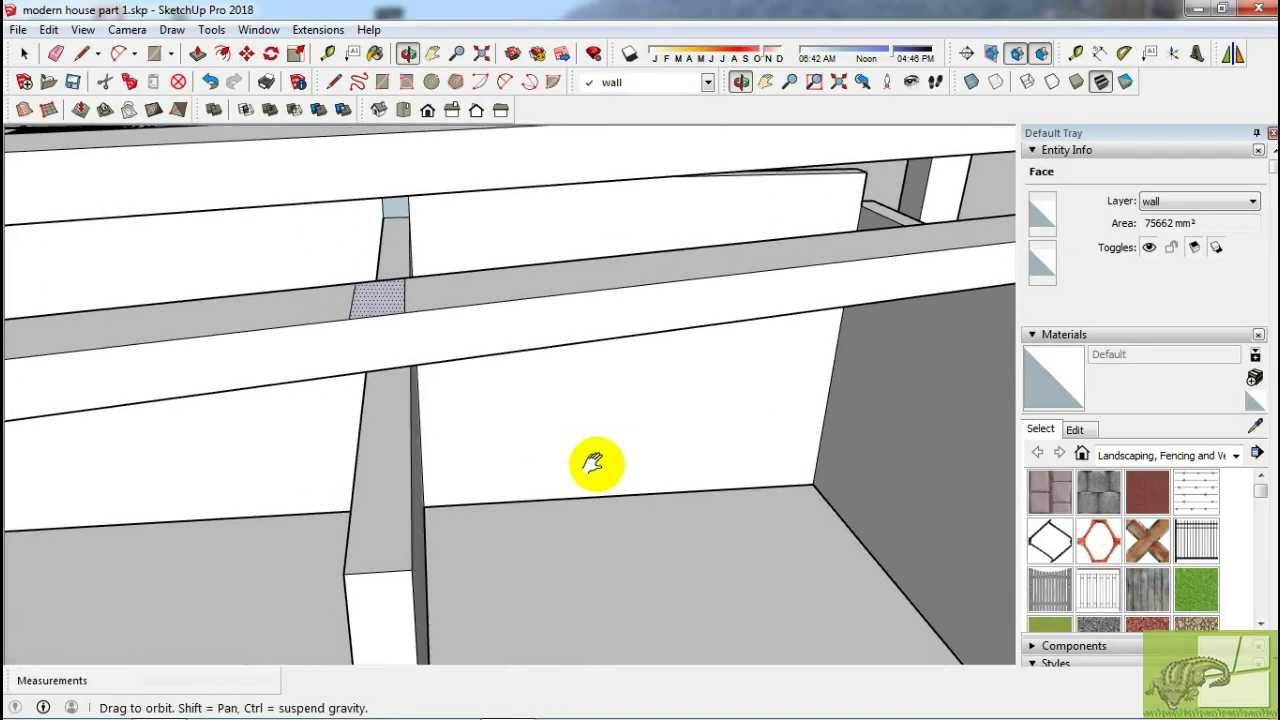
pyautogui.scroll(-3, 677, 451)
# Copy the face 400mm along the beam and select the small face to push.
pyautogui.press('m')
pyautogui.click(383, 432)
pyautogui.press('ctrl')
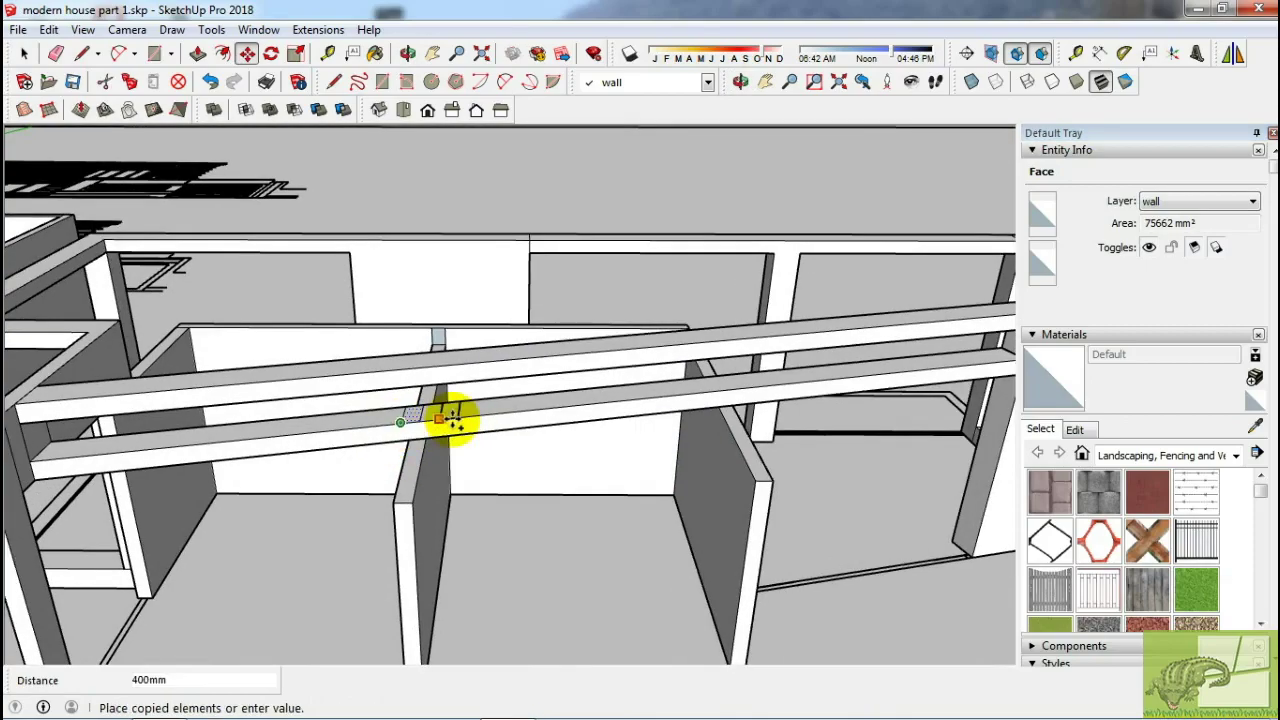
pyautogui.moveTo(756, 484)
pyautogui.mouseDown(button='middle')
pyautogui.moveTo(686, 400)
pyautogui.moveTo(706, 457)
pyautogui.moveTo(690, 392)
pyautogui.moveTo(686, 437)
pyautogui.moveTo(668, 368)
pyautogui.mouseUp(button='middle')
pyautogui.click(694, 391)
pyautogui.press('p')
pyautogui.moveTo(702, 291); pyautogui.dragTo(516, 360, button='middle')
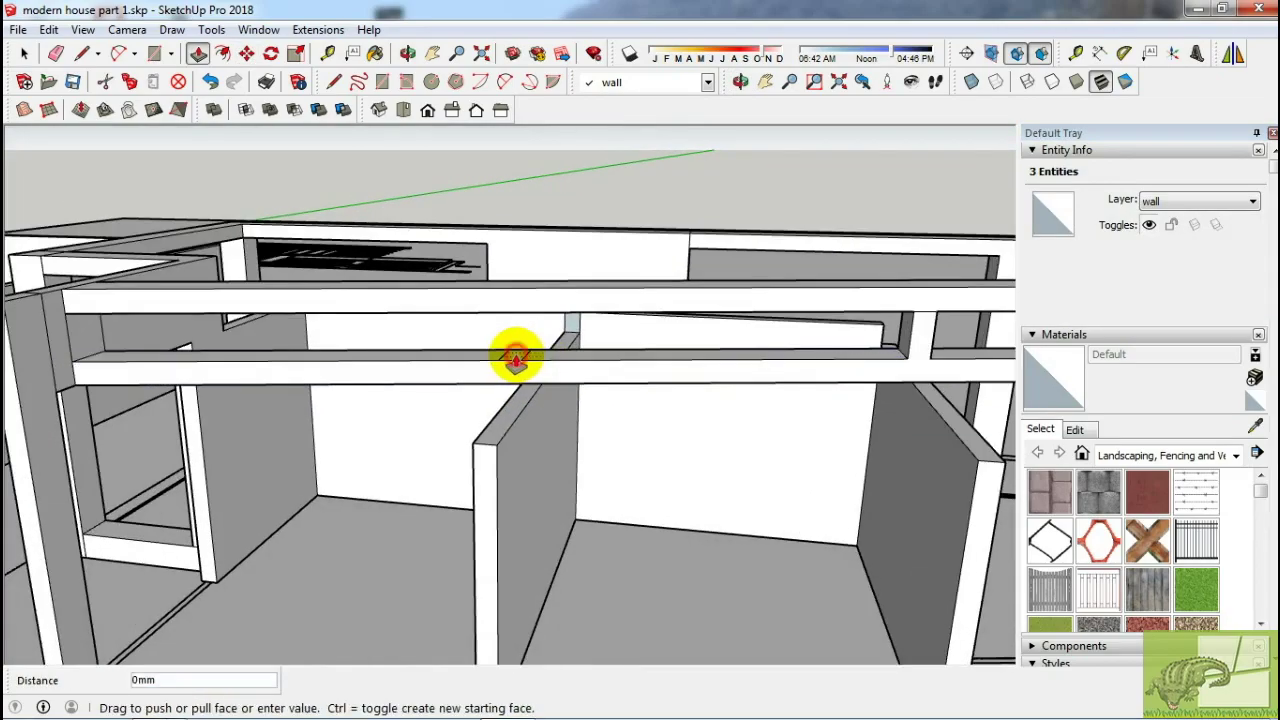
pyautogui.moveTo(555, 322)
pyautogui.mouseDown(button='middle')
pyautogui.moveTo(723, 363)
pyautogui.moveTo(737, 457)
pyautogui.moveTo(820, 449)
pyautogui.moveTo(820, 325)
pyautogui.moveTo(774, 343)
pyautogui.moveTo(720, 443)
pyautogui.moveTo(726, 357)
pyautogui.mouseUp(button='middle')
pyautogui.click(737, 457)
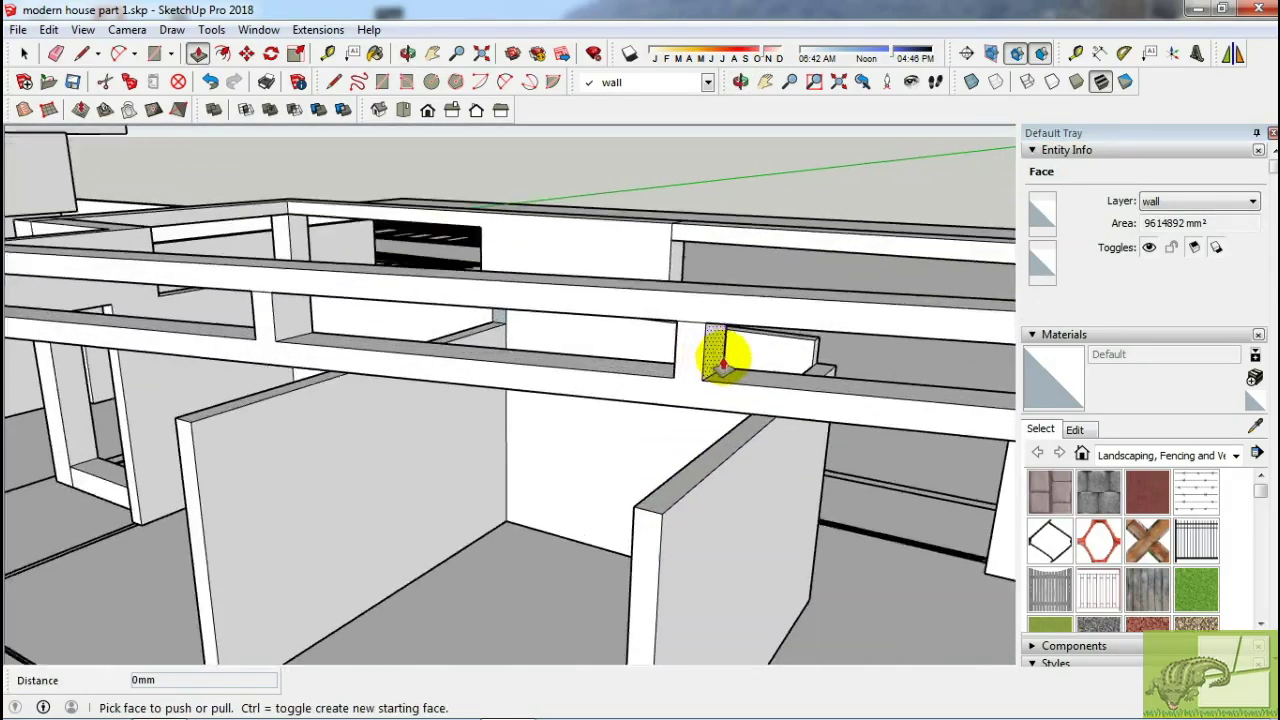
pyautogui.moveTo(741, 403)
pyautogui.mouseDown(button='middle')
pyautogui.moveTo(751, 420)
pyautogui.moveTo(801, 403)
pyautogui.mouseUp(button='middle')
# Copy the column face up to the beams and select the small face on the beam.
pyautogui.press('m')
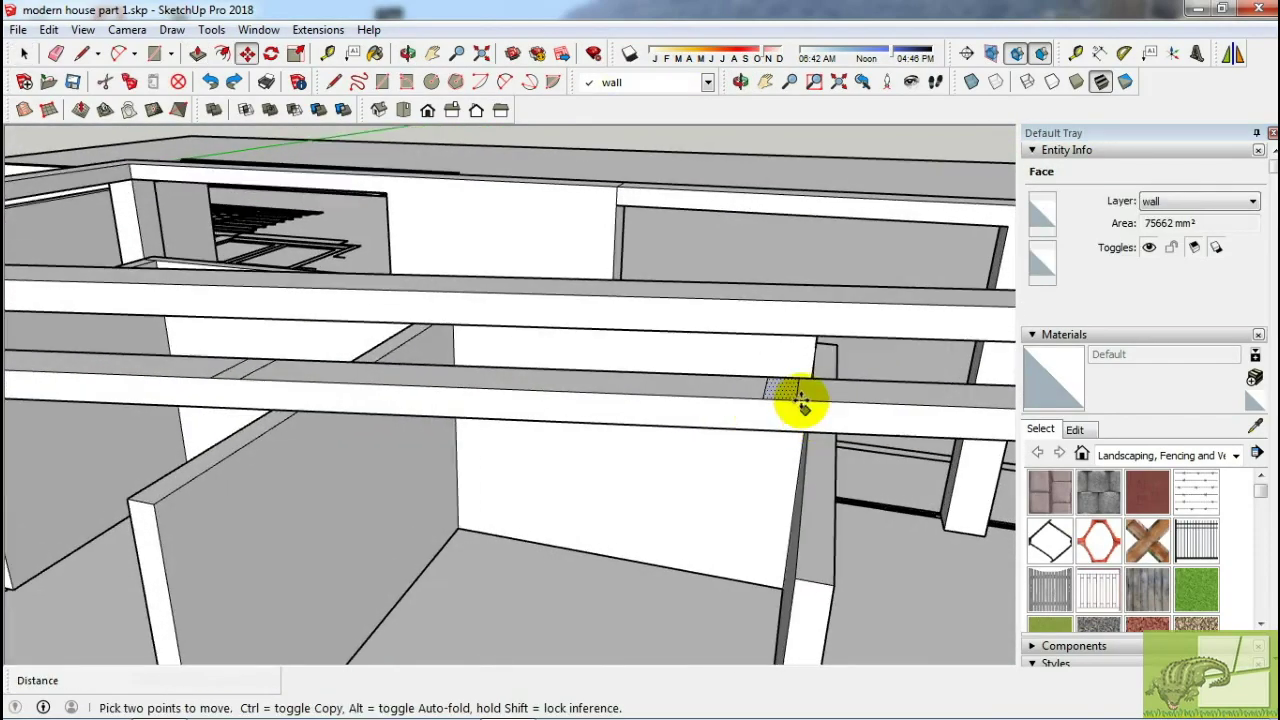
pyautogui.keyDown('shift'); pyautogui.moveTo(833, 580); pyautogui.dragTo(818, 535, button='middle'); pyautogui.keyUp('shift')
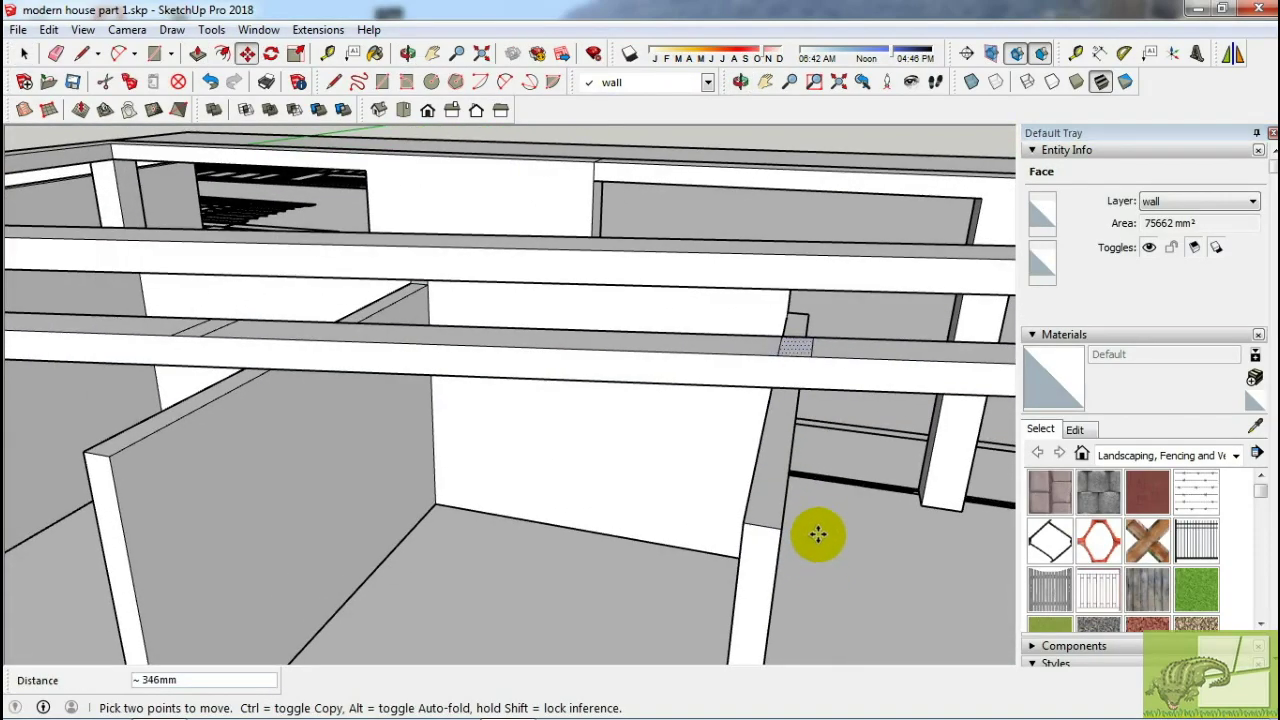
pyautogui.press('space')
pyautogui.moveTo(809, 491)
pyautogui.mouseDown(button='middle')
pyautogui.moveTo(766, 486)
pyautogui.moveTo(752, 557)
pyautogui.moveTo(771, 391)
pyautogui.moveTo(623, 394)
pyautogui.moveTo(480, 372)
pyautogui.mouseUp(button='middle')
pyautogui.click(766, 486)
pyautogui.press('m')
pyautogui.keyDown('ctrl'); pyautogui.click(752, 567); pyautogui.keyUp('ctrl')
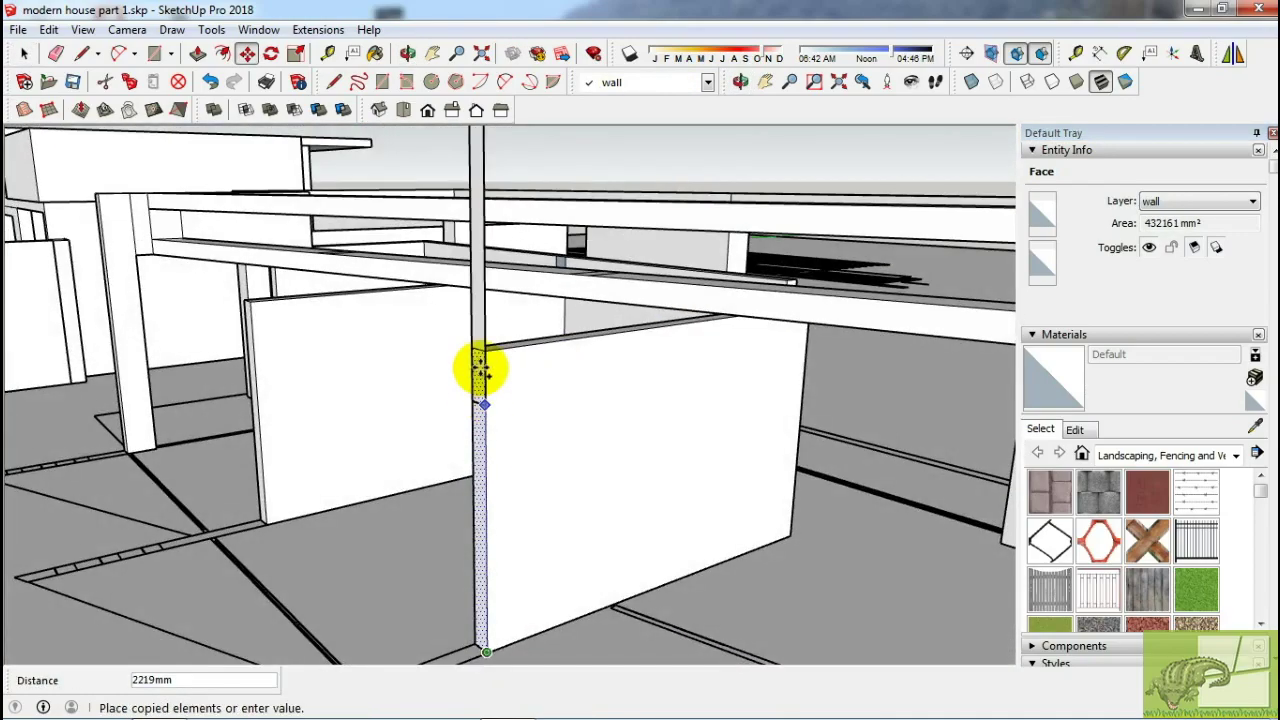
pyautogui.click(484, 316)
pyautogui.moveTo(484, 316)
pyautogui.mouseDown(button='middle')
pyautogui.moveTo(509, 320)
pyautogui.moveTo(356, 436)
pyautogui.mouseUp(button='middle')
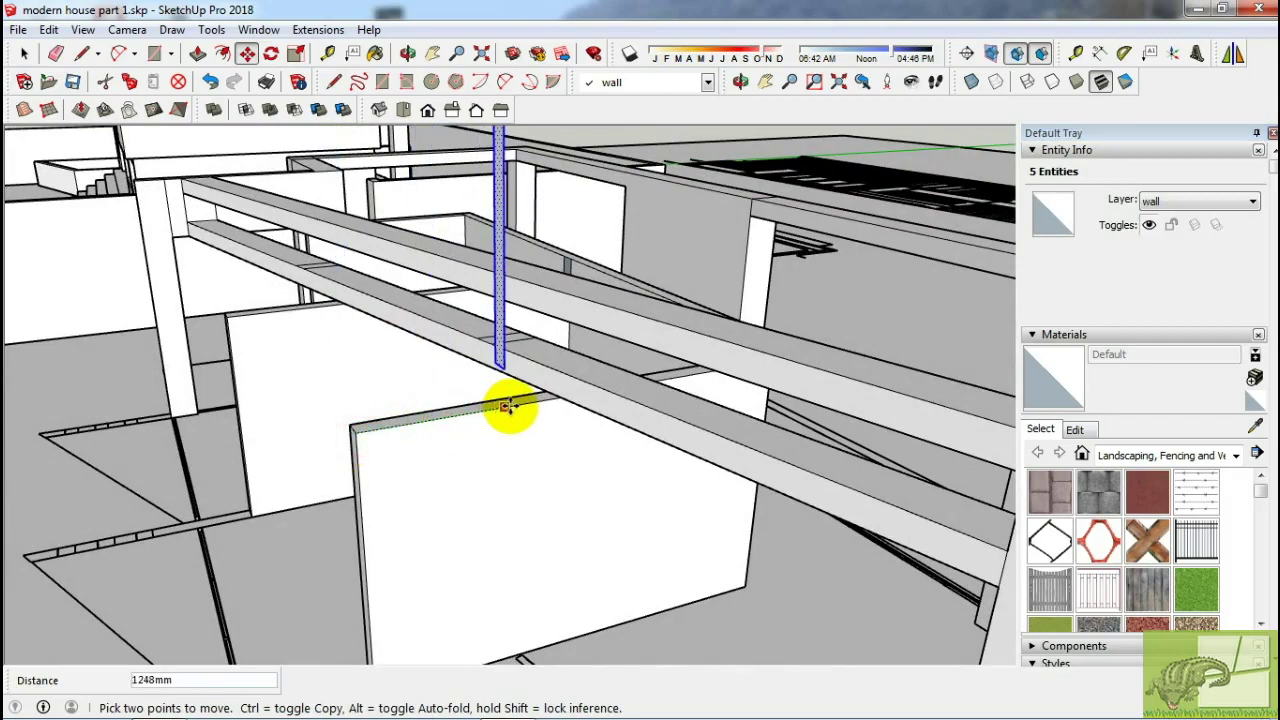
pyautogui.moveTo(546, 360); pyautogui.dragTo(657, 363, button='middle')
pyautogui.press('space')
pyautogui.click(653, 366)
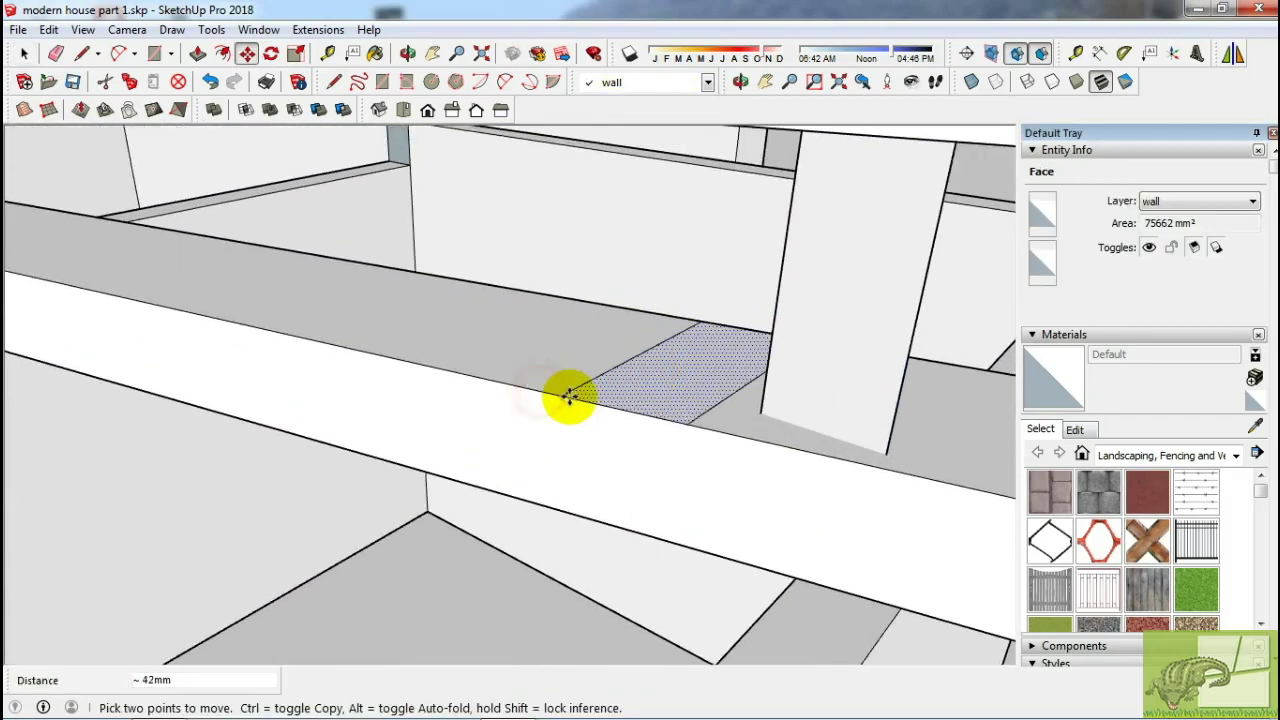
# Move the face with its edges onto the beam's corner endpoint.
pyautogui.moveTo(733, 414)
pyautogui.mouseDown(button='middle')
pyautogui.moveTo(894, 449)
pyautogui.moveTo(677, 346)
pyautogui.moveTo(760, 245)
pyautogui.moveTo(794, 329)
pyautogui.moveTo(760, 366)
pyautogui.moveTo(789, 351)
pyautogui.mouseUp(button='middle')
pyautogui.scroll(3, 677, 346)
pyautogui.press('space')
pyautogui.doubleClick(760, 245)
pyautogui.press('m')
pyautogui.click(792, 396)
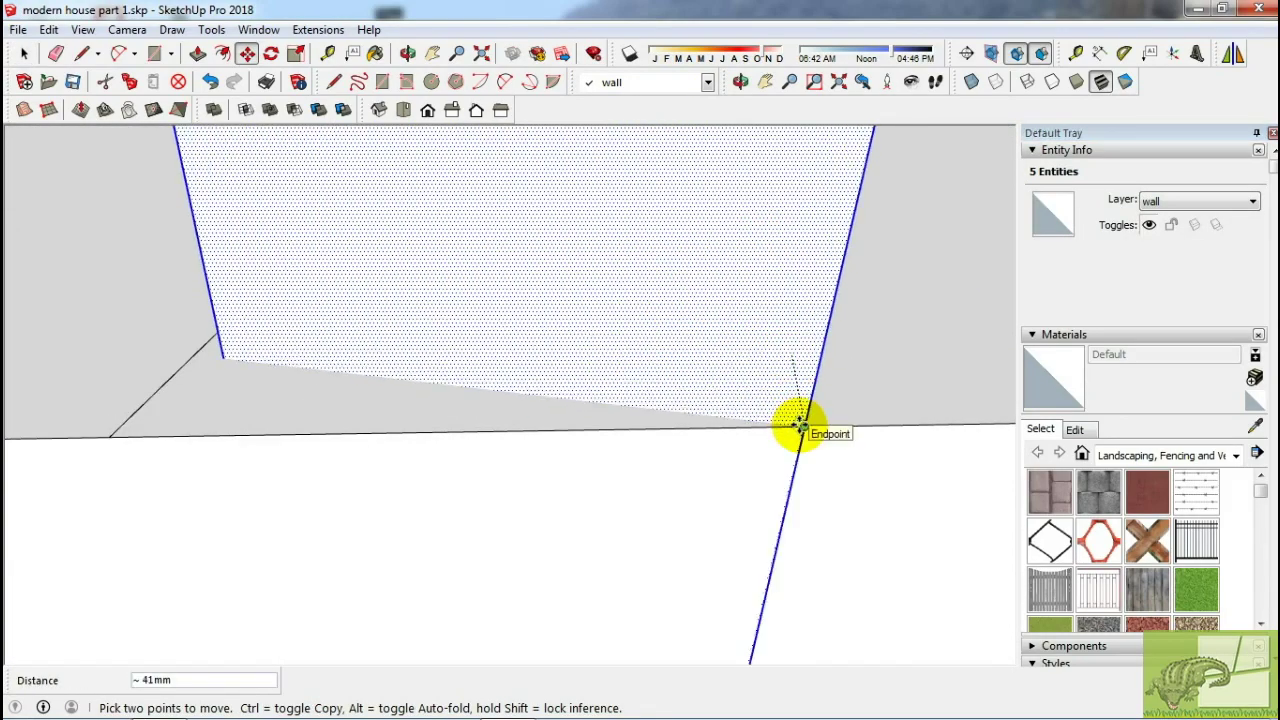
pyautogui.moveTo(798, 420)
pyautogui.mouseDown(button='middle')
pyautogui.moveTo(794, 400)
pyautogui.moveTo(797, 428)
pyautogui.mouseUp(button='middle')
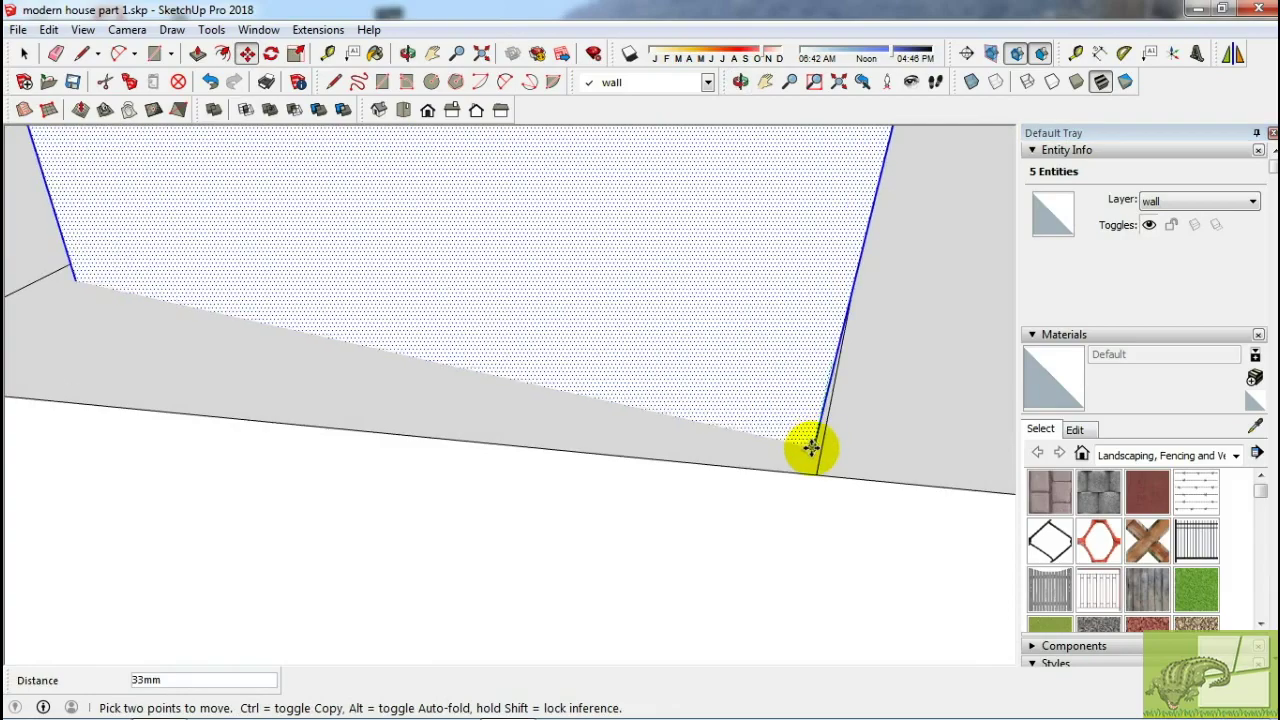
pyautogui.click(803, 472)
pyautogui.press('space')
pyautogui.moveTo(803, 472); pyautogui.dragTo(827, 431, button='middle')
# Delete the extra face between the two lines on the beam.
pyautogui.click(149, 405)
pyautogui.moveTo(149, 405); pyautogui.dragTo(612, 405, button='middle')
pyautogui.keyDown('ctrl'); pyautogui.click(612, 405); pyautogui.keyUp('ctrl')
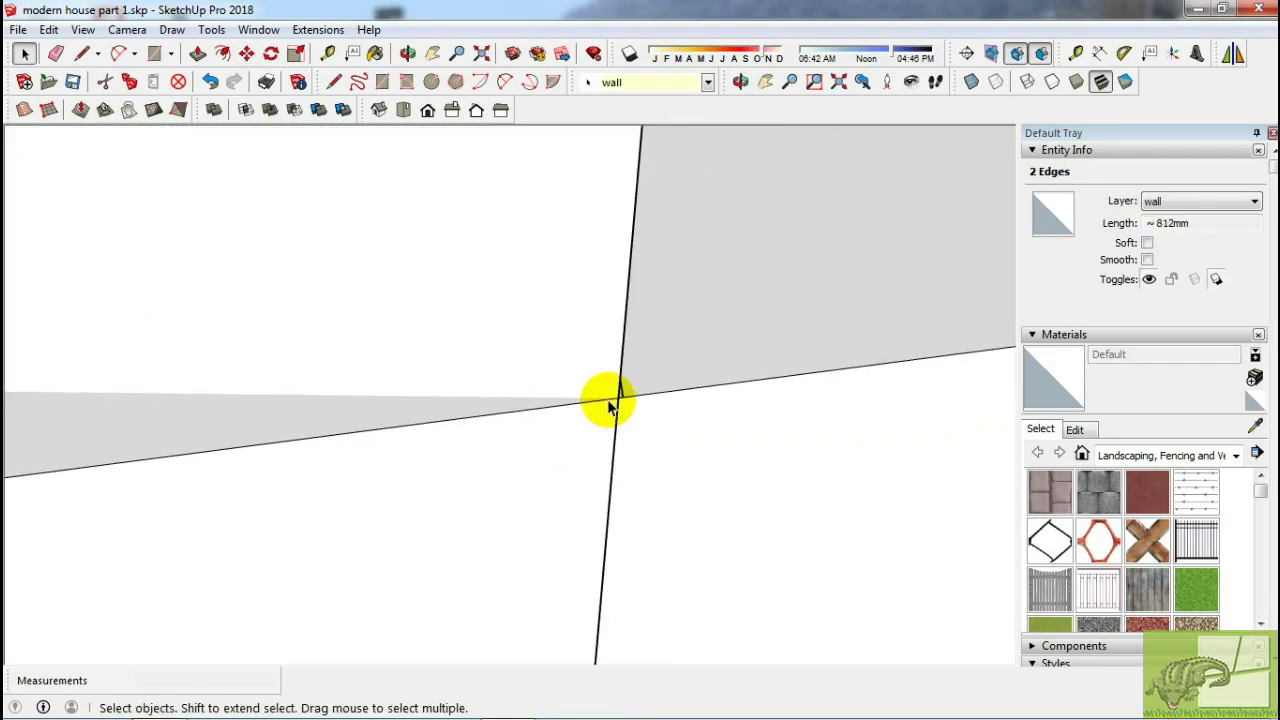
pyautogui.scroll(-3, 632, 403)
pyautogui.press('space')
pyautogui.click(491, 300)
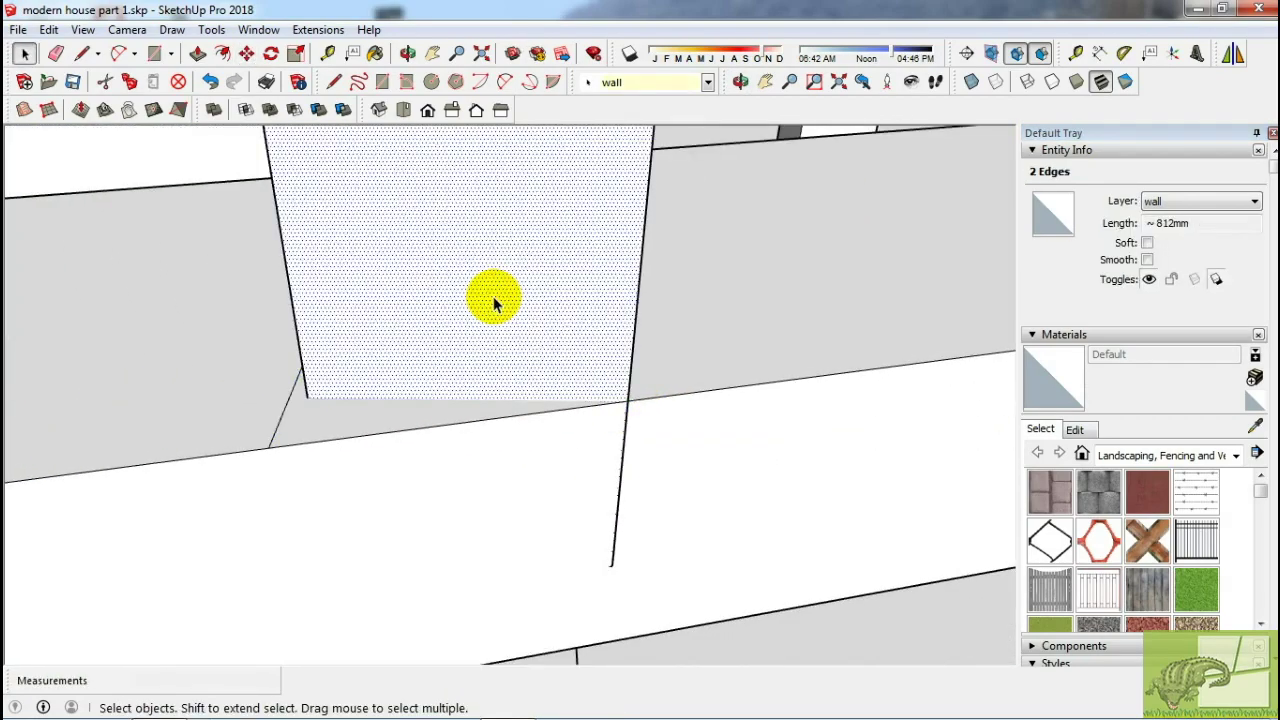
pyautogui.press('Delete')
# Push/Pull the beam face 400mm to form the column section.
pyautogui.moveTo(491, 300)
pyautogui.mouseDown(button='middle')
pyautogui.moveTo(535, 315)
pyautogui.moveTo(373, 298)
pyautogui.moveTo(386, 263)
pyautogui.moveTo(823, 323)
pyautogui.moveTo(737, 300)
pyautogui.moveTo(752, 337)
pyautogui.moveTo(694, 326)
pyautogui.moveTo(914, 306)
pyautogui.moveTo(670, 393)
pyautogui.moveTo(457, 409)
pyautogui.moveTo(794, 331)
pyautogui.moveTo(697, 354)
pyautogui.moveTo(424, 470)
pyautogui.moveTo(491, 471)
pyautogui.moveTo(446, 414)
pyautogui.moveTo(597, 434)
pyautogui.moveTo(628, 533)
pyautogui.moveTo(794, 466)
pyautogui.moveTo(630, 475)
pyautogui.mouseUp(button='middle')
pyautogui.press('p')
pyautogui.click(529, 337)
pyautogui.scroll(-5, 551, 251)
pyautogui.write('400')
pyautogui.press('Return')
# Pull the thin end face of the interior wall out to meet the beam.
pyautogui.click(670, 393)
pyautogui.click(628, 533)
pyautogui.scroll(3, 628, 533)
pyautogui.scroll(2, 623, 549)
pyautogui.click(649, 537)
pyautogui.scroll(-5, 795, 468)
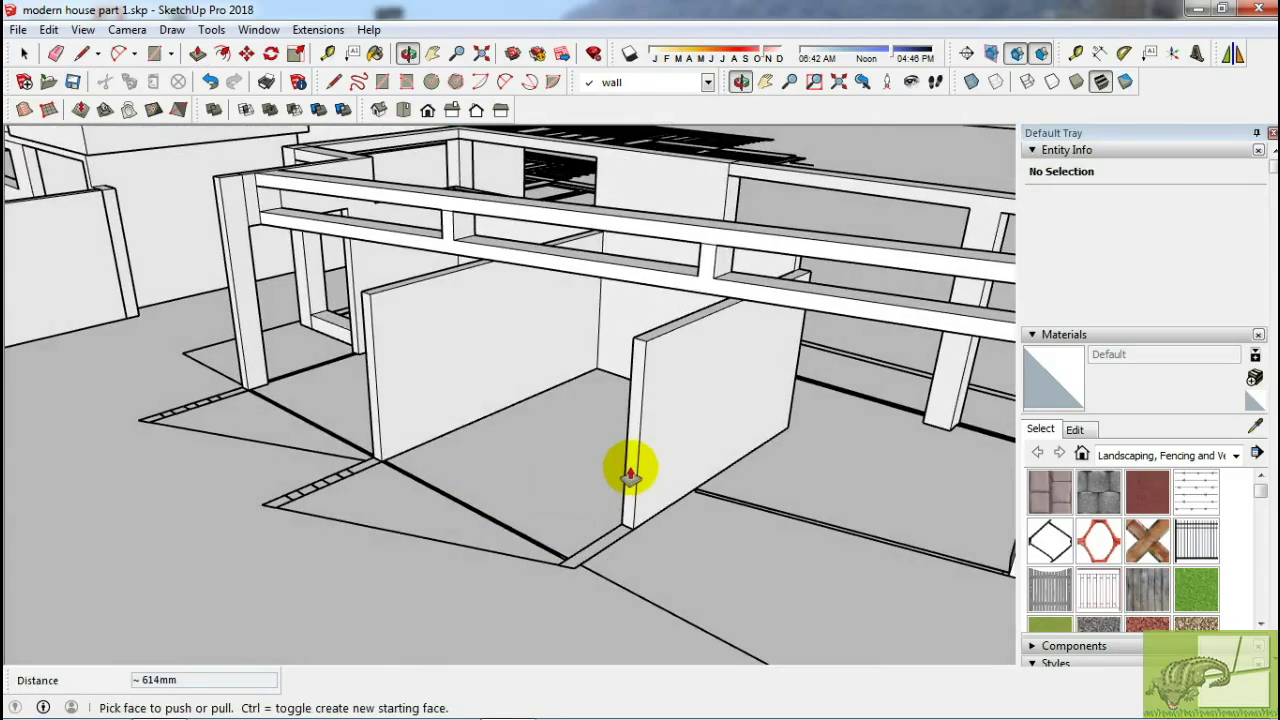
pyautogui.moveTo(375, 295)
pyautogui.mouseDown(button='middle')
pyautogui.moveTo(691, 257)
pyautogui.moveTo(591, 429)
pyautogui.moveTo(475, 290)
pyautogui.moveTo(723, 271)
pyautogui.moveTo(680, 323)
pyautogui.moveTo(829, 306)
pyautogui.moveTo(828, 366)
pyautogui.moveTo(686, 377)
pyautogui.mouseUp(button='middle')
# Push the column face on the interior wall back under the beam frame.
pyautogui.click(611, 434)
pyautogui.click(574, 289)
pyautogui.scroll(5, 568, 270)
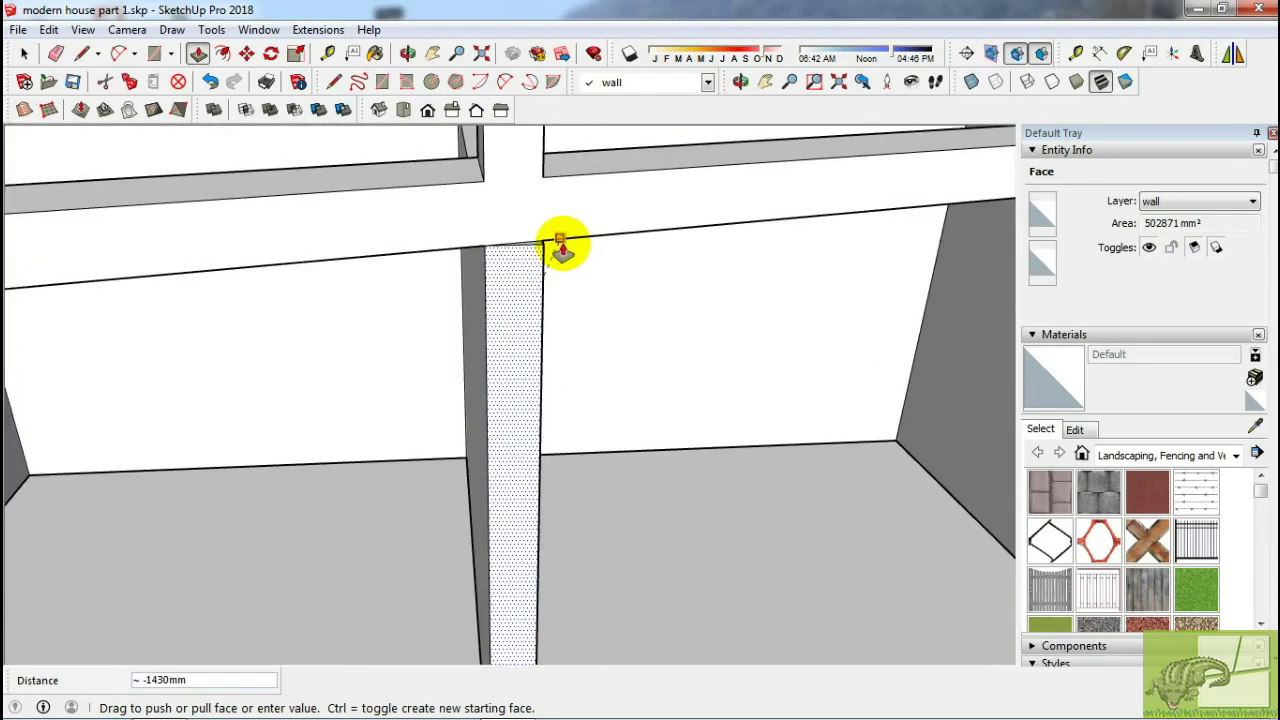
pyautogui.click(562, 250)
pyautogui.scroll(-5, 571, 263)
pyautogui.scroll(-2, 830, 340)
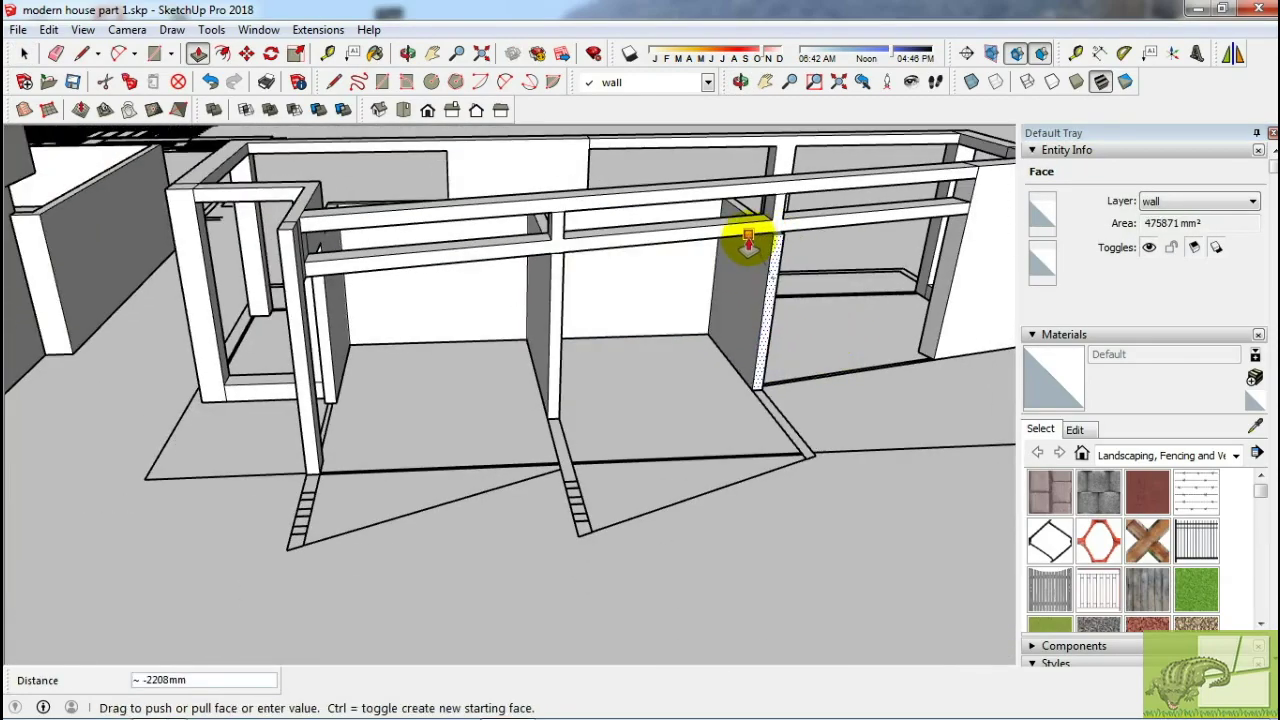
pyautogui.moveTo(736, 280)
pyautogui.mouseDown(button='middle')
pyautogui.moveTo(629, 329)
pyautogui.moveTo(371, 251)
pyautogui.moveTo(337, 320)
pyautogui.moveTo(362, 310)
pyautogui.moveTo(429, 341)
pyautogui.moveTo(414, 263)
pyautogui.moveTo(396, 325)
pyautogui.mouseUp(button='middle')
pyautogui.press('space')
# Measure a 400 mm guide along the interior wall with the Tape Measure.
pyautogui.press('p')
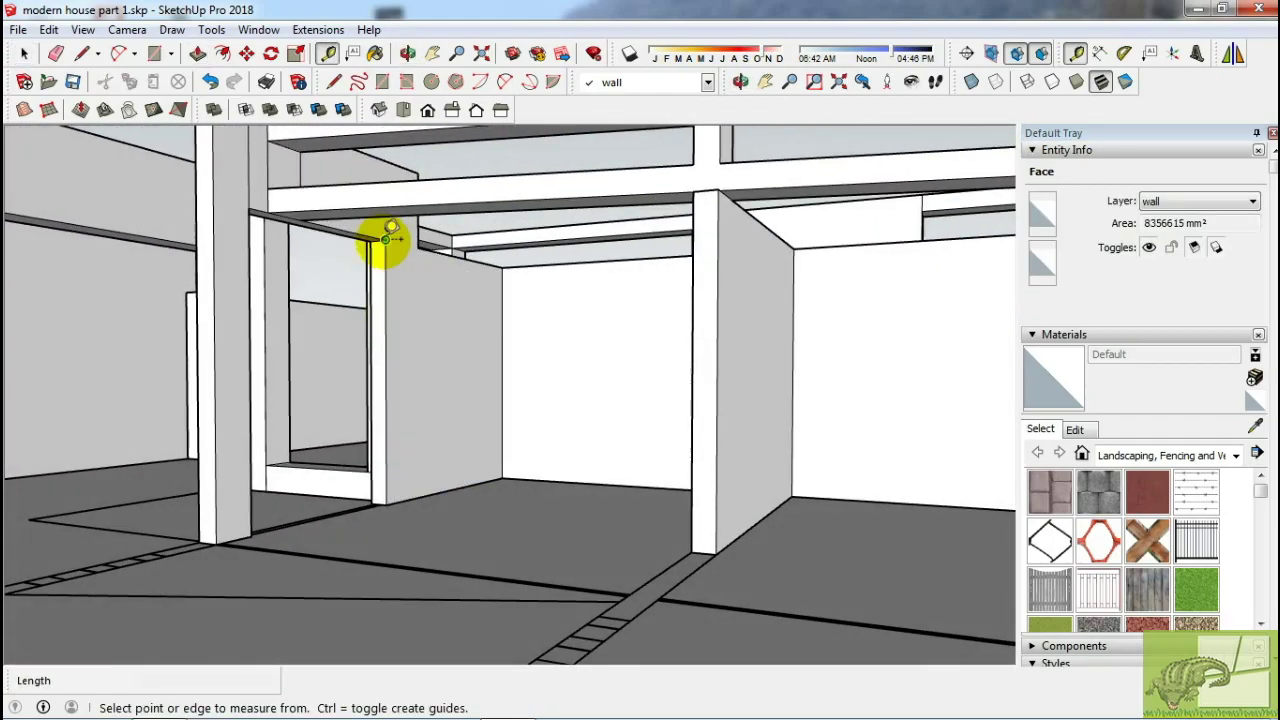
pyautogui.scroll(3, 410, 470)
pyautogui.press('t')
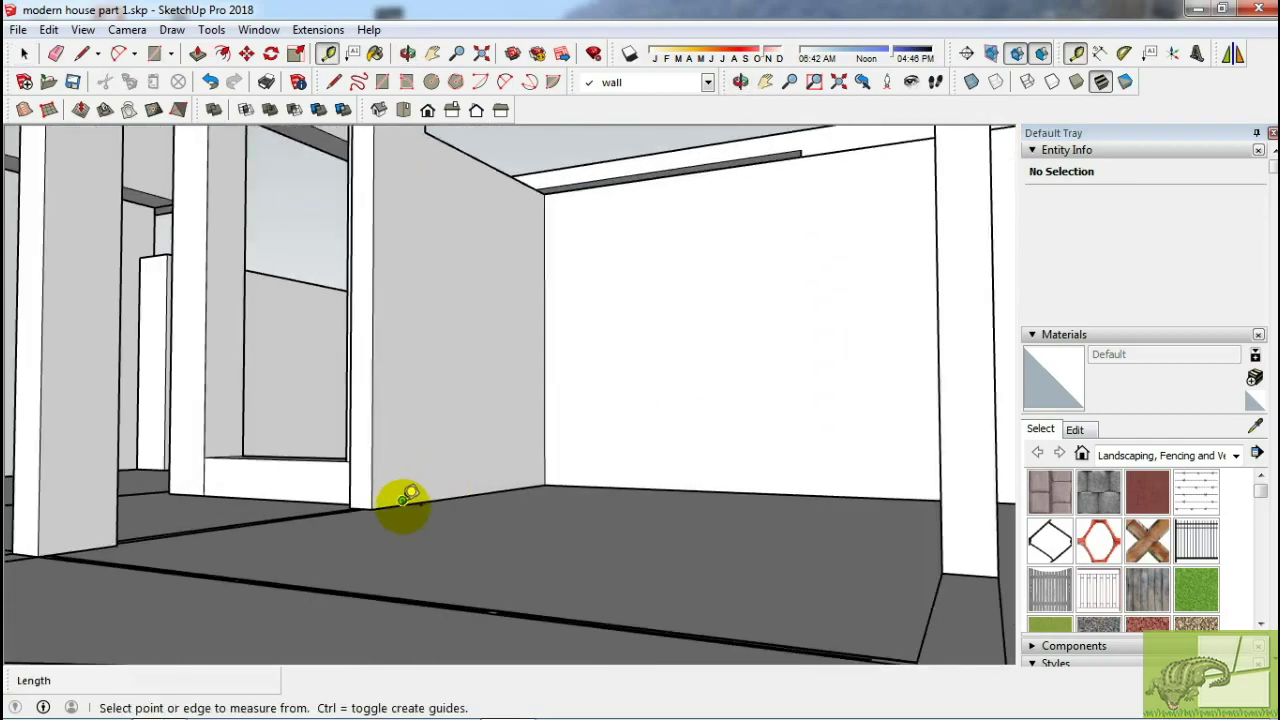
pyautogui.click(400, 503)
pyautogui.moveTo(400, 503); pyautogui.dragTo(400, 505, button='middle')
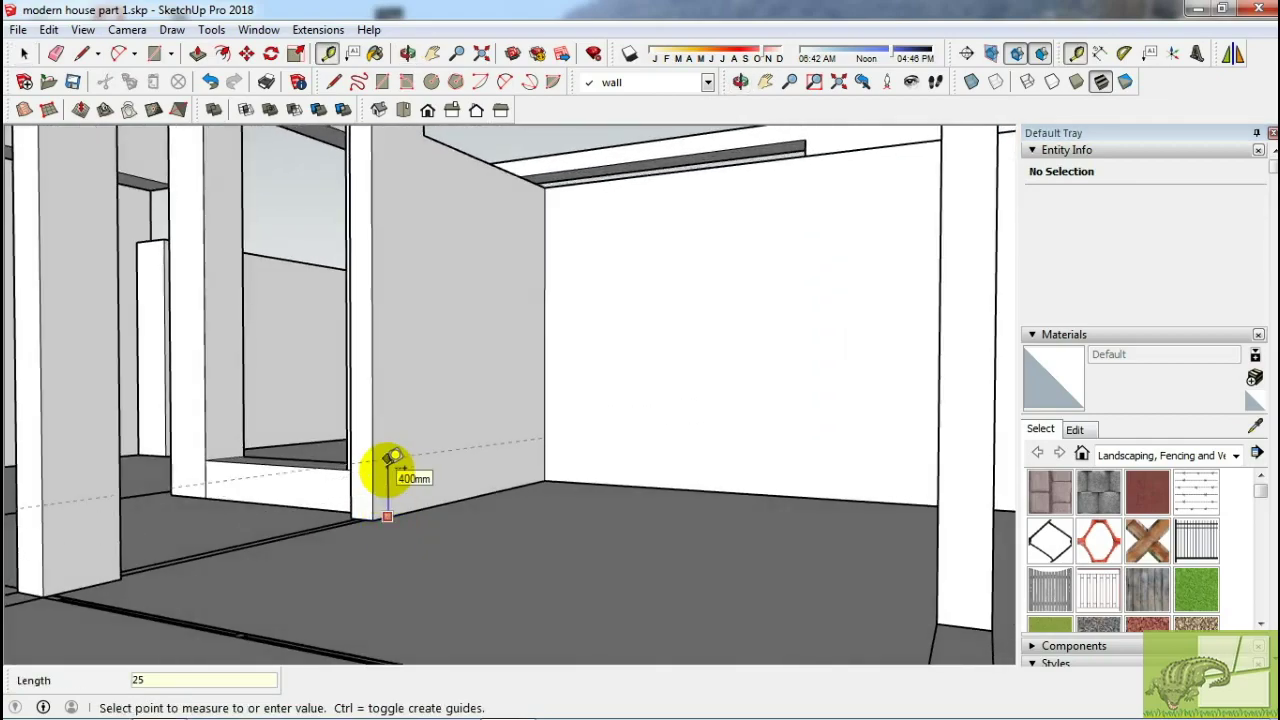
pyautogui.moveTo(393, 458)
pyautogui.mouseDown(button='middle')
pyautogui.moveTo(414, 380)
pyautogui.moveTo(414, 408)
pyautogui.mouseUp(button='middle')
pyautogui.press('p')
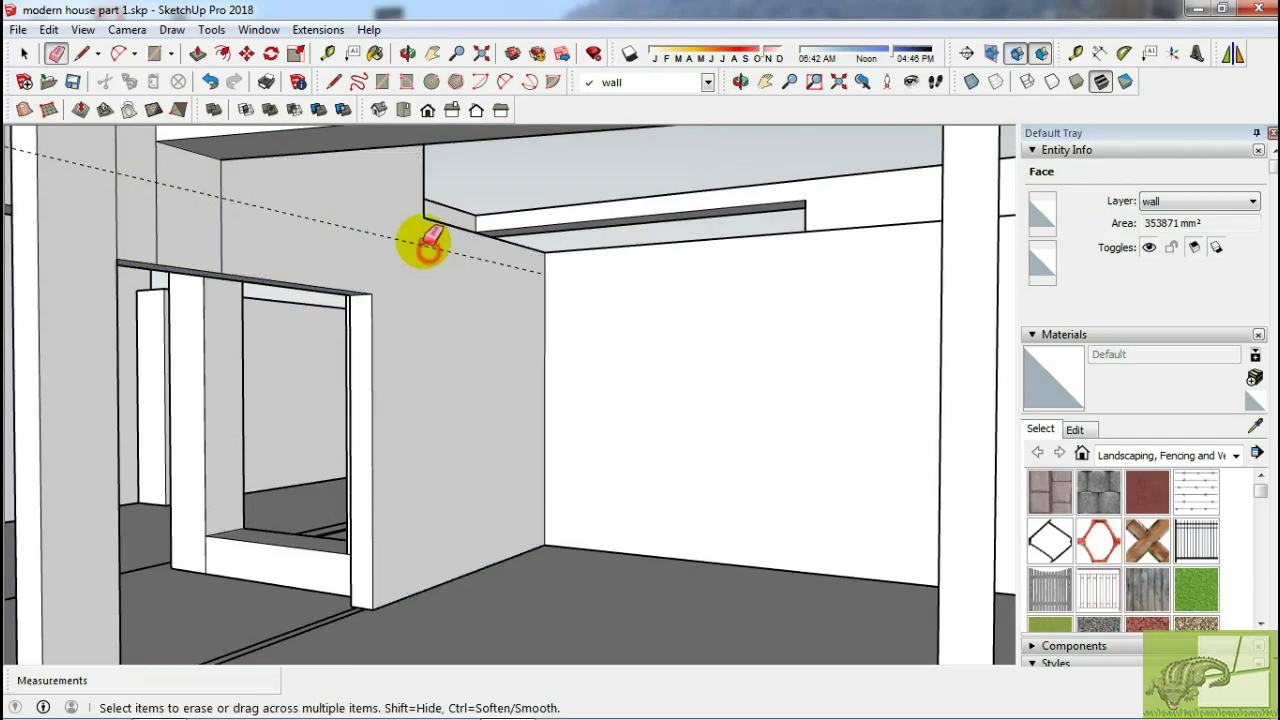
pyautogui.moveTo(428, 240)
pyautogui.mouseDown(button='middle')
pyautogui.moveTo(443, 343)
pyautogui.moveTo(820, 400)
pyautogui.moveTo(737, 423)
pyautogui.moveTo(833, 472)
pyautogui.moveTo(723, 443)
pyautogui.moveTo(836, 485)
pyautogui.mouseUp(button='middle')
pyautogui.press('t')
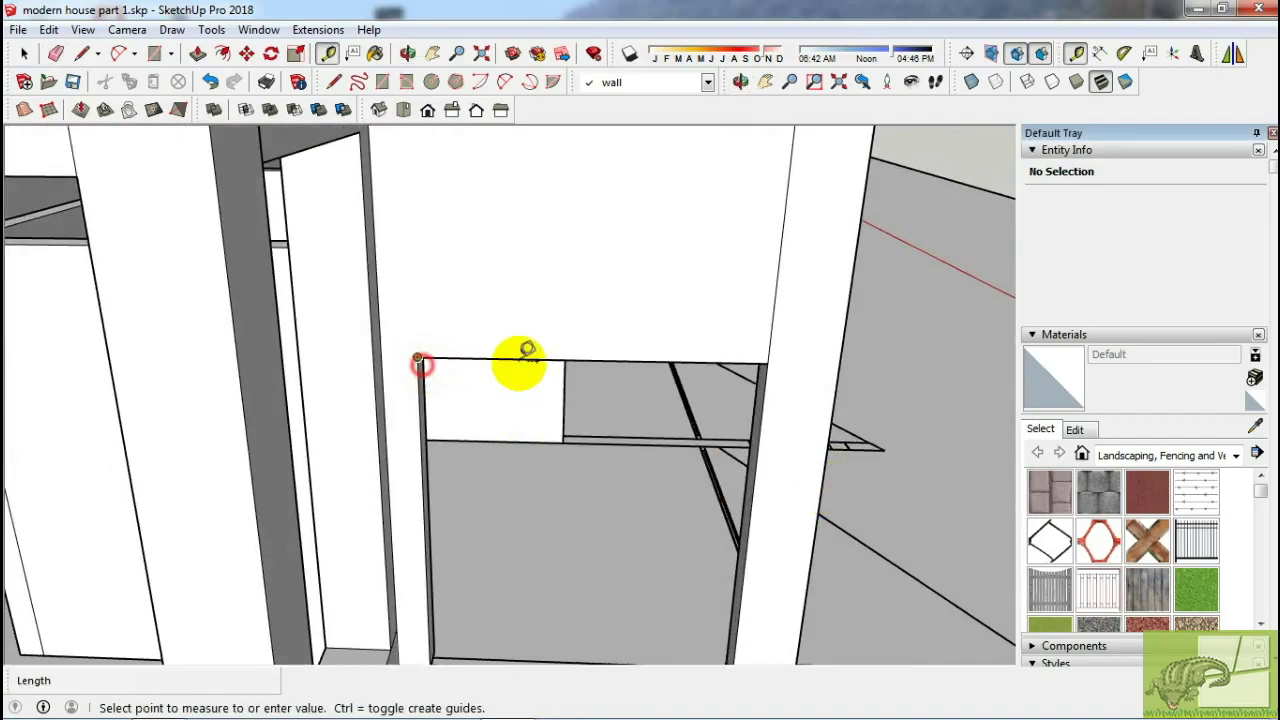
# Pull the narrow doorway jamb face out 300 mm.
pyautogui.moveTo(762, 372); pyautogui.dragTo(777, 423, button='middle')
pyautogui.press('p')
pyautogui.click(743, 434)
pyautogui.click(750, 443)
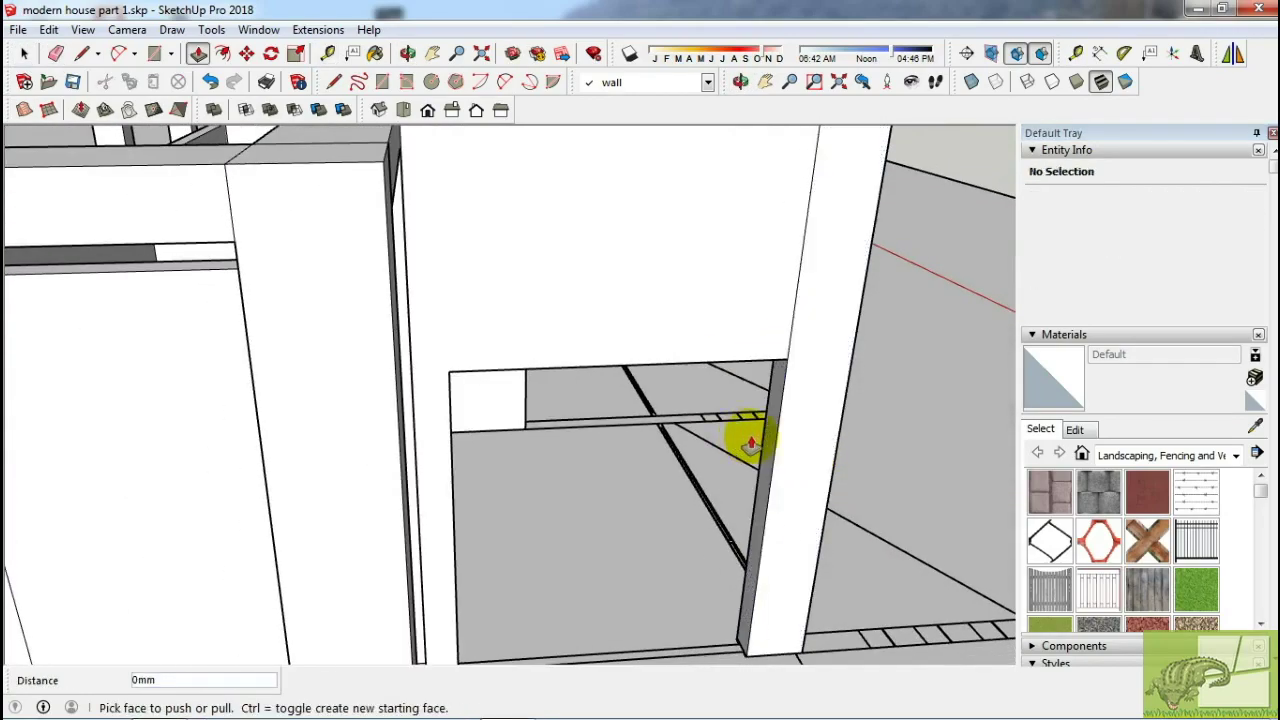
pyautogui.scroll(3, 747, 445)
pyautogui.scroll(-3, 745, 440)
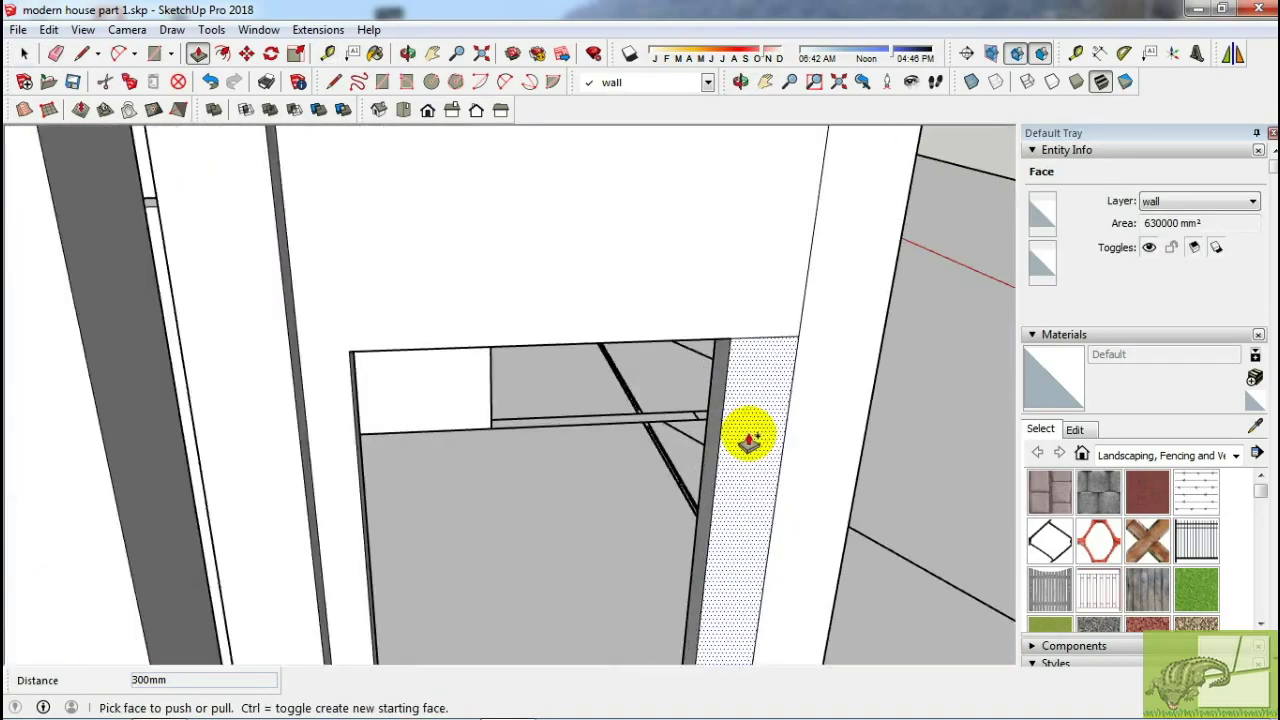
pyautogui.press('space')
pyautogui.scroll(-5, 600, 460)
pyautogui.moveTo(443, 486)
pyautogui.mouseDown(button='middle')
pyautogui.moveTo(300, 484)
pyautogui.moveTo(331, 557)
pyautogui.moveTo(646, 491)
pyautogui.moveTo(586, 400)
pyautogui.moveTo(488, 452)
pyautogui.moveTo(557, 443)
pyautogui.mouseUp(button='middle')
# Lengthen the frame's bottom rail by pulling its end face 3200 mm.
pyautogui.scroll(3, 771, 400)
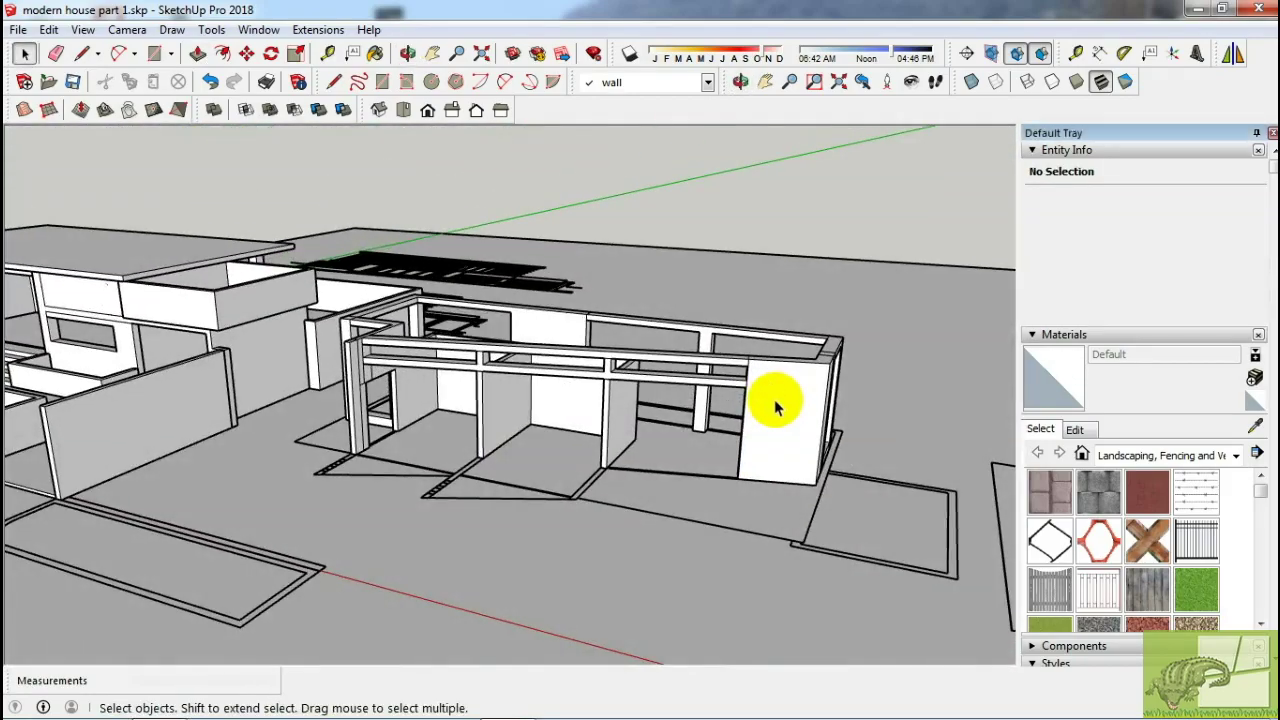
pyautogui.scroll(2, 808, 366)
pyautogui.scroll(2, 845, 370)
pyautogui.moveTo(845, 369)
pyautogui.mouseDown(button='middle')
pyautogui.moveTo(846, 409)
pyautogui.moveTo(694, 366)
pyautogui.moveTo(638, 418)
pyautogui.moveTo(651, 403)
pyautogui.moveTo(729, 429)
pyautogui.mouseUp(button='middle')
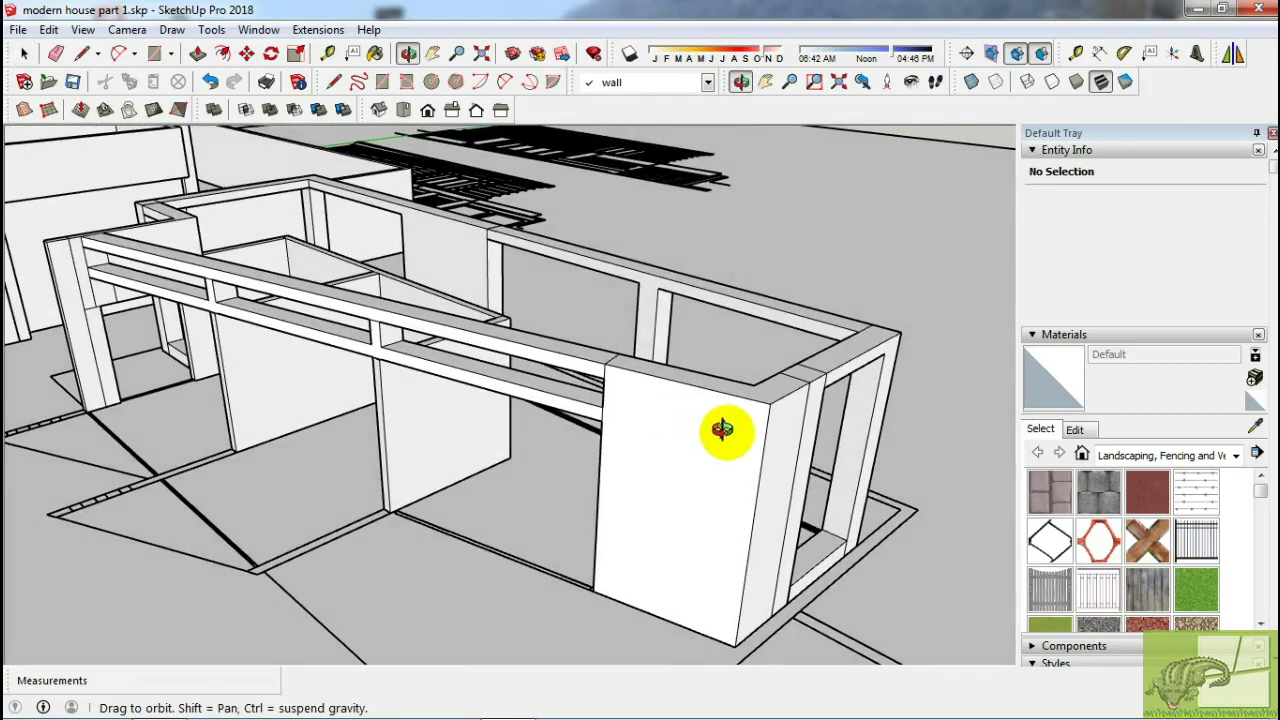
pyautogui.scroll(3, 714, 363)
pyautogui.scroll(1, 708, 381)
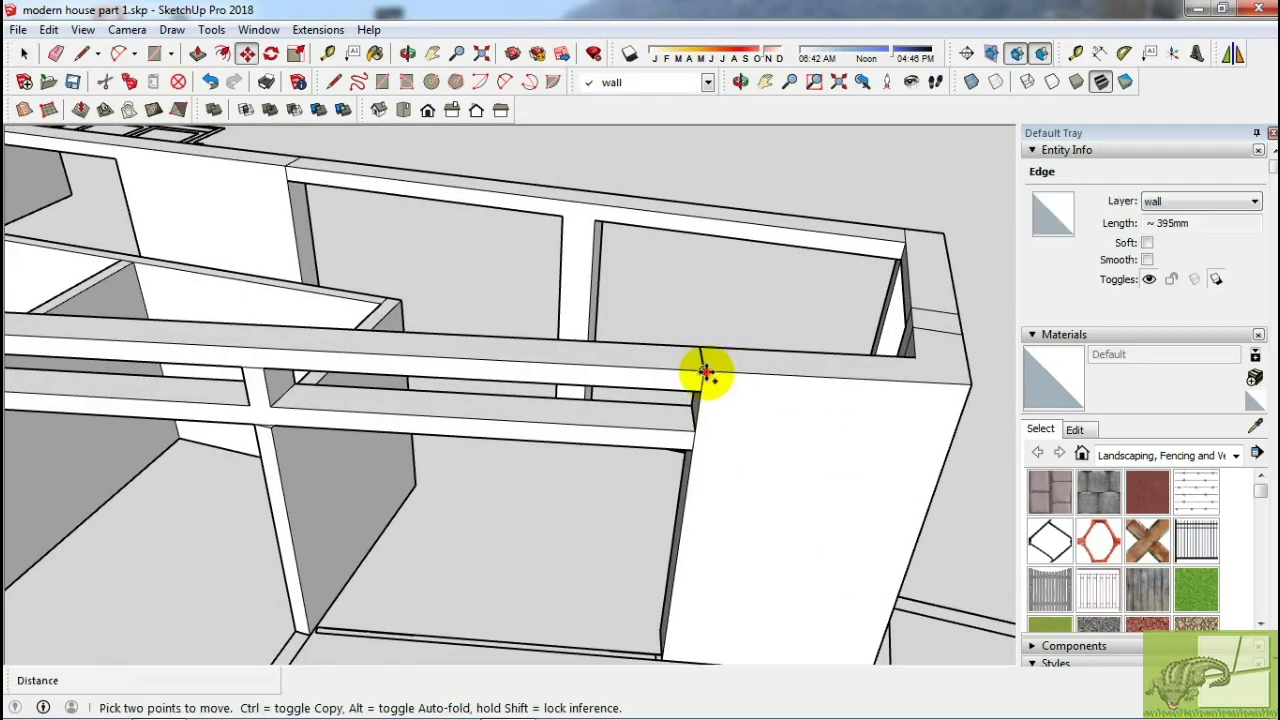
pyautogui.scroll(-2, 733, 380)
pyautogui.press('p')
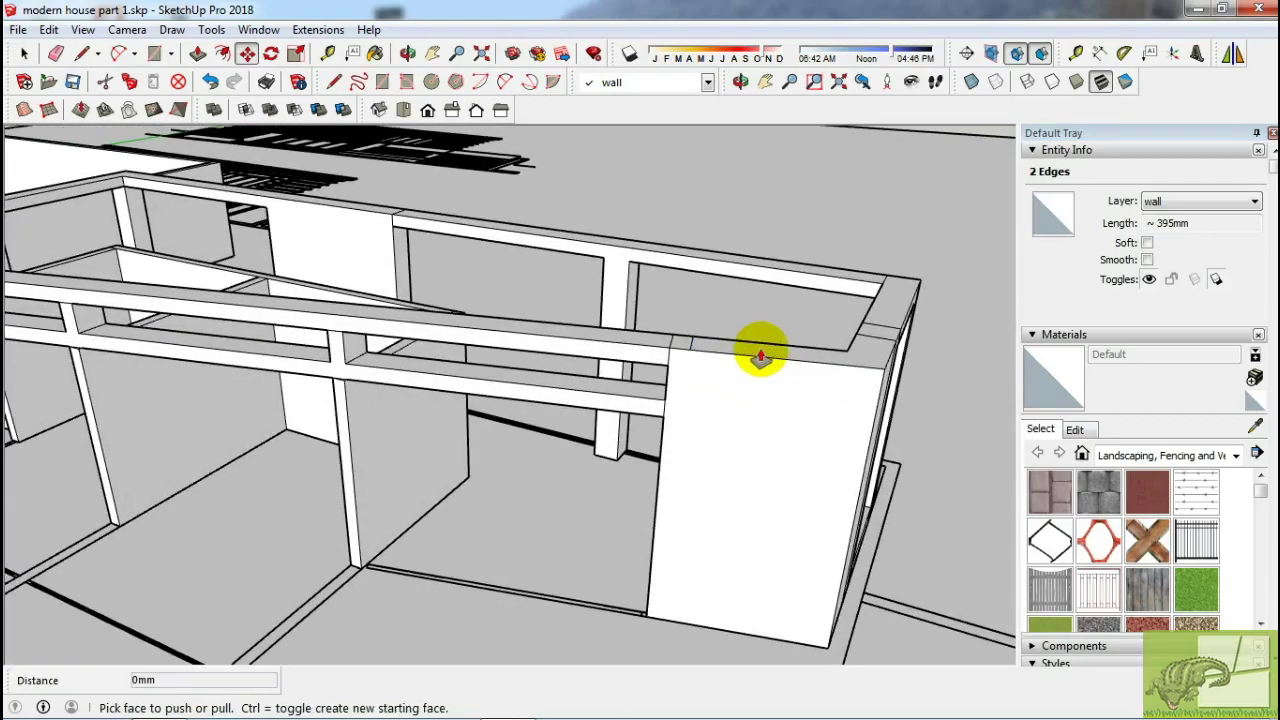
pyautogui.moveTo(749, 462); pyautogui.dragTo(664, 436, button='middle')
pyautogui.moveTo(733, 494); pyautogui.dragTo(751, 449, button='middle')
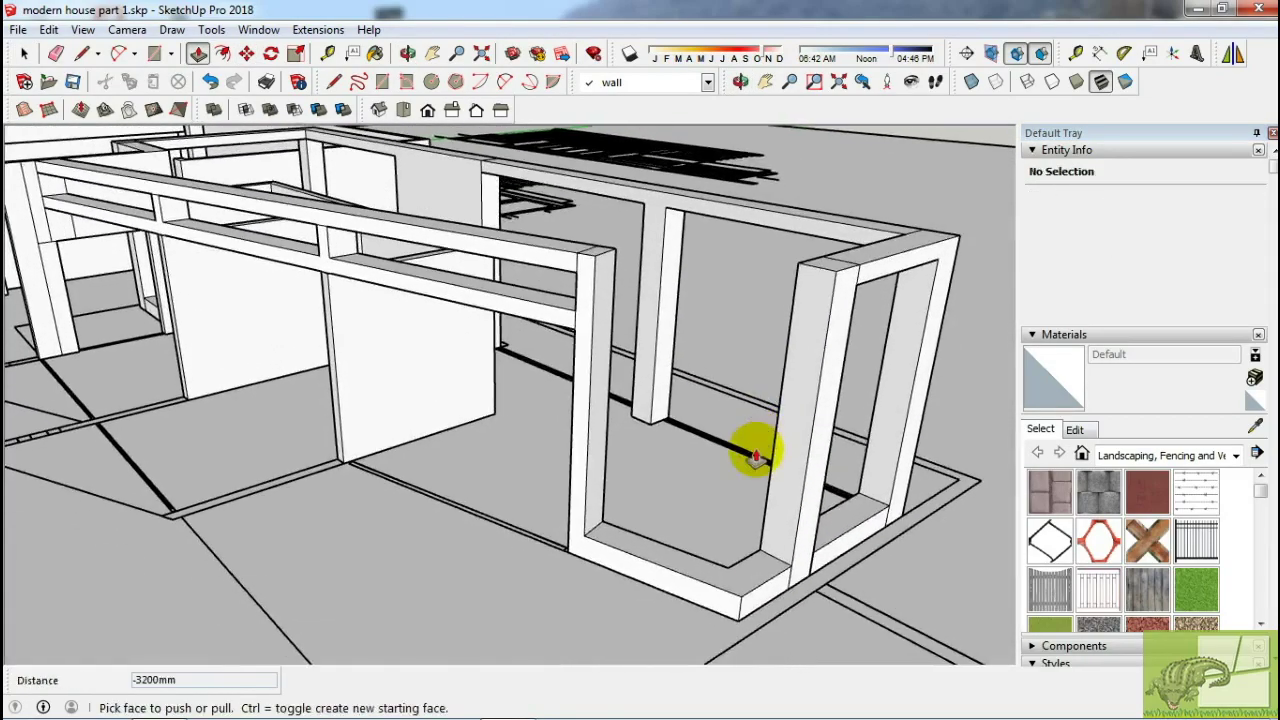
pyautogui.press('space')
pyautogui.click(773, 568)
# Place a copied beam face underneath the beams.
pyautogui.moveTo(815, 362)
pyautogui.mouseDown(button='middle')
pyautogui.moveTo(757, 394)
pyautogui.moveTo(737, 323)
pyautogui.mouseUp(button='middle')
pyautogui.moveTo(509, 255)
pyautogui.mouseDown(button='middle')
pyautogui.moveTo(651, 217)
pyautogui.moveTo(609, 200)
pyautogui.moveTo(486, 197)
pyautogui.mouseUp(button='middle')
pyautogui.press('space')
pyautogui.press('m')
pyautogui.click(422, 264)
pyautogui.moveTo(422, 264); pyautogui.dragTo(526, 242, button='middle')
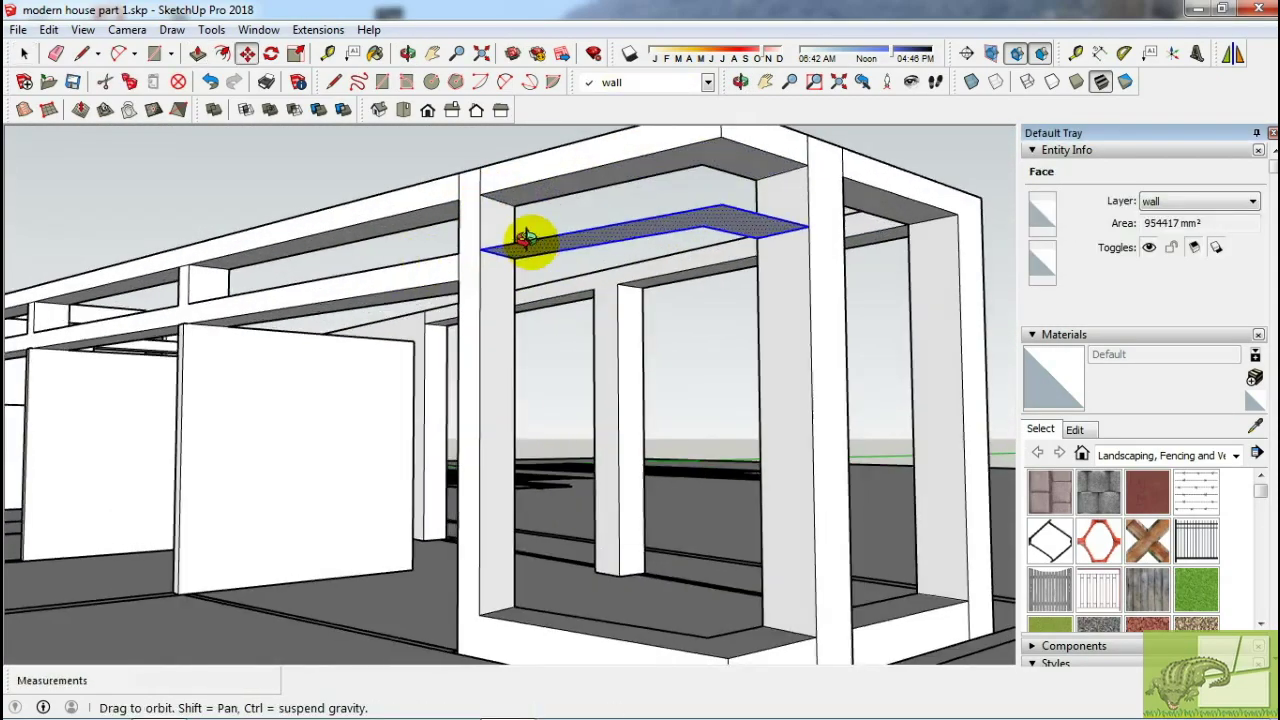
pyautogui.press('p')
pyautogui.moveTo(453, 272); pyautogui.dragTo(623, 434, button='middle')
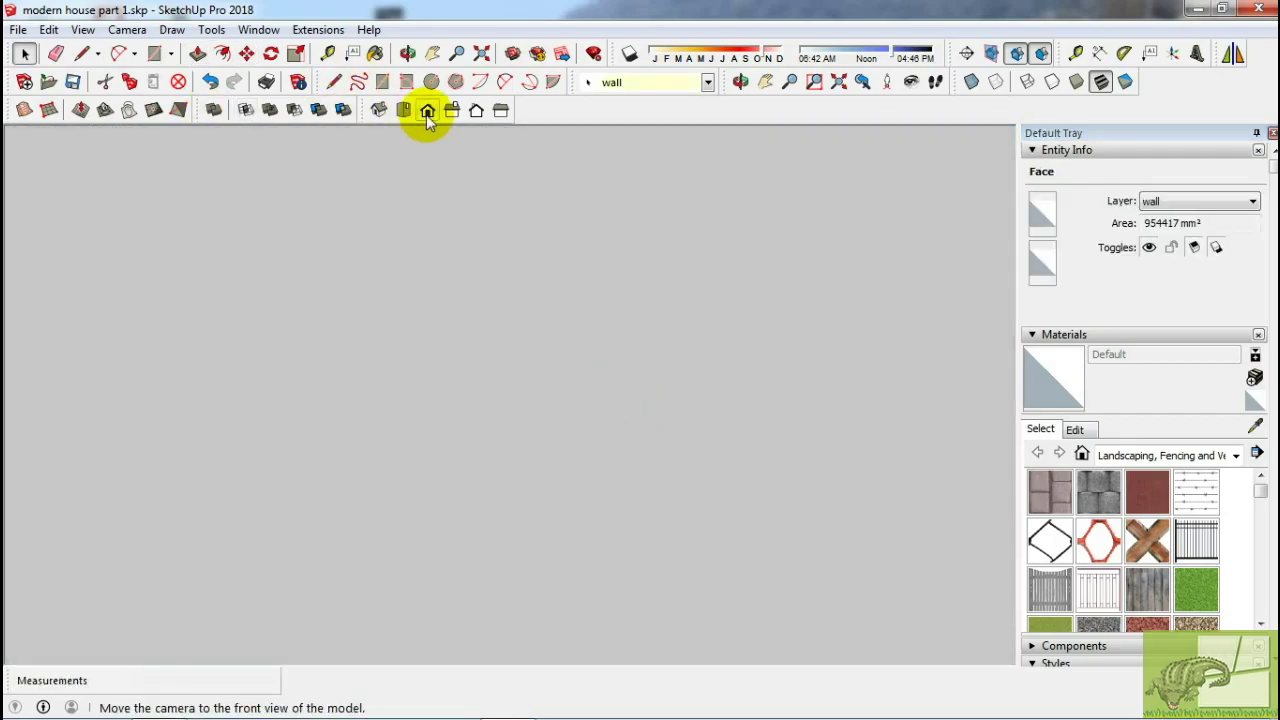
# From the front view, copy the beam 400 mm over on the frame front.
pyautogui.click(426, 109)
pyautogui.moveTo(629, 366)
pyautogui.mouseDown(button='middle')
pyautogui.moveTo(249, 433)
pyautogui.moveTo(186, 363)
pyautogui.moveTo(543, 363)
pyautogui.moveTo(591, 380)
pyautogui.moveTo(531, 473)
pyautogui.moveTo(871, 374)
pyautogui.moveTo(657, 366)
pyautogui.moveTo(686, 366)
pyautogui.moveTo(646, 340)
pyautogui.mouseUp(button='middle')
pyautogui.scroll(2, 640, 300)
pyautogui.scroll(3, 623, 223)
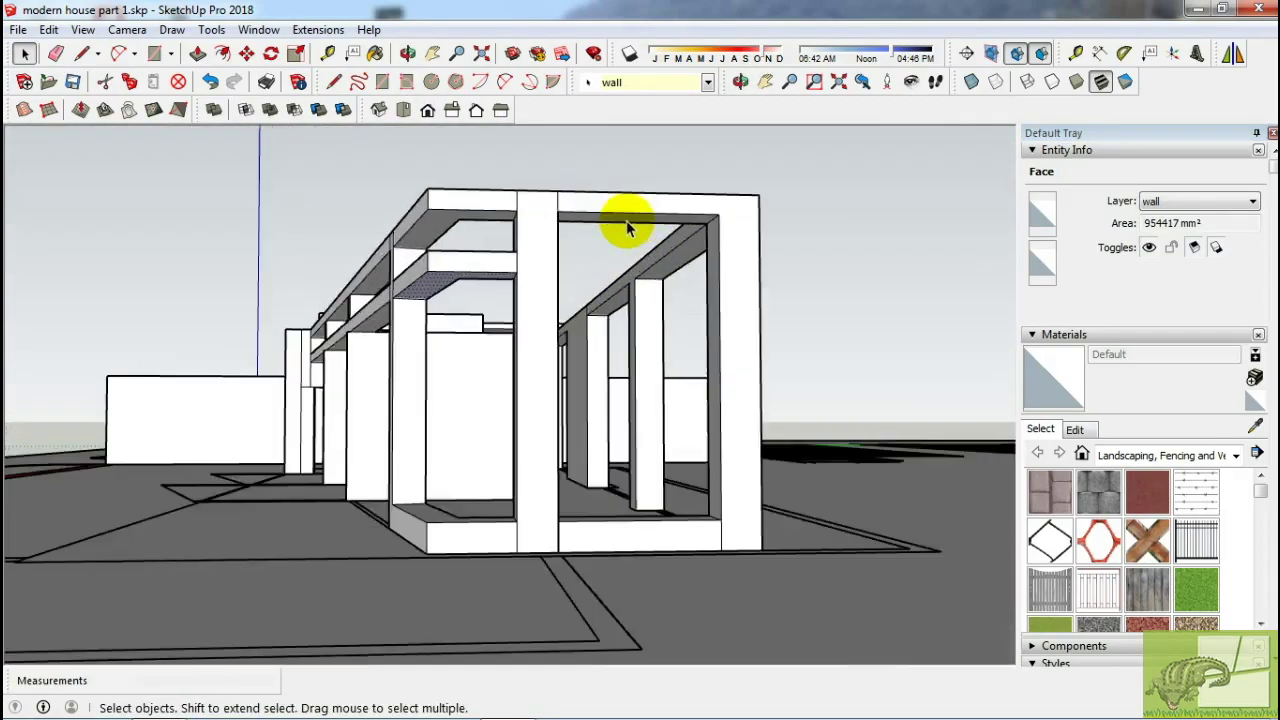
pyautogui.click(623, 223)
pyautogui.press('m')
pyautogui.scroll(2, 512, 222)
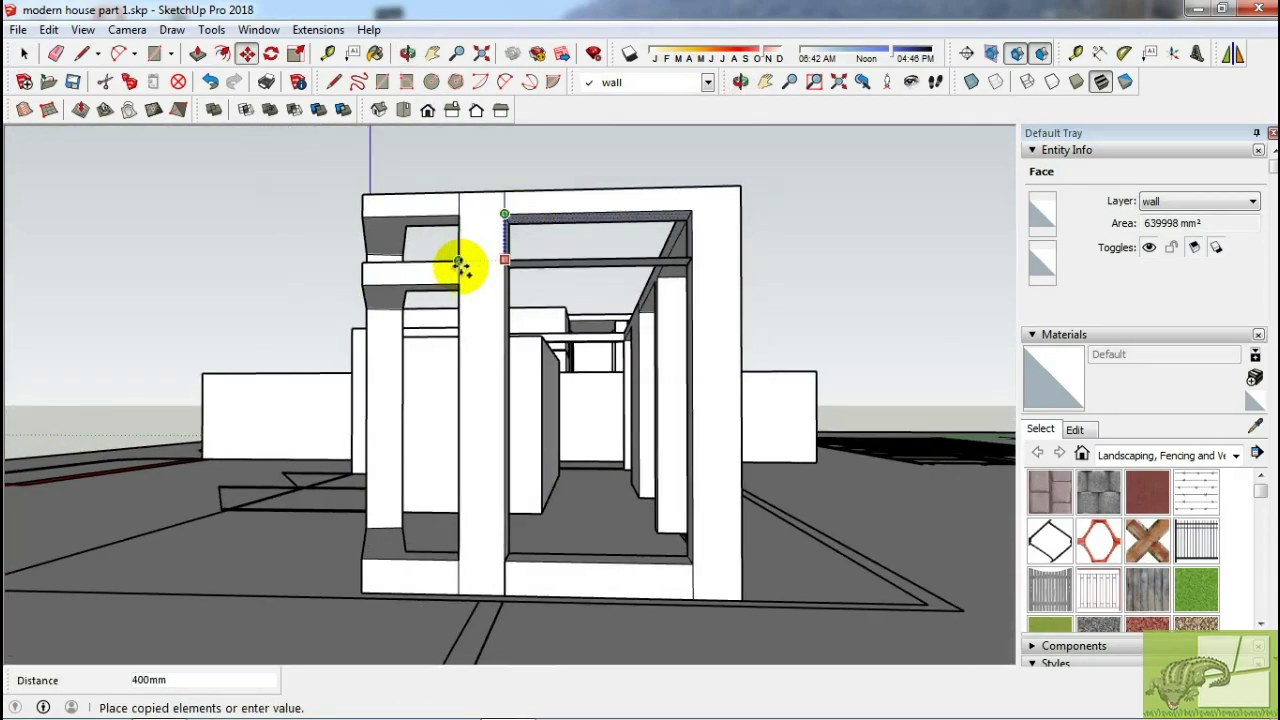
pyautogui.click(460, 265)
pyautogui.moveTo(460, 265); pyautogui.dragTo(533, 280, button='middle')
pyautogui.moveTo(449, 280)
pyautogui.mouseDown(button='middle')
pyautogui.moveTo(517, 391)
pyautogui.moveTo(851, 406)
pyautogui.moveTo(543, 465)
pyautogui.mouseUp(button='middle')
# Make the connected beam-and-wall frame a component and dismiss the colour-scheme notification.
pyautogui.tripleClick(434, 391)
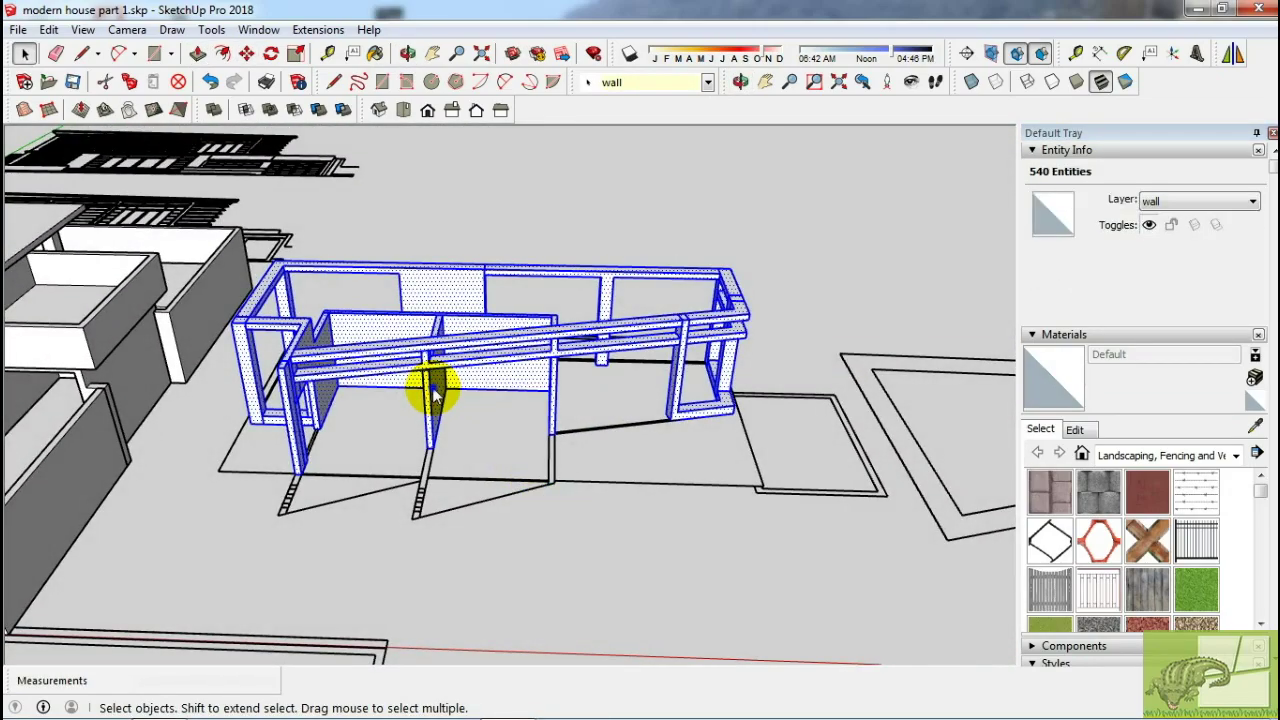
pyautogui.rightClick(434, 391)
pyautogui.click(500, 518)
pyautogui.click(640, 555)
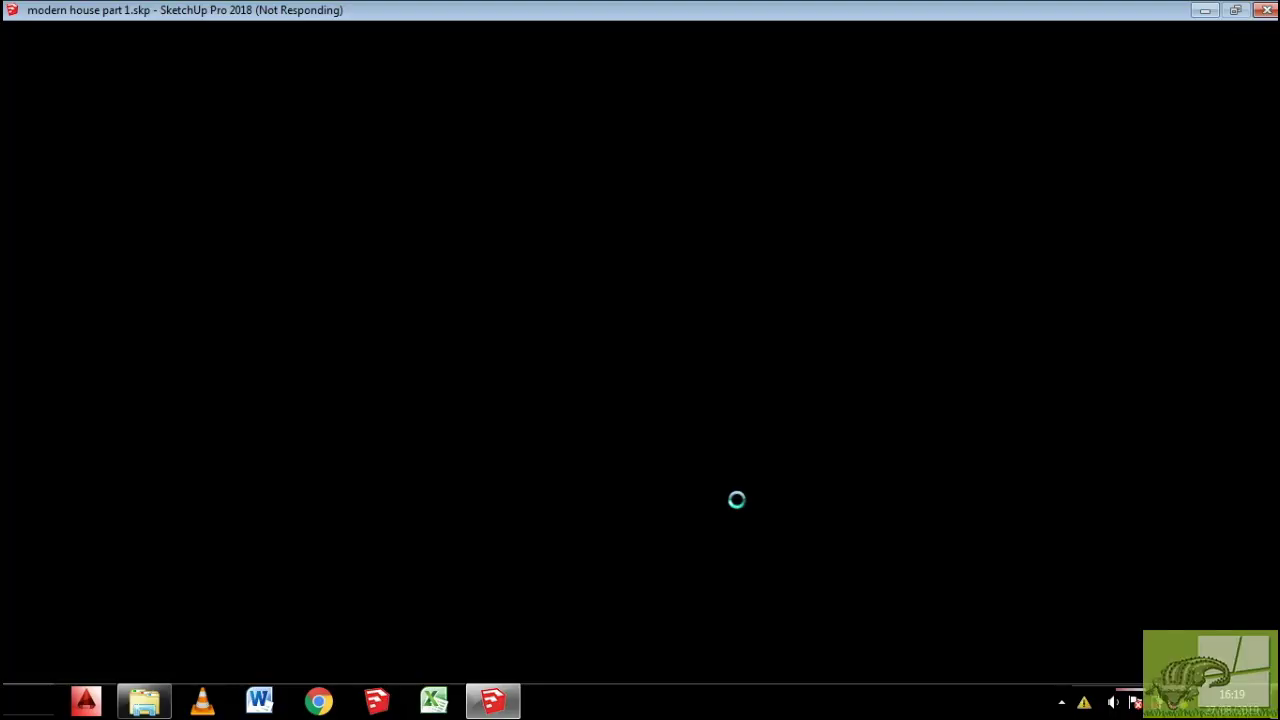
pyautogui.click(1081, 602)
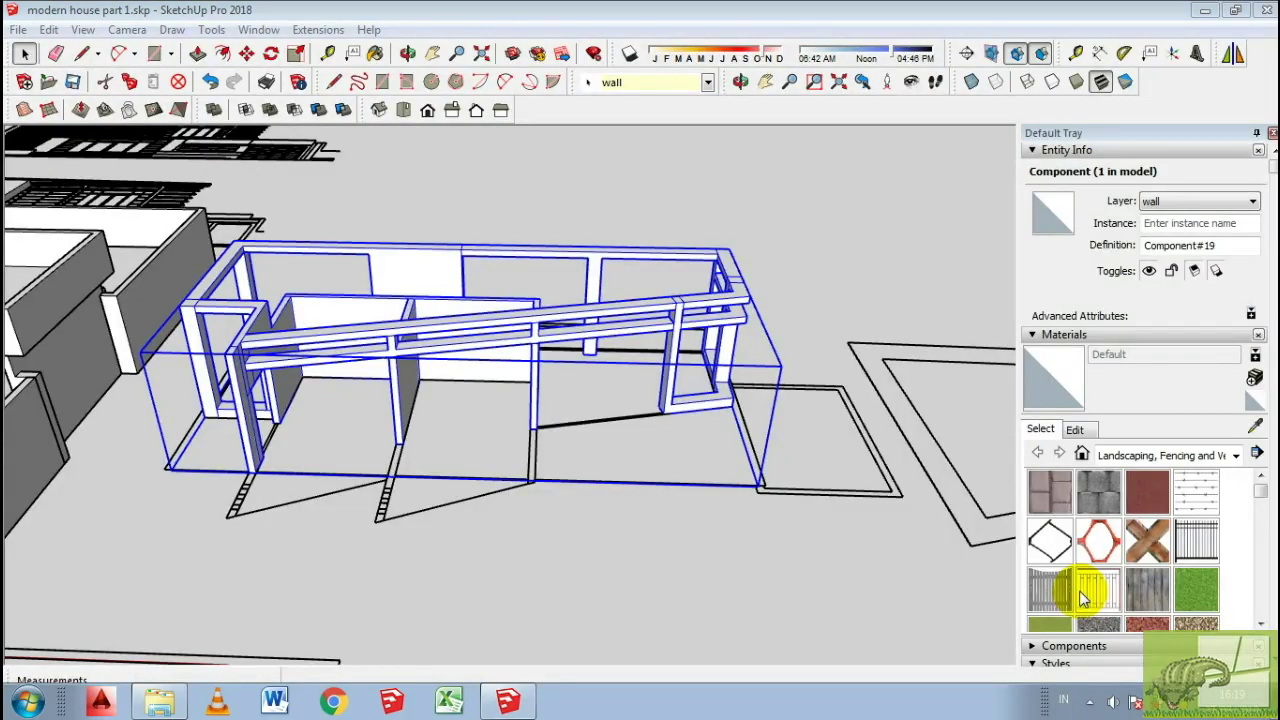
# Orbit out to view the whole house and the fence and pool area.
pyautogui.moveTo(758, 484)
pyautogui.mouseDown(button='middle')
pyautogui.moveTo(688, 562)
pyautogui.moveTo(778, 553)
pyautogui.mouseUp(button='middle')
pyautogui.press('m')
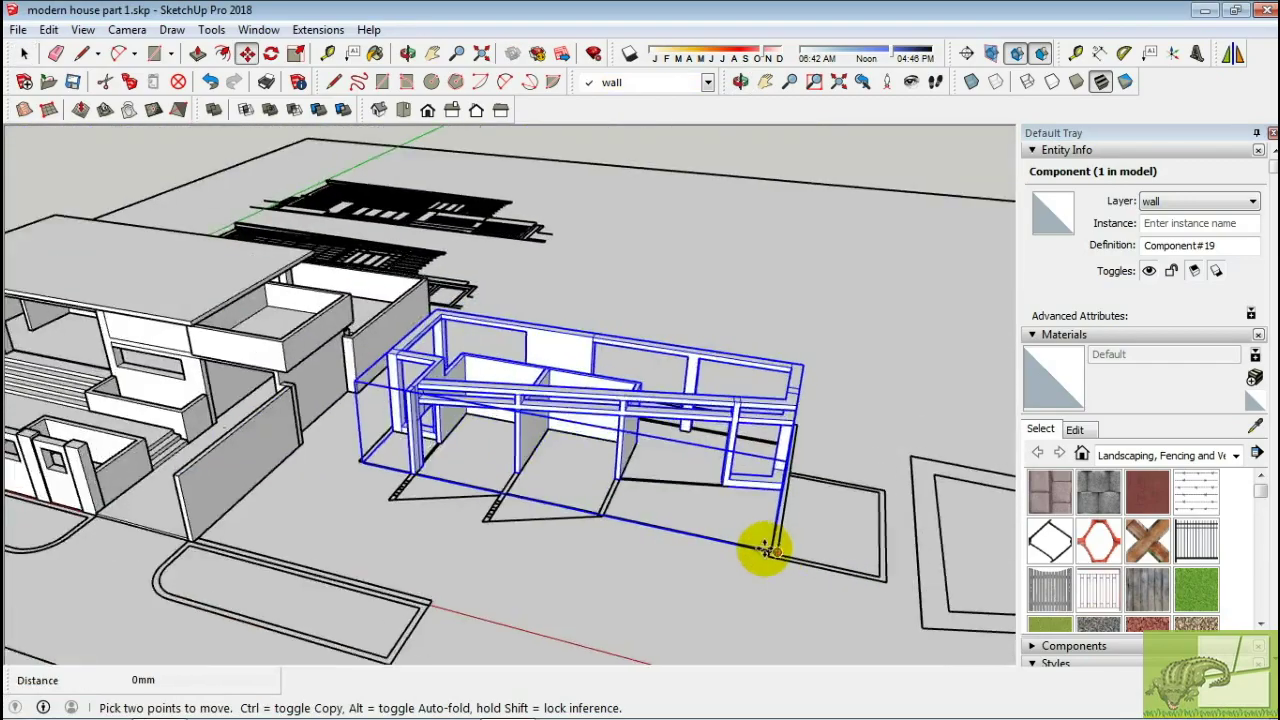
pyautogui.scroll(-5, 477, 277)
pyautogui.press('space')
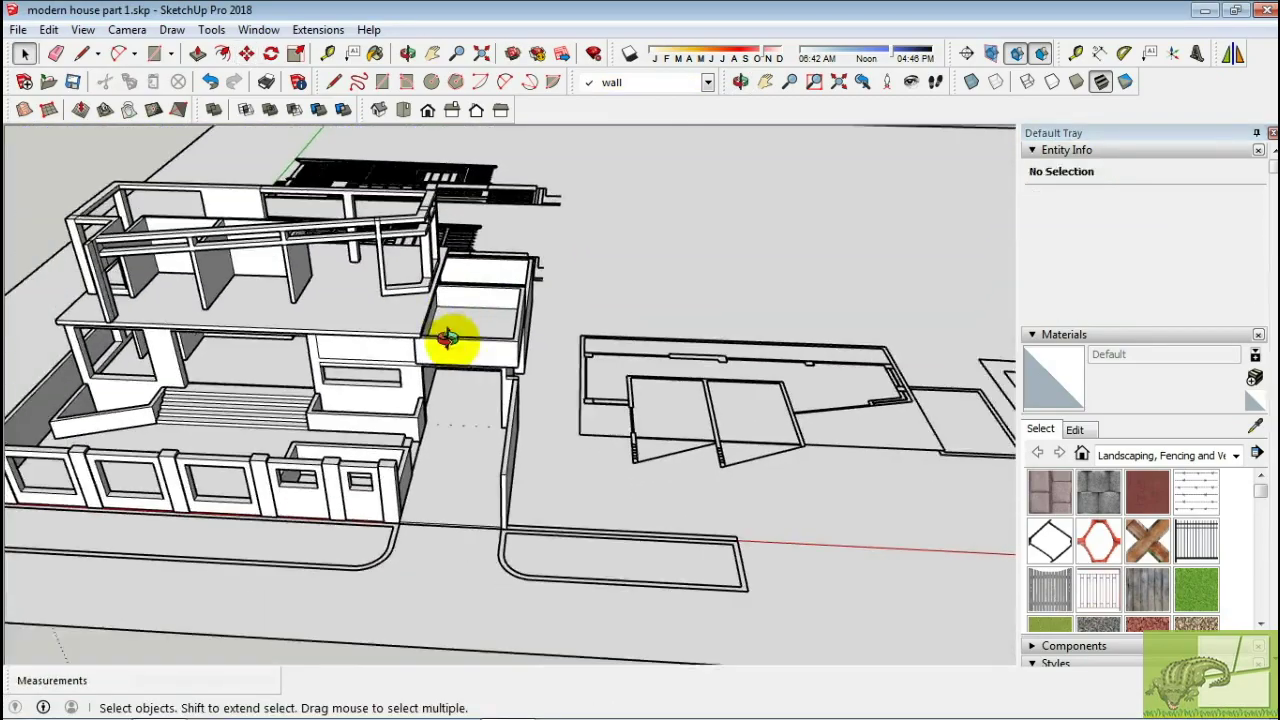
pyautogui.moveTo(449, 337); pyautogui.dragTo(193, 252, button='middle')
pyautogui.scroll(5, 193, 252)
pyautogui.moveTo(209, 343)
pyautogui.mouseDown(button='middle')
pyautogui.moveTo(286, 363)
pyautogui.moveTo(166, 349)
pyautogui.mouseUp(button='middle')
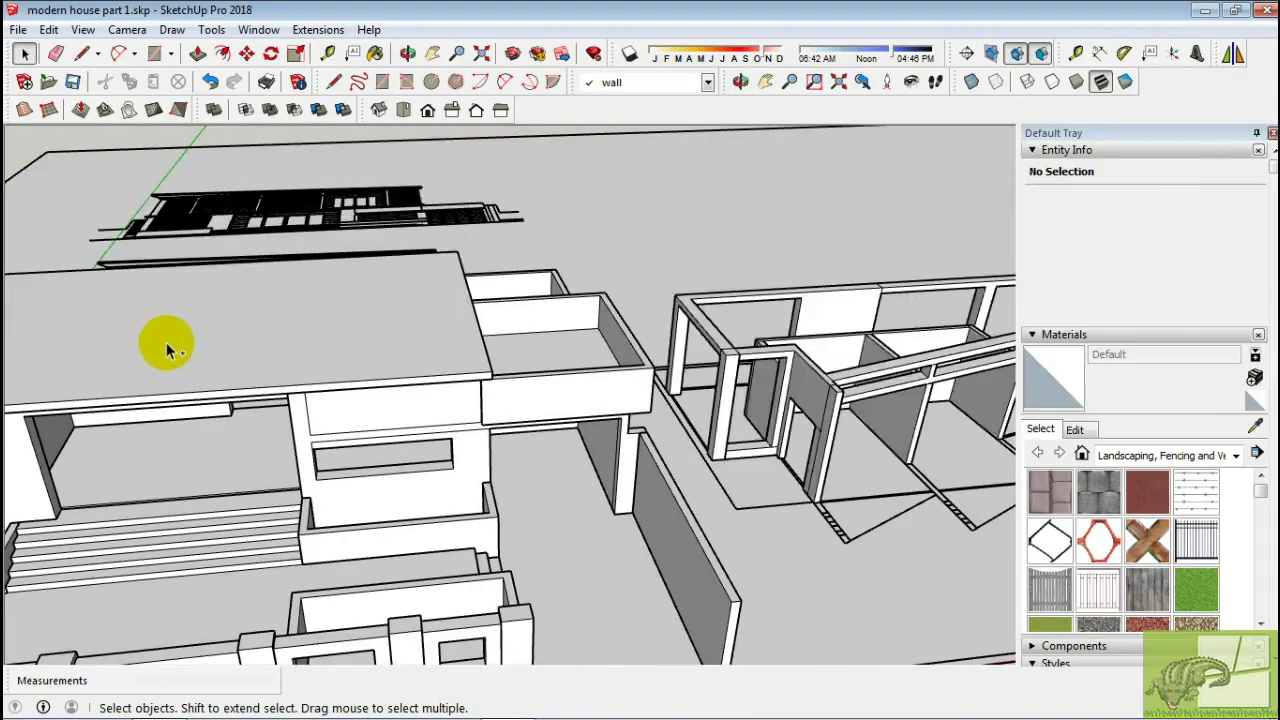
pyautogui.scroll(3, 530, 457)
pyautogui.scroll(3, 530, 457)
# Orbit in close to the interior walls, beams and posts.
pyautogui.moveTo(500, 491); pyautogui.dragTo(309, 471, button='middle')
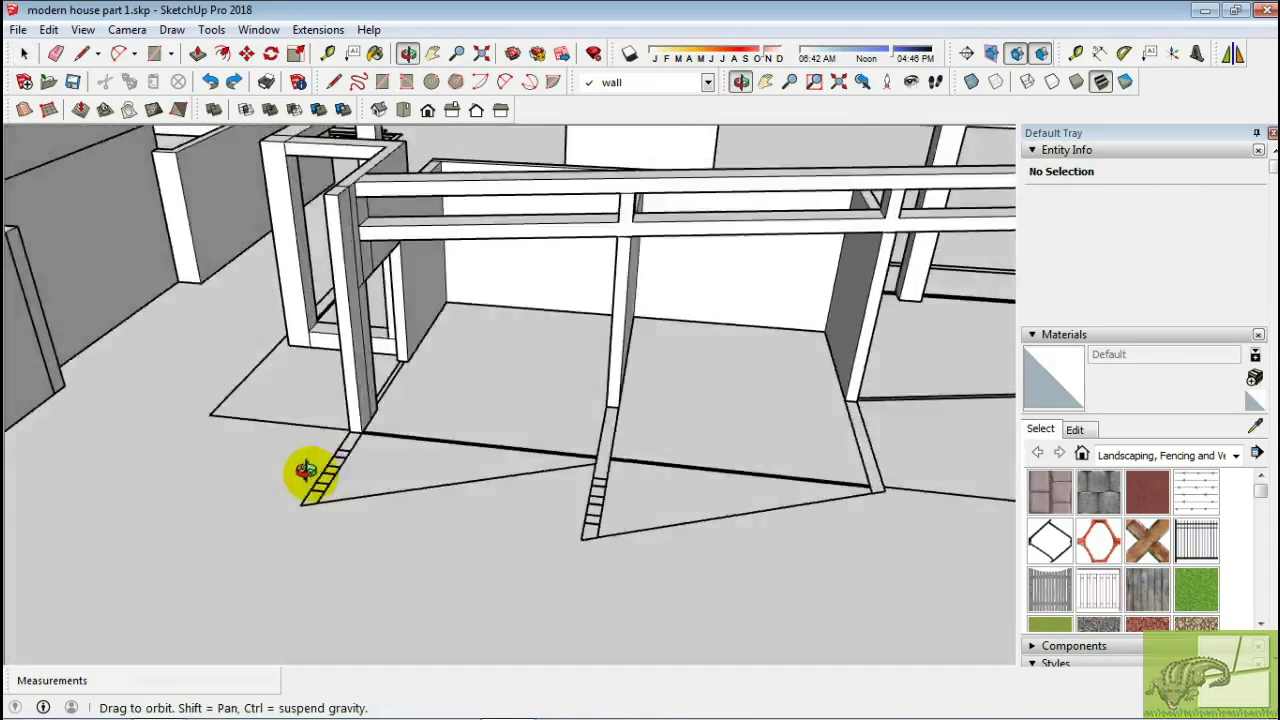
pyautogui.scroll(3, 528, 240)
pyautogui.moveTo(528, 240)
pyautogui.mouseDown(button='middle')
pyautogui.moveTo(543, 143)
pyautogui.moveTo(449, 337)
pyautogui.mouseUp(button='middle')
pyautogui.scroll(2, 337, 466)
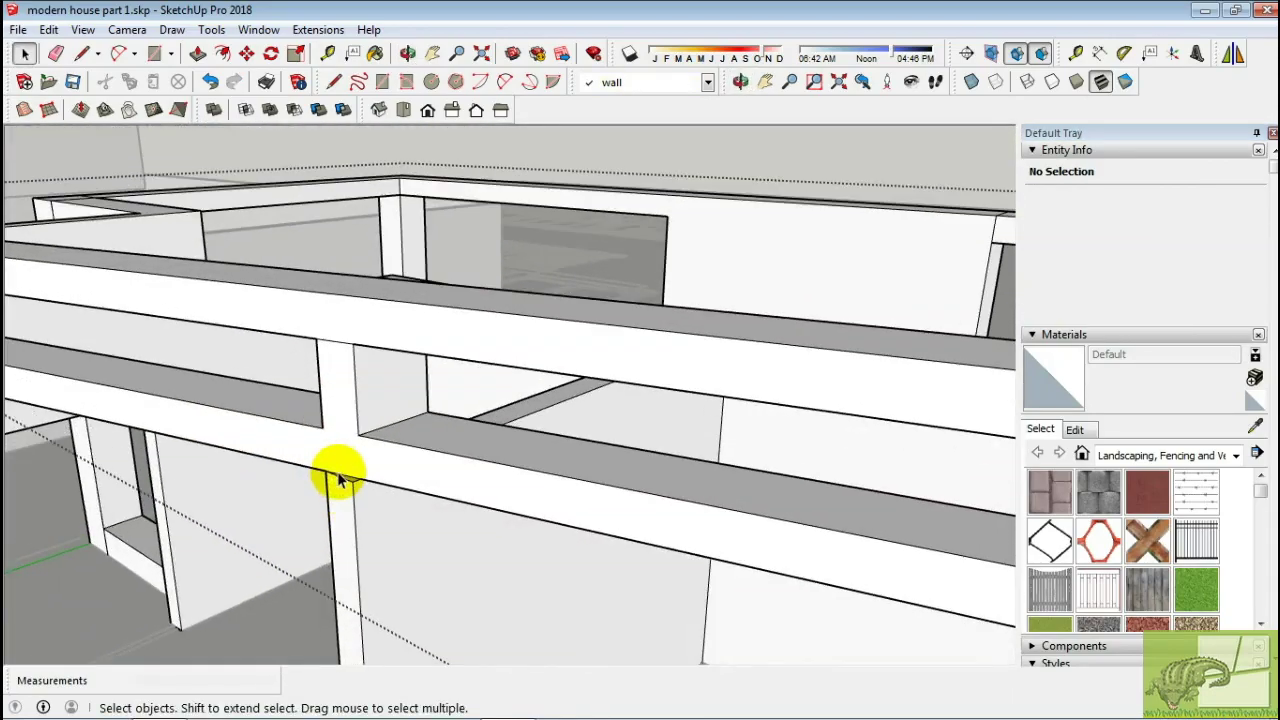
pyautogui.press('l')
pyautogui.scroll(1, 338, 470)
pyautogui.scroll(-3, 337, 467)
pyautogui.moveTo(320, 471)
pyautogui.mouseDown(button='middle')
pyautogui.moveTo(349, 534)
pyautogui.moveTo(663, 486)
pyautogui.moveTo(808, 442)
pyautogui.mouseUp(button='middle')
pyautogui.press('space')
pyautogui.scroll(3, 903, 367)
pyautogui.scroll(2, 903, 367)
pyautogui.scroll(-4, 651, 514)
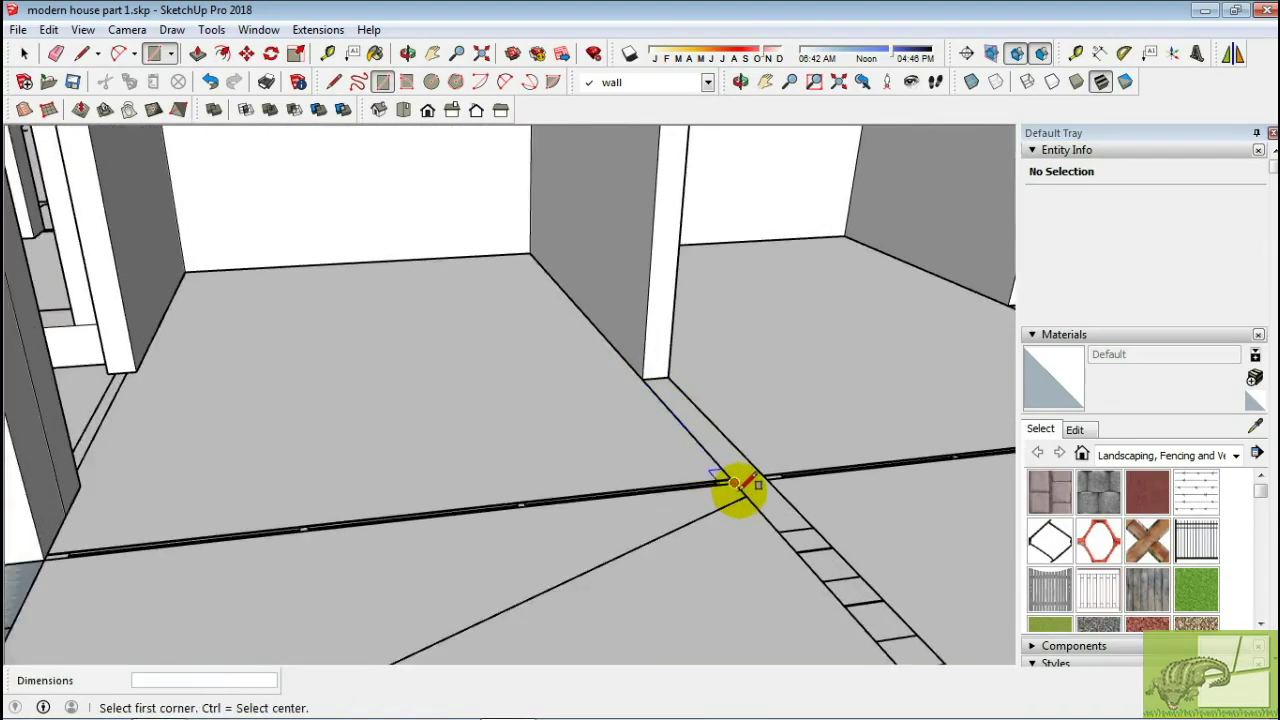
# Trace rectangles over the narrow wall strips and push them up into posts.
pyautogui.scroll(-2, 676, 376)
pyautogui.moveTo(676, 376)
pyautogui.mouseDown(button='middle')
pyautogui.moveTo(652, 323)
pyautogui.moveTo(600, 330)
pyautogui.mouseUp(button='middle')
pyautogui.press('r')
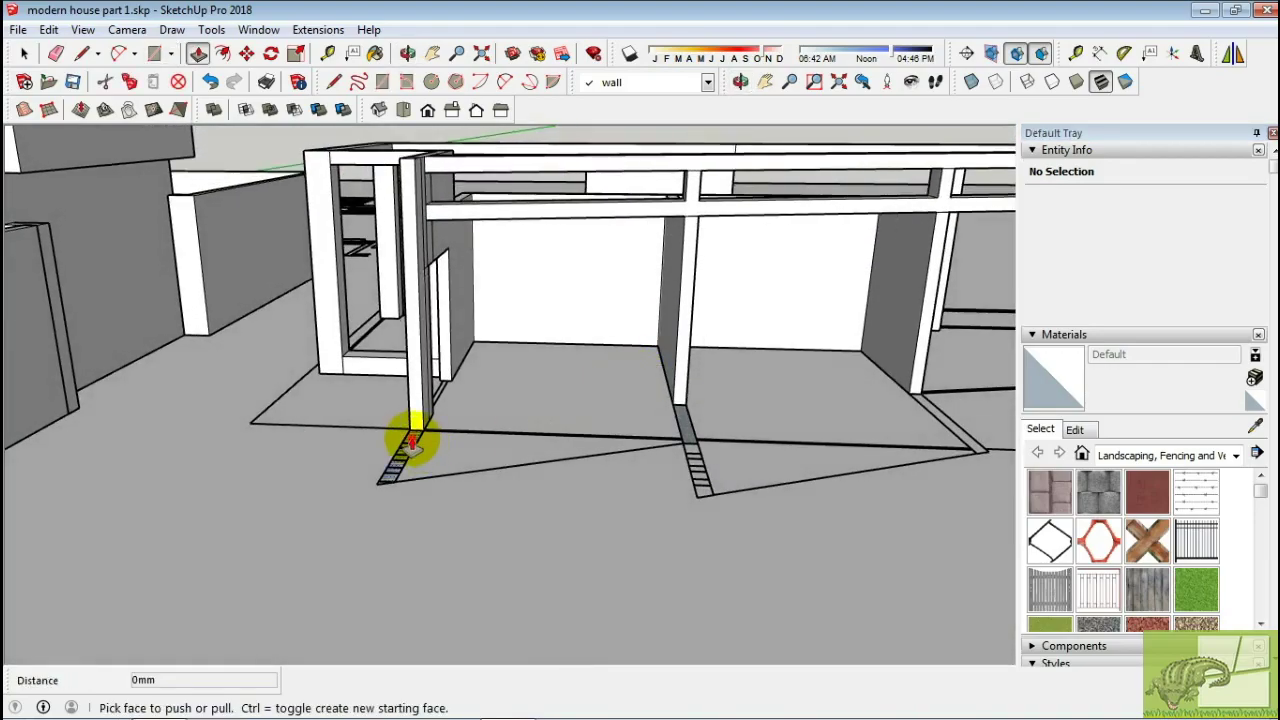
pyautogui.moveTo(551, 226); pyautogui.dragTo(515, 279, button='middle')
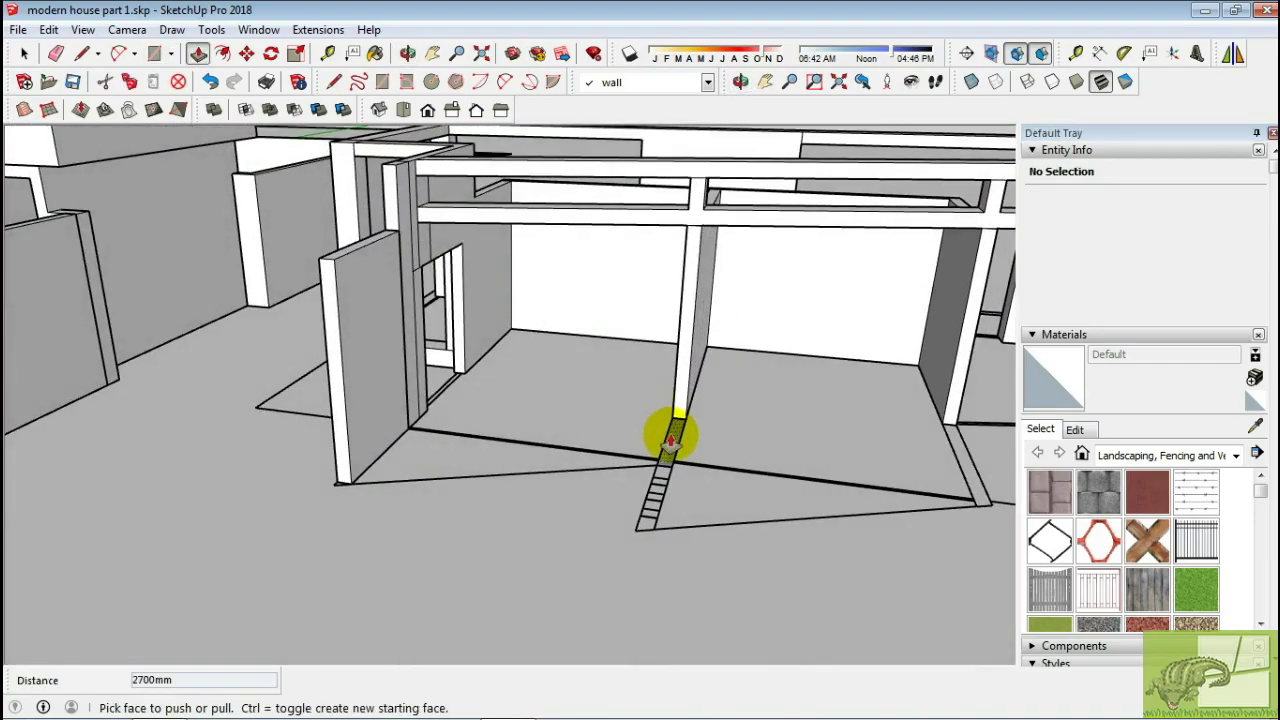
pyautogui.moveTo(663, 287)
pyautogui.mouseDown(button='middle')
pyautogui.moveTo(700, 414)
pyautogui.moveTo(580, 434)
pyautogui.mouseUp(button='middle')
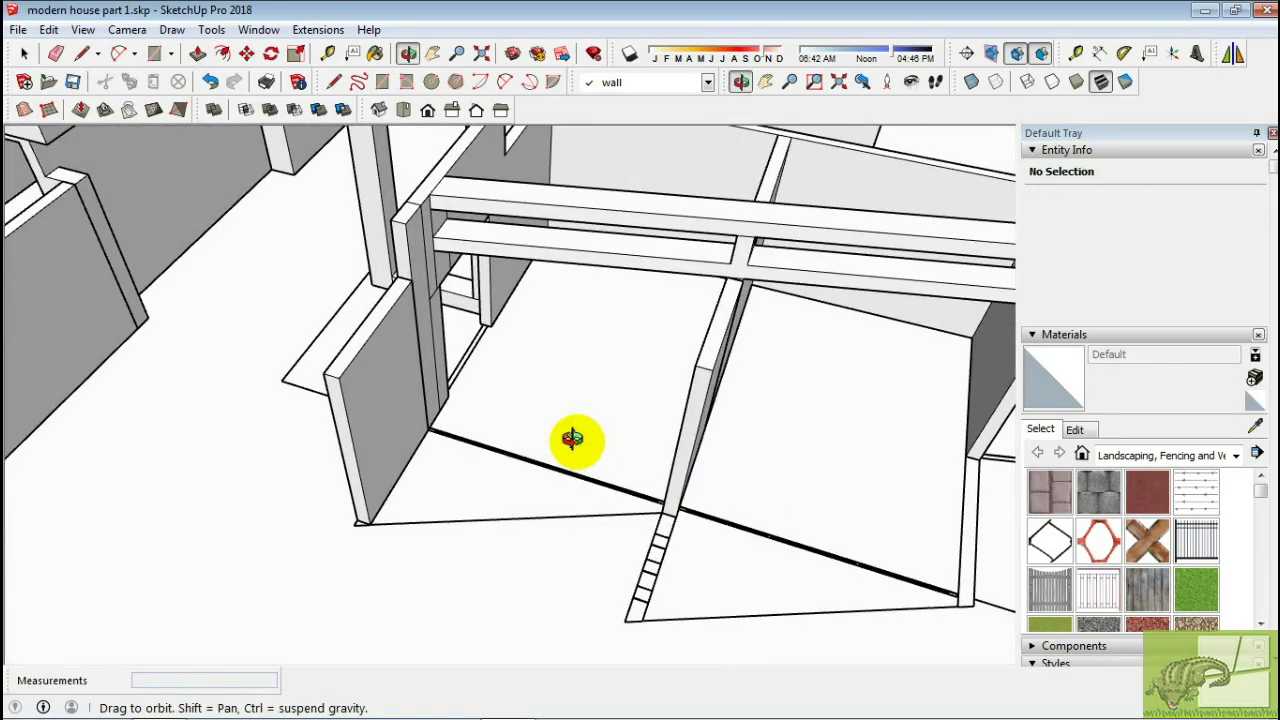
pyautogui.press('p')
pyautogui.moveTo(551, 380)
pyautogui.mouseDown(button='middle')
pyautogui.moveTo(666, 348)
pyautogui.moveTo(686, 371)
pyautogui.moveTo(628, 390)
pyautogui.mouseUp(button='middle')
pyautogui.press('space')
# Draw a line on the wall framing to close the thin face beneath the ceiling beam.
pyautogui.click(323, 313)
pyautogui.moveTo(323, 313)
pyautogui.mouseDown(button='middle')
pyautogui.moveTo(306, 369)
pyautogui.moveTo(277, 343)
pyautogui.moveTo(320, 370)
pyautogui.mouseUp(button='middle')
pyautogui.press('m')
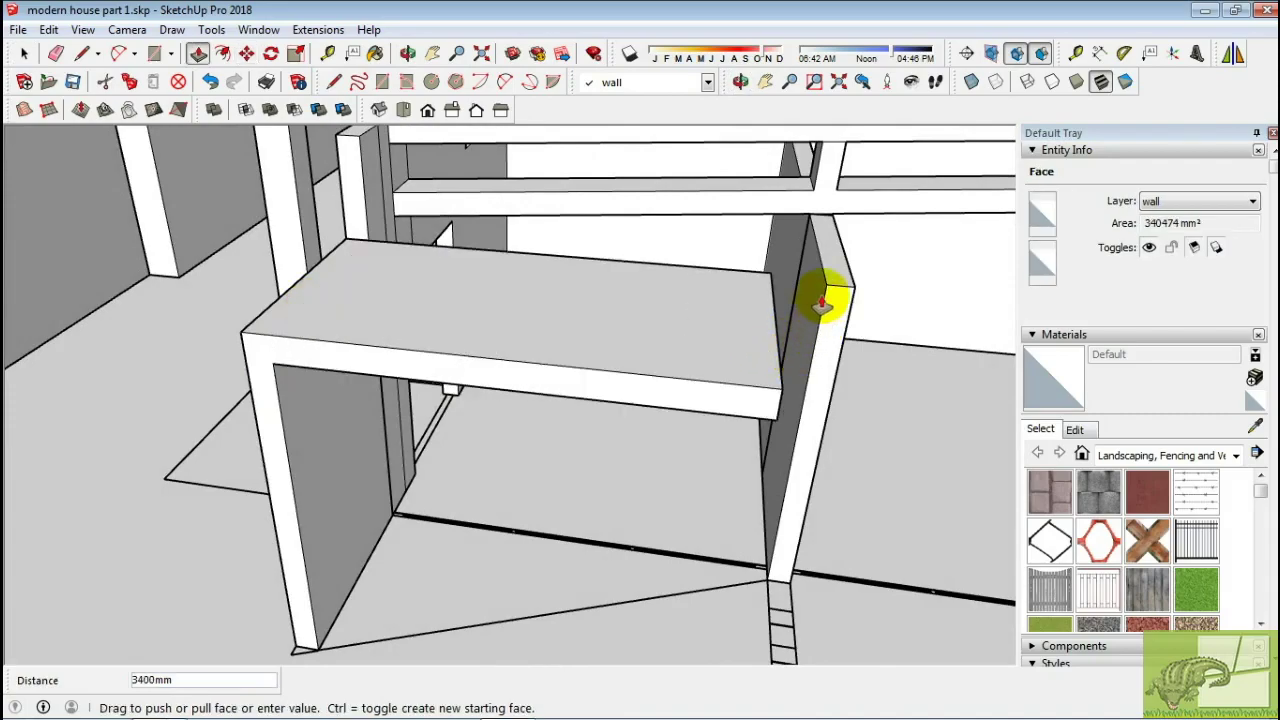
pyautogui.moveTo(825, 290)
pyautogui.mouseDown(button='middle')
pyautogui.moveTo(723, 123)
pyautogui.moveTo(694, 297)
pyautogui.moveTo(651, 318)
pyautogui.mouseUp(button='middle')
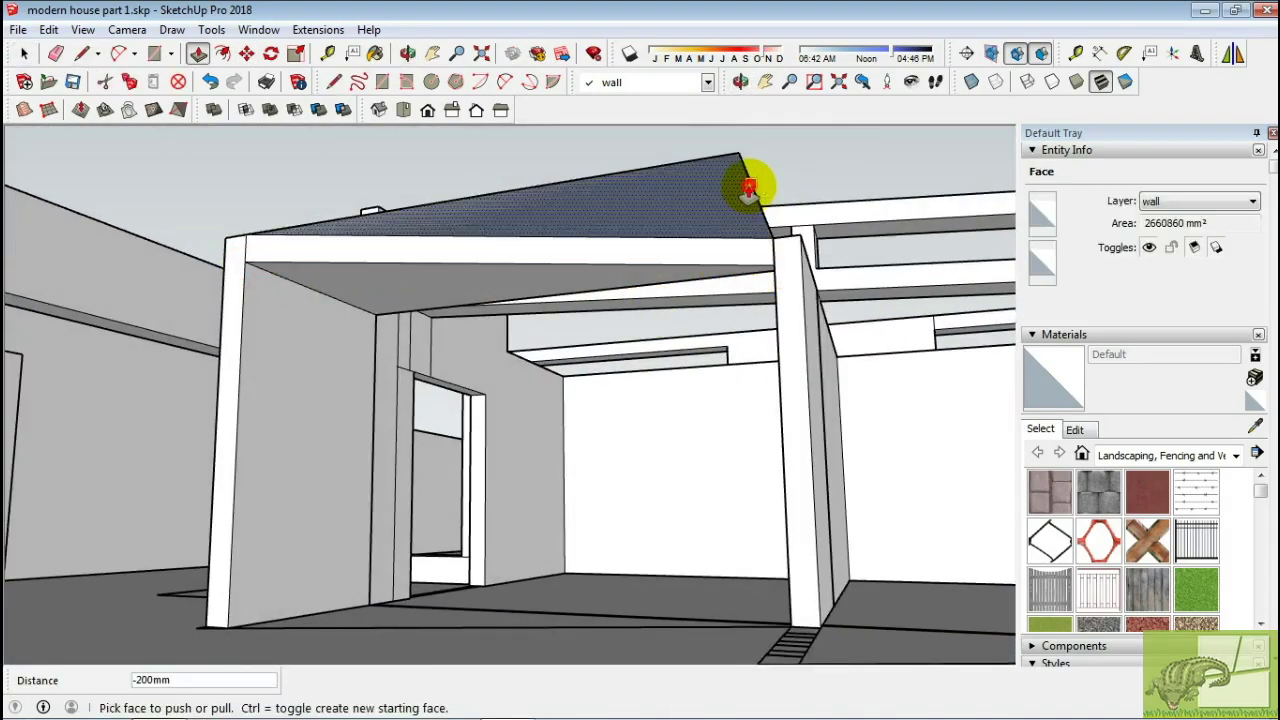
pyautogui.moveTo(748, 190)
pyautogui.mouseDown(button='middle')
pyautogui.moveTo(709, 466)
pyautogui.moveTo(371, 371)
pyautogui.moveTo(503, 514)
pyautogui.moveTo(465, 337)
pyautogui.moveTo(457, 403)
pyautogui.mouseUp(button='middle')
pyautogui.press('l')
pyautogui.click(466, 376)
pyautogui.press('p')
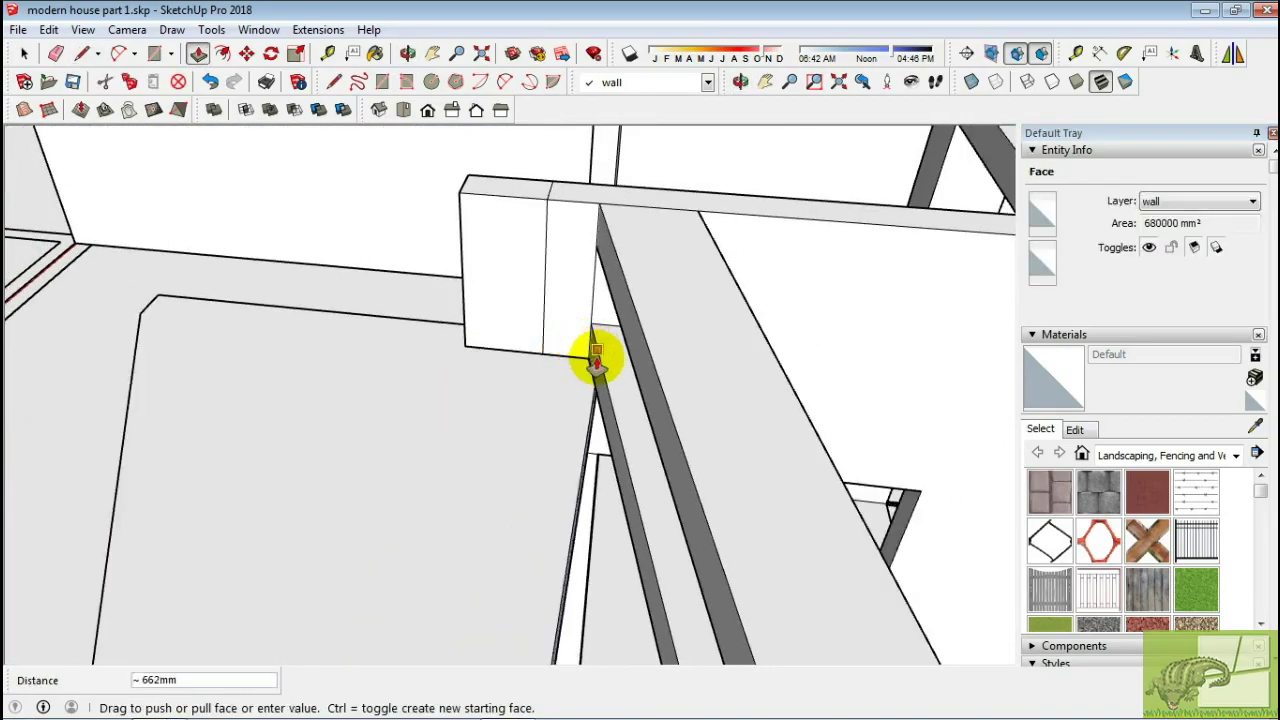
pyautogui.moveTo(590, 335)
pyautogui.mouseDown(button='middle')
pyautogui.moveTo(500, 449)
pyautogui.moveTo(777, 409)
pyautogui.moveTo(700, 357)
pyautogui.mouseUp(button='middle')
pyautogui.press('l')
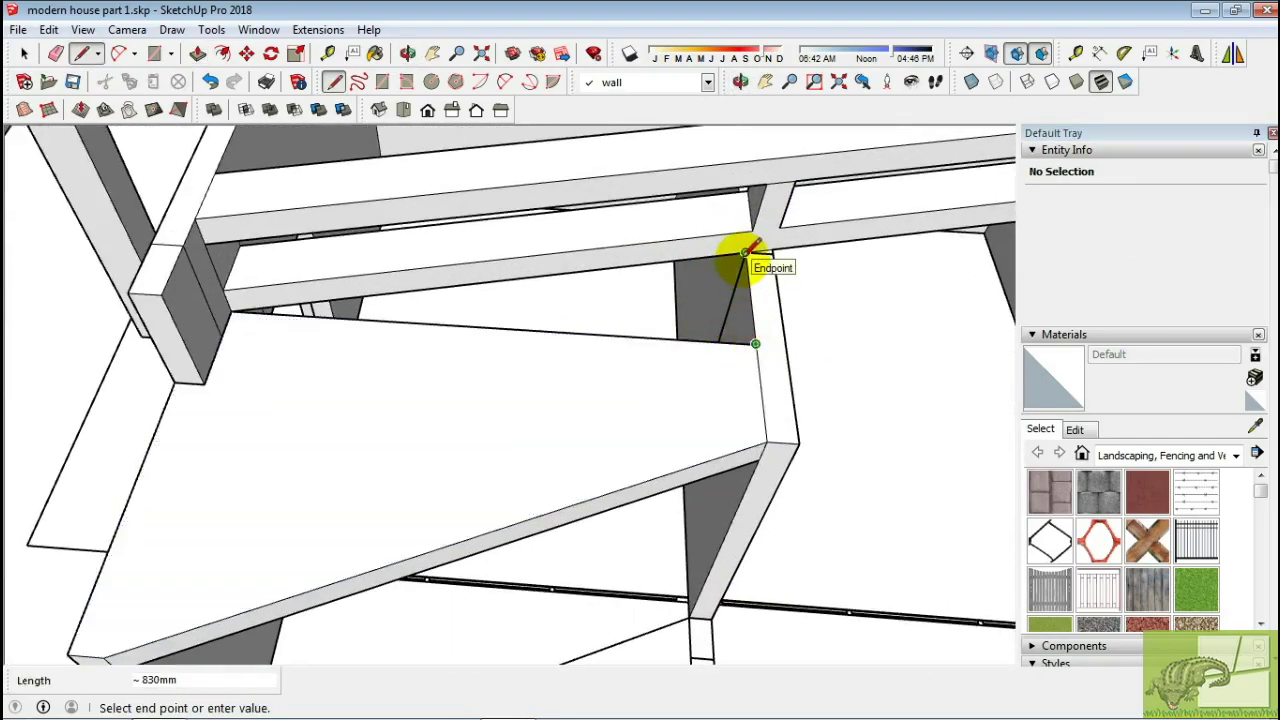
pyautogui.moveTo(350, 325)
pyautogui.mouseDown(button='middle')
pyautogui.moveTo(414, 343)
pyautogui.moveTo(423, 363)
pyautogui.moveTo(354, 346)
pyautogui.moveTo(737, 500)
pyautogui.mouseUp(button='middle')
pyautogui.press('space')
# Make the connected posts-and-slab geometry a component and inspect it from several angles.
pyautogui.tripleClick(726, 500)
pyautogui.rightClick(726, 505)
pyautogui.click(800, 345)
pyautogui.moveTo(717, 440)
pyautogui.mouseDown(button='middle')
pyautogui.moveTo(429, 466)
pyautogui.moveTo(438, 478)
pyautogui.mouseUp(button='middle')
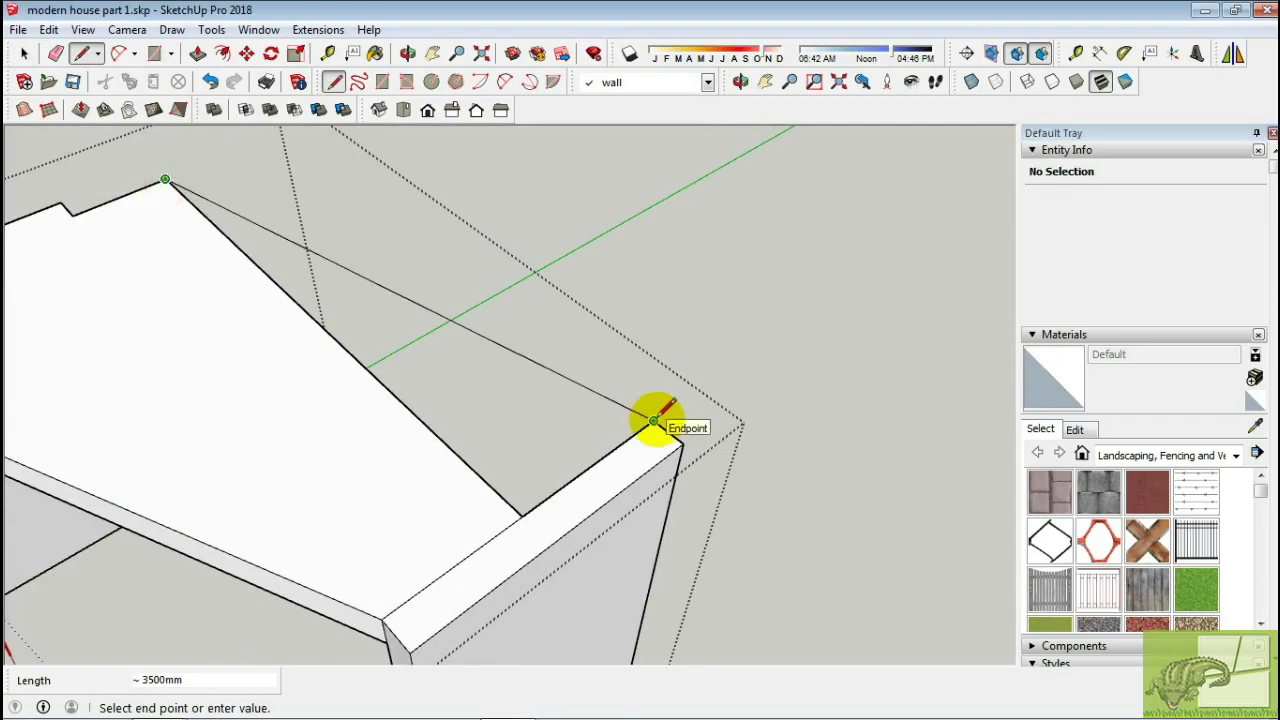
pyautogui.moveTo(573, 458)
pyautogui.mouseDown(button='middle')
pyautogui.moveTo(466, 331)
pyautogui.moveTo(344, 270)
pyautogui.mouseUp(button='middle')
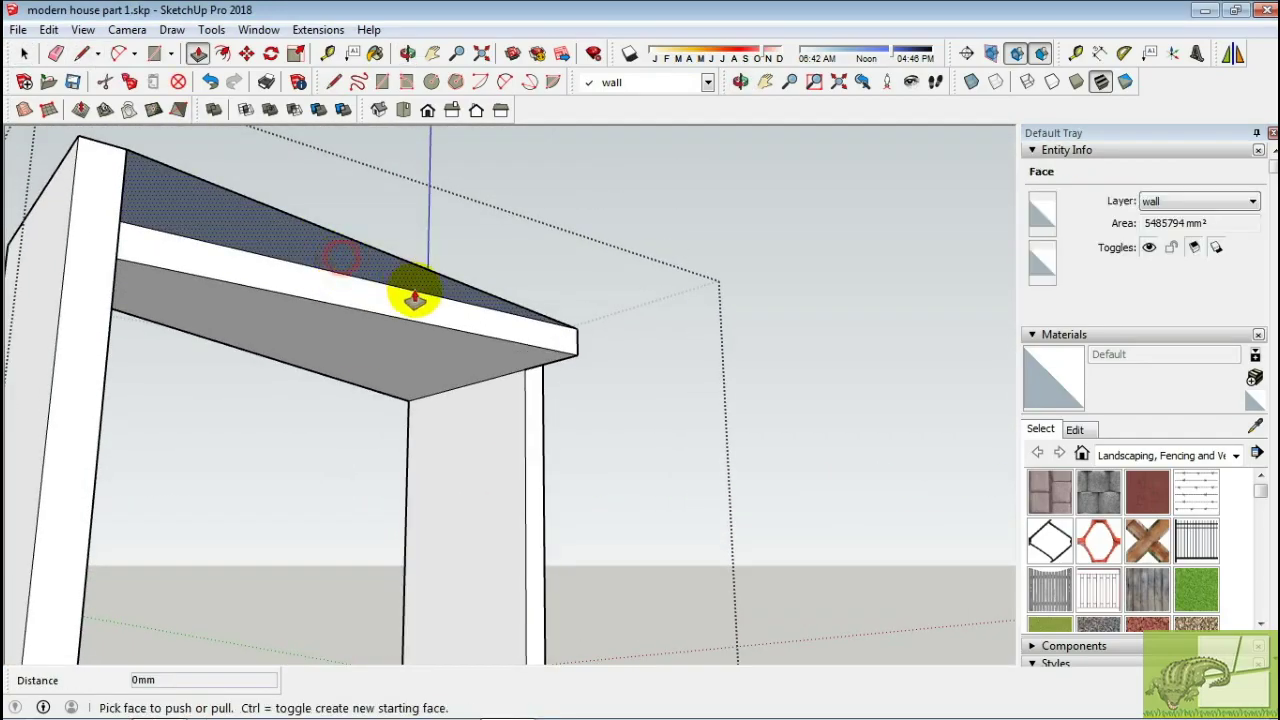
pyautogui.moveTo(427, 313)
pyautogui.mouseDown(button='middle')
pyautogui.moveTo(266, 266)
pyautogui.moveTo(224, 360)
pyautogui.mouseUp(button='middle')
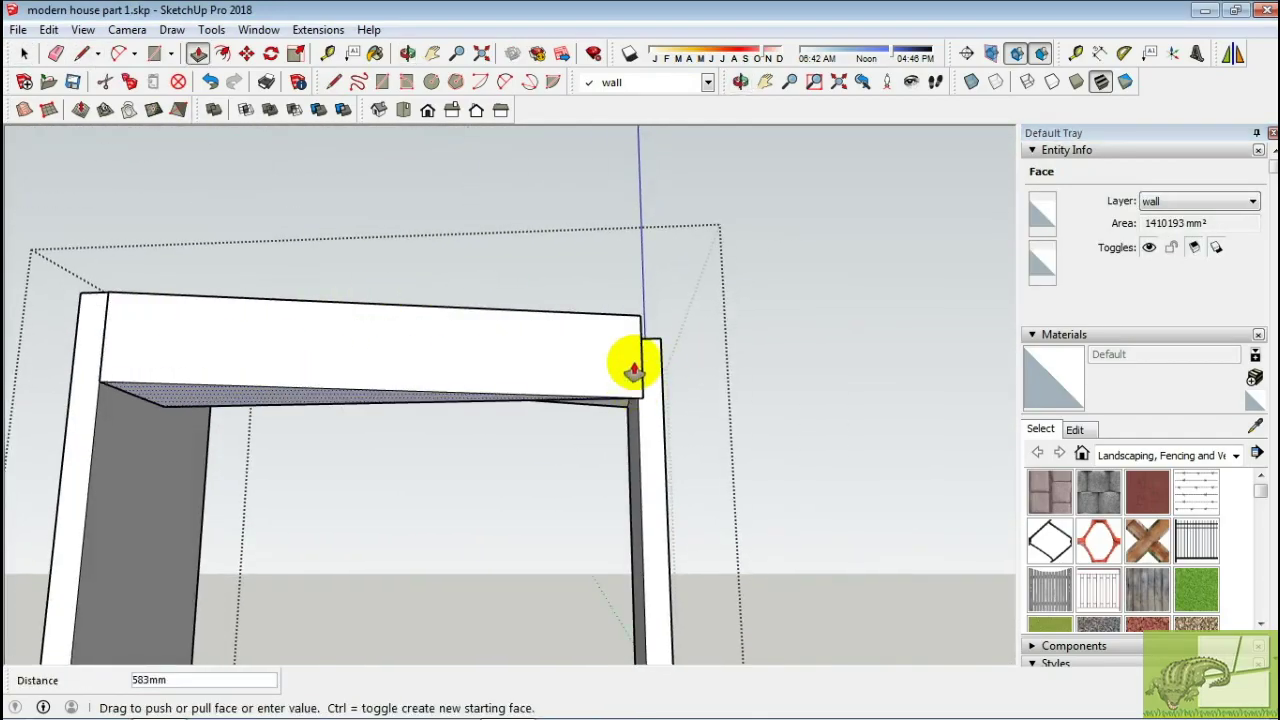
pyautogui.moveTo(634, 370)
pyautogui.mouseDown(button='middle')
pyautogui.moveTo(554, 314)
pyautogui.moveTo(349, 400)
pyautogui.moveTo(663, 337)
pyautogui.moveTo(693, 552)
pyautogui.moveTo(634, 525)
pyautogui.mouseUp(button='middle')
pyautogui.scroll(2, 705, 510)
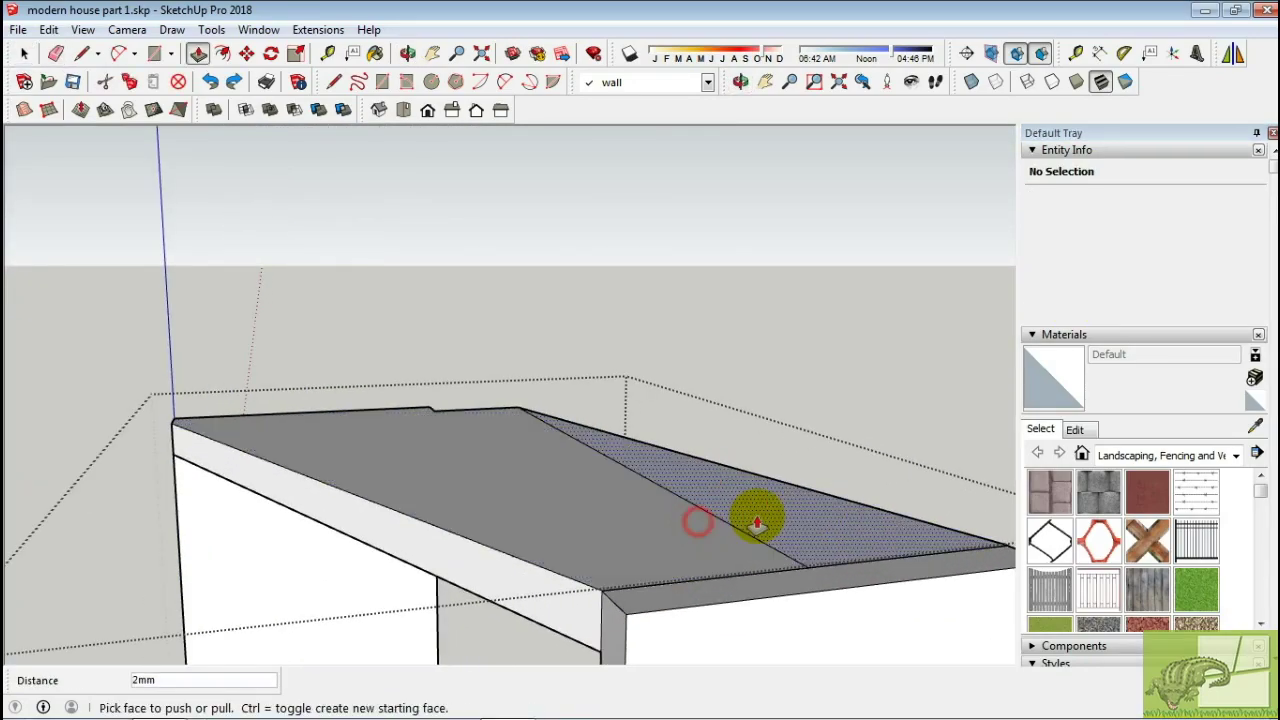
# Push/pull the frame's top face to adjust the top slab.
pyautogui.click(757, 522)
pyautogui.moveTo(757, 522)
pyautogui.mouseDown(button='middle')
pyautogui.moveTo(614, 500)
pyautogui.moveTo(863, 514)
pyautogui.moveTo(877, 486)
pyautogui.moveTo(844, 484)
pyautogui.mouseUp(button='middle')
pyautogui.click(844, 484)
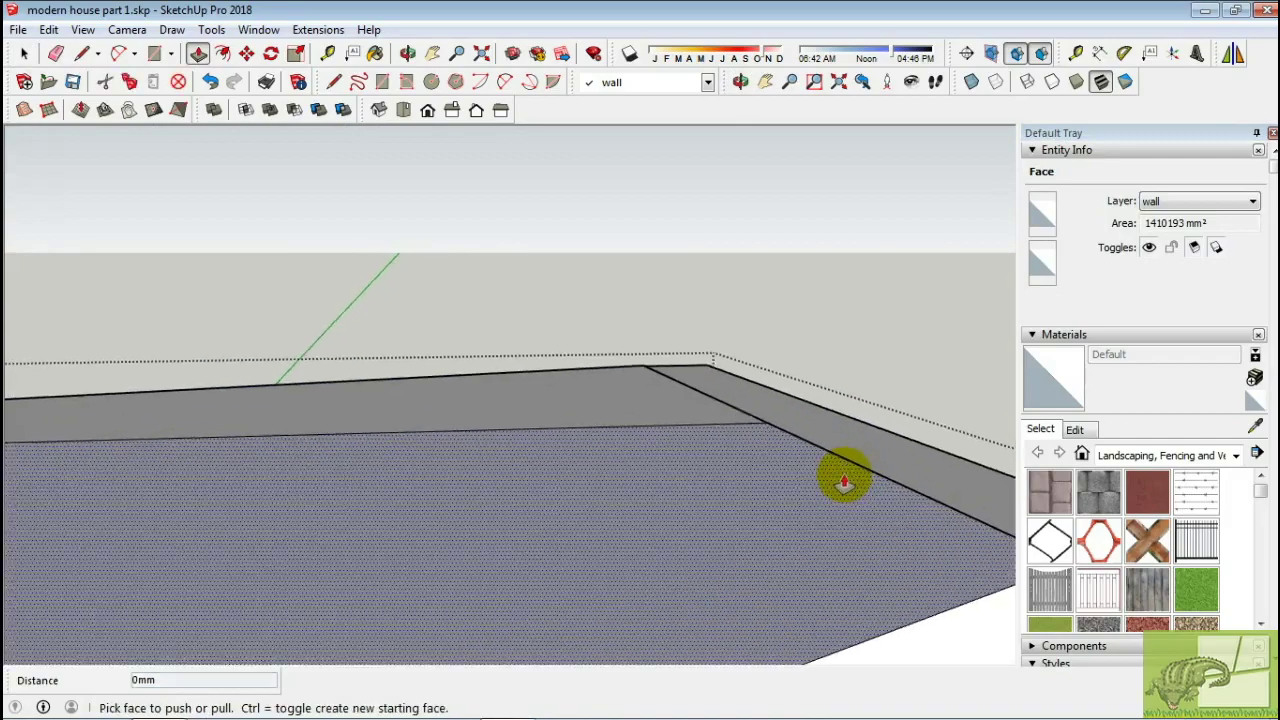
pyautogui.press('e')
pyautogui.moveTo(755, 475)
pyautogui.mouseDown(button='middle')
pyautogui.moveTo(757, 414)
pyautogui.moveTo(777, 491)
pyautogui.moveTo(815, 478)
pyautogui.mouseUp(button='middle')
pyautogui.press('l')
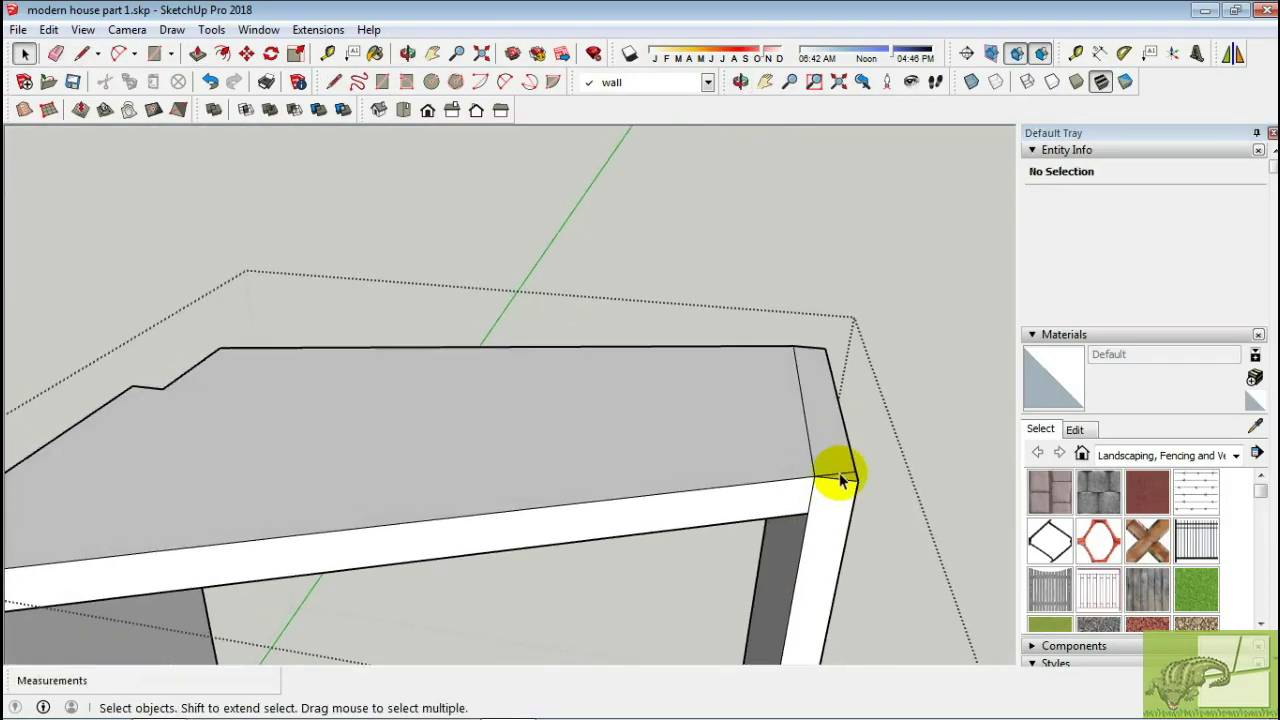
pyautogui.press('p')
pyautogui.scroll(-3, 780, 560)
pyautogui.scroll(-2, 612, 610)
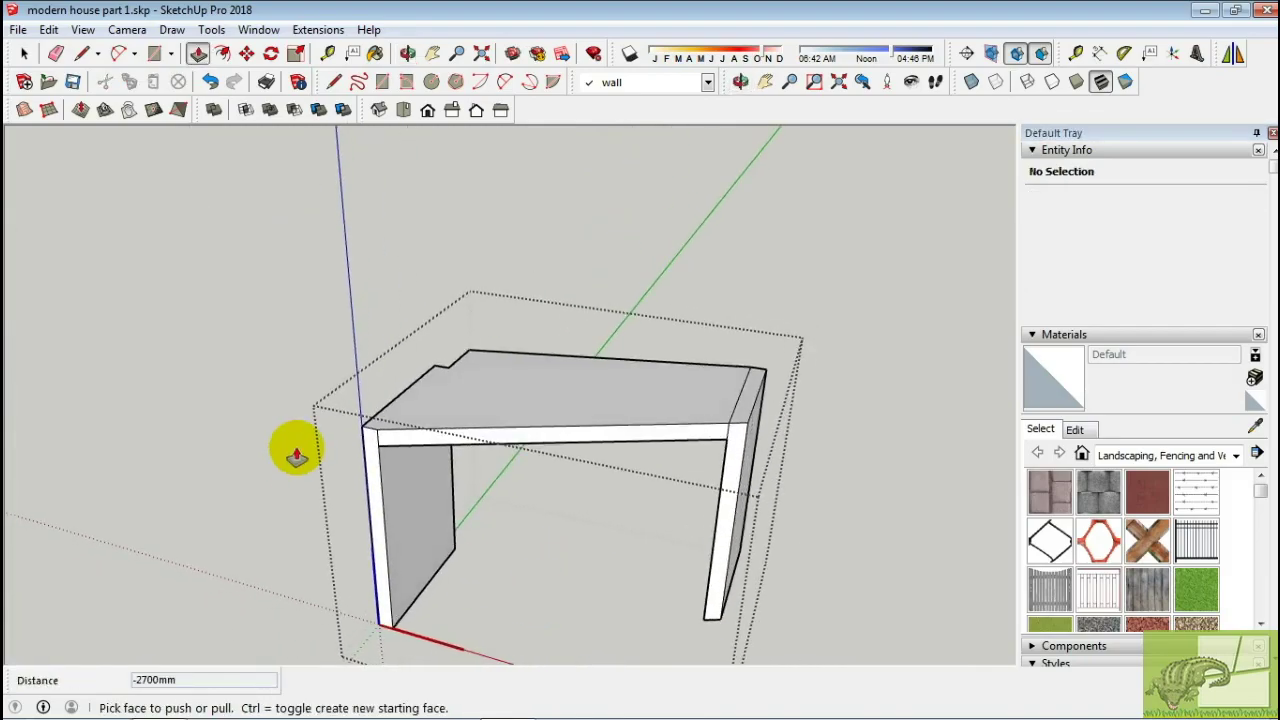
# Select the corner post's vertical edge and review the frame among the house walls.
pyautogui.moveTo(296, 455)
pyautogui.mouseDown(button='middle')
pyautogui.moveTo(809, 386)
pyautogui.moveTo(623, 409)
pyautogui.moveTo(636, 453)
pyautogui.mouseUp(button='middle')
pyautogui.scroll(-3, 751, 366)
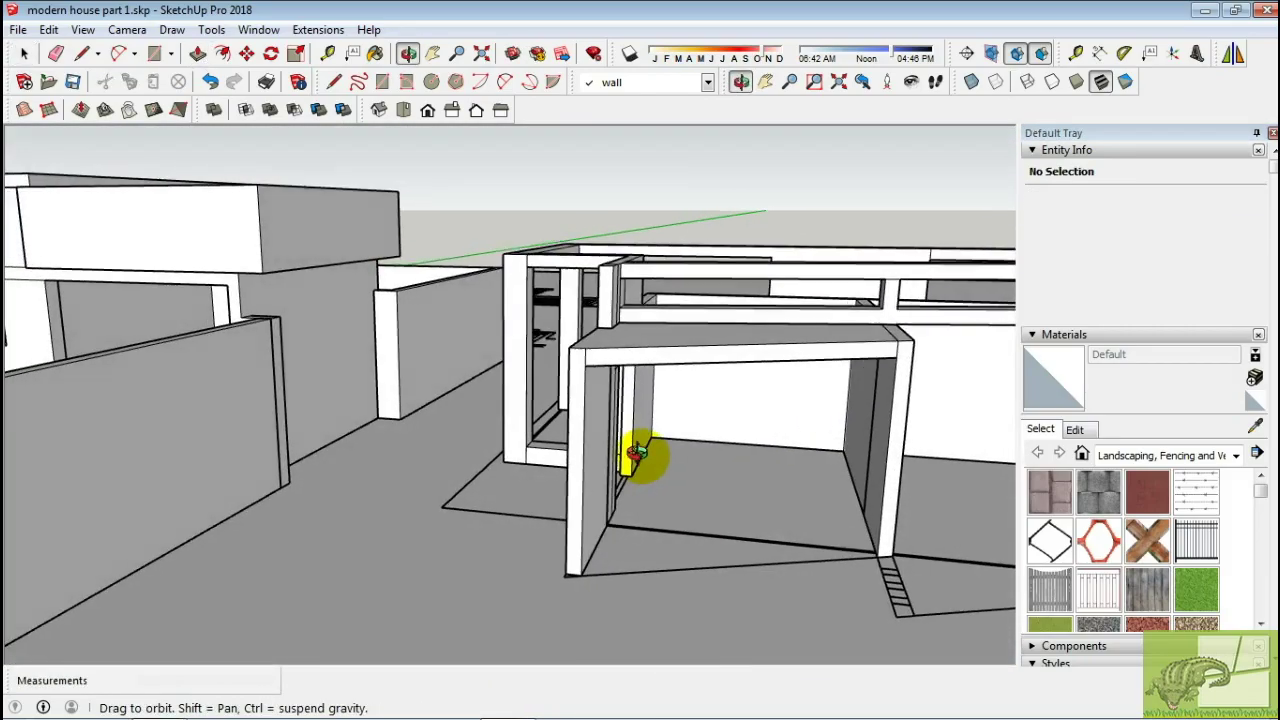
pyautogui.scroll(3, 616, 541)
pyautogui.scroll(3, 623, 591)
pyautogui.scroll(3, 580, 563)
pyautogui.click(582, 563)
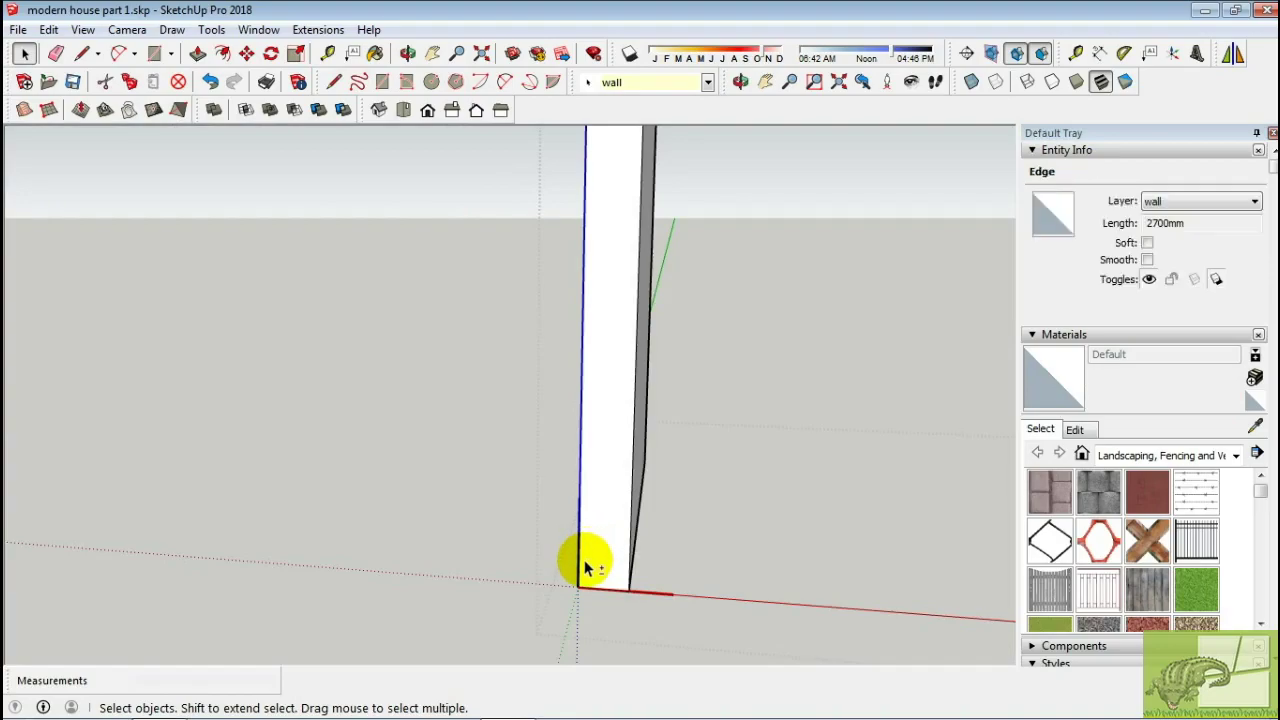
pyautogui.scroll(-2, 768, 628)
pyautogui.press('m')
pyautogui.press('space')
pyautogui.scroll(-3, 851, 523)
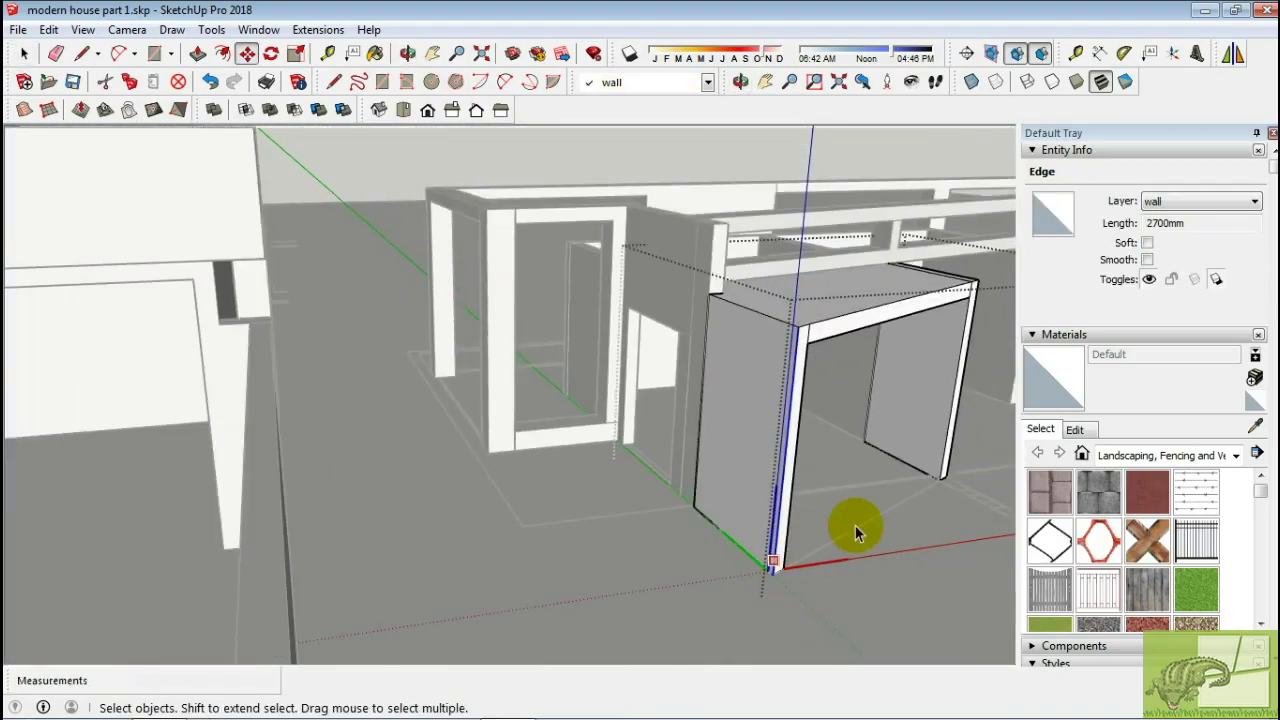
pyautogui.moveTo(851, 523)
pyautogui.mouseDown(button='middle')
pyautogui.moveTo(647, 597)
pyautogui.moveTo(543, 586)
pyautogui.moveTo(423, 491)
pyautogui.moveTo(449, 506)
pyautogui.mouseUp(button='middle')
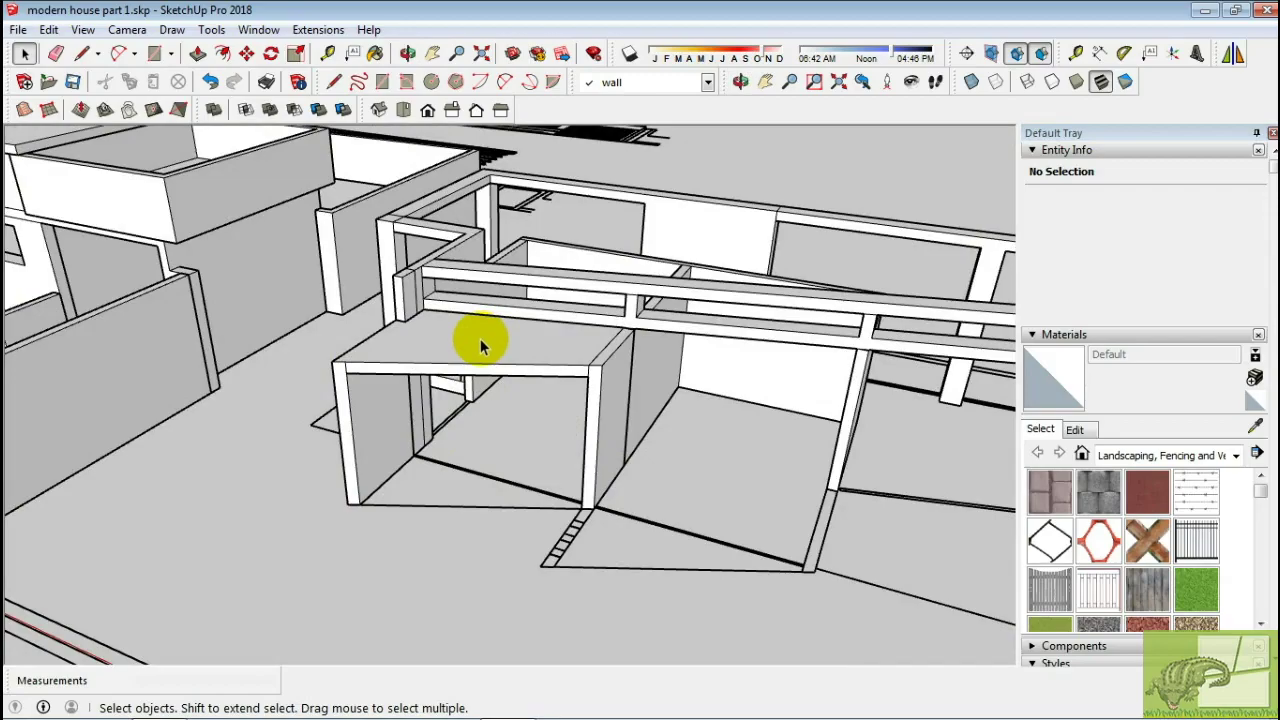
pyautogui.moveTo(480, 343)
pyautogui.mouseDown(button='middle')
pyautogui.moveTo(451, 343)
pyautogui.moveTo(509, 357)
pyautogui.moveTo(840, 365)
pyautogui.moveTo(627, 327)
pyautogui.moveTo(194, 326)
pyautogui.moveTo(553, 311)
pyautogui.mouseUp(button='middle')
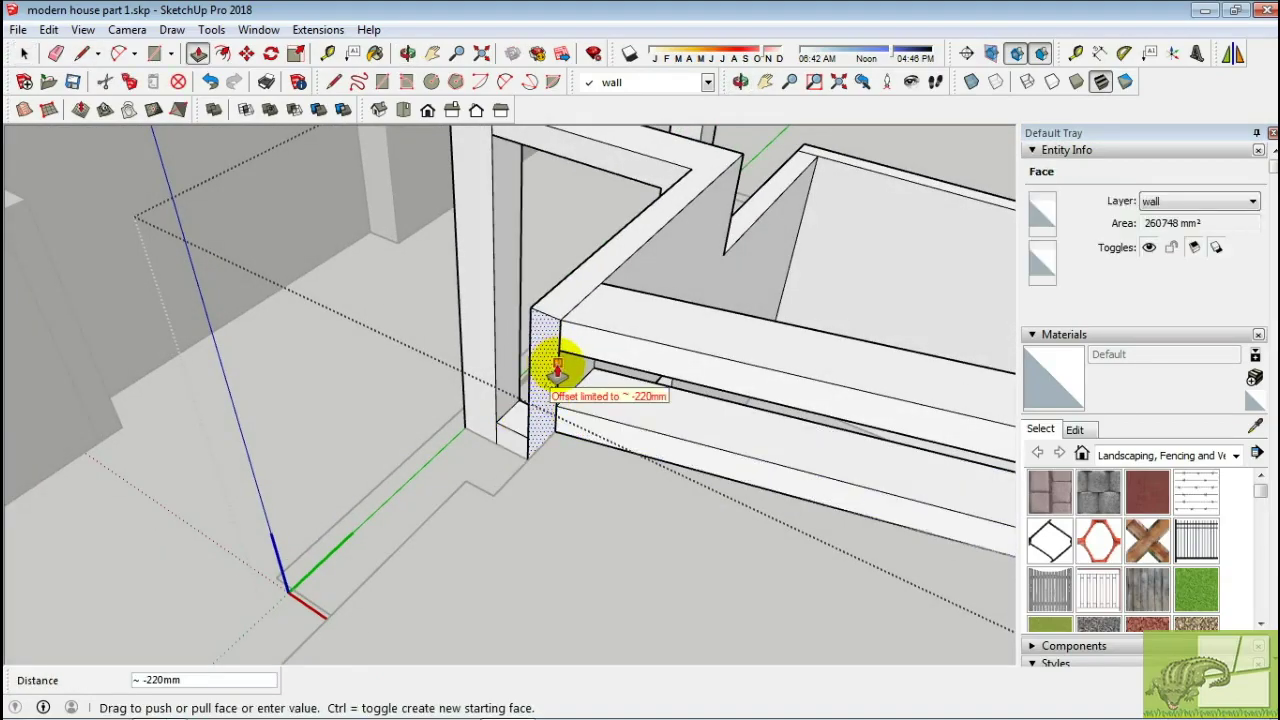
# Edit the door-frame column group and extend its face to meet the wall.
pyautogui.moveTo(557, 370)
pyautogui.mouseDown(button='middle')
pyautogui.moveTo(757, 486)
pyautogui.moveTo(834, 417)
pyautogui.moveTo(778, 378)
pyautogui.mouseUp(button='middle')
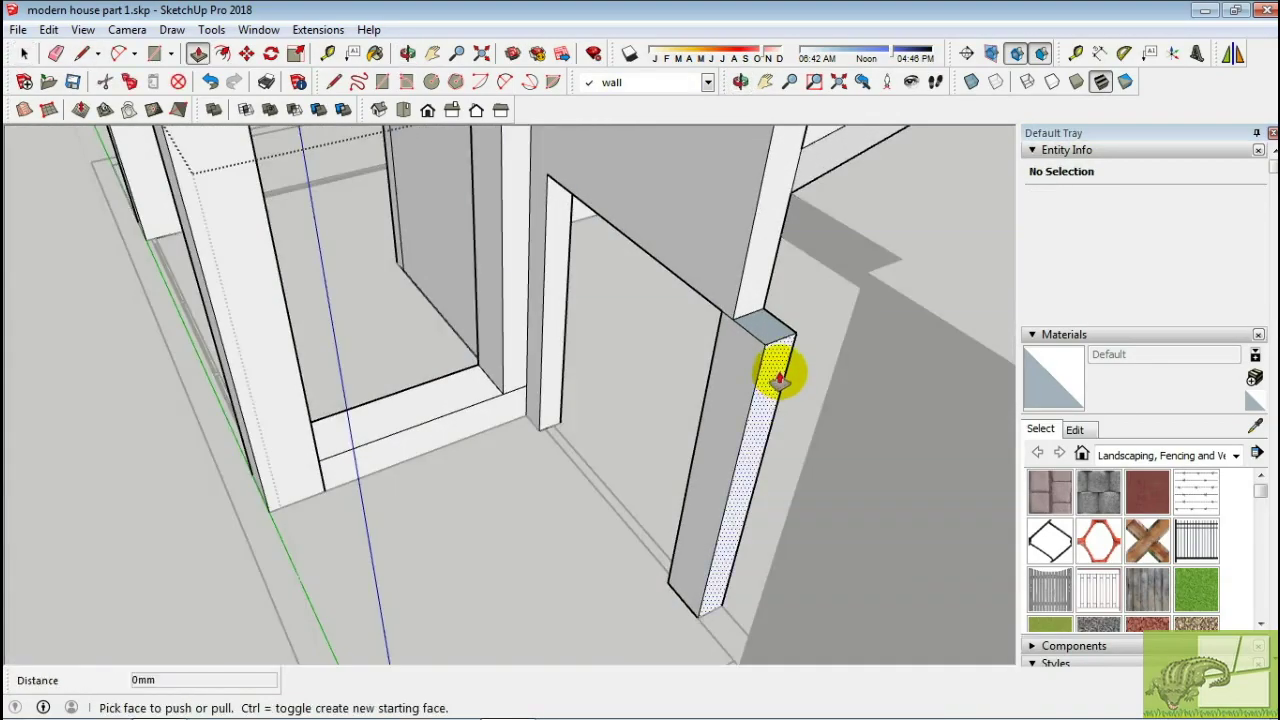
pyautogui.moveTo(750, 262)
pyautogui.mouseDown(button='middle')
pyautogui.moveTo(866, 354)
pyautogui.moveTo(829, 383)
pyautogui.moveTo(876, 492)
pyautogui.mouseUp(button='middle')
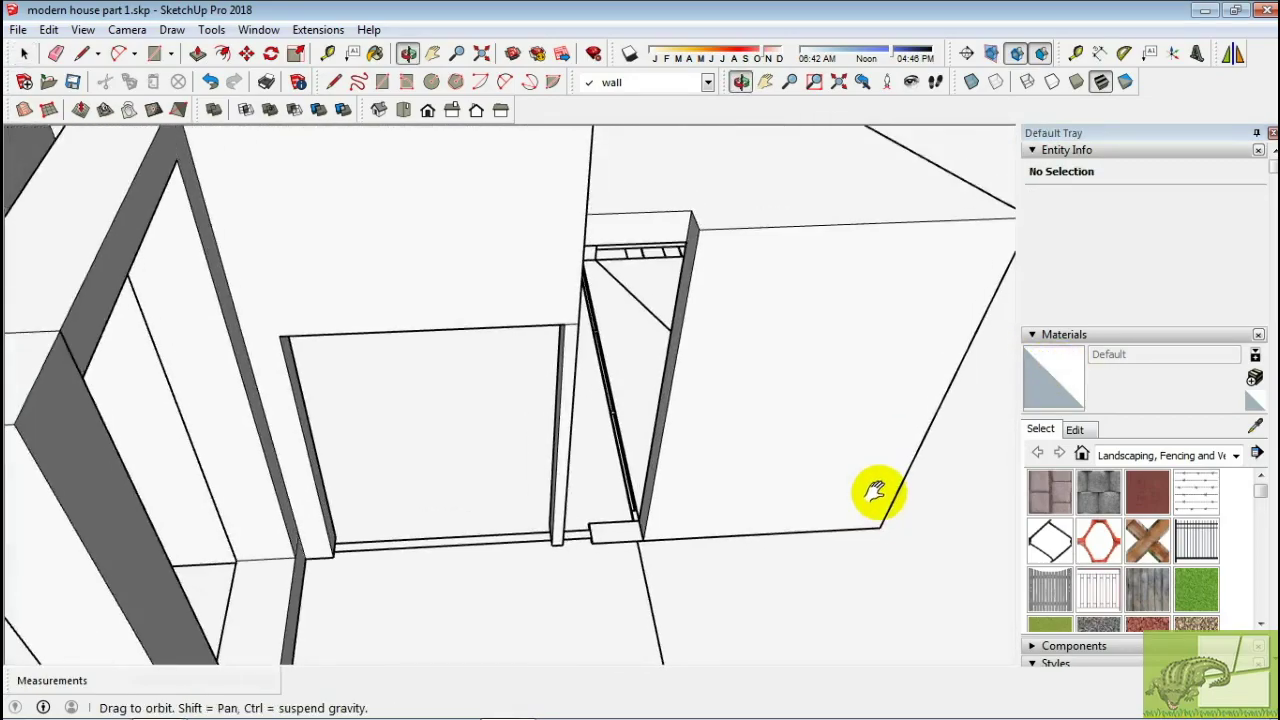
pyautogui.doubleClick(664, 356)
pyautogui.moveTo(614, 203); pyautogui.dragTo(577, 191, button='middle')
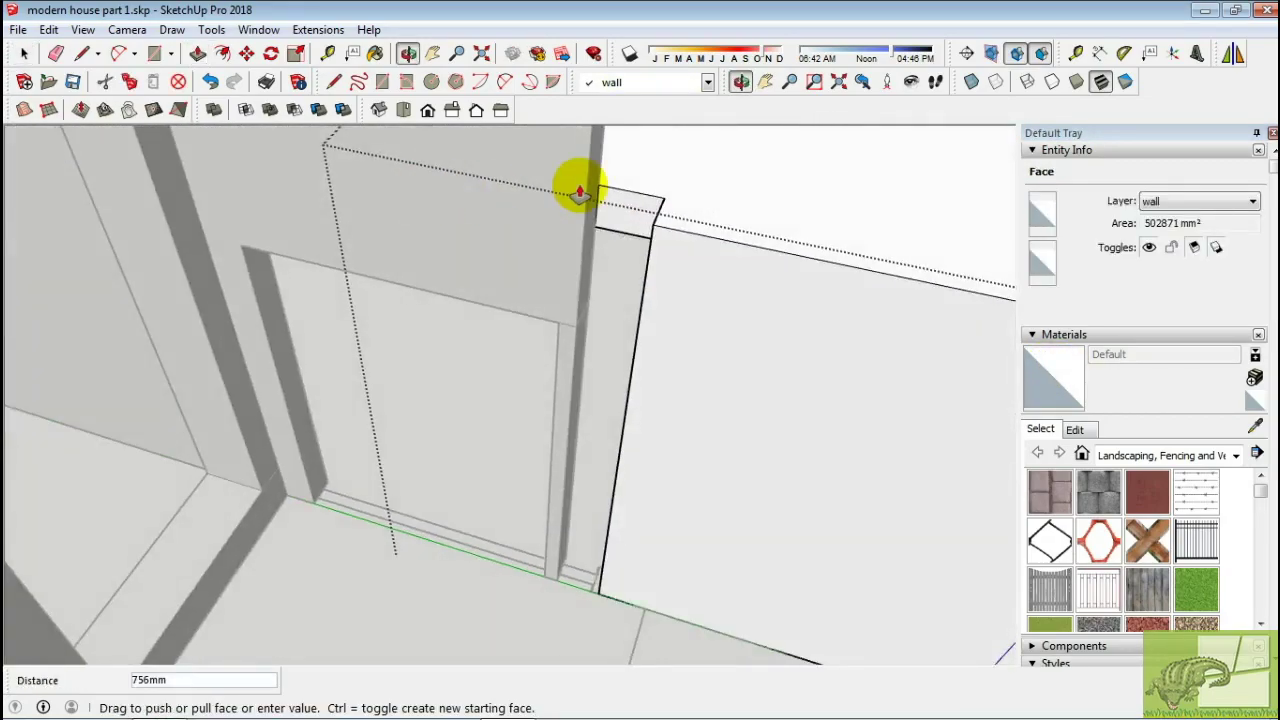
pyautogui.click(631, 251)
pyautogui.moveTo(631, 251)
pyautogui.mouseDown(button='middle')
pyautogui.moveTo(429, 329)
pyautogui.moveTo(562, 322)
pyautogui.moveTo(614, 340)
pyautogui.moveTo(686, 337)
pyautogui.moveTo(666, 306)
pyautogui.mouseUp(button='middle')
# Select the slab-topped wall frame component from below.
pyautogui.press('e')
pyautogui.moveTo(738, 357)
pyautogui.mouseDown(button='middle')
pyautogui.moveTo(703, 240)
pyautogui.moveTo(729, 289)
pyautogui.moveTo(470, 380)
pyautogui.moveTo(494, 486)
pyautogui.mouseUp(button='middle')
pyautogui.press('space')
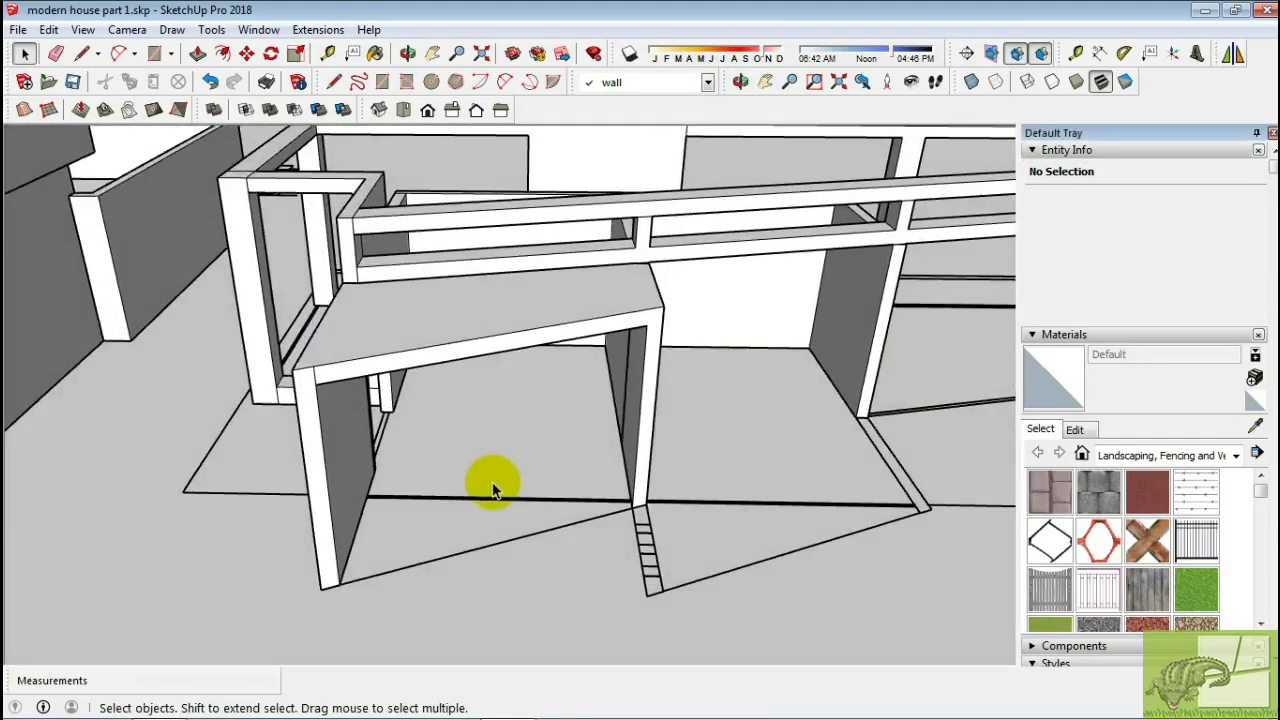
pyautogui.click(366, 491)
pyautogui.moveTo(366, 491); pyautogui.dragTo(351, 529, button='middle')
pyautogui.scroll(2, 410, 525)
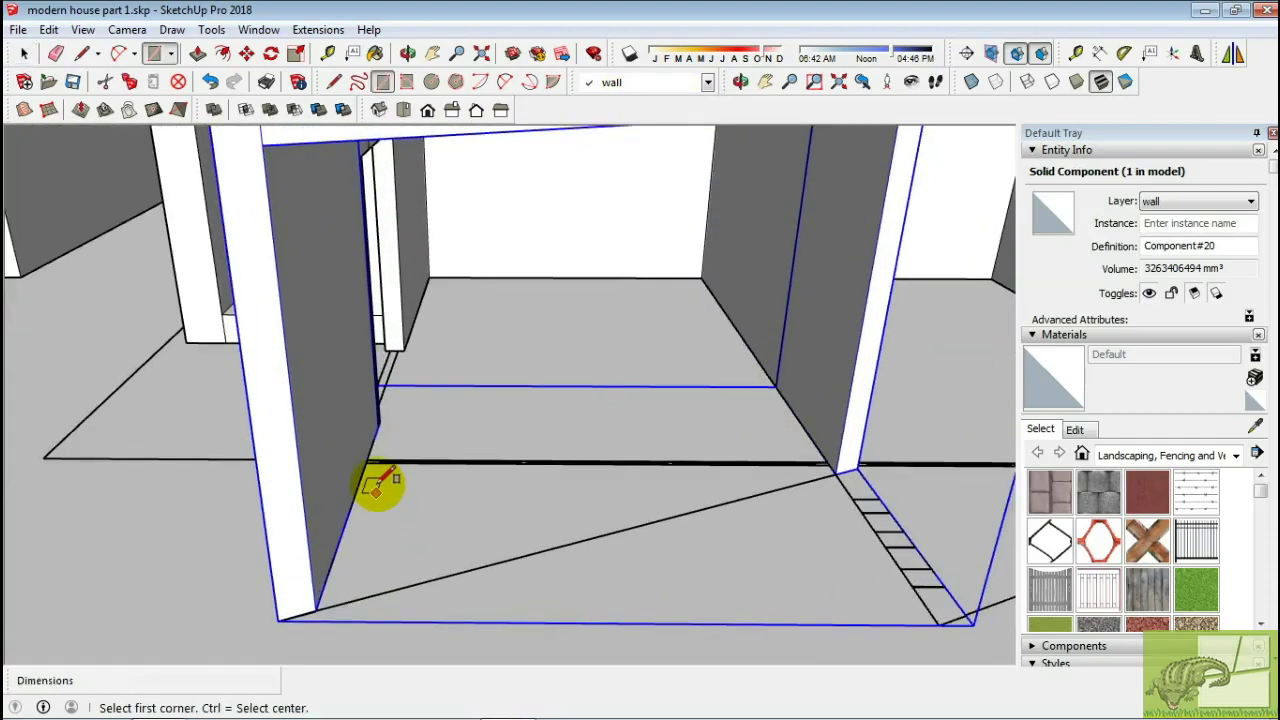
# Draw a floor rectangle under the frame out to the wall corner.
pyautogui.scroll(2, 376, 486)
pyautogui.moveTo(366, 455)
pyautogui.mouseDown(button='middle')
pyautogui.moveTo(414, 451)
pyautogui.moveTo(314, 434)
pyautogui.moveTo(190, 548)
pyautogui.mouseUp(button='middle')
pyautogui.click(135, 600)
pyautogui.scroll(2, 860, 500)
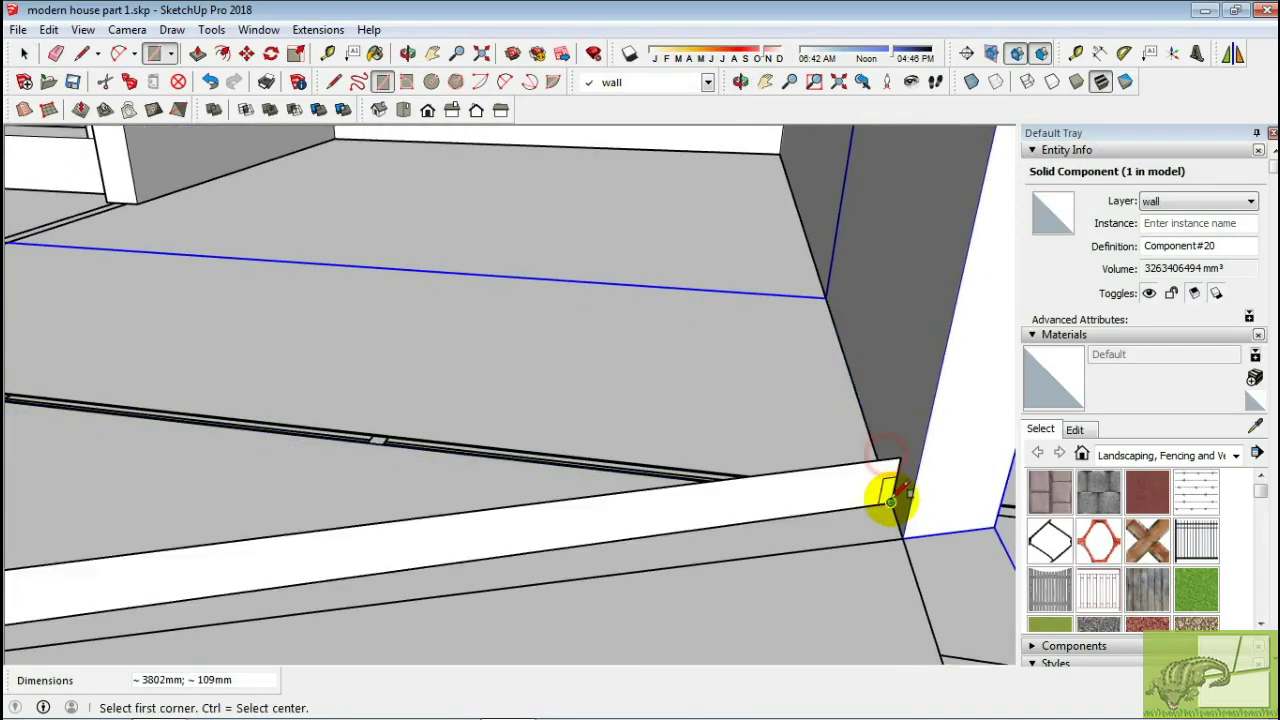
pyautogui.moveTo(322, 587)
pyautogui.mouseDown(button='middle')
pyautogui.moveTo(557, 517)
pyautogui.moveTo(266, 534)
pyautogui.mouseUp(button='middle')
pyautogui.click(263, 541)
pyautogui.scroll(3, 908, 457)
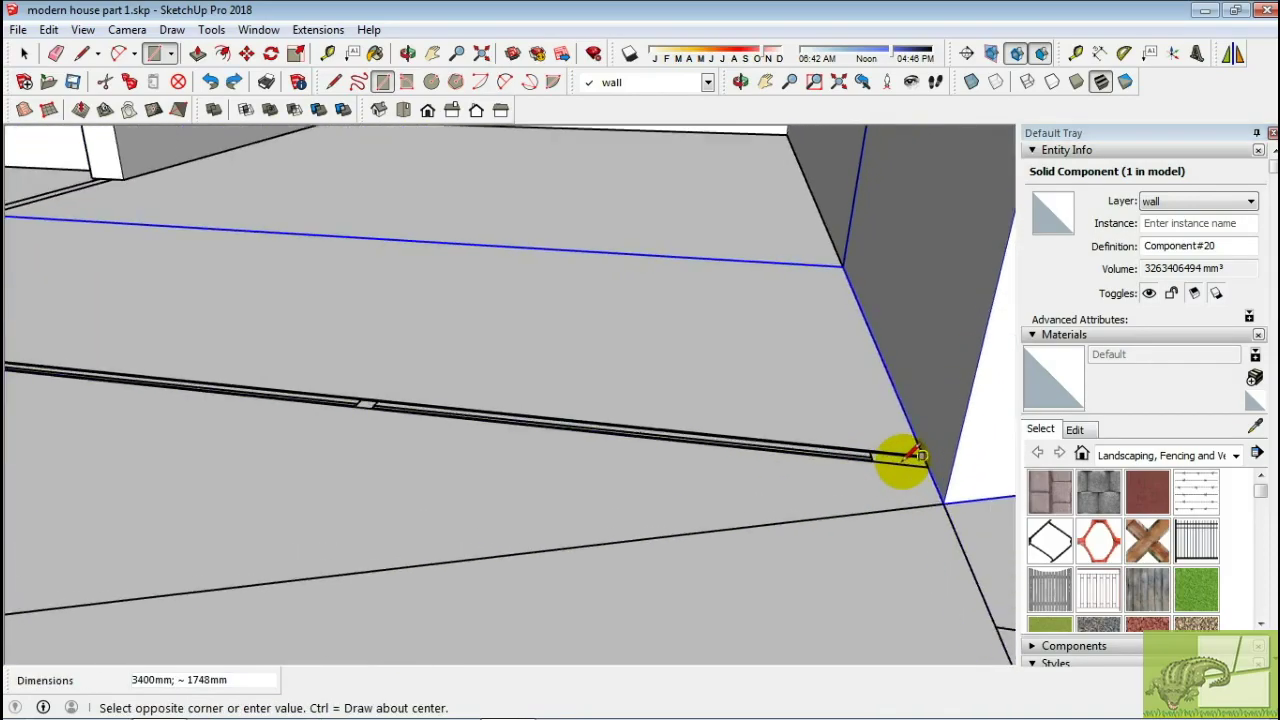
pyautogui.click(928, 462)
pyautogui.scroll(-3, 928, 462)
# Draw a line across the rectangle to the wall endpoint, confirming the entered distance.
pyautogui.press('l')
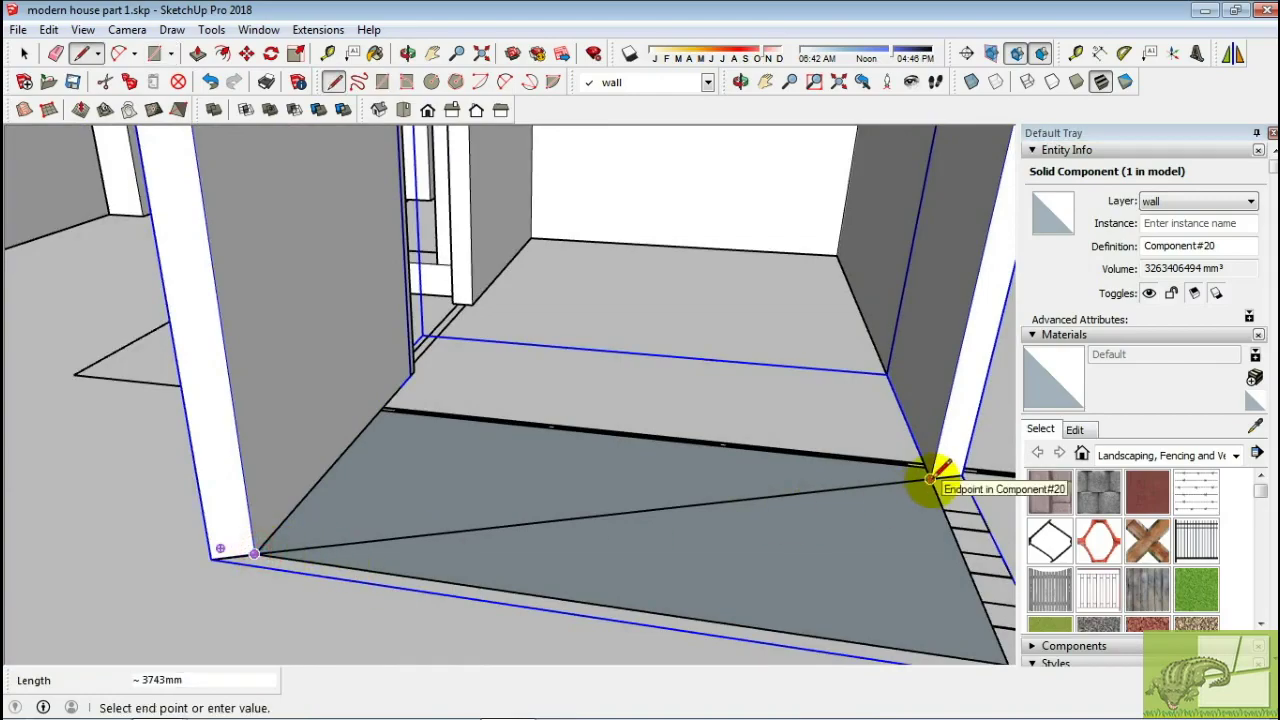
pyautogui.click(930, 478)
pyautogui.press('space')
pyautogui.moveTo(930, 478); pyautogui.dragTo(771, 551, button='middle')
pyautogui.press('e')
pyautogui.moveTo(900, 600); pyautogui.dragTo(760, 278, button='middle')
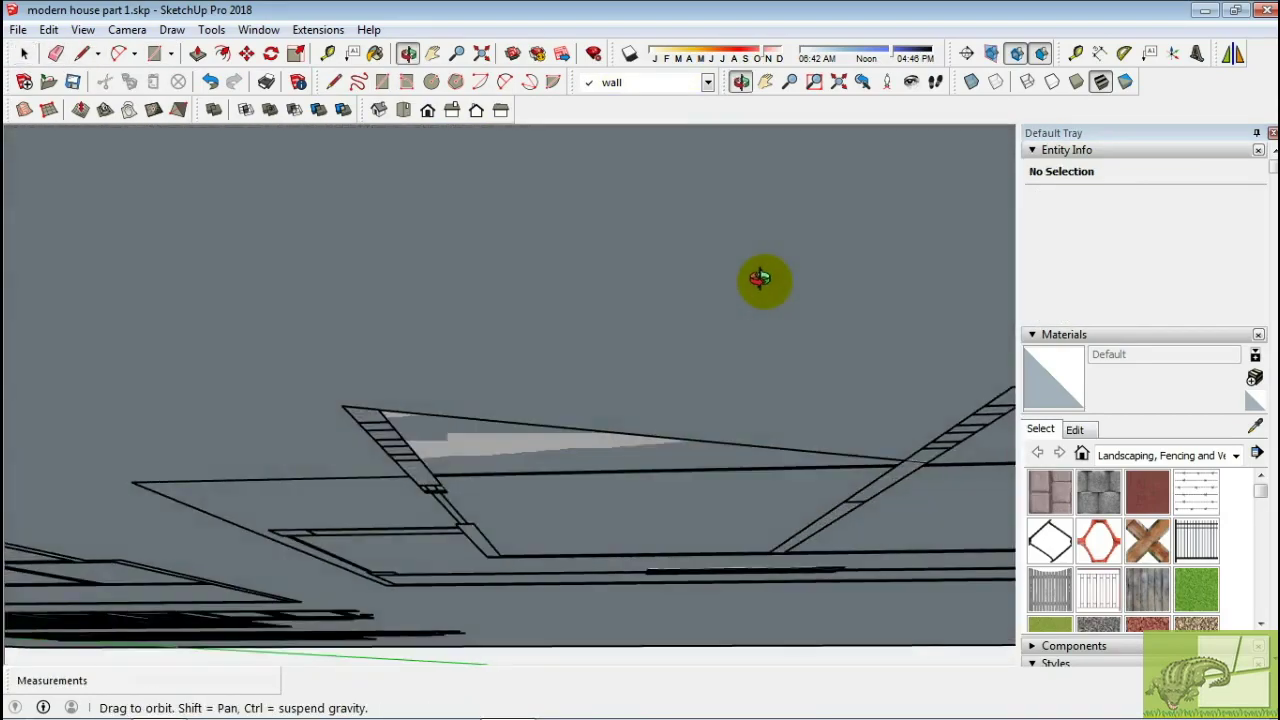
pyautogui.press('Return')
# Move-copy the frame component to place a second instance alongside.
pyautogui.press('space')
pyautogui.moveTo(580, 470)
pyautogui.mouseDown(button='middle')
pyautogui.moveTo(634, 483)
pyautogui.moveTo(538, 528)
pyautogui.moveTo(488, 418)
pyautogui.moveTo(749, 409)
pyautogui.moveTo(750, 430)
pyautogui.moveTo(651, 437)
pyautogui.moveTo(580, 570)
pyautogui.mouseUp(button='middle')
pyautogui.click(488, 418)
pyautogui.press('m')
pyautogui.moveTo(870, 535)
pyautogui.mouseDown(button='middle')
pyautogui.moveTo(671, 529)
pyautogui.moveTo(834, 406)
pyautogui.moveTo(668, 420)
pyautogui.moveTo(678, 449)
pyautogui.mouseUp(button='middle')
pyautogui.press('space')
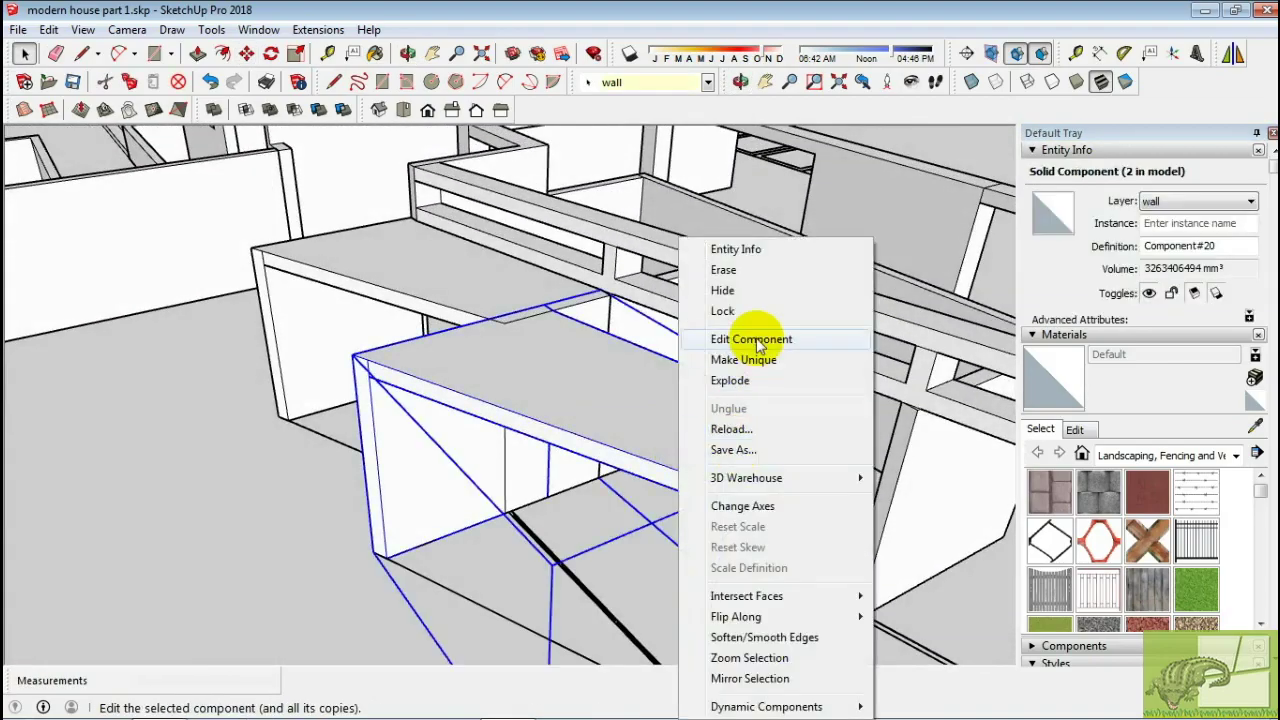
# Push/pull the copied frame's wall faces to resize them.
pyautogui.moveTo(762, 538); pyautogui.dragTo(486, 448, button='middle')
pyautogui.press('p')
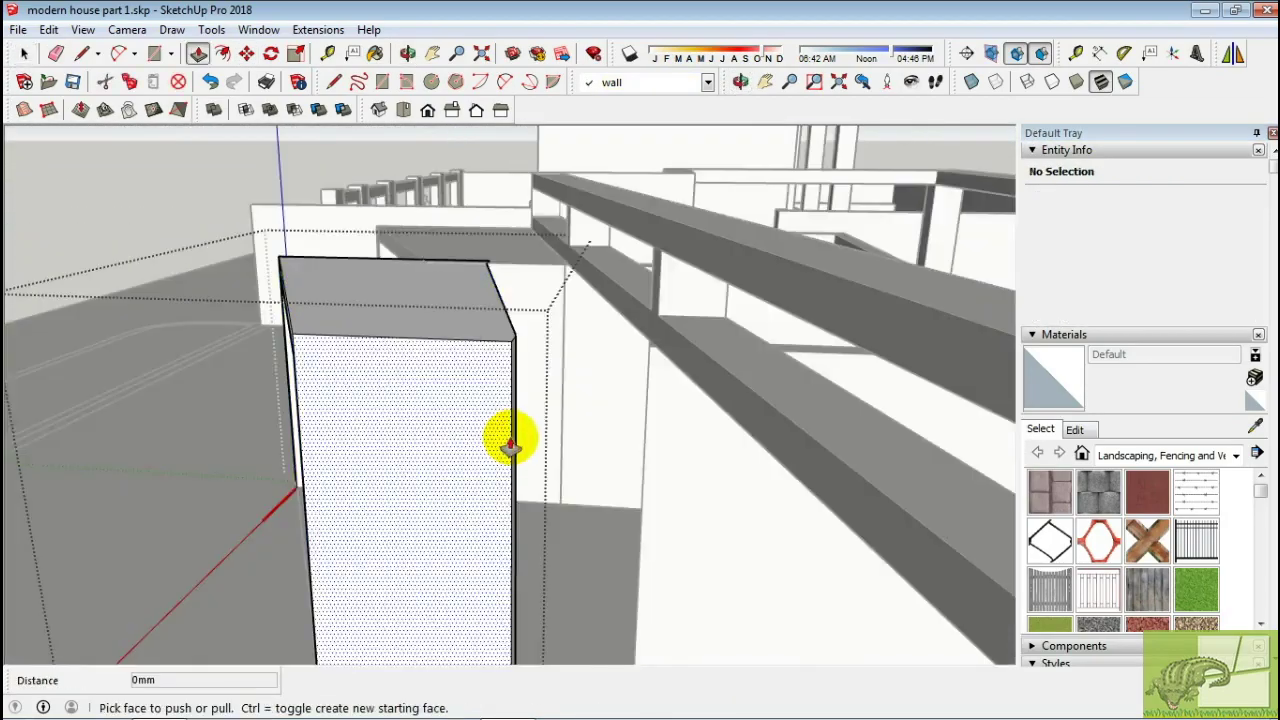
pyautogui.moveTo(640, 508)
pyautogui.mouseDown(button='middle')
pyautogui.moveTo(623, 523)
pyautogui.moveTo(500, 286)
pyautogui.mouseUp(button='middle')
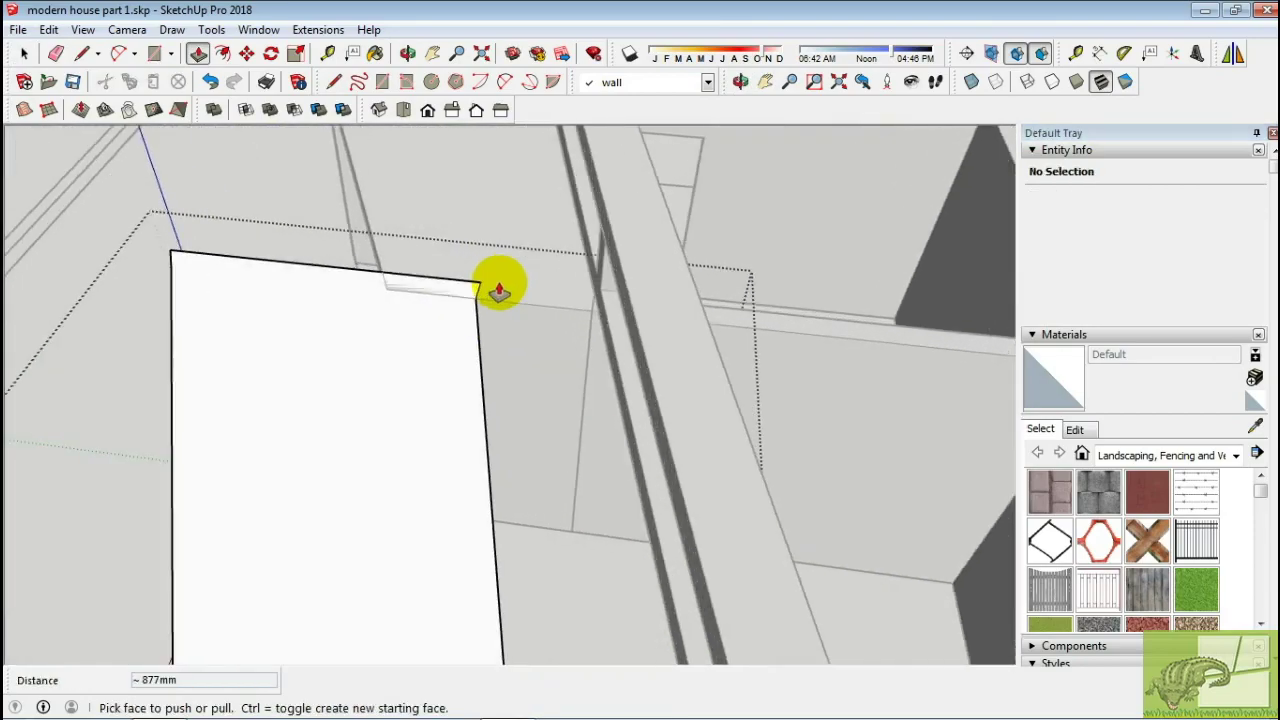
pyautogui.scroll(2, 495, 320)
pyautogui.moveTo(428, 318)
pyautogui.mouseDown(button='middle')
pyautogui.moveTo(294, 286)
pyautogui.moveTo(478, 289)
pyautogui.moveTo(337, 300)
pyautogui.moveTo(443, 329)
pyautogui.moveTo(604, 410)
pyautogui.mouseUp(button='middle')
pyautogui.press('l')
pyautogui.click(449, 334)
pyautogui.scroll(-2, 449, 334)
pyautogui.scroll(-3, 604, 410)
pyautogui.press('space')
pyautogui.scroll(3, 509, 343)
pyautogui.click(509, 343)
# Move the top slab's edge by 200mm to reshape the copy's top.
pyautogui.moveTo(449, 340)
pyautogui.mouseDown(button='middle')
pyautogui.moveTo(520, 246)
pyautogui.moveTo(571, 223)
pyautogui.moveTo(366, 237)
pyautogui.moveTo(414, 191)
pyautogui.mouseUp(button='middle')
pyautogui.scroll(3, 397, 163)
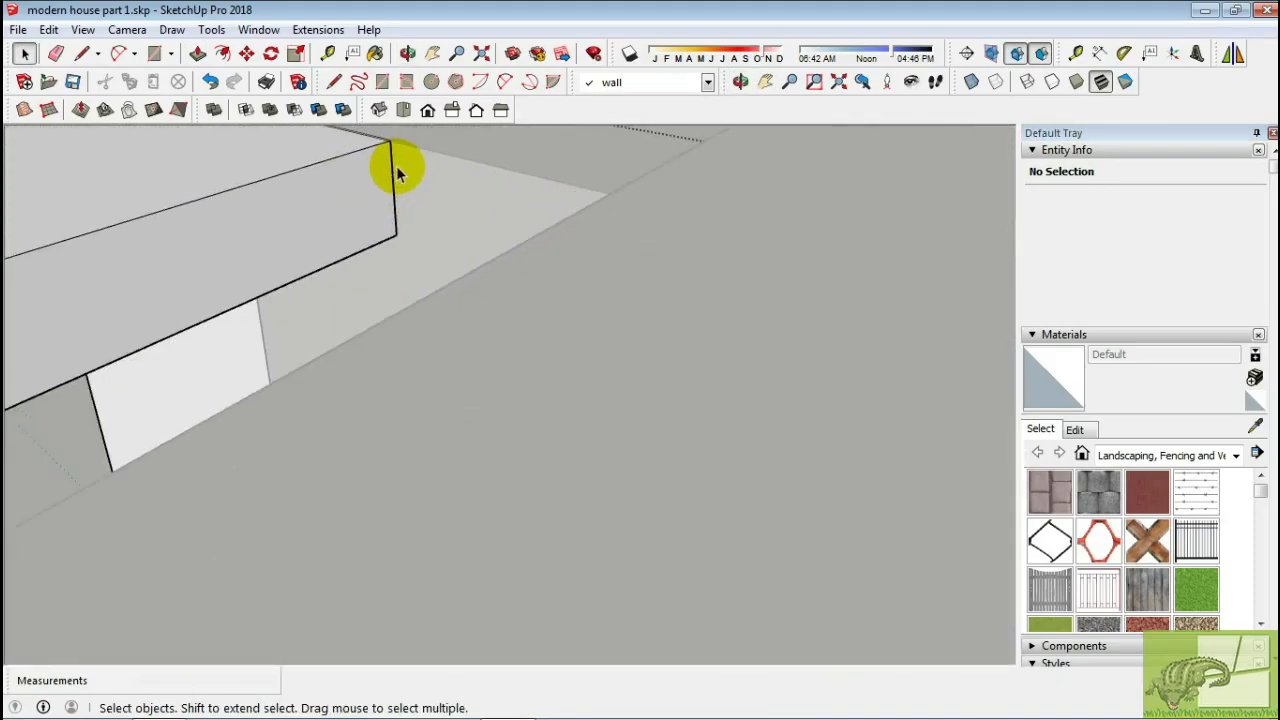
pyautogui.scroll(3, 421, 255)
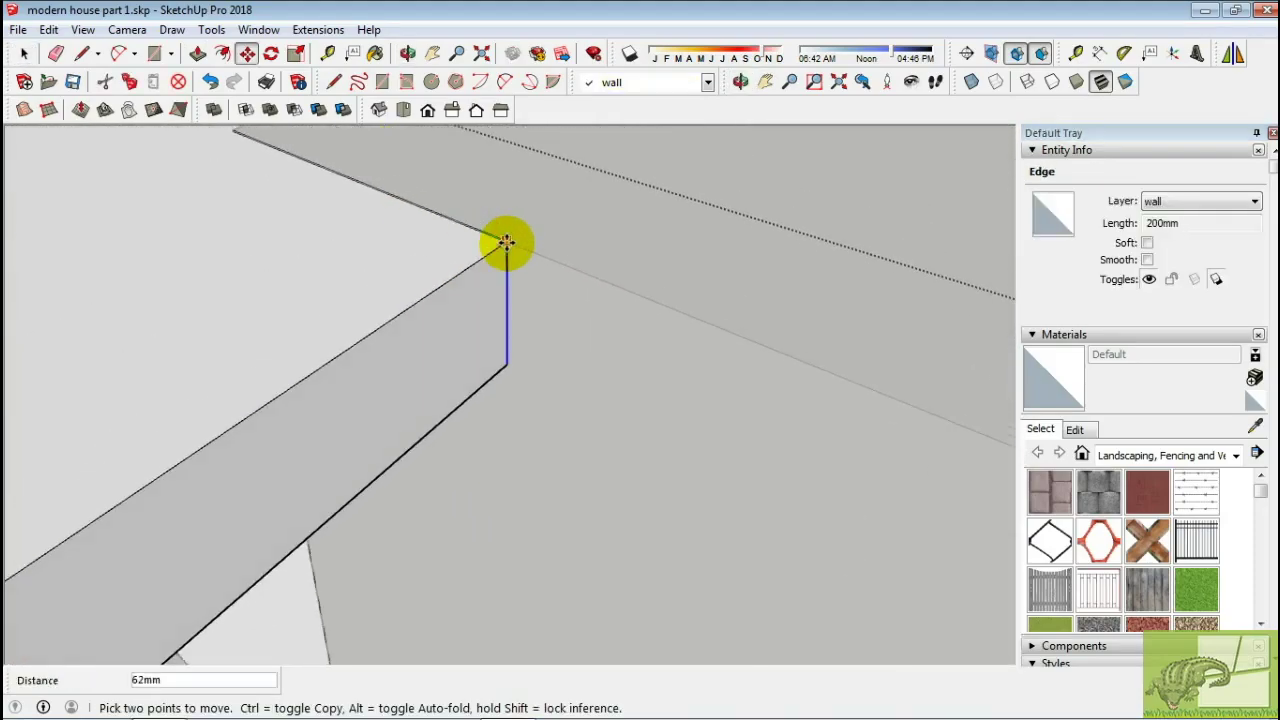
pyautogui.moveTo(507, 242)
pyautogui.mouseDown(button='middle')
pyautogui.moveTo(786, 249)
pyautogui.moveTo(623, 294)
pyautogui.moveTo(612, 318)
pyautogui.mouseUp(button='middle')
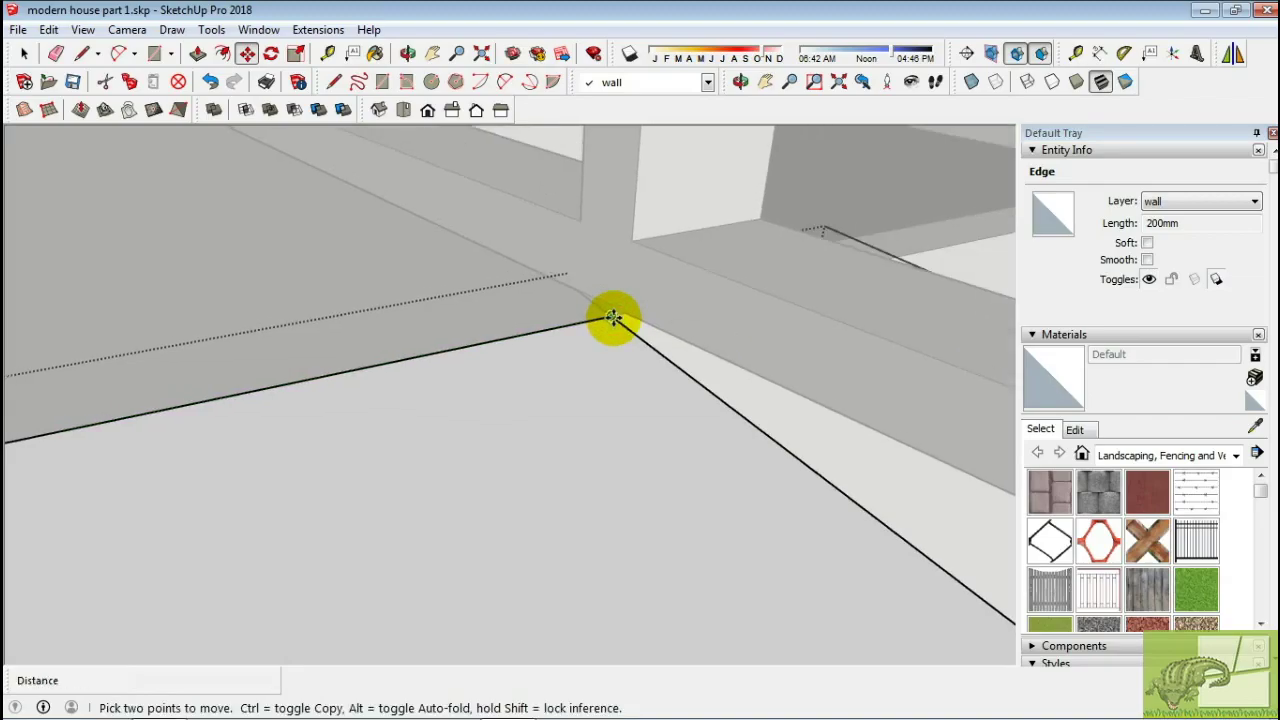
pyautogui.scroll(-3, 613, 318)
pyautogui.moveTo(686, 400); pyautogui.dragTo(472, 362, button='middle')
pyautogui.moveTo(743, 440)
pyautogui.mouseDown(button='middle')
pyautogui.moveTo(120, 457)
pyautogui.moveTo(129, 286)
pyautogui.moveTo(723, 337)
pyautogui.moveTo(686, 407)
pyautogui.mouseUp(button='middle')
pyautogui.press('m')
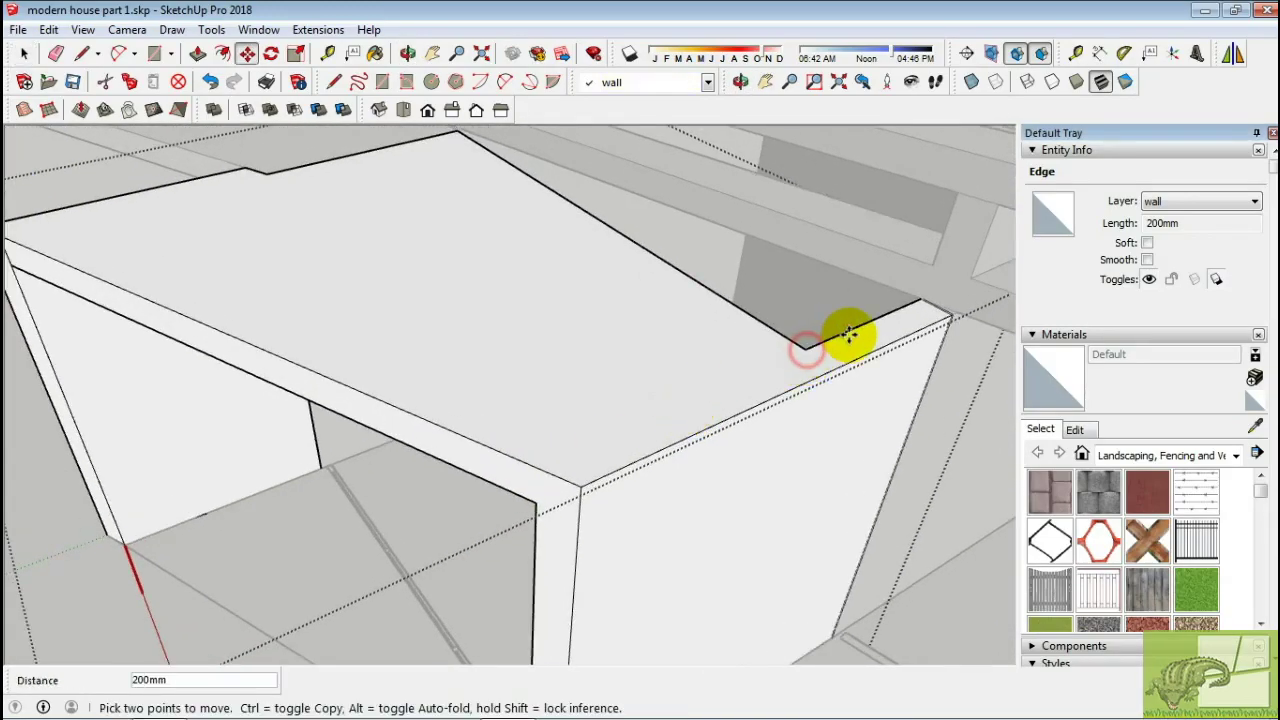
pyautogui.scroll(2, 920, 300)
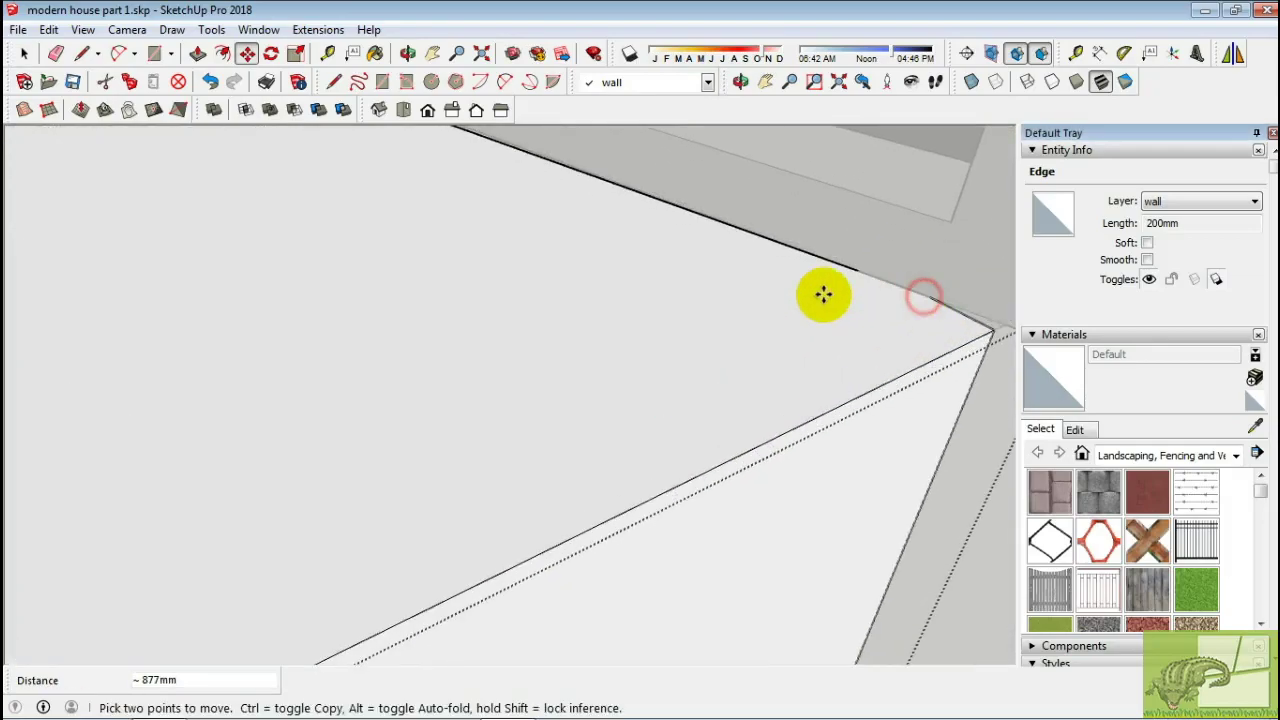
pyautogui.scroll(-3, 823, 294)
pyautogui.press('space')
# Select the new frame component, Component#22, in a front view of both frames.
pyautogui.moveTo(823, 300)
pyautogui.mouseDown(button='middle')
pyautogui.moveTo(914, 343)
pyautogui.moveTo(574, 180)
pyautogui.moveTo(478, 466)
pyautogui.moveTo(366, 357)
pyautogui.mouseUp(button='middle')
pyautogui.click(366, 357)
pyautogui.click(497, 494)
# Place the copied frame component in position over the house.
pyautogui.moveTo(537, 443); pyautogui.dragTo(331, 565, button='middle')
pyautogui.click(331, 565)
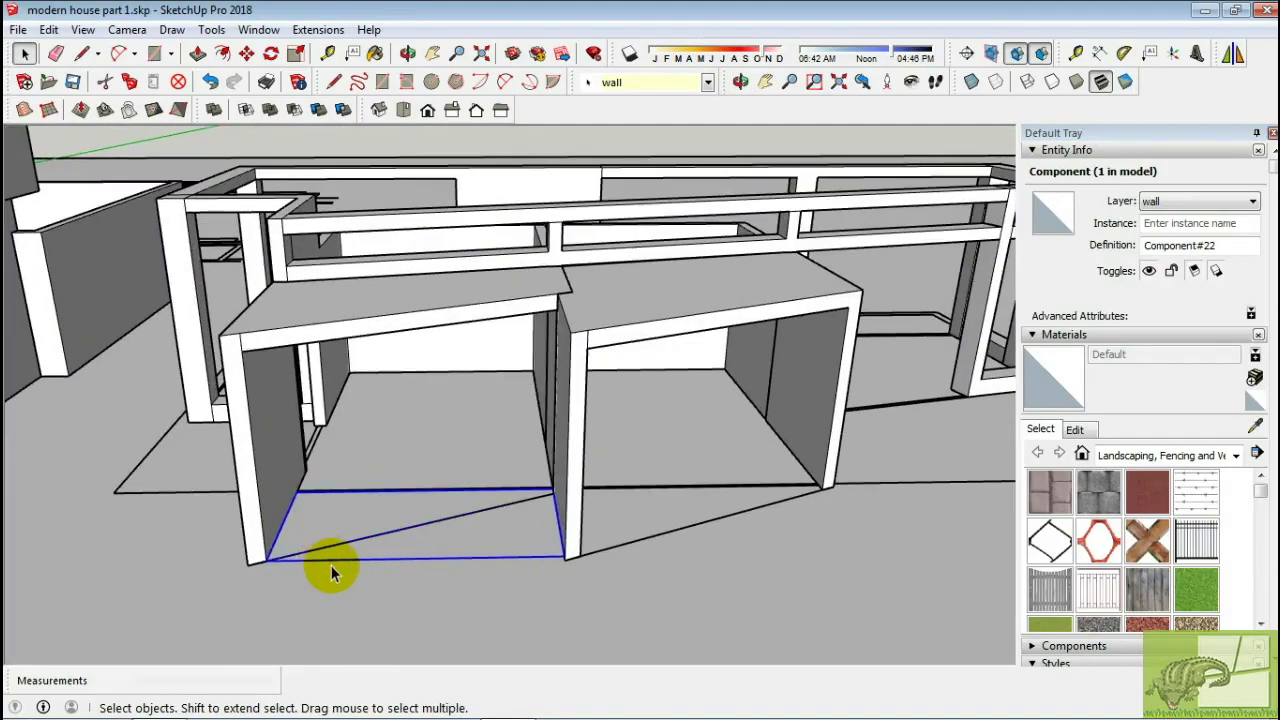
pyautogui.click(572, 560)
pyautogui.press('space')
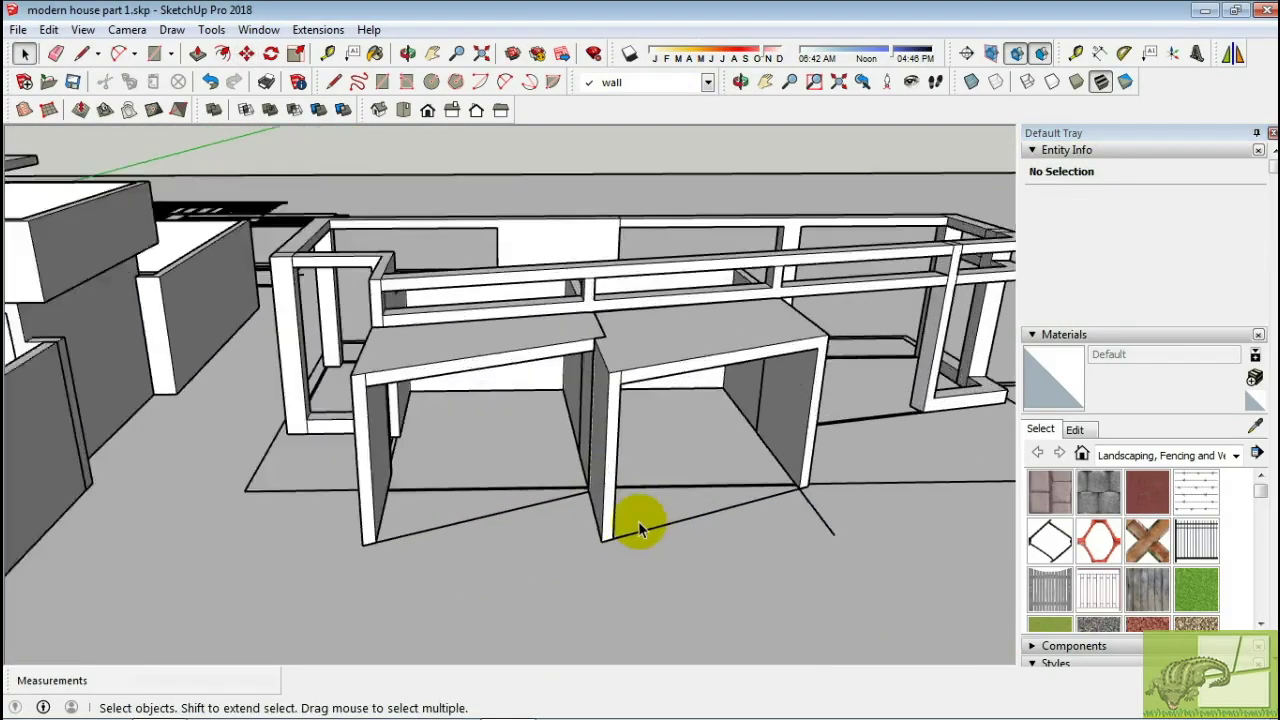
# Move the slanted boxes together with the upper frame onto the house.
pyautogui.moveTo(640, 523); pyautogui.dragTo(620, 423, button='middle')
pyautogui.moveTo(598, 480); pyautogui.dragTo(543, 357, button='middle')
pyautogui.keyDown('shift'); pyautogui.click(492, 345); pyautogui.keyUp('shift')
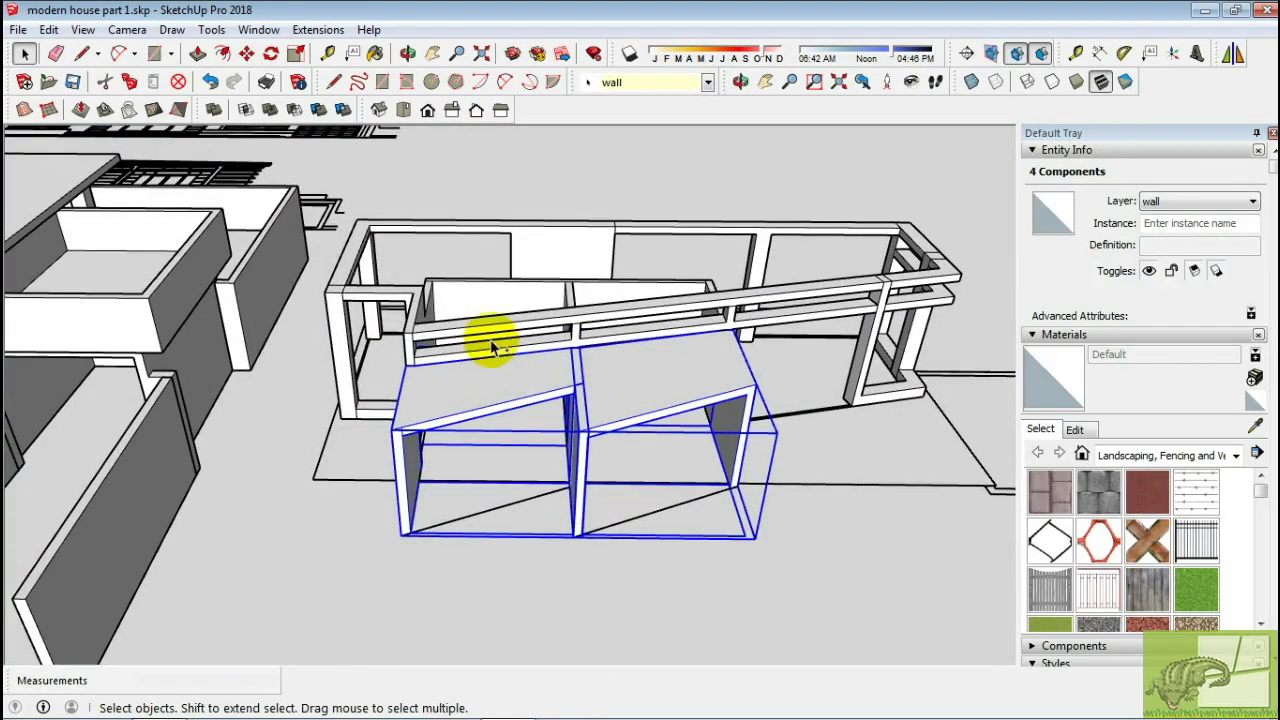
pyautogui.scroll(5, 743, 491)
pyautogui.press('m')
pyautogui.click(734, 471)
pyautogui.scroll(-5, 391, 366)
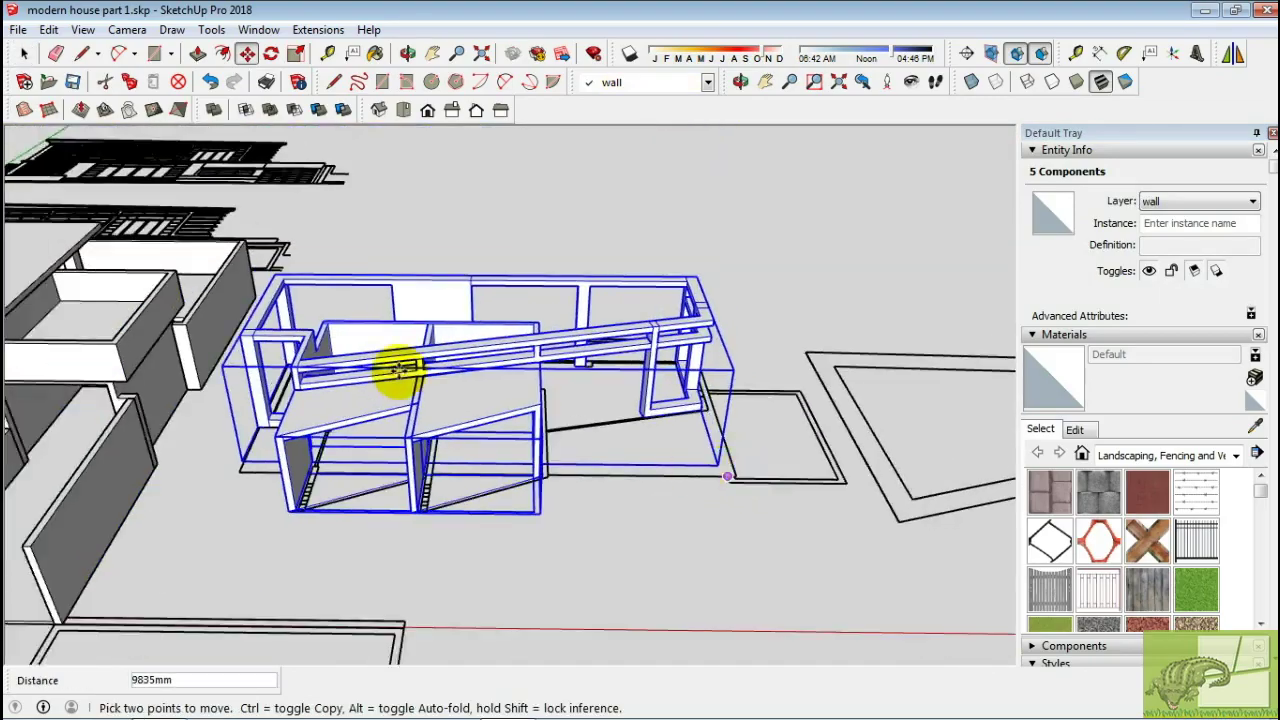
pyautogui.scroll(5, 457, 428)
pyautogui.scroll(-2, 457, 428)
pyautogui.click(449, 449)
pyautogui.scroll(-3, 449, 449)
pyautogui.press('space')
# Check the placement from a wide elevated view, selecting parts of the house.
pyautogui.moveTo(471, 434)
pyautogui.mouseDown(button='middle')
pyautogui.moveTo(817, 343)
pyautogui.moveTo(671, 243)
pyautogui.mouseUp(button='middle')
pyautogui.scroll(4, 394, 420)
pyautogui.scroll(3, 363, 543)
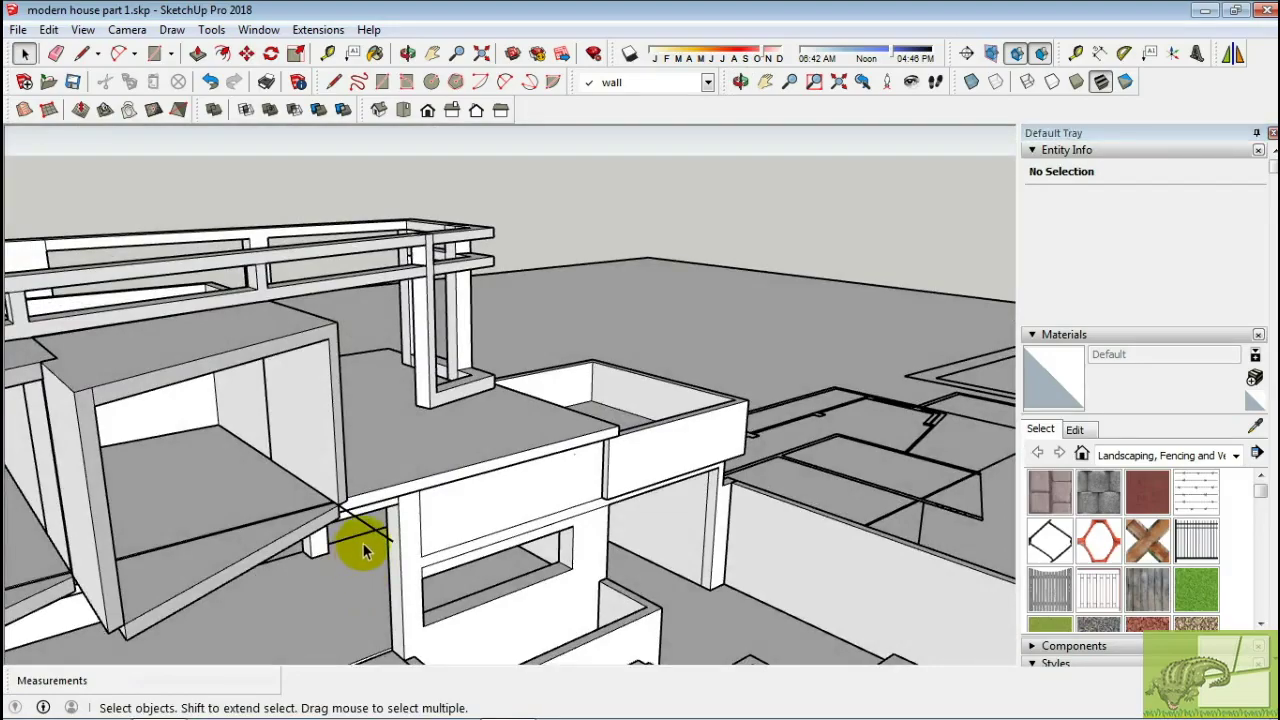
pyautogui.click(385, 530)
pyautogui.scroll(-2, 385, 530)
pyautogui.click(374, 523)
pyautogui.moveTo(374, 523)
pyautogui.mouseDown(button='middle')
pyautogui.moveTo(229, 566)
pyautogui.moveTo(457, 531)
pyautogui.moveTo(460, 512)
pyautogui.moveTo(666, 428)
pyautogui.mouseUp(button='middle')
pyautogui.scroll(3, 457, 417)
# Extrude the triangular face beneath the second frame into a wedge about 200 mm thick.
pyautogui.moveTo(457, 417); pyautogui.dragTo(394, 346, button='middle')
pyautogui.press('space')
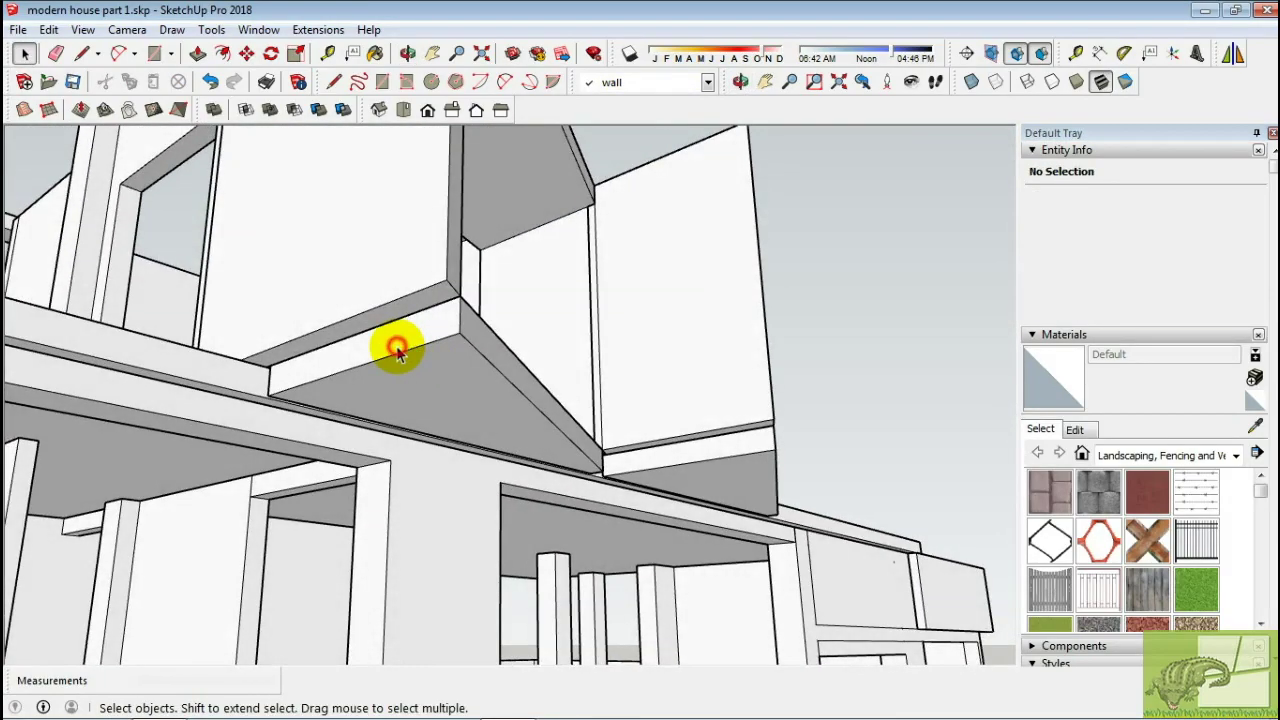
pyautogui.press('p')
pyautogui.moveTo(416, 300)
pyautogui.mouseDown(button='middle')
pyautogui.moveTo(400, 366)
pyautogui.moveTo(186, 391)
pyautogui.moveTo(366, 366)
pyautogui.moveTo(312, 533)
pyautogui.moveTo(371, 409)
pyautogui.moveTo(351, 437)
pyautogui.moveTo(434, 468)
pyautogui.moveTo(300, 423)
pyautogui.moveTo(474, 403)
pyautogui.moveTo(206, 394)
pyautogui.moveTo(709, 356)
pyautogui.moveTo(686, 414)
pyautogui.mouseUp(button='middle')
pyautogui.press('space')
# Make the sloping slab component unique, separate from its copy.
pyautogui.rightClick(686, 414)
pyautogui.click(751, 357)
pyautogui.moveTo(751, 357)
pyautogui.mouseDown(button='middle')
pyautogui.moveTo(766, 366)
pyautogui.moveTo(763, 408)
pyautogui.mouseUp(button='middle')
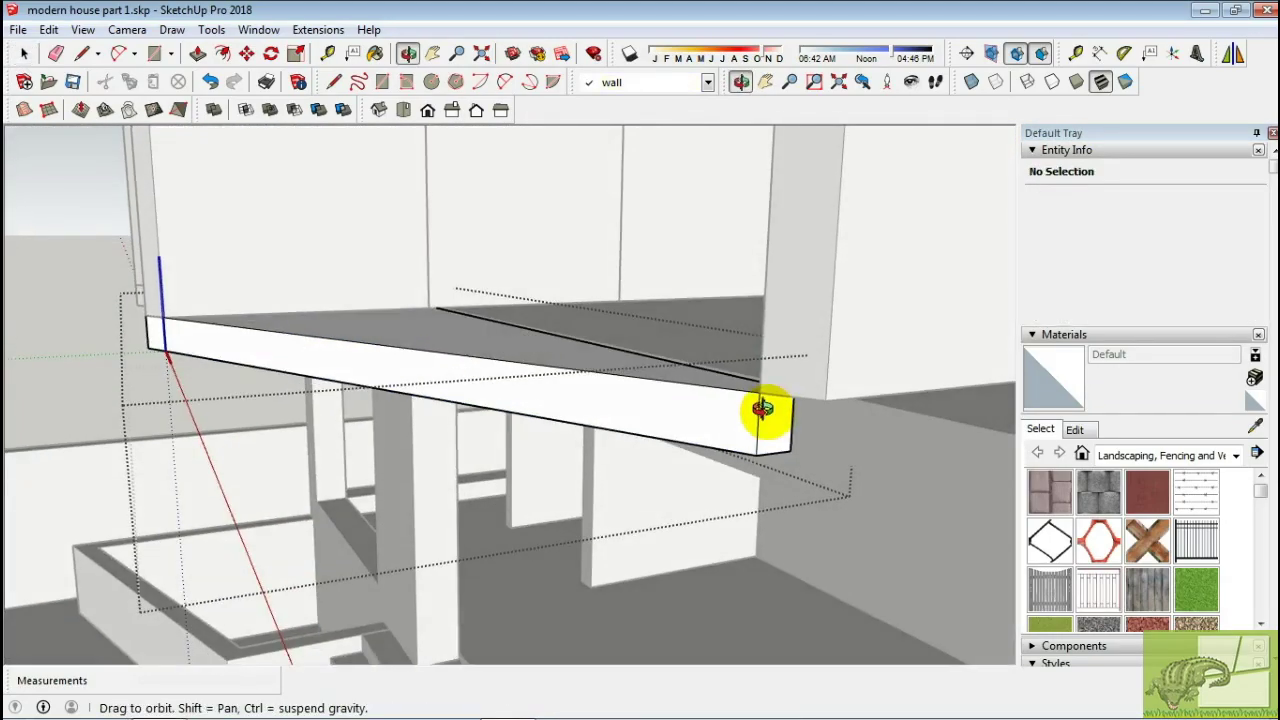
pyautogui.moveTo(847, 401); pyautogui.dragTo(809, 470, button='middle')
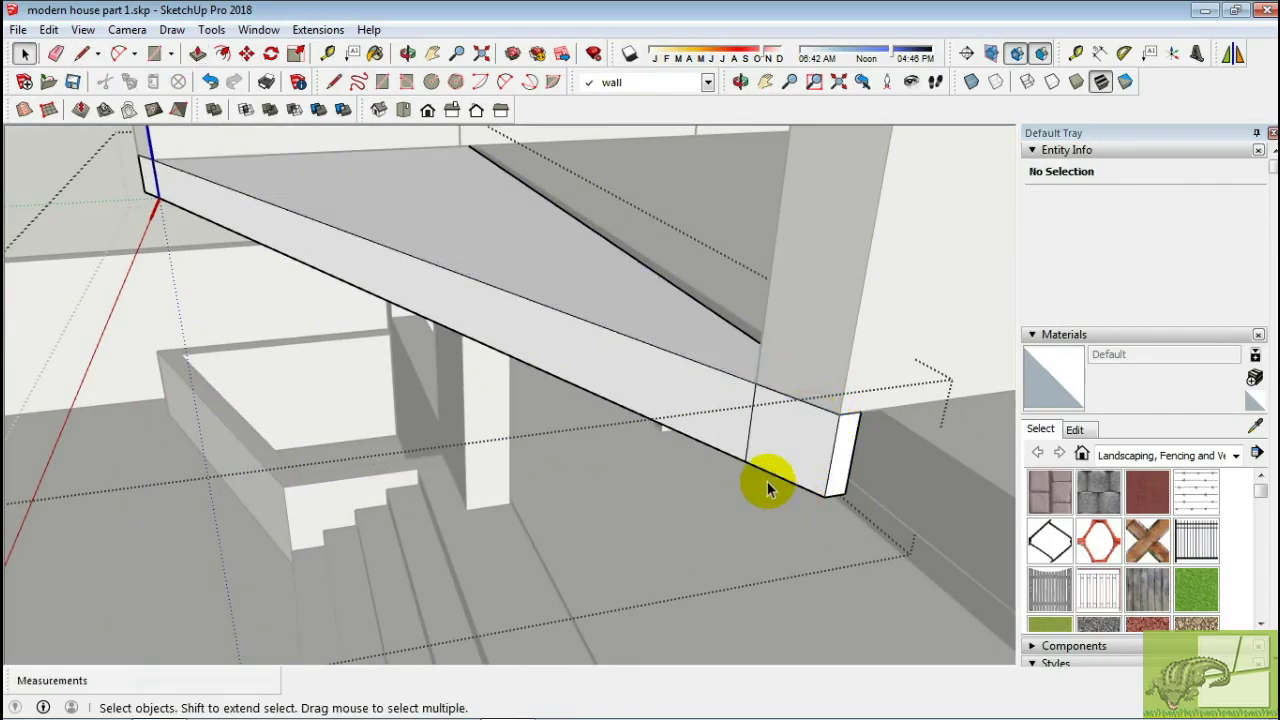
pyautogui.moveTo(767, 481)
pyautogui.mouseDown(button='middle')
pyautogui.moveTo(806, 486)
pyautogui.moveTo(766, 317)
pyautogui.moveTo(702, 432)
pyautogui.mouseUp(button='middle')
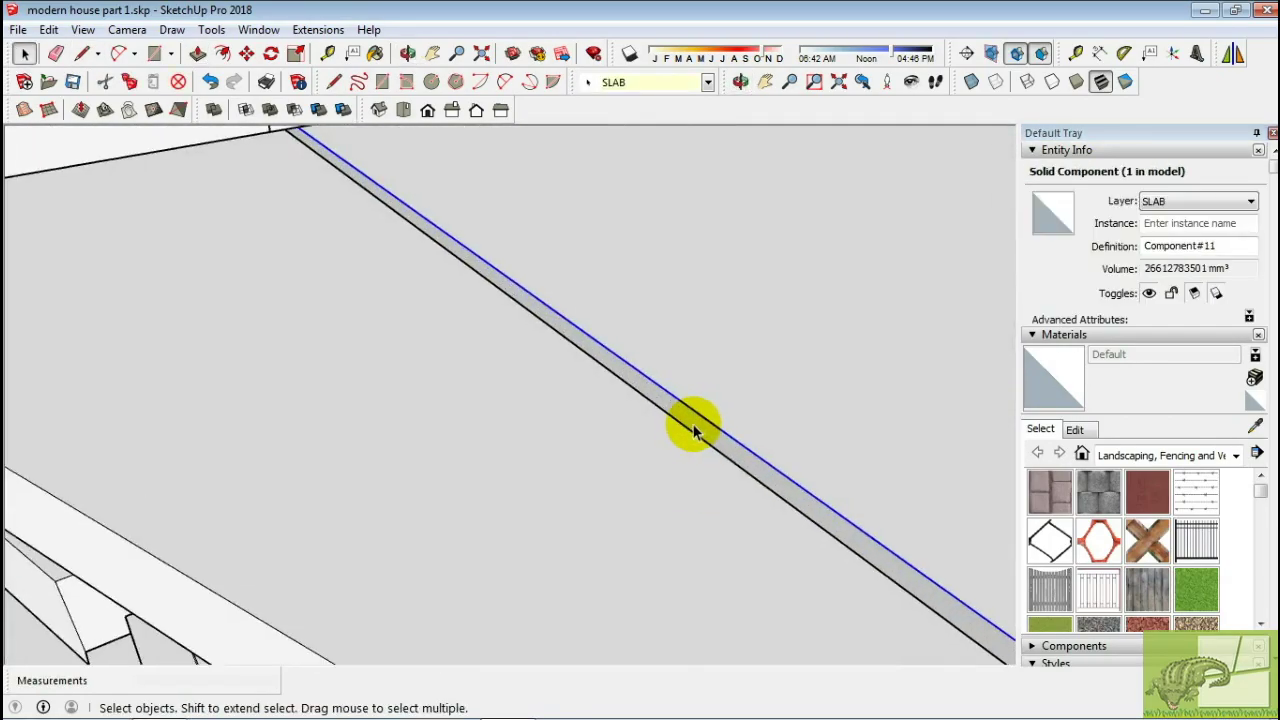
# Push/Pull the thin wall strip face beside the slab end.
pyautogui.scroll(-3, 690, 412)
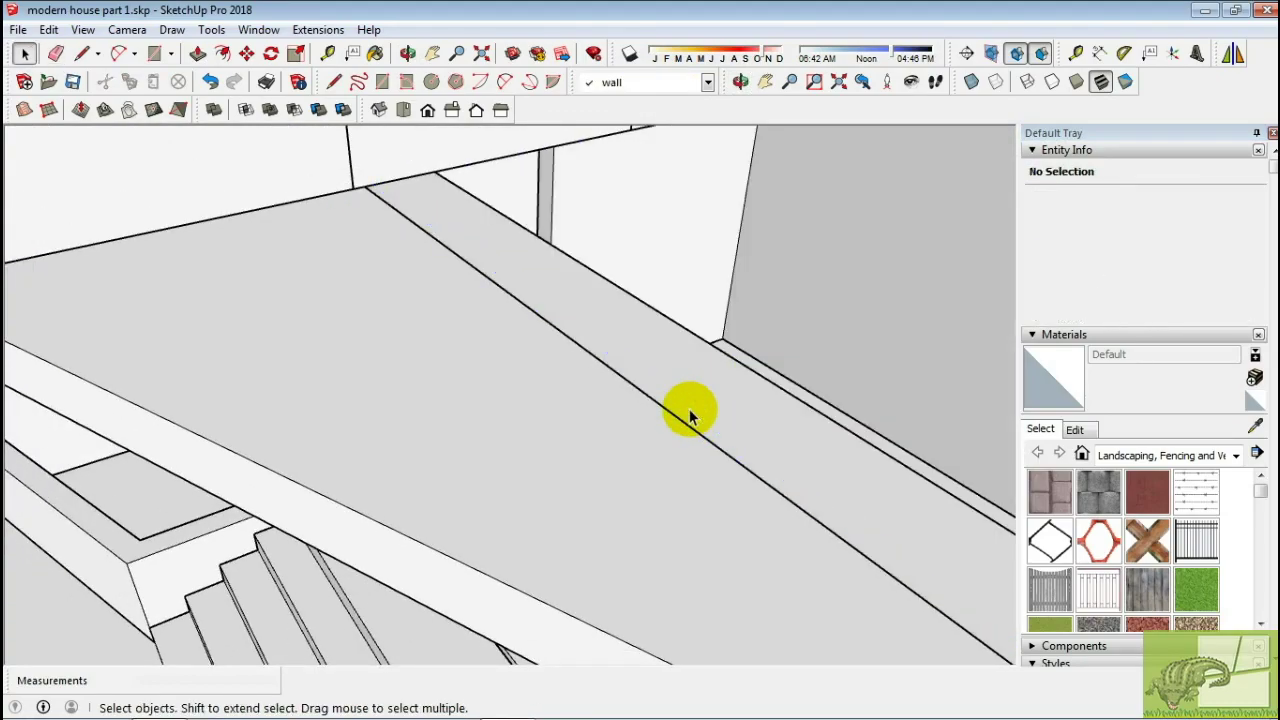
pyautogui.scroll(-3, 694, 423)
pyautogui.scroll(-2, 914, 434)
pyautogui.scroll(6, 607, 407)
pyautogui.moveTo(607, 407)
pyautogui.mouseDown(button='middle')
pyautogui.moveTo(557, 451)
pyautogui.moveTo(386, 391)
pyautogui.mouseUp(button='middle')
pyautogui.press('p')
pyautogui.click(285, 408)
pyautogui.press('space')
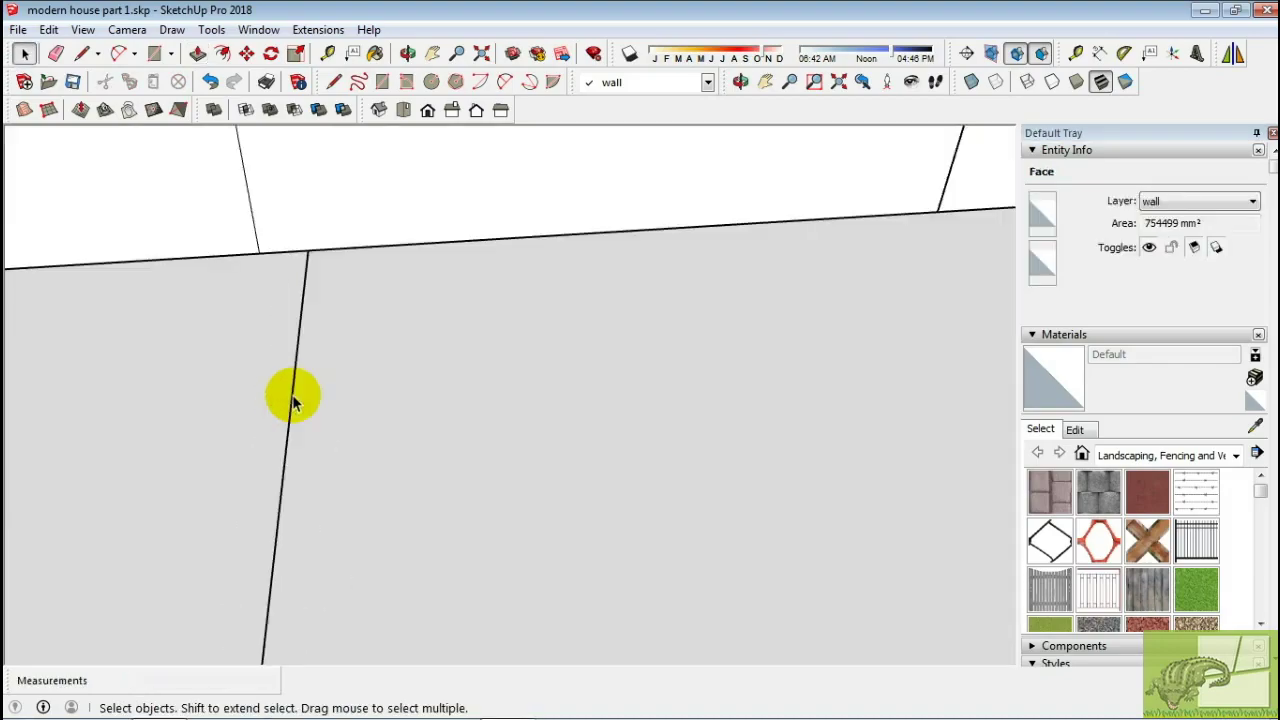
pyautogui.moveTo(286, 400)
pyautogui.mouseDown(button='middle')
pyautogui.moveTo(871, 391)
pyautogui.moveTo(133, 395)
pyautogui.moveTo(249, 386)
pyautogui.moveTo(316, 436)
pyautogui.moveTo(591, 357)
pyautogui.moveTo(434, 137)
pyautogui.moveTo(520, 366)
pyautogui.moveTo(785, 330)
pyautogui.moveTo(651, 429)
pyautogui.moveTo(643, 391)
pyautogui.moveTo(475, 422)
pyautogui.moveTo(443, 414)
pyautogui.mouseUp(button='middle')
pyautogui.press('space')
# Orbit out to an oblique overview of the upper floors.
pyautogui.scroll(5, 305, 265)
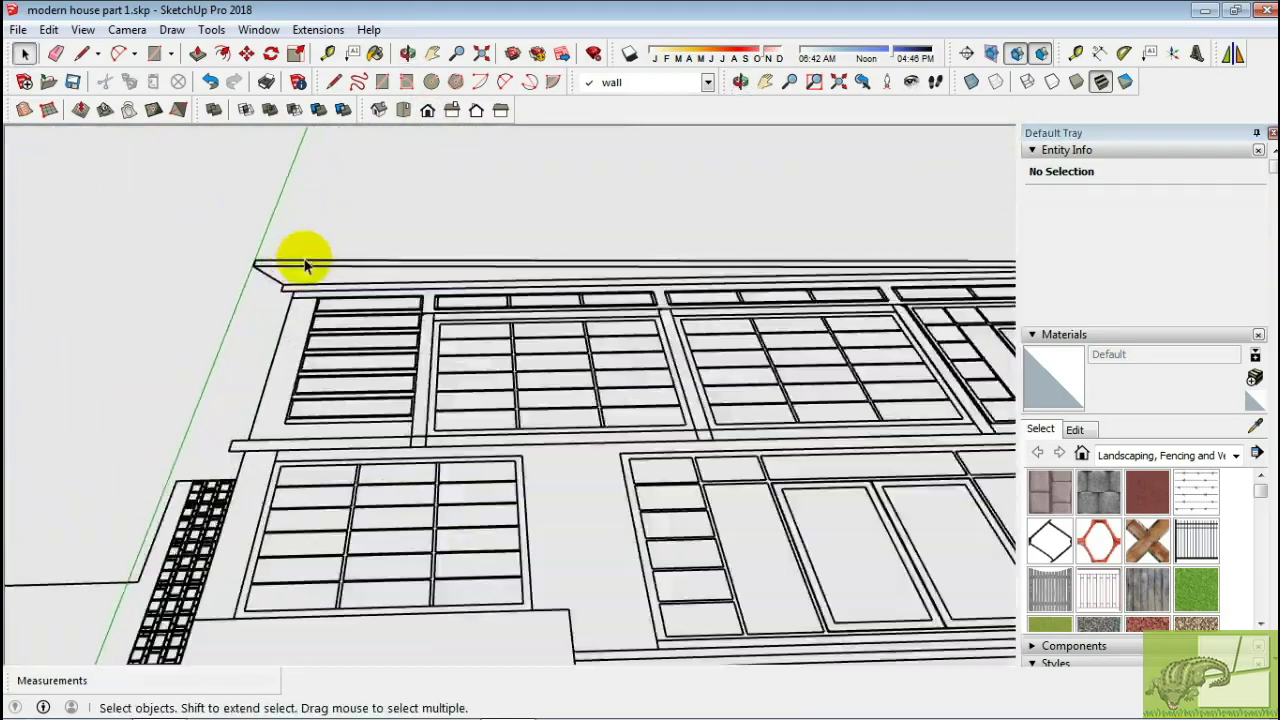
pyautogui.scroll(-5, 305, 265)
pyautogui.moveTo(305, 265)
pyautogui.mouseDown(button='middle')
pyautogui.moveTo(486, 300)
pyautogui.moveTo(354, 371)
pyautogui.moveTo(558, 354)
pyautogui.mouseUp(button='middle')
pyautogui.moveTo(723, 375)
pyautogui.mouseDown()
pyautogui.moveTo(523, 286)
pyautogui.moveTo(528, 386)
pyautogui.moveTo(343, 528)
pyautogui.moveTo(318, 480)
pyautogui.moveTo(229, 451)
pyautogui.moveTo(71, 434)
pyautogui.moveTo(223, 434)
pyautogui.moveTo(227, 362)
pyautogui.moveTo(223, 423)
pyautogui.mouseUp()
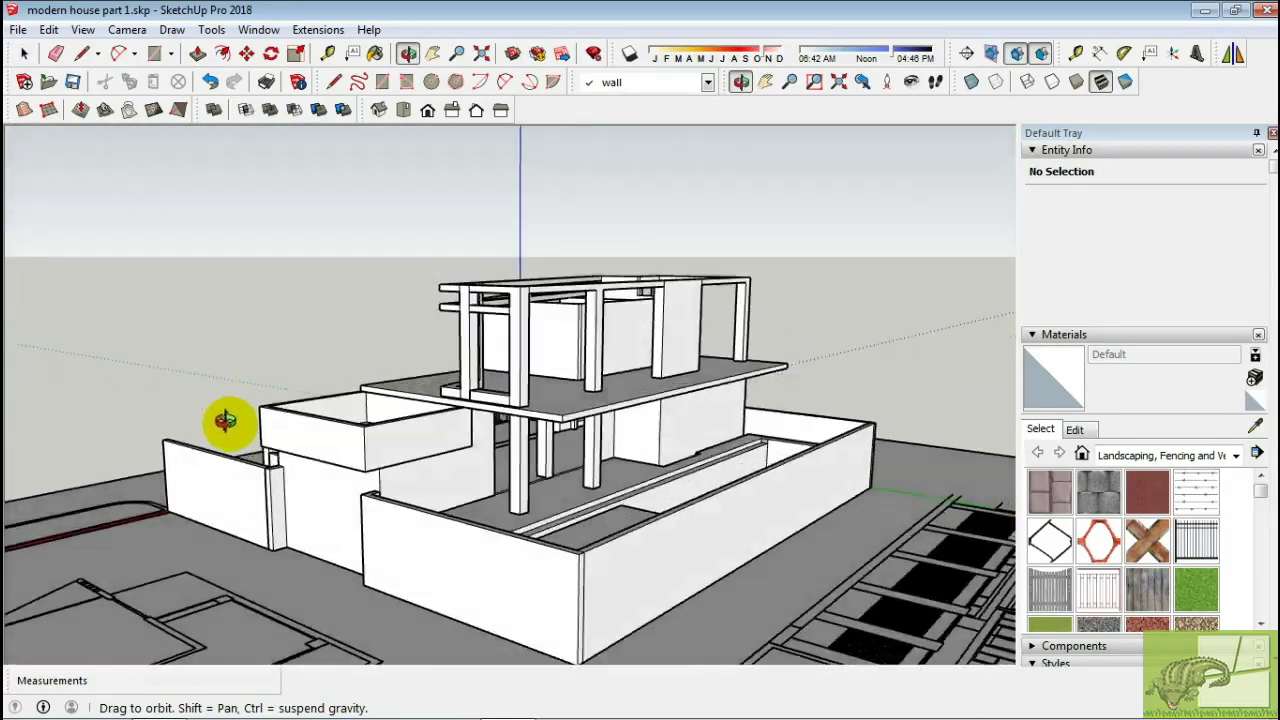
pyautogui.scroll(5, 651, 451)
# Draw a rectangular strip and turn it into a new component.
pyautogui.scroll(3, 640, 531)
pyautogui.press('r')
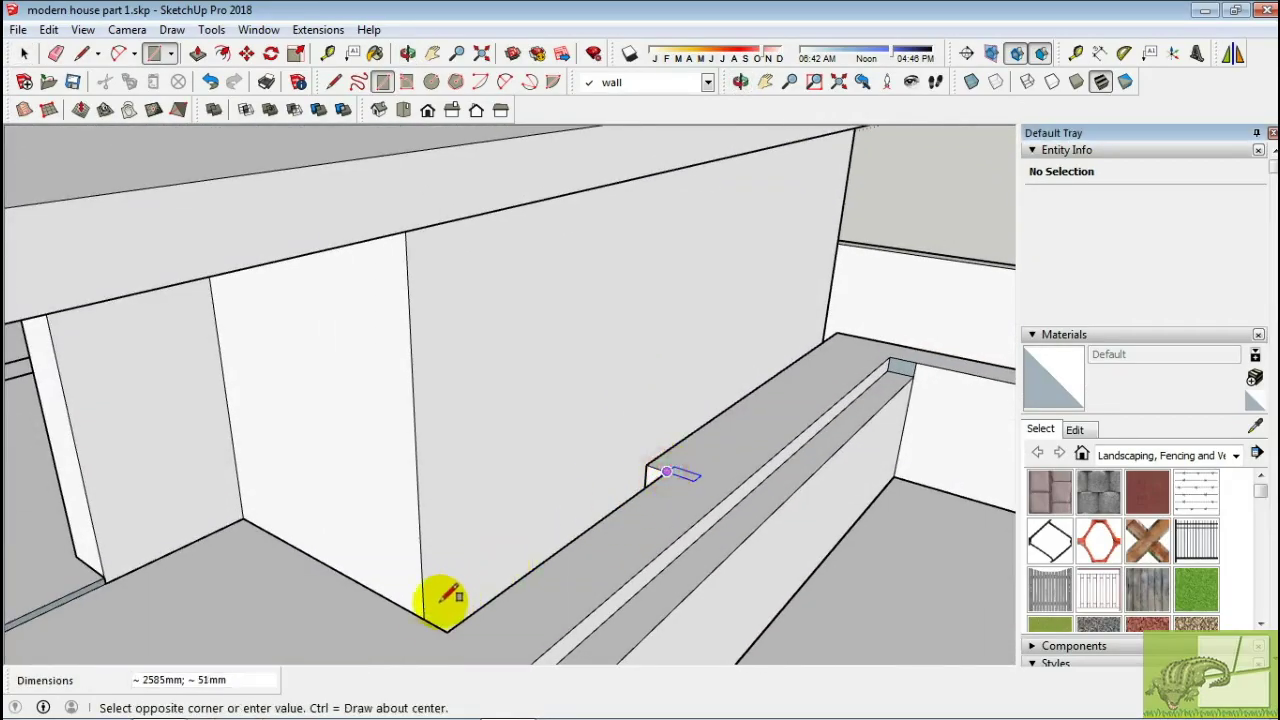
pyautogui.rightClick(529, 567)
pyautogui.click(590, 423)
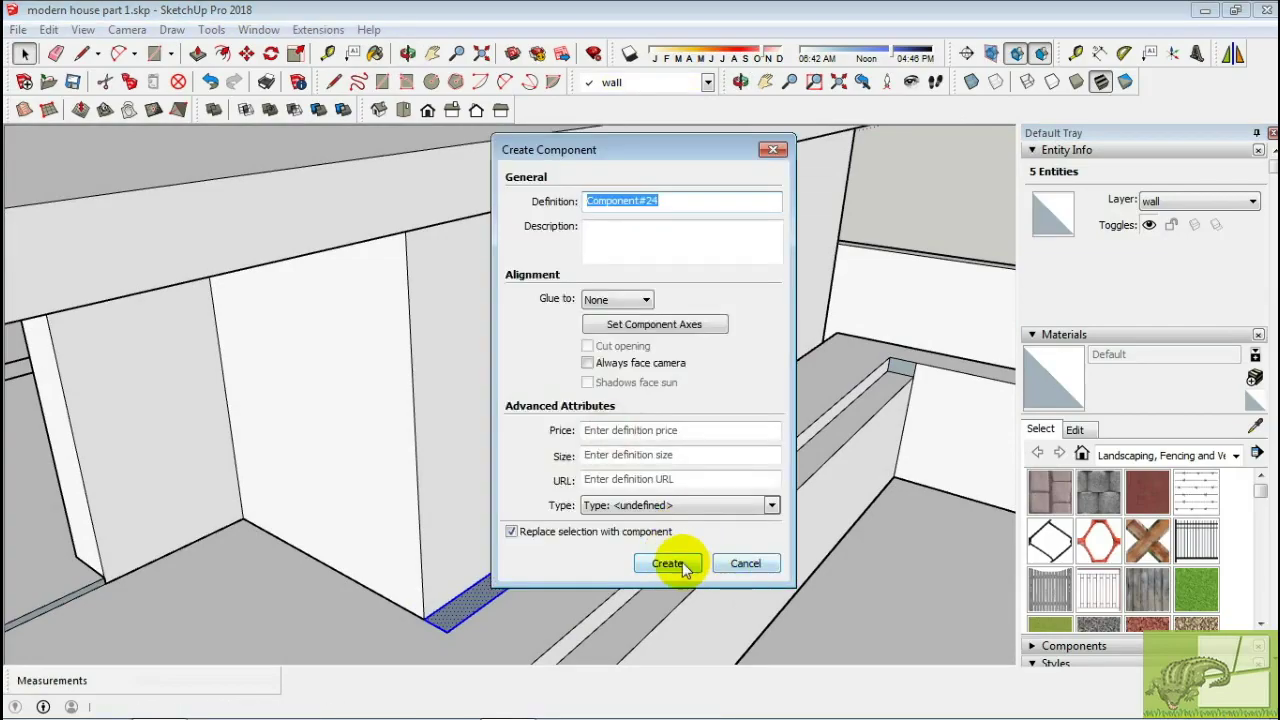
pyautogui.click(674, 563)
# Push/Pull the component's strip upward into a wall panel.
pyautogui.scroll(3, 600, 537)
pyautogui.scroll(2, 585, 530)
pyautogui.press('p')
pyautogui.press('space')
pyautogui.doubleClick(575, 555)
pyautogui.press('p')
pyautogui.moveTo(575, 560); pyautogui.dragTo(586, 409)
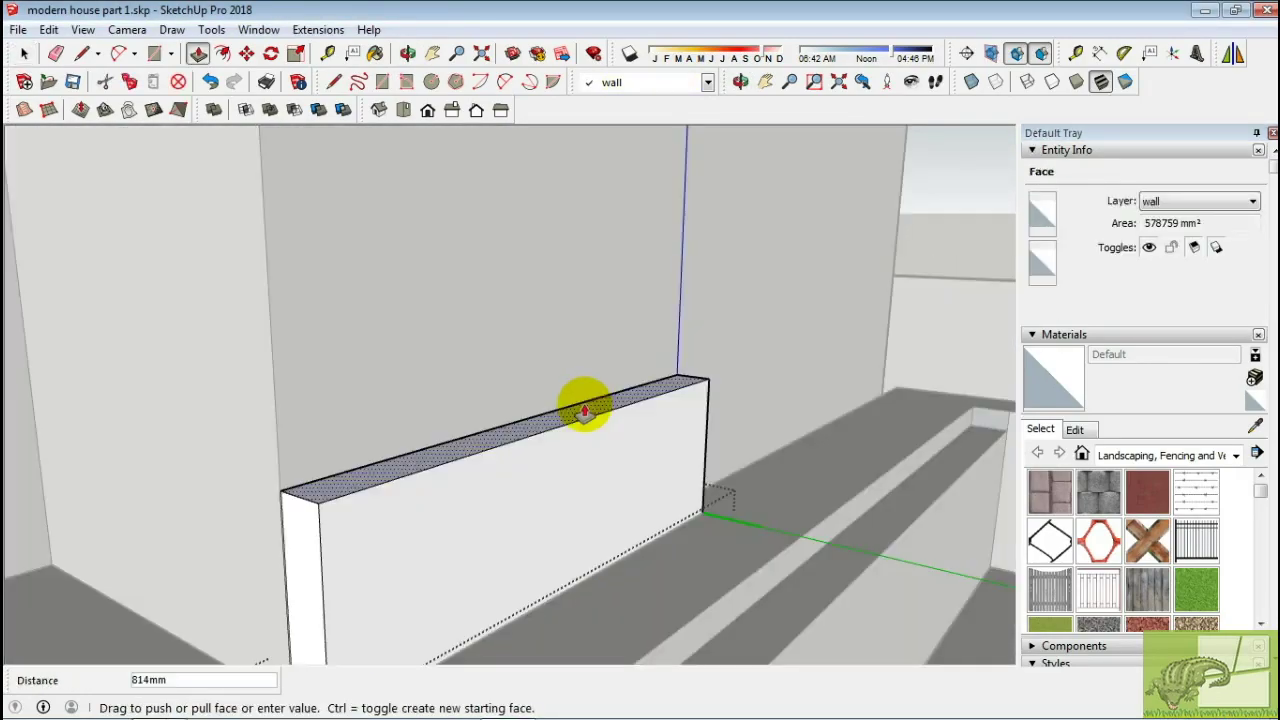
pyautogui.moveTo(586, 409)
pyautogui.mouseDown(button='middle')
pyautogui.moveTo(603, 360)
pyautogui.moveTo(565, 622)
pyautogui.mouseUp(button='middle')
pyautogui.click(478, 112)
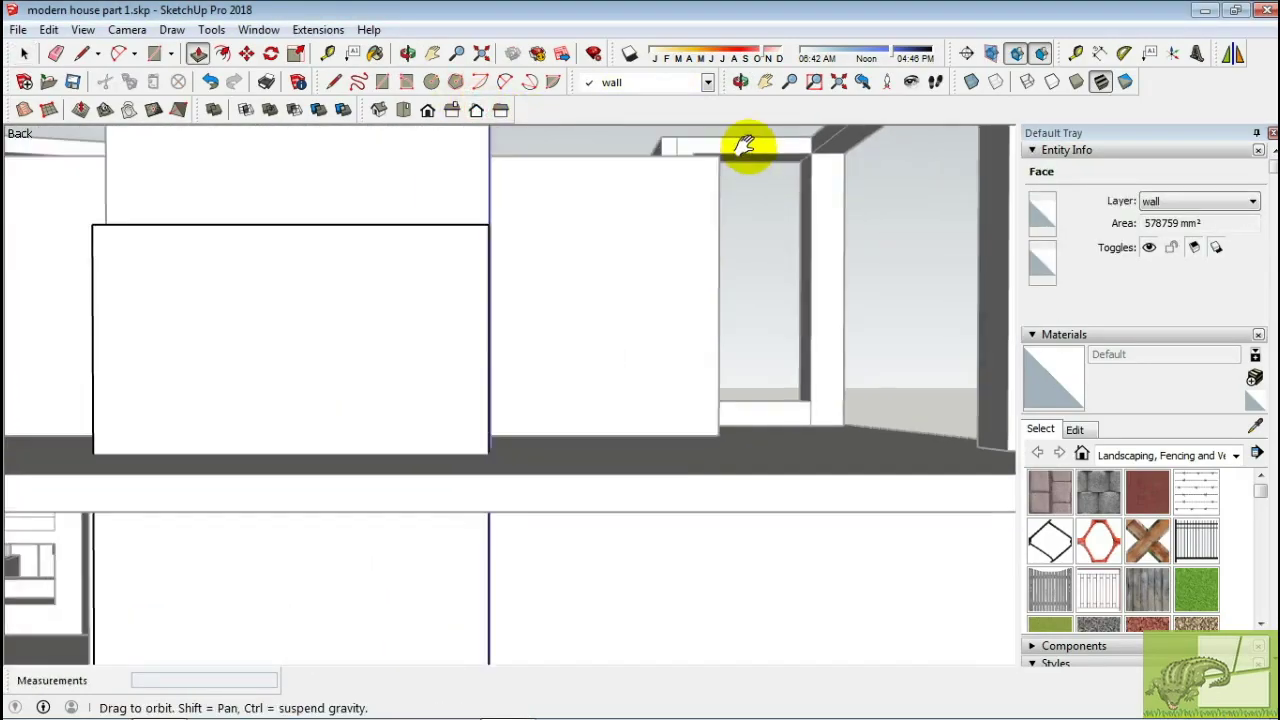
pyautogui.moveTo(737, 143); pyautogui.dragTo(551, 443, button='middle')
# Copy the new wall panel up onto the upper floor.
pyautogui.click(462, 112)
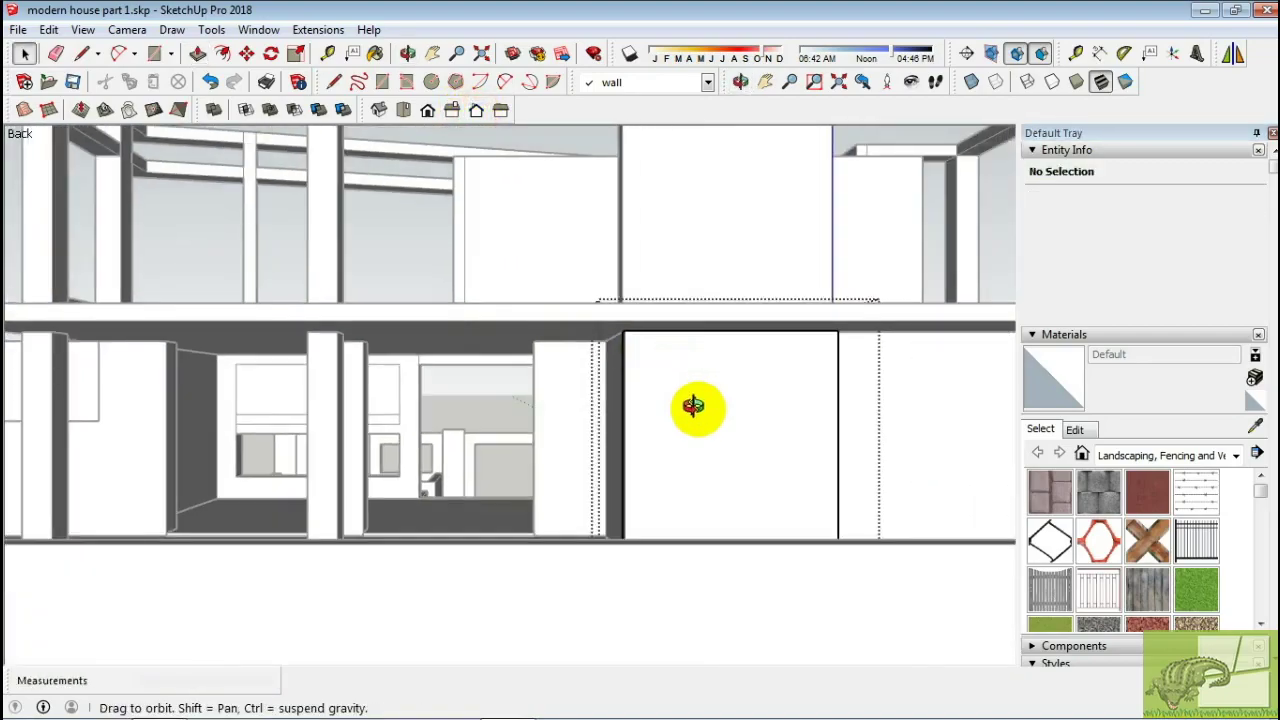
pyautogui.moveTo(694, 409); pyautogui.dragTo(820, 300, button='middle')
pyautogui.scroll(3, 751, 474)
pyautogui.scroll(2, 742, 338)
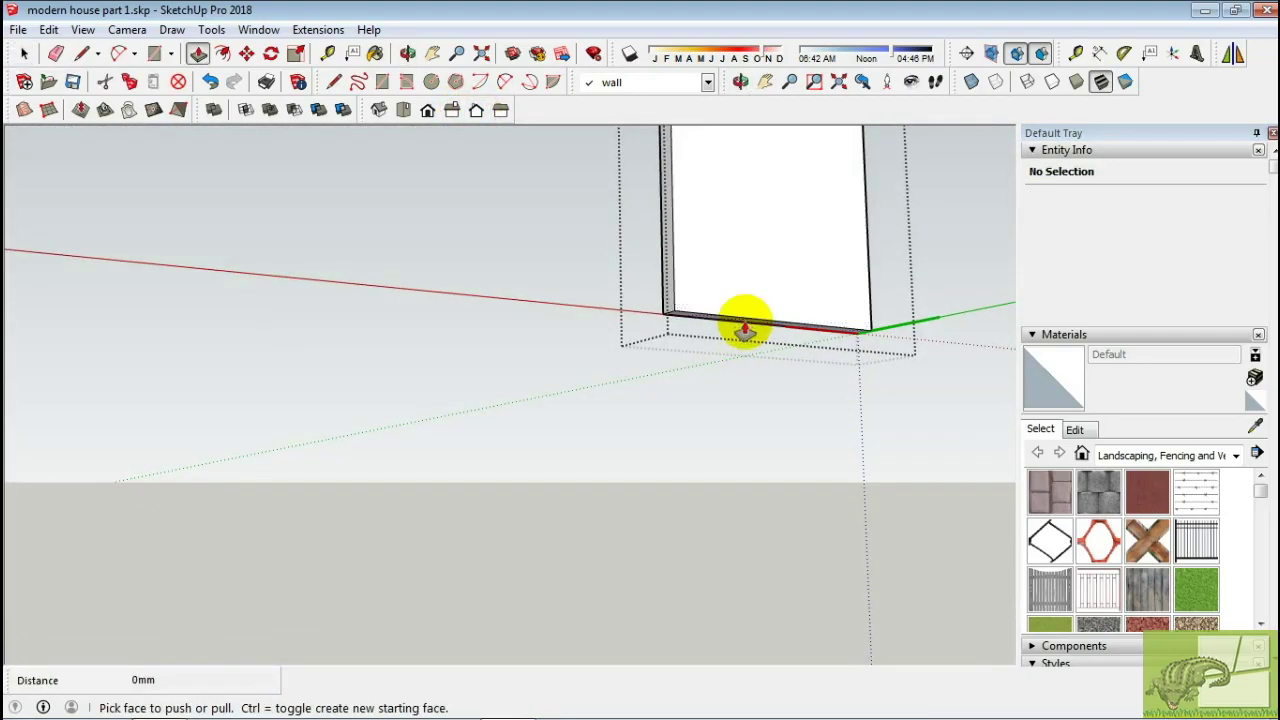
pyautogui.moveTo(748, 378)
pyautogui.mouseDown(button='middle')
pyautogui.moveTo(748, 400)
pyautogui.moveTo(714, 434)
pyautogui.moveTo(733, 407)
pyautogui.mouseUp(button='middle')
pyautogui.press('space')
pyautogui.scroll(2, 733, 407)
pyautogui.click(733, 407)
pyautogui.press('m')
pyautogui.scroll(1, 757, 429)
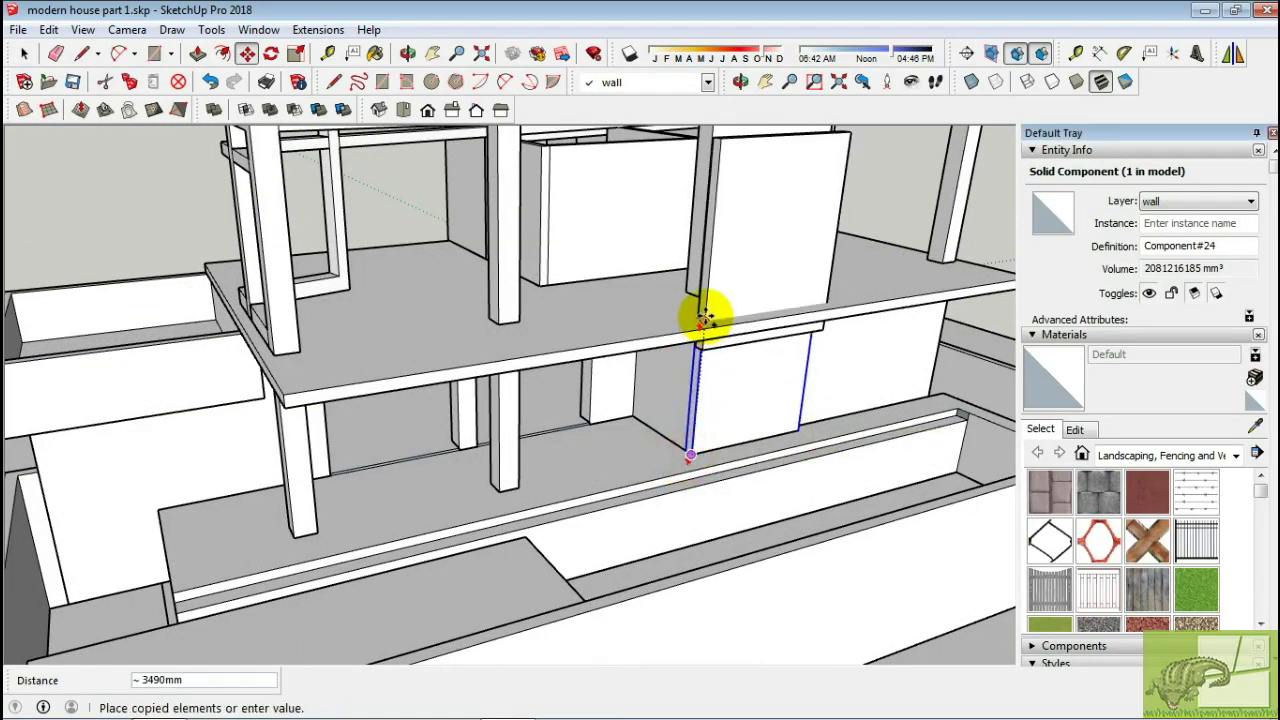
pyautogui.scroll(1, 705, 318)
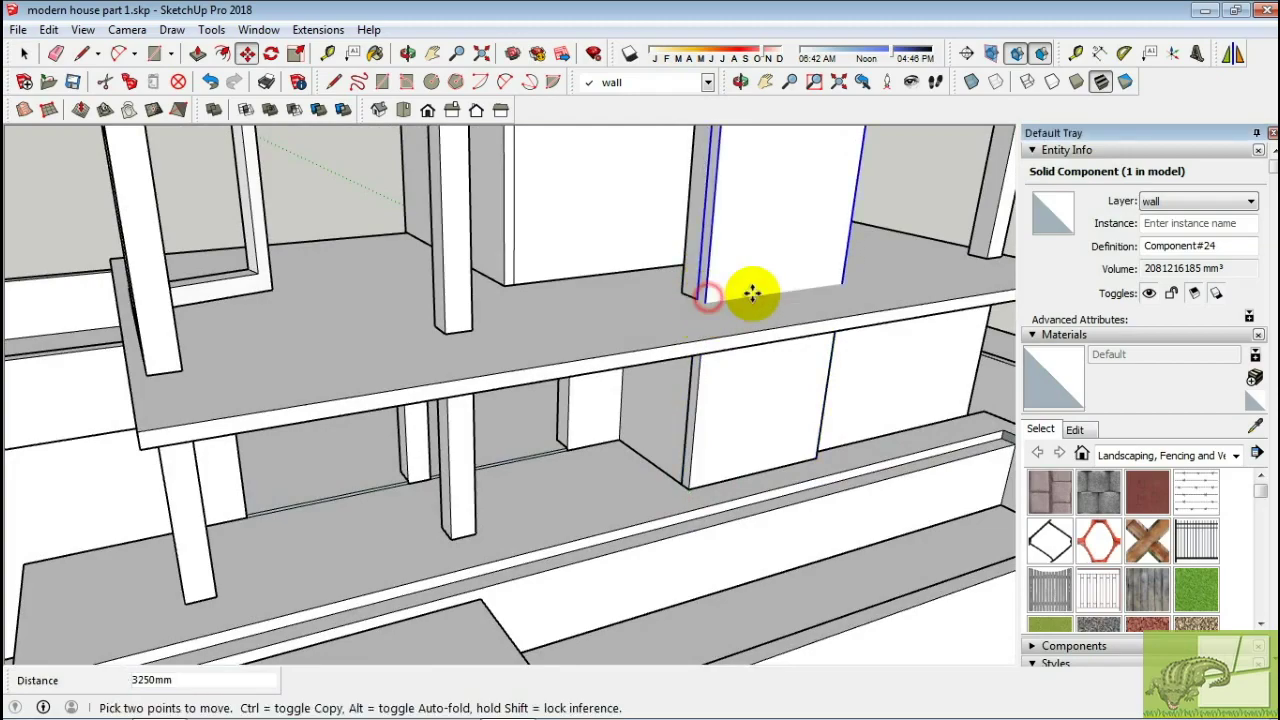
pyautogui.click(752, 292)
# Set the copied wall panel in its final spot on the upper floor.
pyautogui.scroll(2, 737, 318)
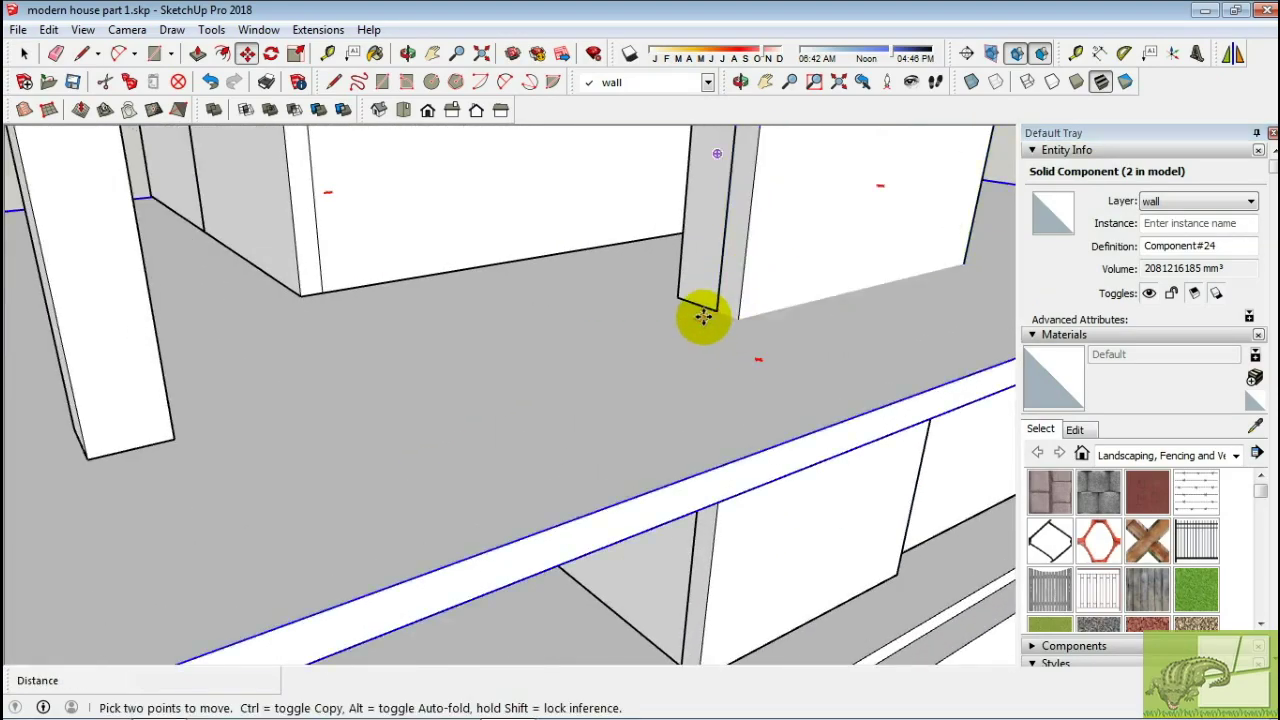
pyautogui.scroll(2, 704, 316)
pyautogui.scroll(1, 743, 289)
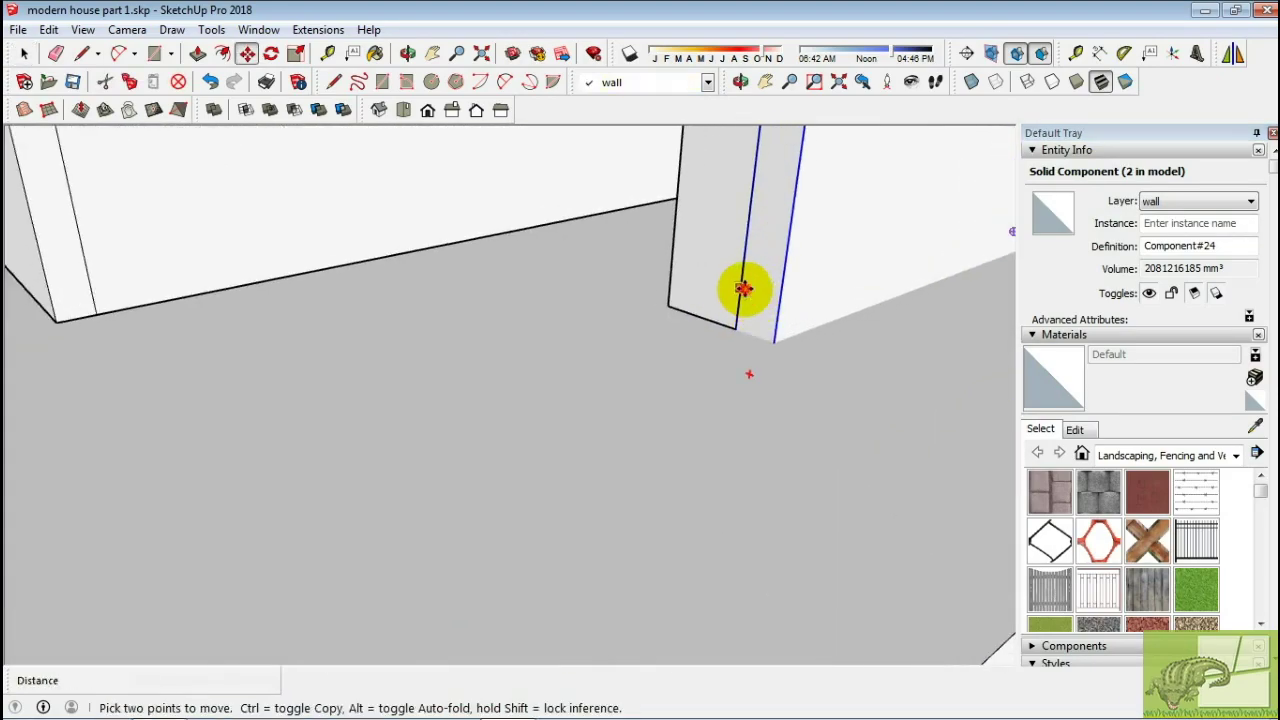
pyautogui.click(757, 156)
pyautogui.scroll(1, 735, 332)
pyautogui.press('space')
# Rescale the copied wall panel to fit and scroll the tray to the Layers list.
pyautogui.scroll(-4, 753, 302)
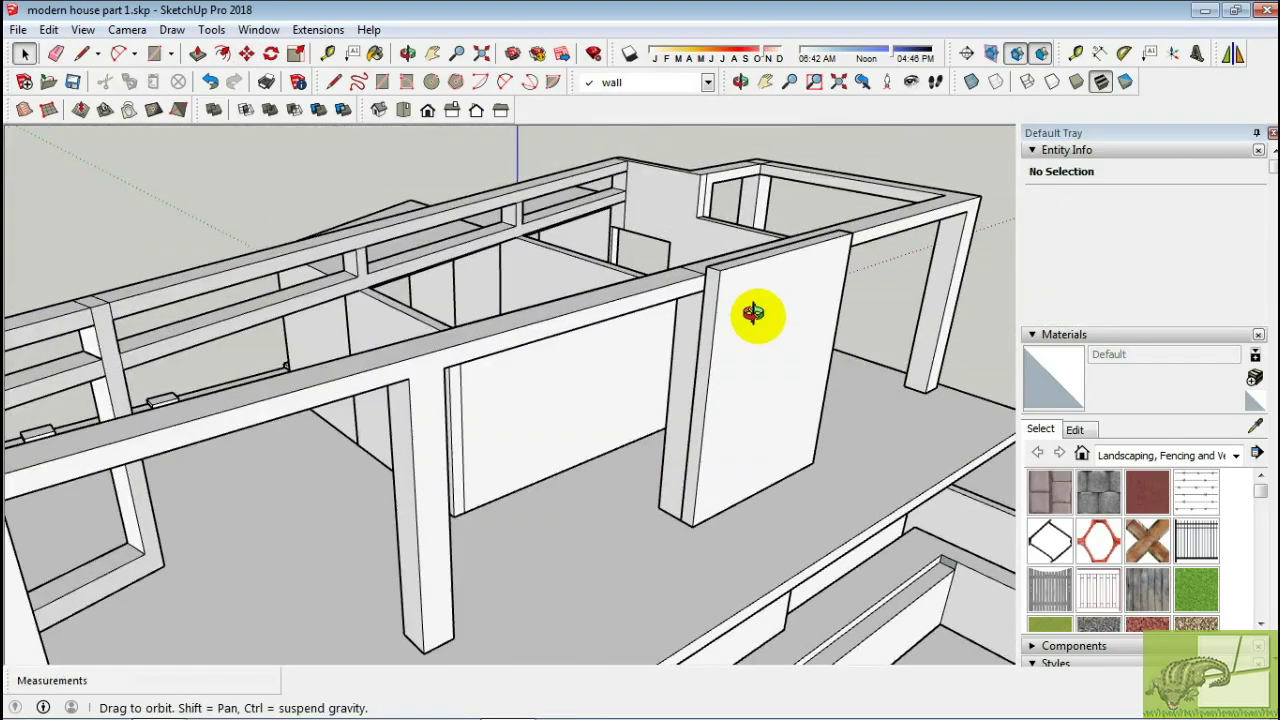
pyautogui.moveTo(754, 294)
pyautogui.mouseDown(button='middle')
pyautogui.moveTo(737, 351)
pyautogui.moveTo(851, 386)
pyautogui.moveTo(743, 357)
pyautogui.moveTo(763, 270)
pyautogui.moveTo(700, 320)
pyautogui.moveTo(651, 294)
pyautogui.moveTo(657, 357)
pyautogui.moveTo(641, 355)
pyautogui.mouseUp(button='middle')
pyautogui.click(745, 360)
pyautogui.click(656, 390)
pyautogui.press('space')
pyautogui.scroll(-3, 757, 357)
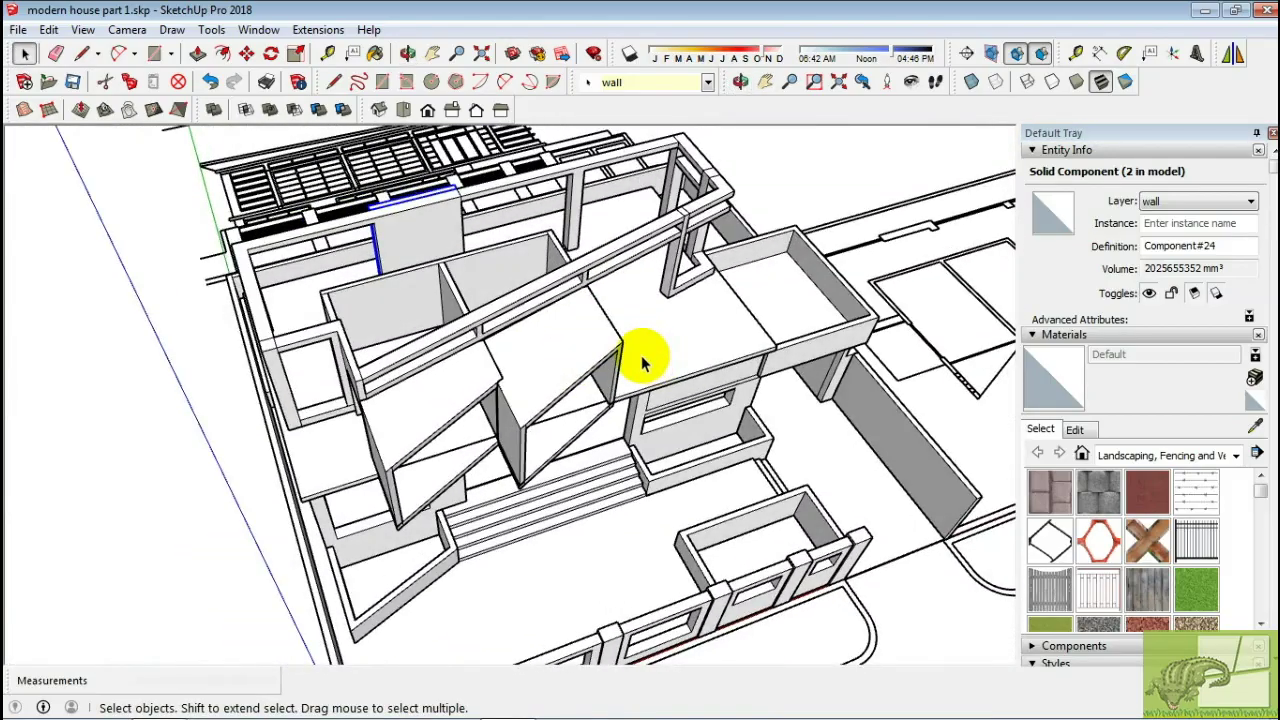
pyautogui.scroll(-2, 1080, 434)
pyautogui.scroll(-5, 1123, 508)
pyautogui.scroll(-4, 1035, 450)
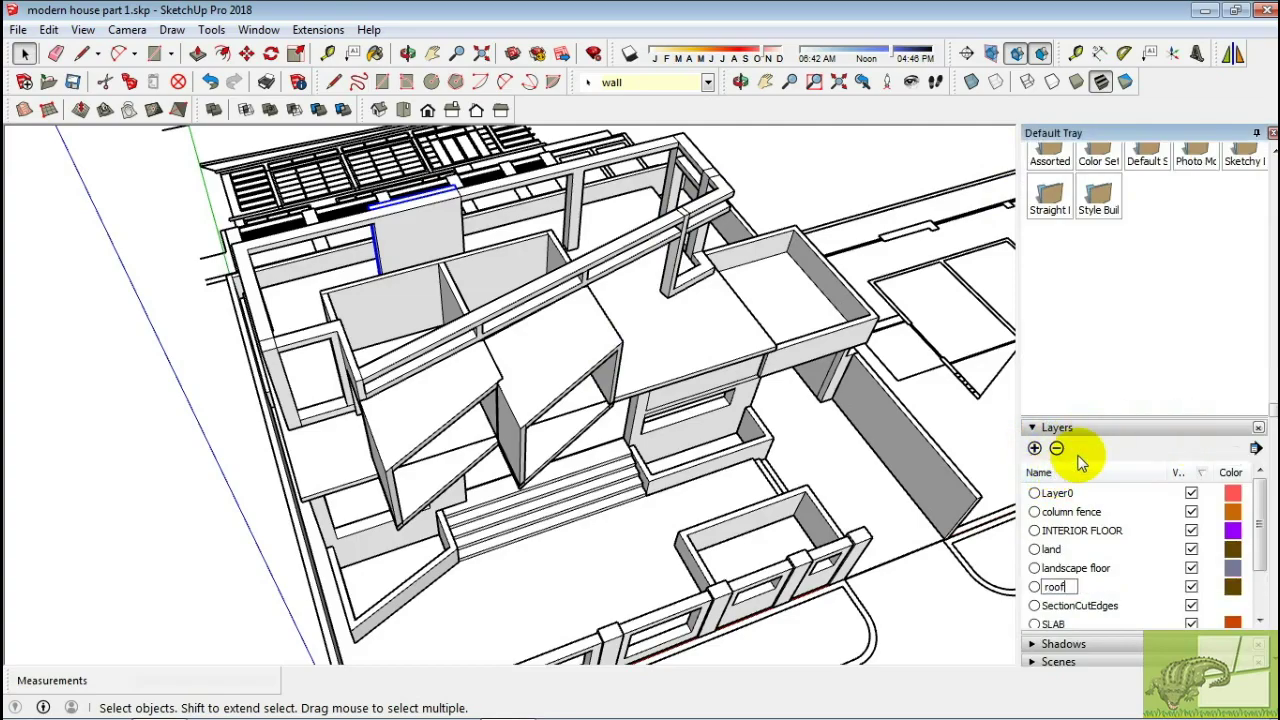
# Draw the roof face across the upper frame with lines, erasing stray edges.
pyautogui.moveTo(875, 445); pyautogui.dragTo(845, 308, button='middle')
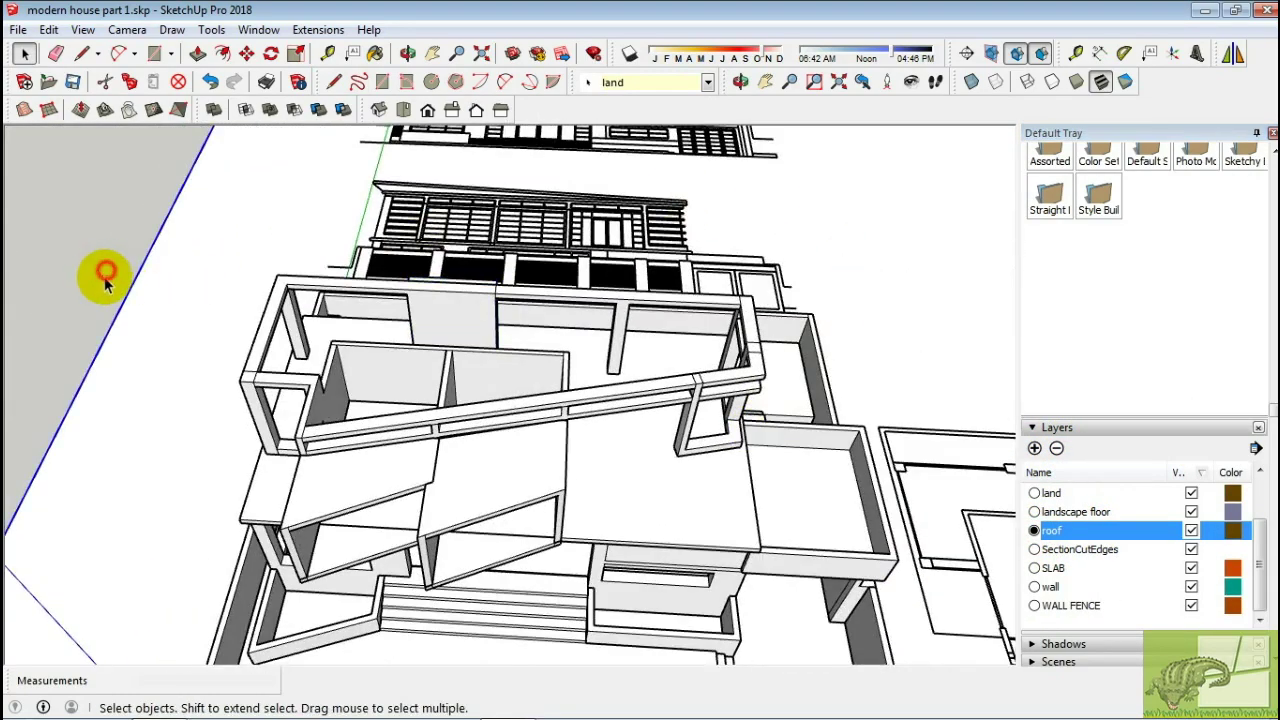
pyautogui.moveTo(105, 283); pyautogui.dragTo(245, 310, button='middle')
pyautogui.press('l')
pyautogui.scroll(2, 286, 443)
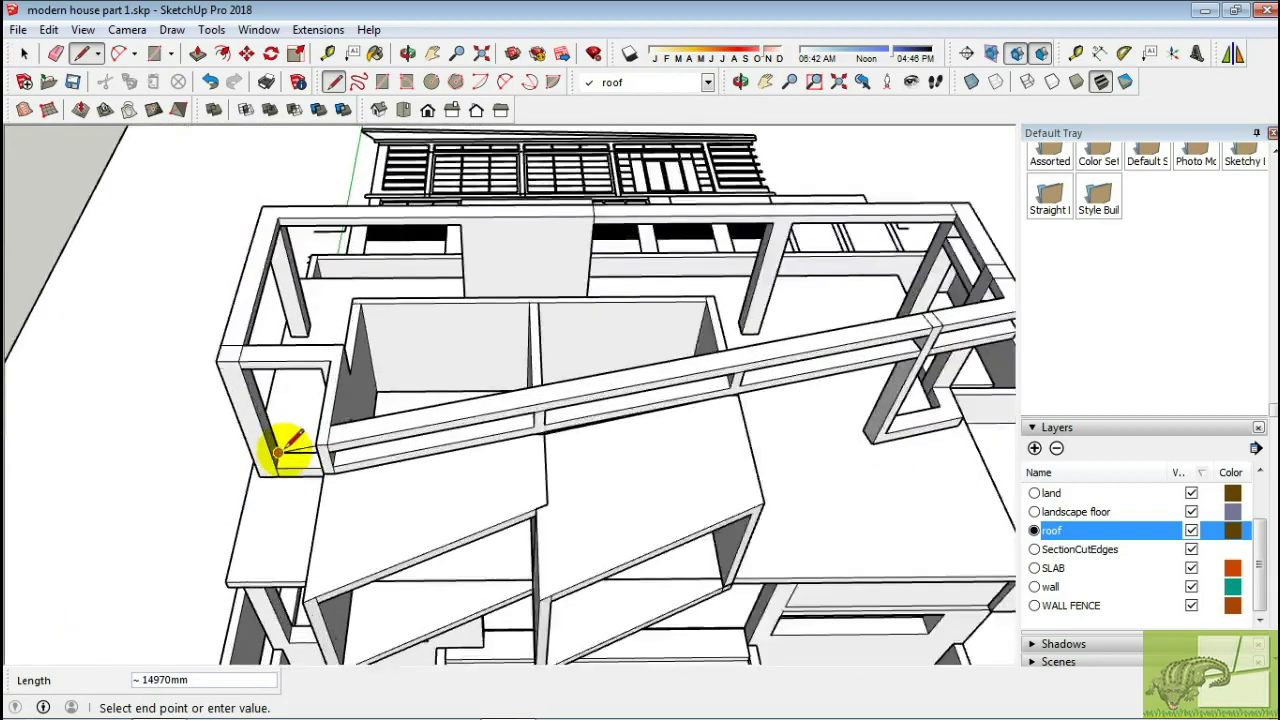
pyautogui.scroll(2, 271, 451)
pyautogui.scroll(1, 271, 451)
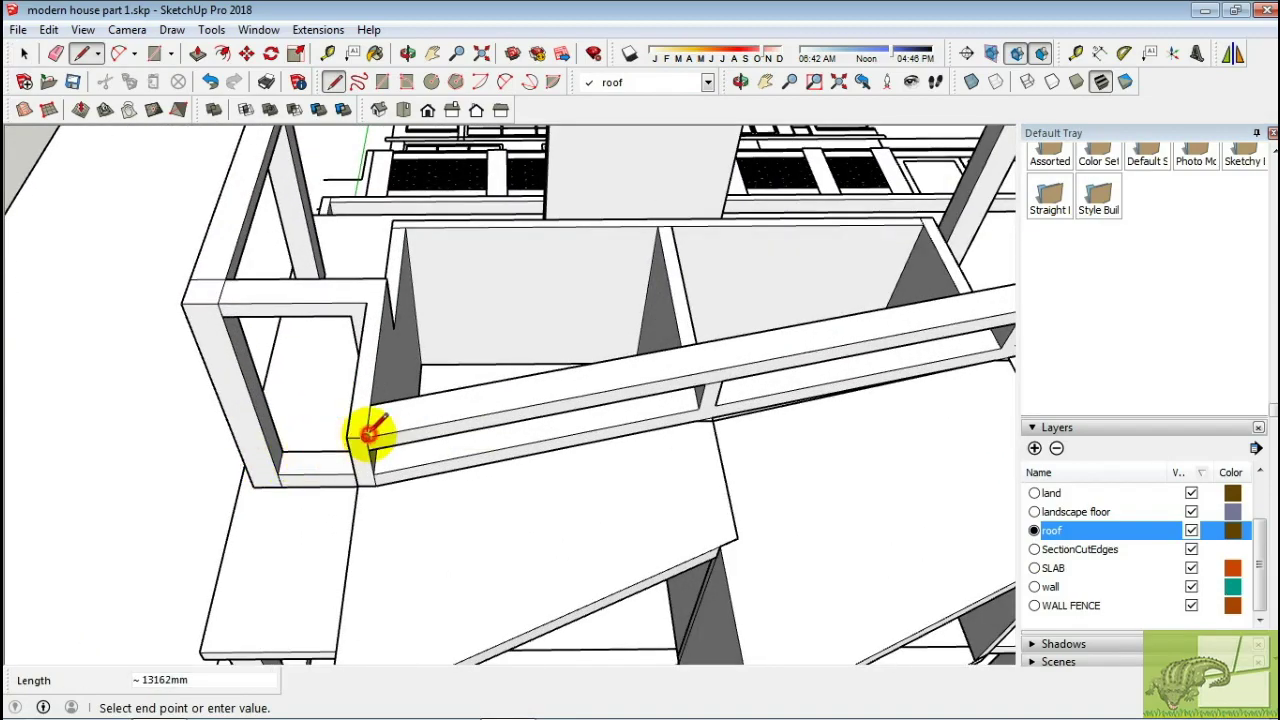
pyautogui.scroll(-1, 258, 455)
pyautogui.scroll(-1, 177, 457)
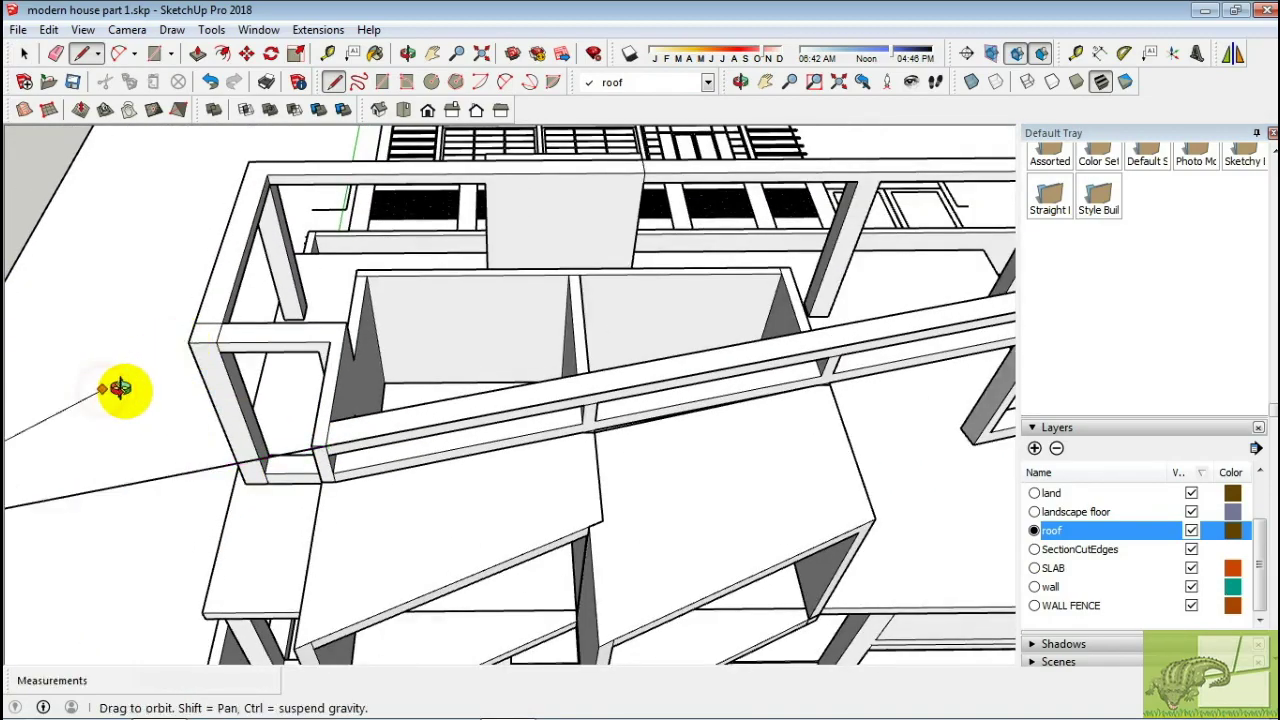
pyautogui.moveTo(120, 388); pyautogui.dragTo(175, 143, button='middle')
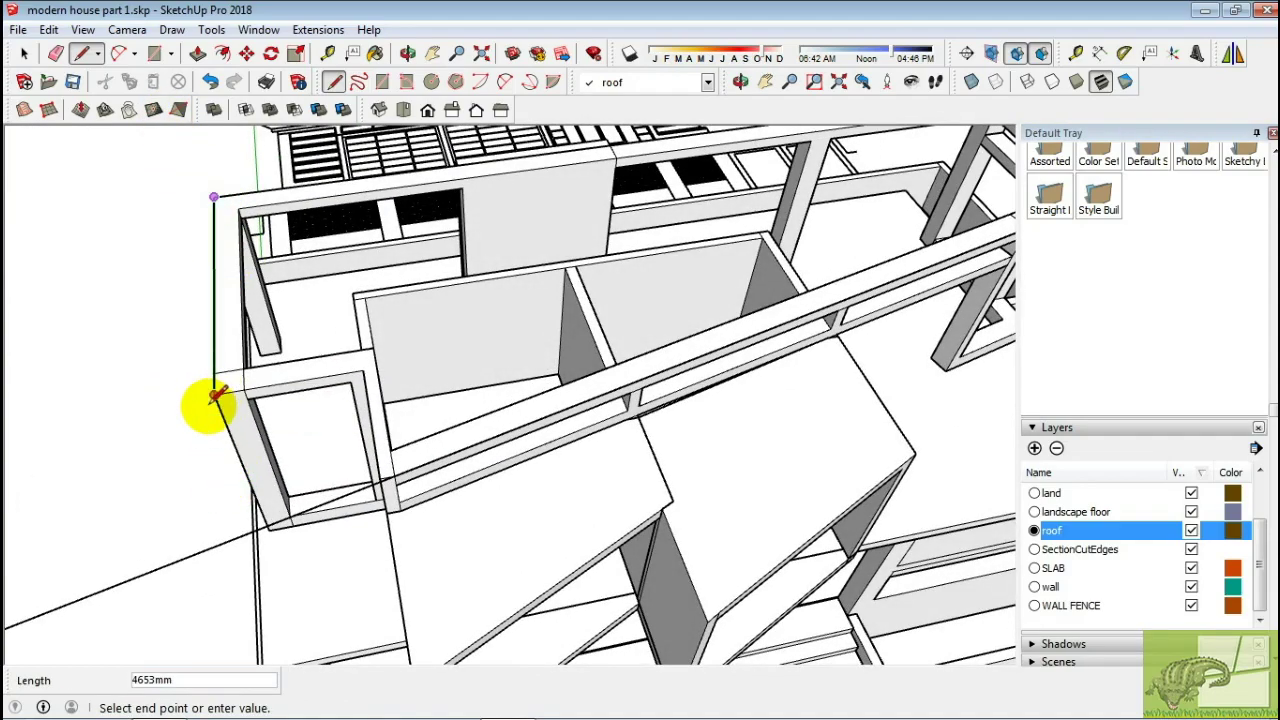
pyautogui.press('e')
pyautogui.moveTo(213, 557)
pyautogui.mouseDown(button='middle')
pyautogui.moveTo(214, 534)
pyautogui.moveTo(121, 490)
pyautogui.mouseUp(button='middle')
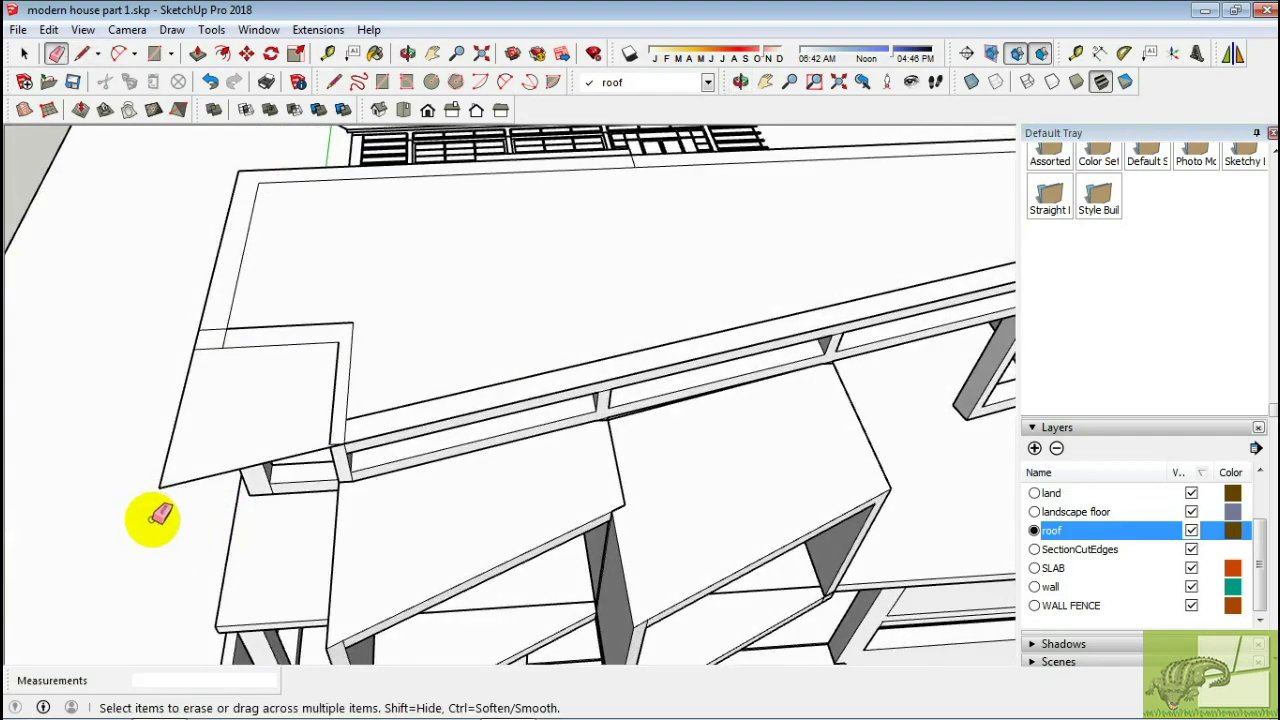
# Thicken the new roof face with Push/Pull.
pyautogui.press('p')
pyautogui.click(193, 445)
pyautogui.press('Return')
pyautogui.moveTo(193, 445)
pyautogui.mouseDown(button='middle')
pyautogui.moveTo(400, 220)
pyautogui.moveTo(786, 237)
pyautogui.moveTo(629, 277)
pyautogui.mouseUp(button='middle')
pyautogui.press('space')
# Offset the roof face outline 200 mm inward.
pyautogui.click(390, 408)
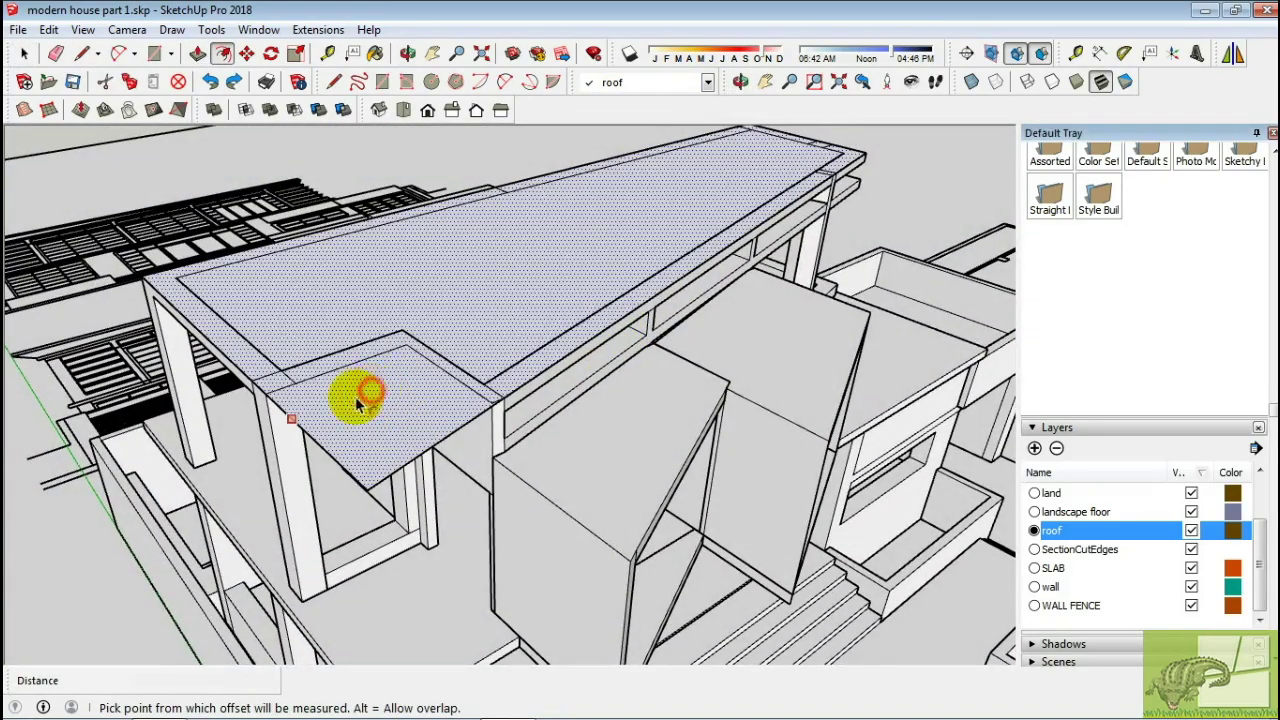
pyautogui.click(263, 453)
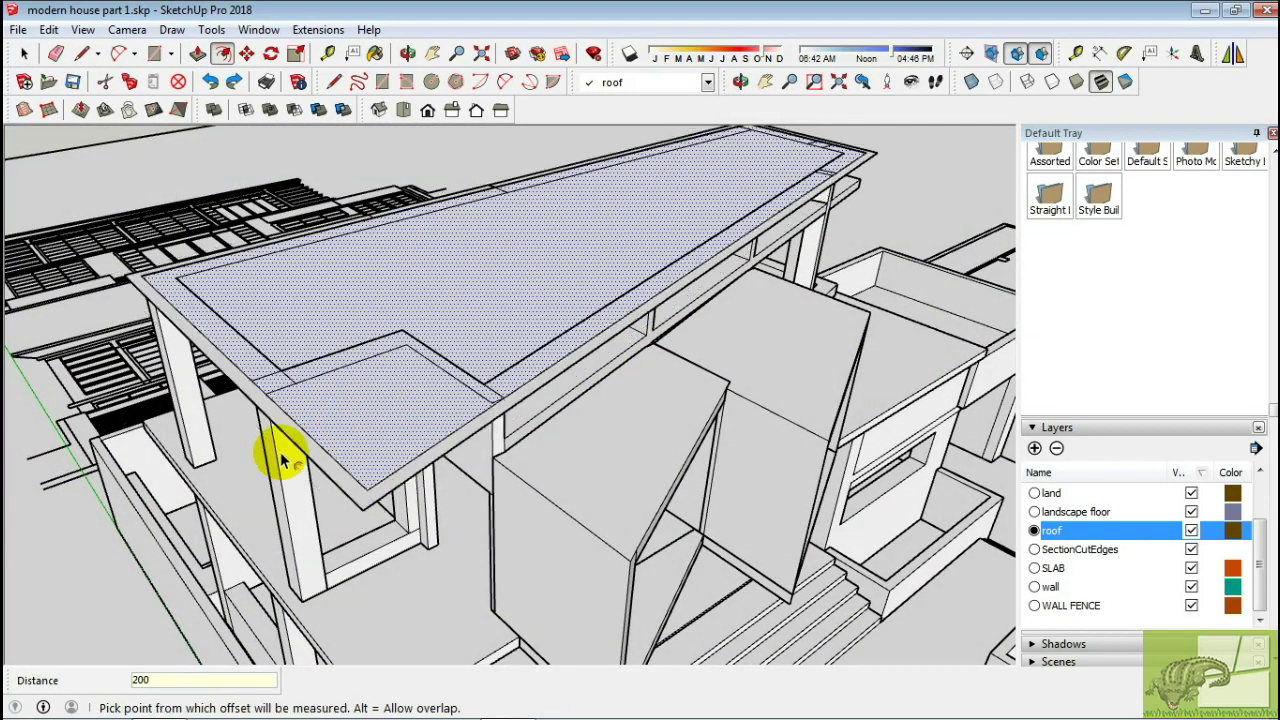
pyautogui.moveTo(280, 460)
pyautogui.mouseDown(button='middle')
pyautogui.moveTo(420, 457)
pyautogui.moveTo(634, 377)
pyautogui.moveTo(503, 423)
pyautogui.moveTo(523, 486)
pyautogui.moveTo(457, 286)
pyautogui.moveTo(460, 340)
pyautogui.mouseUp(button='middle')
pyautogui.press('space')
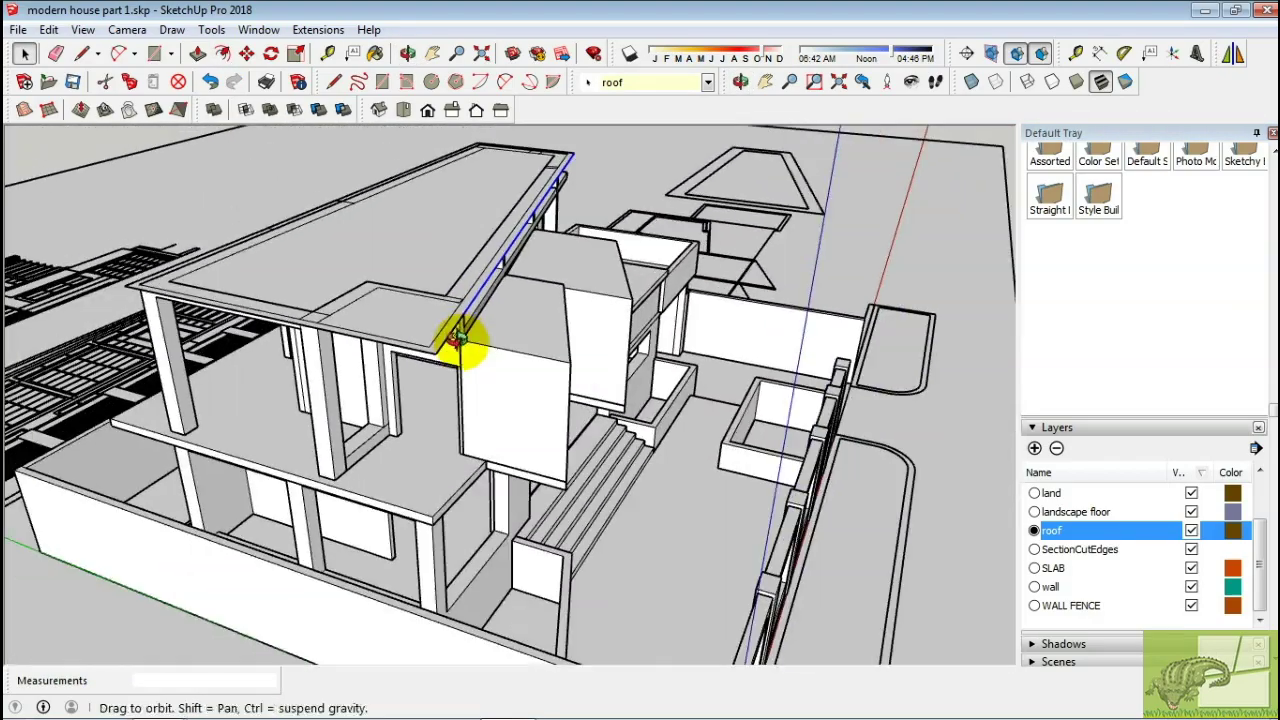
# Select the roof slab and its edges around the roof corner.
pyautogui.scroll(5, 457, 340)
pyautogui.scroll(2, 520, 362)
pyautogui.press('m')
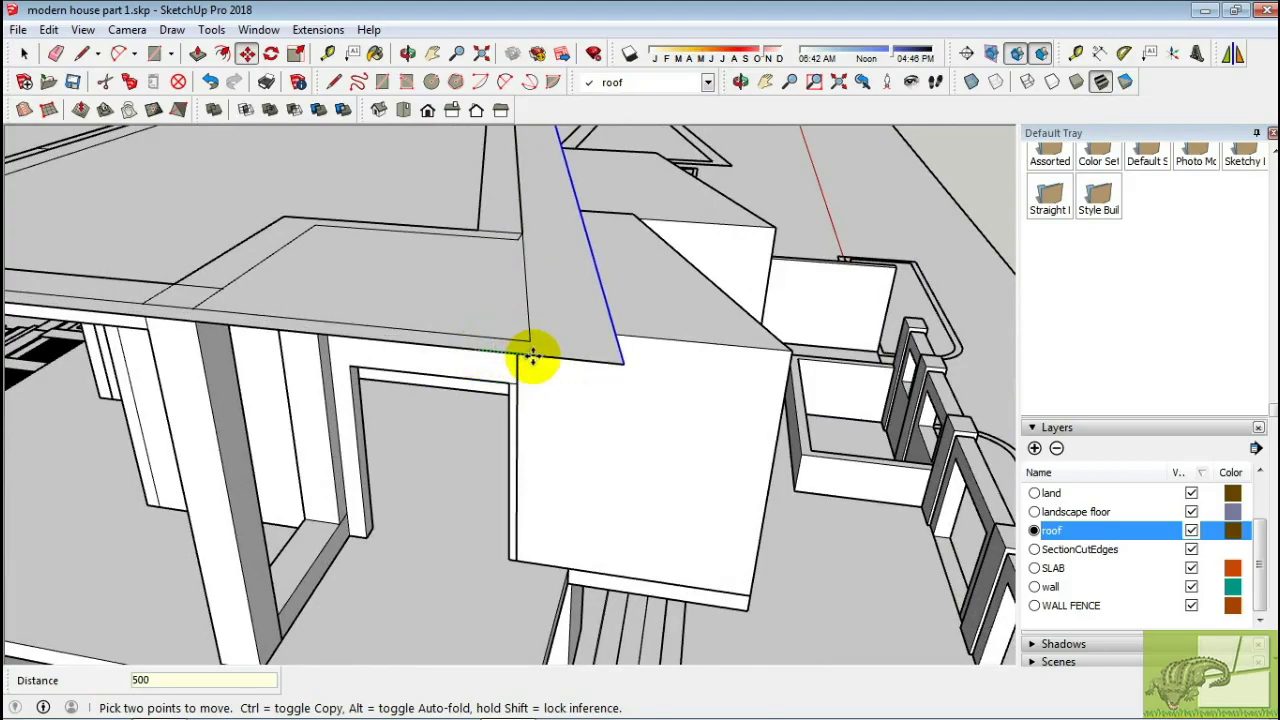
pyautogui.moveTo(532, 357)
pyautogui.mouseDown(button='middle')
pyautogui.moveTo(591, 331)
pyautogui.moveTo(463, 360)
pyautogui.mouseUp(button='middle')
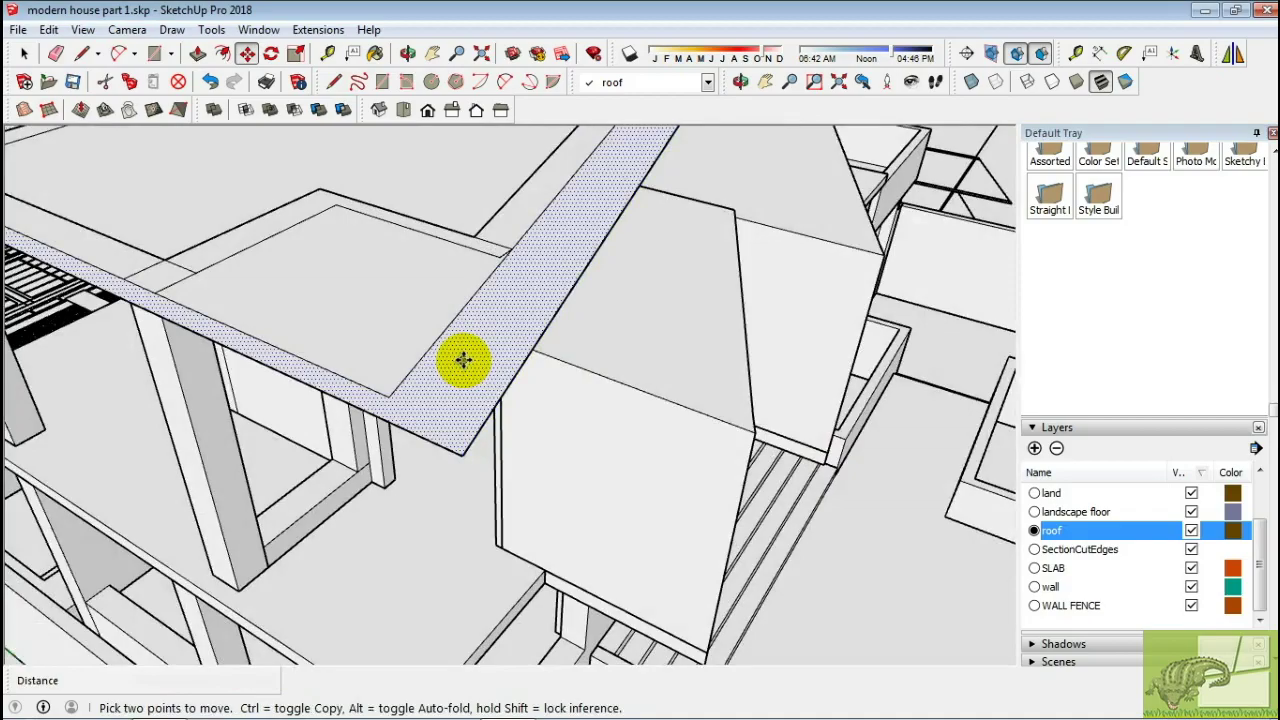
pyautogui.click(535, 230)
pyautogui.moveTo(535, 230)
pyautogui.mouseDown(button='middle')
pyautogui.moveTo(503, 314)
pyautogui.moveTo(270, 330)
pyautogui.mouseUp(button='middle')
pyautogui.click(652, 449)
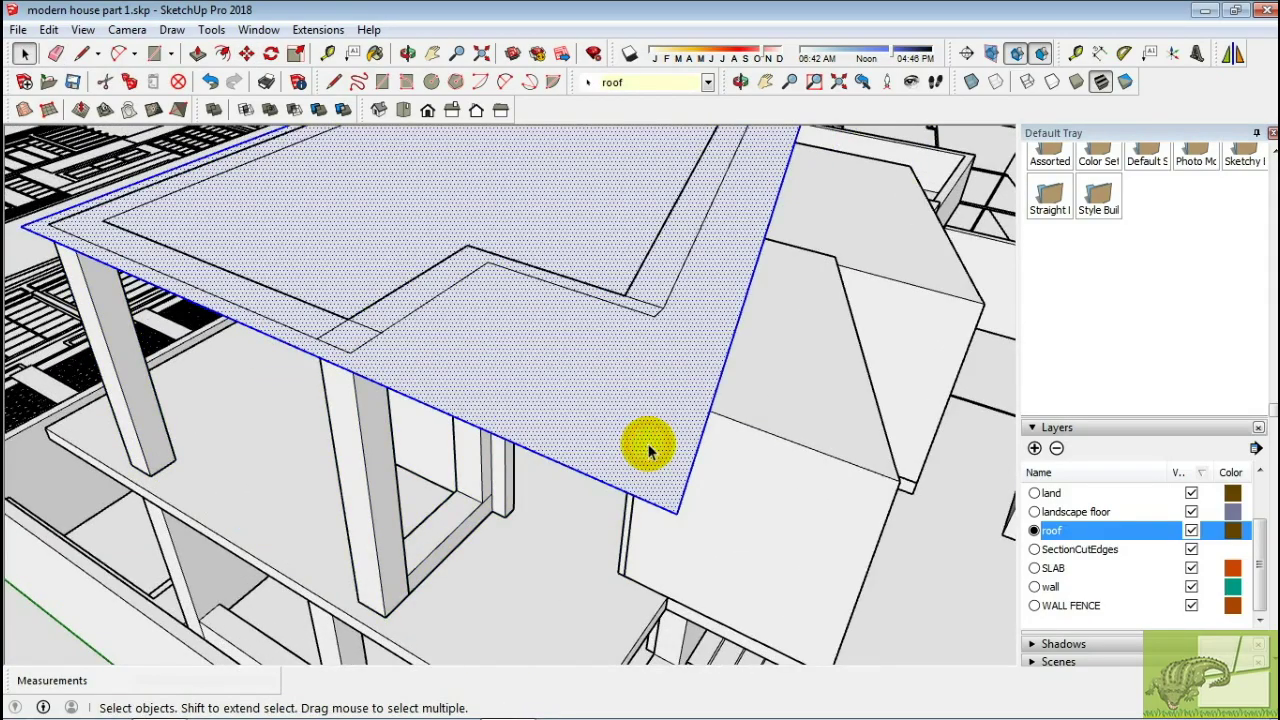
pyautogui.moveTo(652, 449)
pyautogui.mouseDown(button='middle')
pyautogui.moveTo(640, 457)
pyautogui.moveTo(230, 338)
pyautogui.moveTo(251, 314)
pyautogui.moveTo(600, 323)
pyautogui.moveTo(652, 362)
pyautogui.moveTo(457, 386)
pyautogui.moveTo(443, 366)
pyautogui.mouseUp(button='middle')
pyautogui.click(222, 302)
pyautogui.click(600, 323)
pyautogui.click(652, 362)
# Pull the roof slab up 200 mm and select its top face.
pyautogui.press('p')
pyautogui.moveTo(443, 366); pyautogui.dragTo(440, 358)
pyautogui.moveTo(440, 358)
pyautogui.mouseDown(button='middle')
pyautogui.moveTo(200, 323)
pyautogui.moveTo(586, 400)
pyautogui.moveTo(434, 366)
pyautogui.moveTo(478, 365)
pyautogui.moveTo(586, 409)
pyautogui.moveTo(366, 343)
pyautogui.mouseUp(button='middle')
pyautogui.press('e')
pyautogui.scroll(-3, 505, 337)
pyautogui.press('space')
pyautogui.click(366, 343)
pyautogui.rightClick(370, 347)
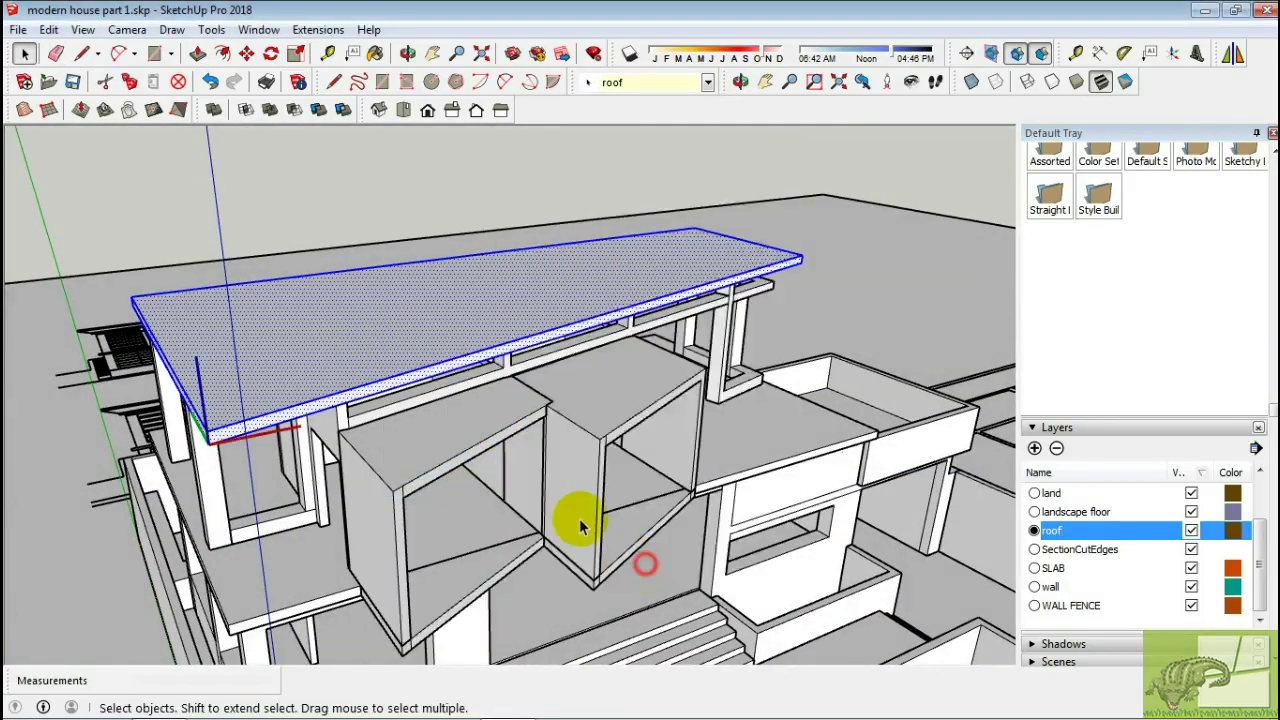
pyautogui.moveTo(580, 517)
pyautogui.mouseDown(button='middle')
pyautogui.moveTo(371, 466)
pyautogui.moveTo(500, 549)
pyautogui.moveTo(562, 550)
pyautogui.mouseUp(button='middle')
# Draw a guide line from the roof corner for lowering the roof edge into a slope.
pyautogui.press('r')
pyautogui.scroll(1, 562, 550)
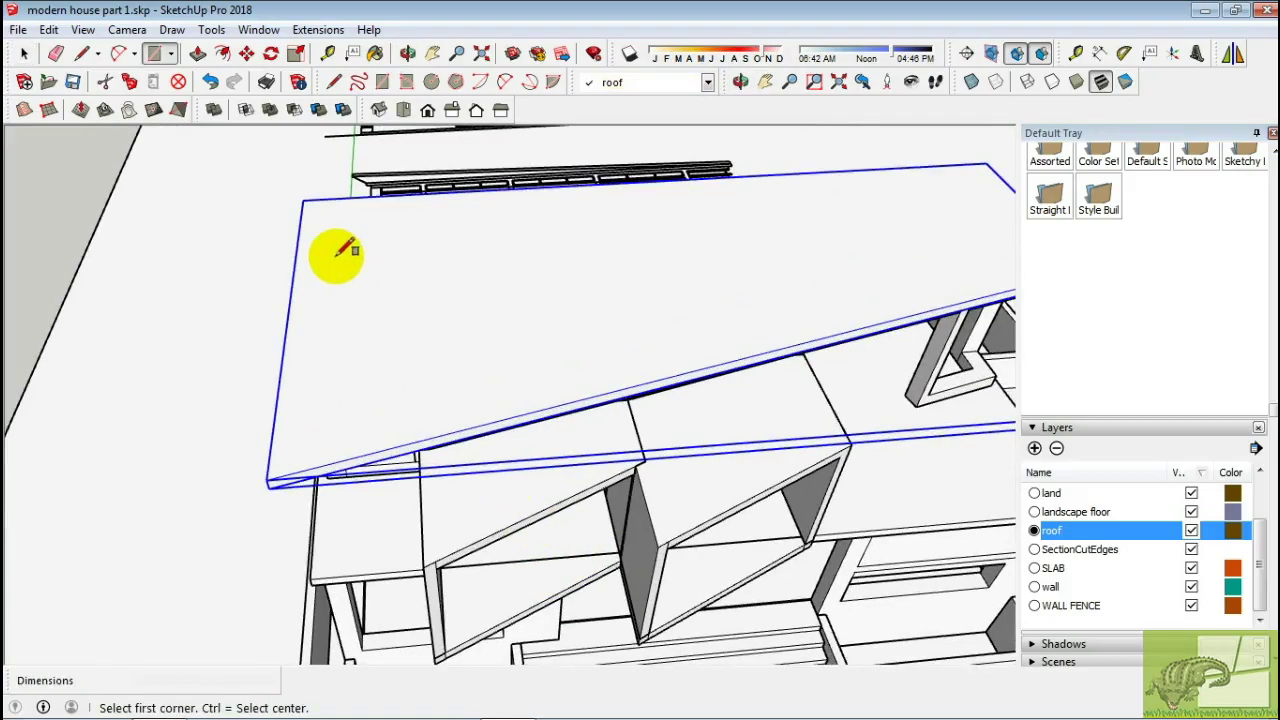
pyautogui.moveTo(305, 200)
pyautogui.mouseDown(button='middle')
pyautogui.moveTo(243, 277)
pyautogui.moveTo(251, 349)
pyautogui.moveTo(243, 323)
pyautogui.mouseUp(button='middle')
pyautogui.click(240, 320)
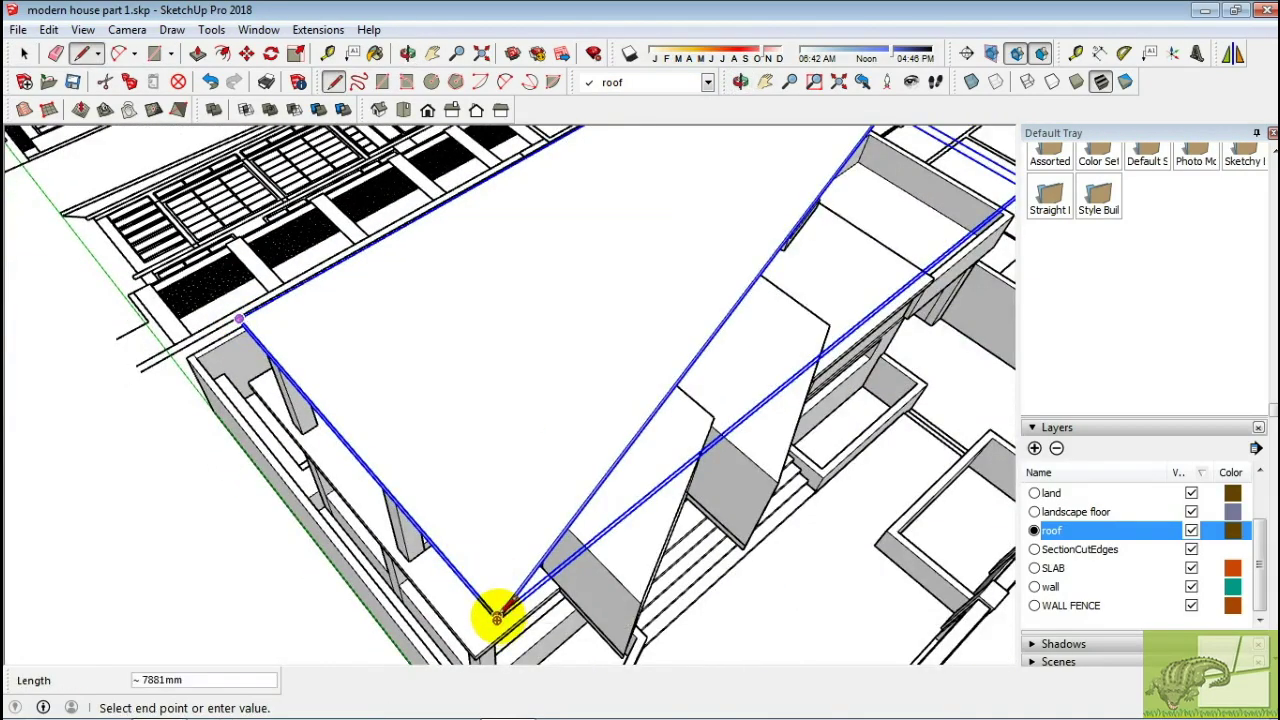
pyautogui.moveTo(497, 614)
pyautogui.mouseDown(button='middle')
pyautogui.moveTo(366, 457)
pyautogui.moveTo(735, 295)
pyautogui.moveTo(694, 386)
pyautogui.moveTo(471, 200)
pyautogui.moveTo(455, 320)
pyautogui.moveTo(829, 249)
pyautogui.moveTo(909, 249)
pyautogui.moveTo(614, 366)
pyautogui.moveTo(465, 455)
pyautogui.moveTo(523, 417)
pyautogui.moveTo(706, 431)
pyautogui.moveTo(734, 331)
pyautogui.moveTo(527, 357)
pyautogui.moveTo(451, 337)
pyautogui.moveTo(397, 368)
pyautogui.moveTo(757, 343)
pyautogui.moveTo(734, 423)
pyautogui.mouseUp(button='middle')
pyautogui.press('space')
pyautogui.press('m')
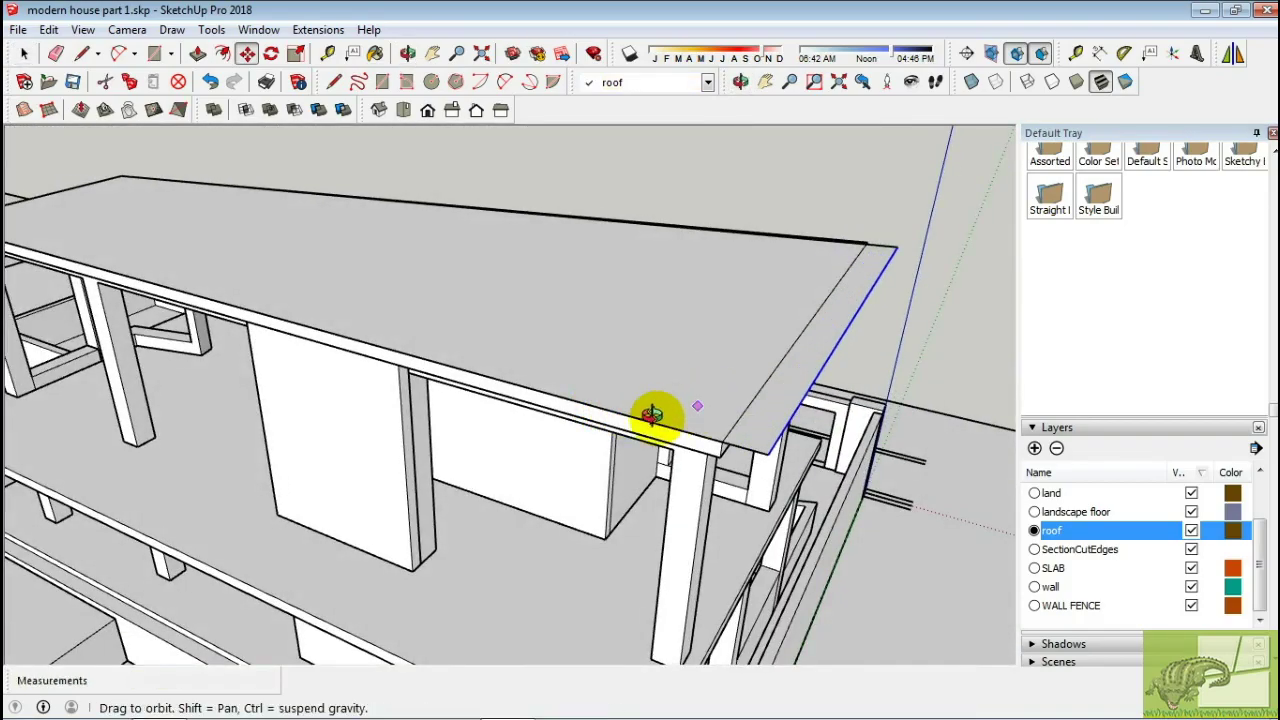
# Draw edges along the line where the sloped roof end meets the wall below.
pyautogui.moveTo(651, 415)
pyautogui.mouseDown(button='middle')
pyautogui.moveTo(734, 277)
pyautogui.moveTo(721, 361)
pyautogui.moveTo(120, 410)
pyautogui.mouseUp(button='middle')
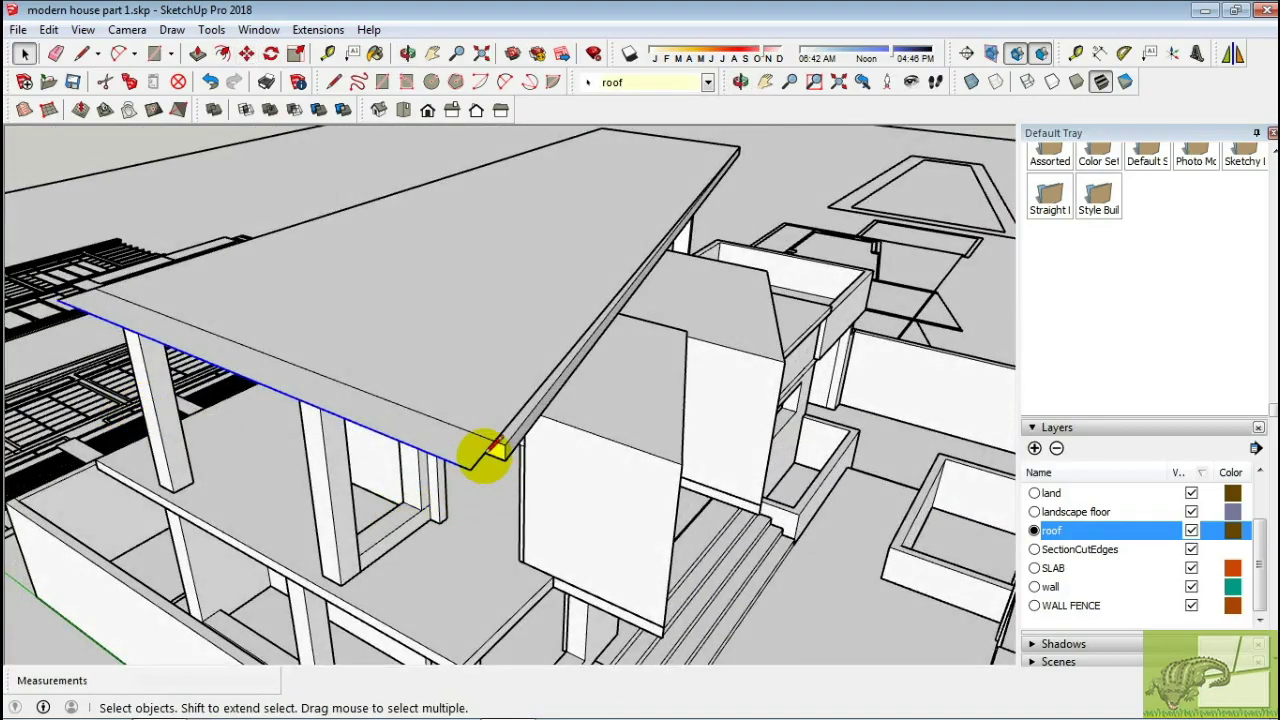
pyautogui.scroll(2, 519, 467)
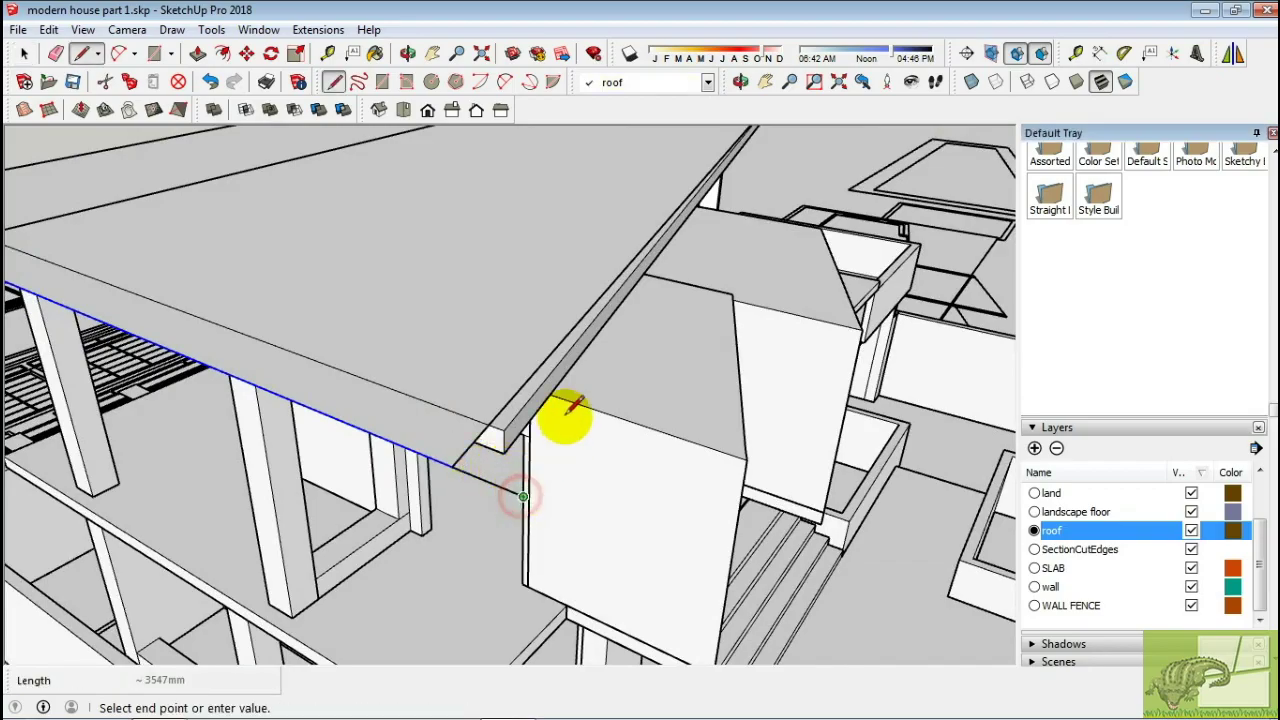
pyautogui.moveTo(573, 404)
pyautogui.mouseDown(button='middle')
pyautogui.moveTo(14, 606)
pyautogui.moveTo(994, 206)
pyautogui.mouseUp(button='middle')
pyautogui.click(822, 266)
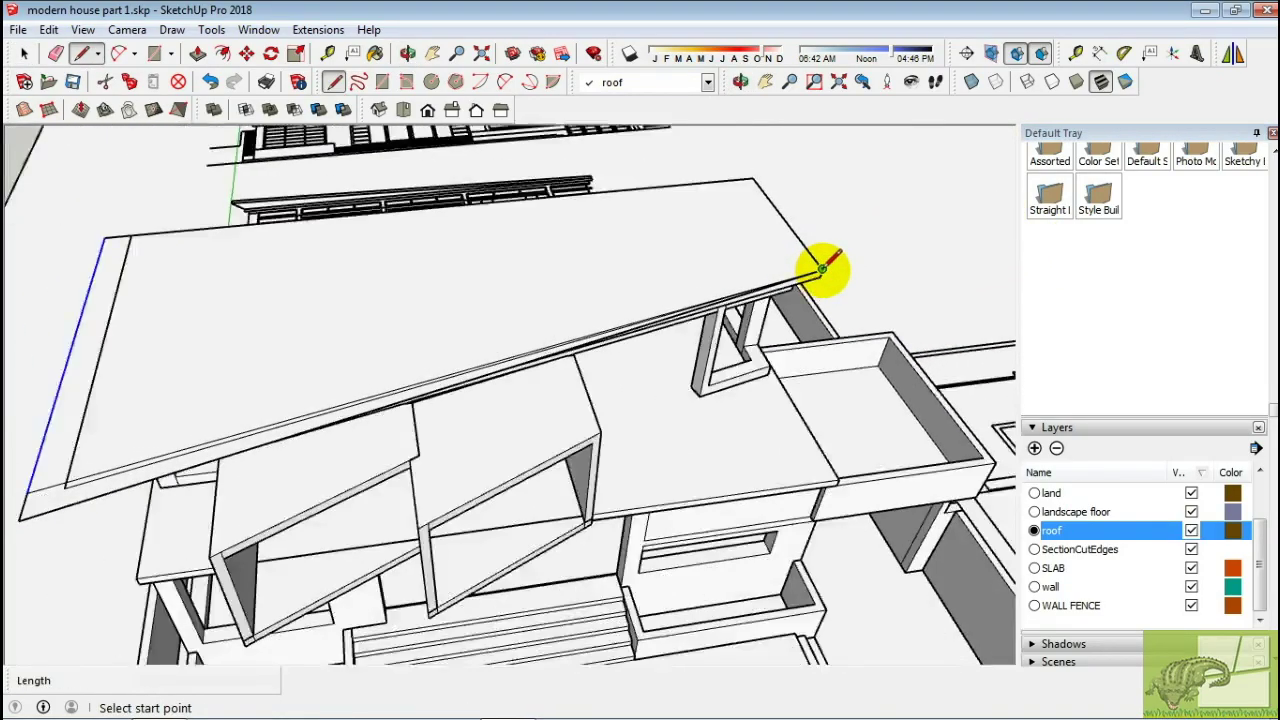
pyautogui.moveTo(822, 266)
pyautogui.mouseDown(button='middle')
pyautogui.moveTo(143, 509)
pyautogui.moveTo(688, 148)
pyautogui.moveTo(543, 229)
pyautogui.mouseUp(button='middle')
pyautogui.click(143, 509)
pyautogui.scroll(3, 677, 243)
# Push/Pull the new roof-end face to close that end, then erase stray edges.
pyautogui.press('p')
pyautogui.click(679, 232)
pyautogui.moveTo(679, 232)
pyautogui.mouseDown(button='middle')
pyautogui.moveTo(654, 354)
pyautogui.moveTo(596, 410)
pyautogui.moveTo(711, 337)
pyautogui.moveTo(491, 234)
pyautogui.moveTo(451, 229)
pyautogui.moveTo(634, 366)
pyautogui.moveTo(586, 320)
pyautogui.moveTo(386, 271)
pyautogui.moveTo(648, 190)
pyautogui.moveTo(257, 303)
pyautogui.moveTo(654, 306)
pyautogui.moveTo(261, 358)
pyautogui.moveTo(771, 337)
pyautogui.moveTo(229, 357)
pyautogui.mouseUp(button='middle')
pyautogui.press('e')
pyautogui.press('space')
# Select the roof group and begin rotating it about its edge.
pyautogui.click(771, 337)
pyautogui.press('q')
pyautogui.scroll(3, 114, 329)
# Rotate the roof group a further 2 degrees into a single slope.
pyautogui.scroll(2, 115, 340)
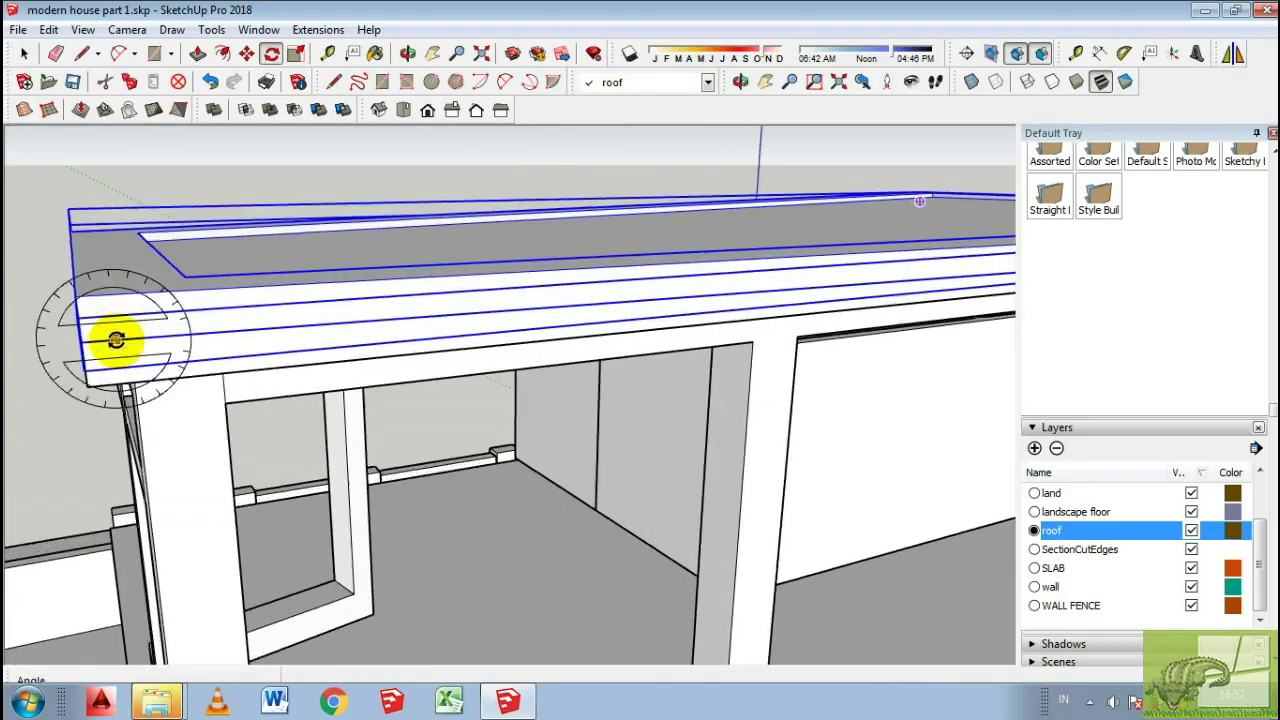
pyautogui.moveTo(115, 340); pyautogui.dragTo(410, 310, button='middle')
pyautogui.moveTo(339, 377); pyautogui.dragTo(330, 377, button='middle')
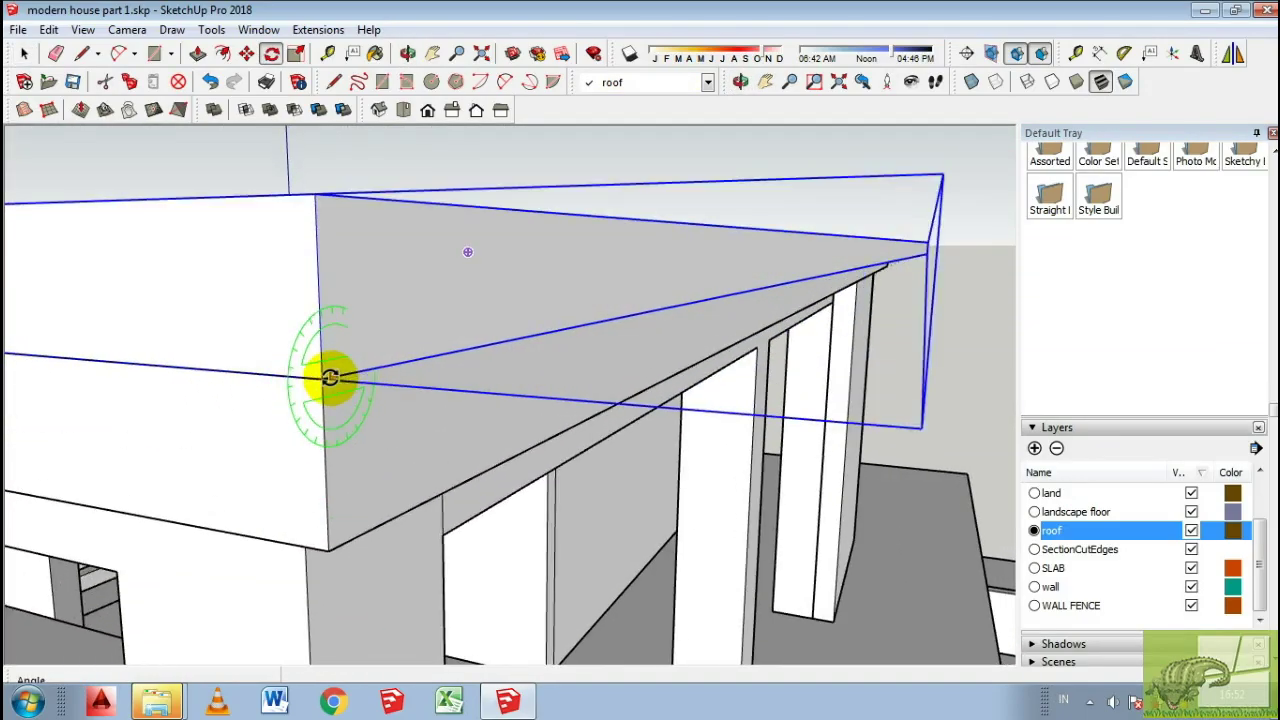
pyautogui.write('2.5')
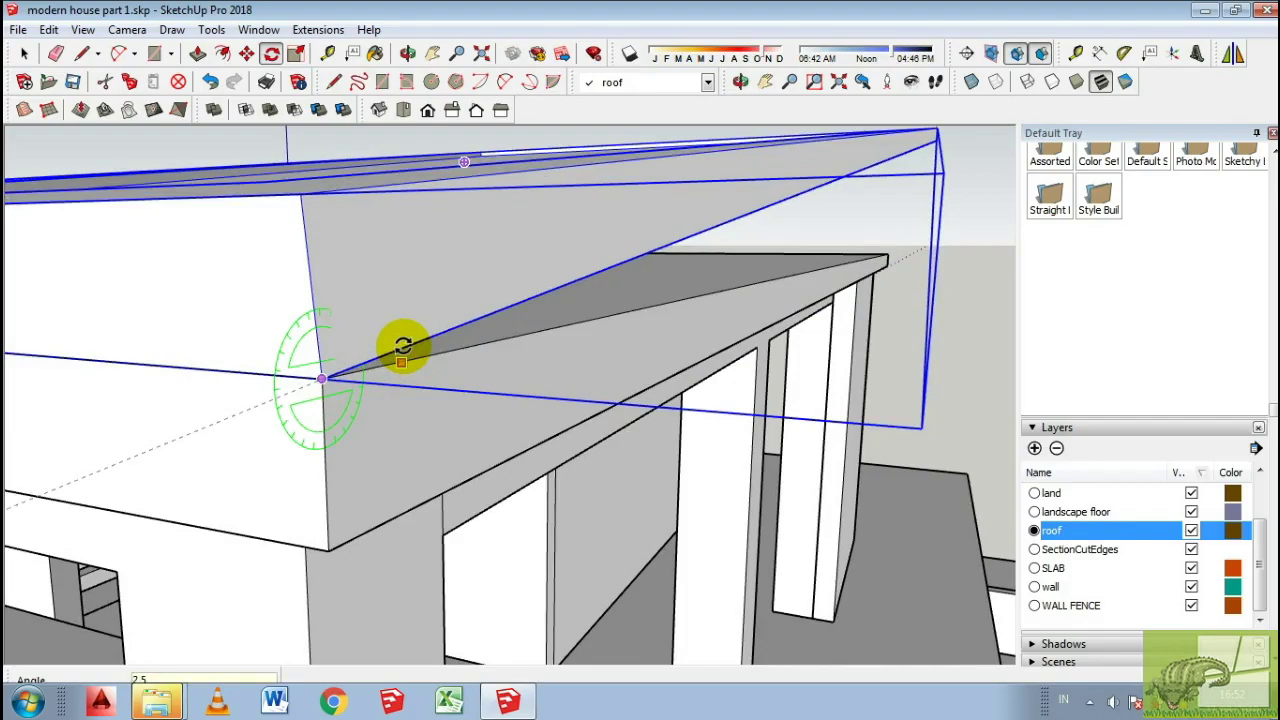
pyautogui.press('space')
pyautogui.scroll(5, 700, 323)
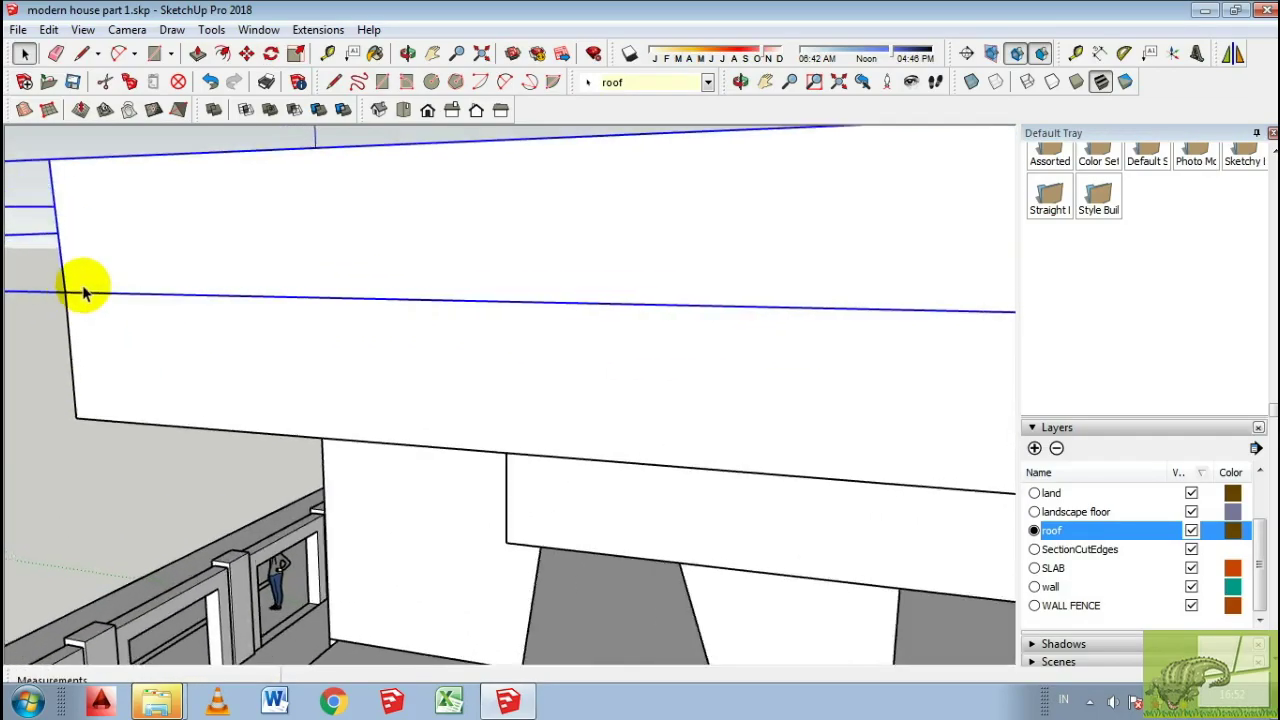
pyautogui.scroll(-5, 451, 271)
pyautogui.scroll(-5, 543, 277)
pyautogui.scroll(-2, 543, 286)
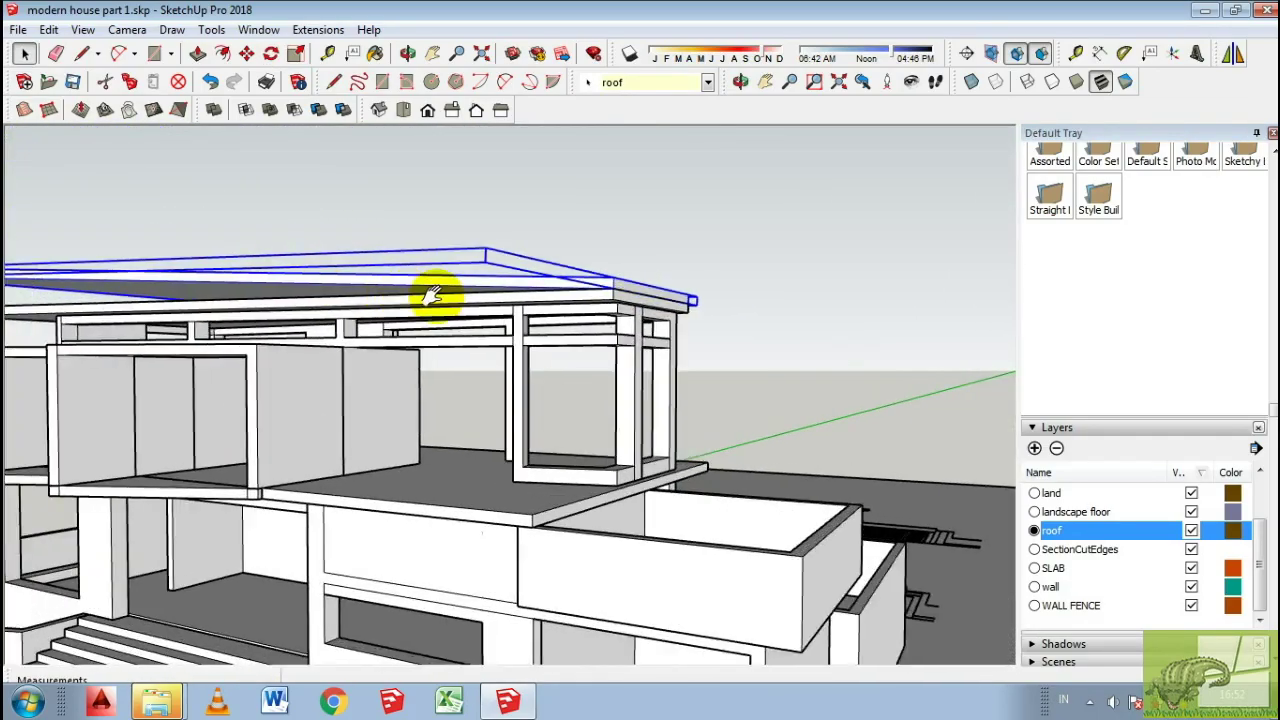
pyautogui.scroll(5, 400, 305)
# Trace the left triangular gable infill beneath the roof corner and select the new face.
pyautogui.press('l')
pyautogui.scroll(-5, 651, 320)
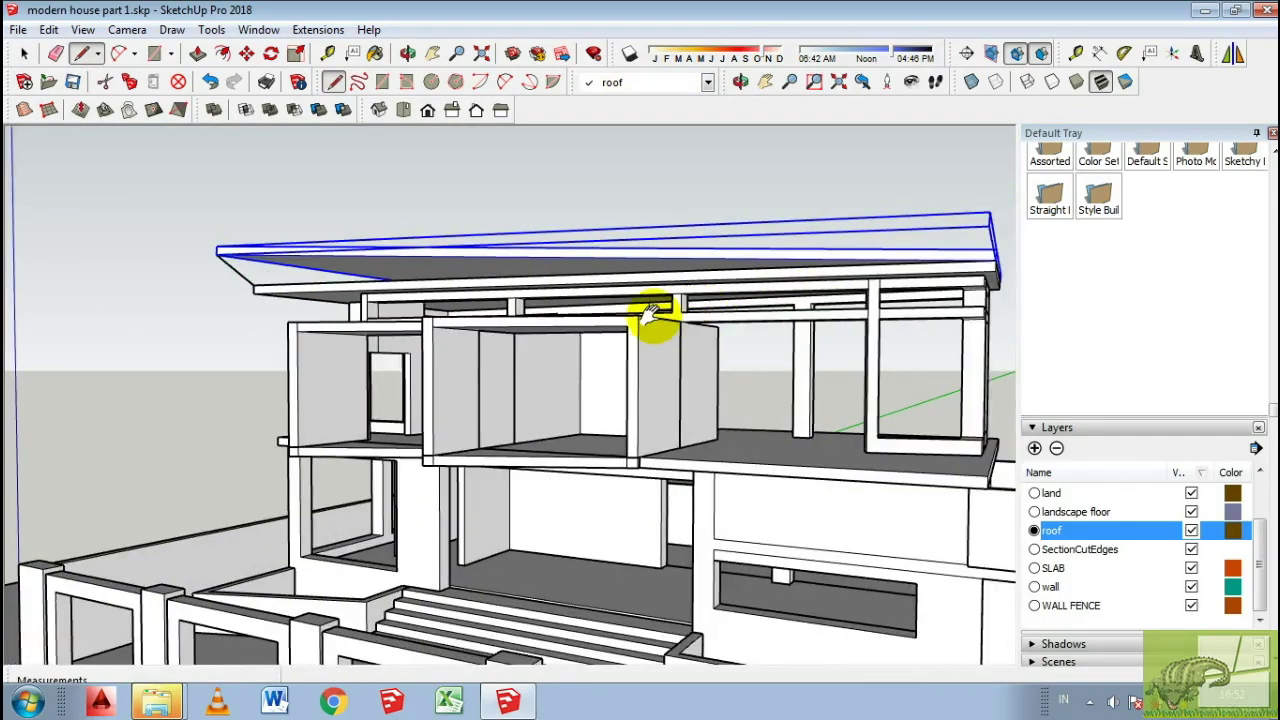
pyautogui.scroll(5, 766, 274)
pyautogui.moveTo(777, 277)
pyautogui.keyDown('shift'); pyautogui.mouseDown(button='middle')
pyautogui.moveTo(330, 282)
pyautogui.moveTo(100, 308)
pyautogui.mouseUp(button='middle'); pyautogui.keyUp('shift')
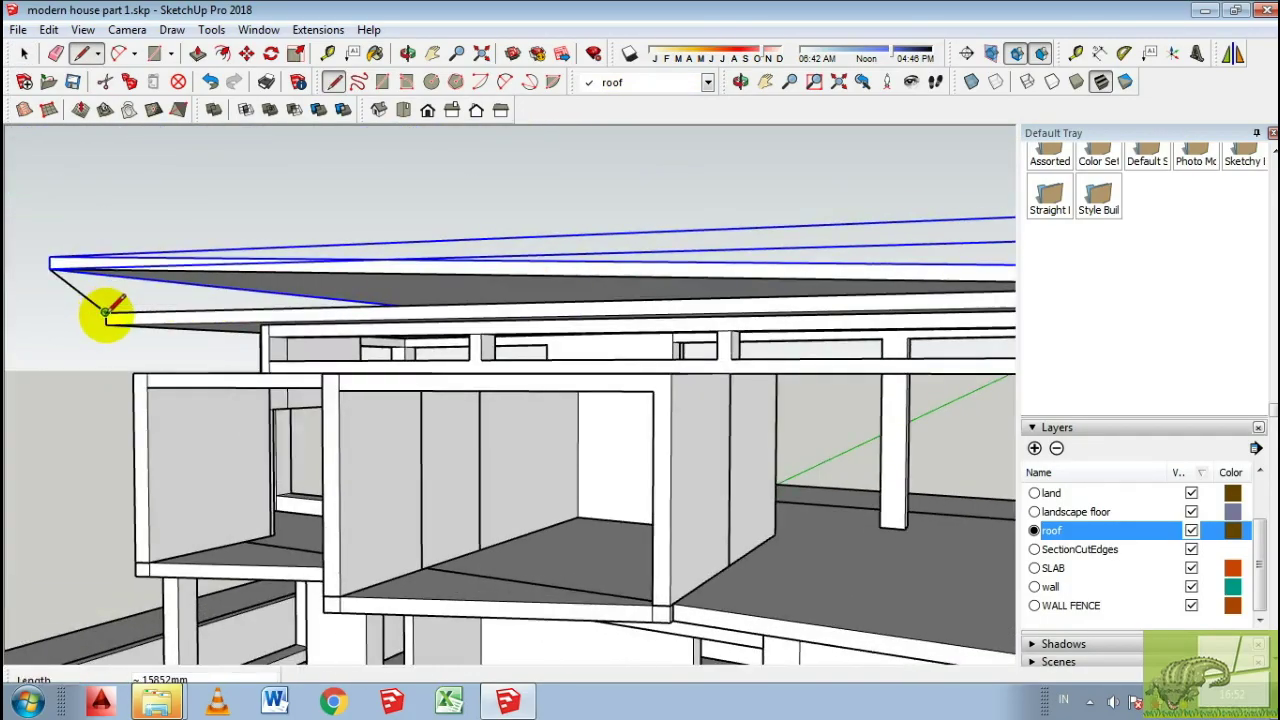
pyautogui.scroll(-3, 449, 294)
pyautogui.scroll(-3, 371, 314)
pyautogui.scroll(6, 110, 320)
pyautogui.click(110, 320)
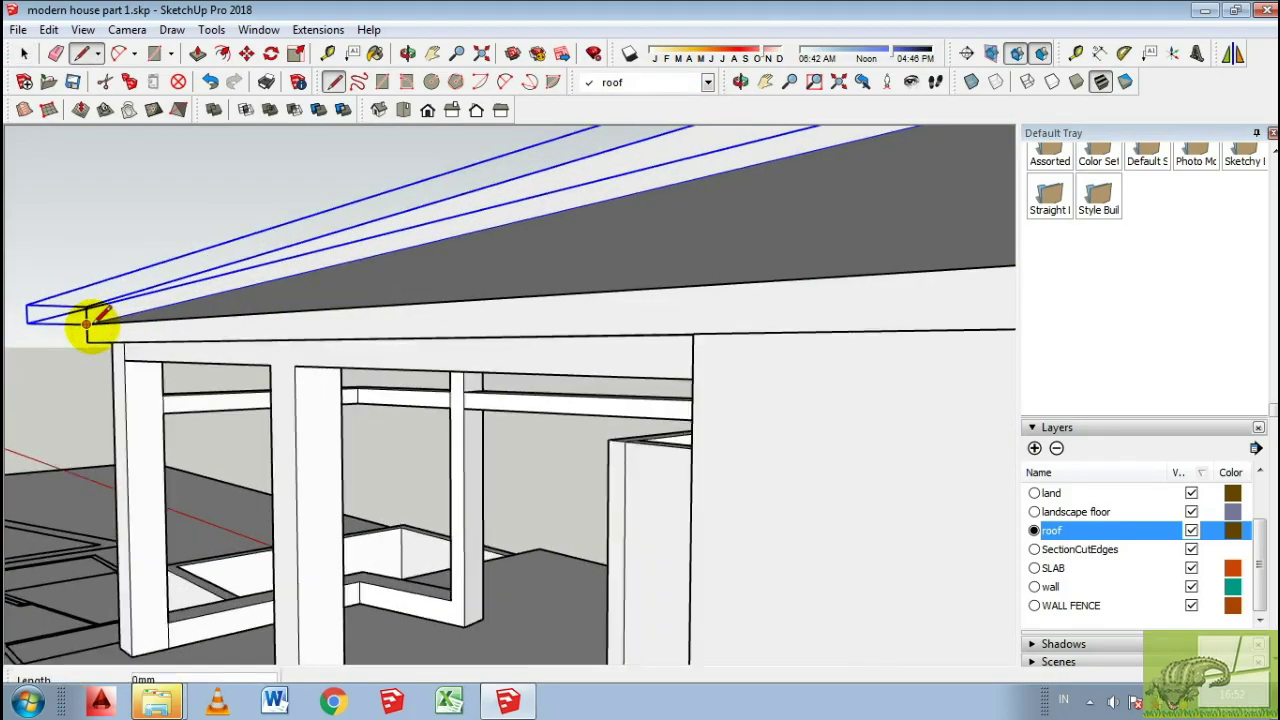
pyautogui.scroll(-4, 100, 323)
pyautogui.scroll(-3, 660, 183)
pyautogui.scroll(4, 137, 313)
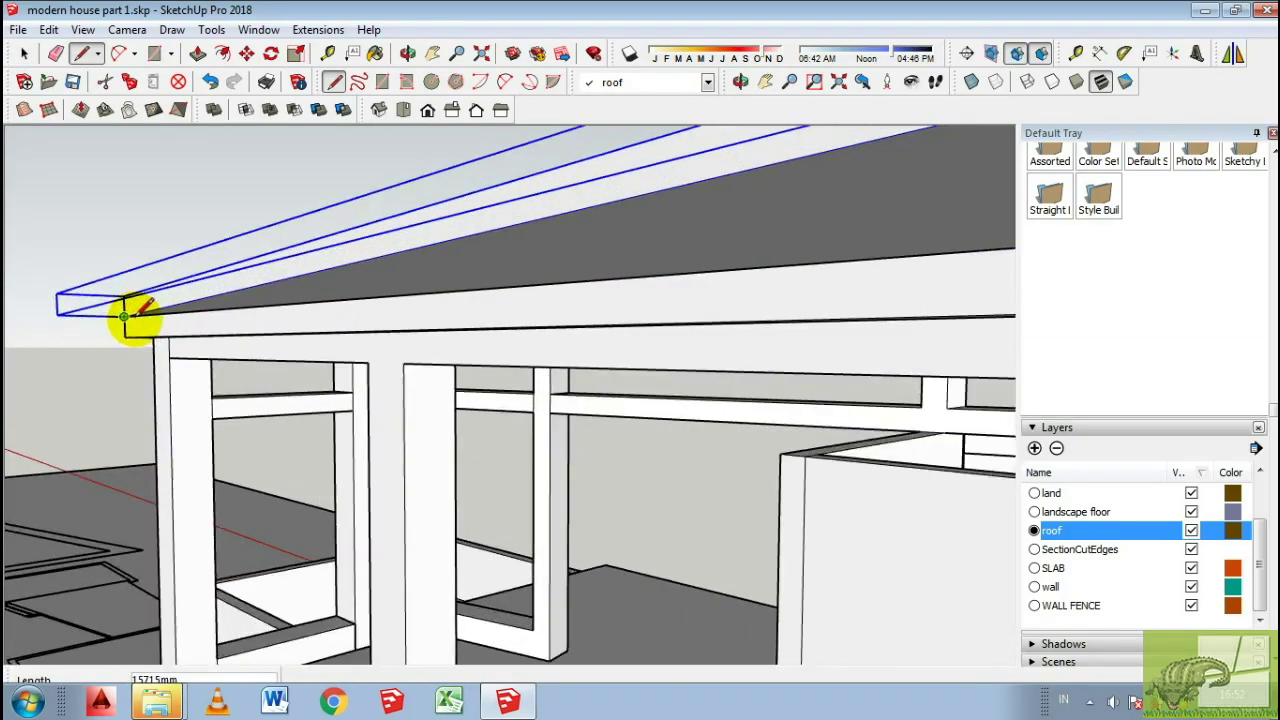
pyautogui.scroll(-3, 114, 320)
pyautogui.keyDown('shift'); pyautogui.moveTo(473, 297); pyautogui.dragTo(389, 292, button='middle'); pyautogui.keyUp('shift')
pyautogui.press('space')
pyautogui.click(389, 292)
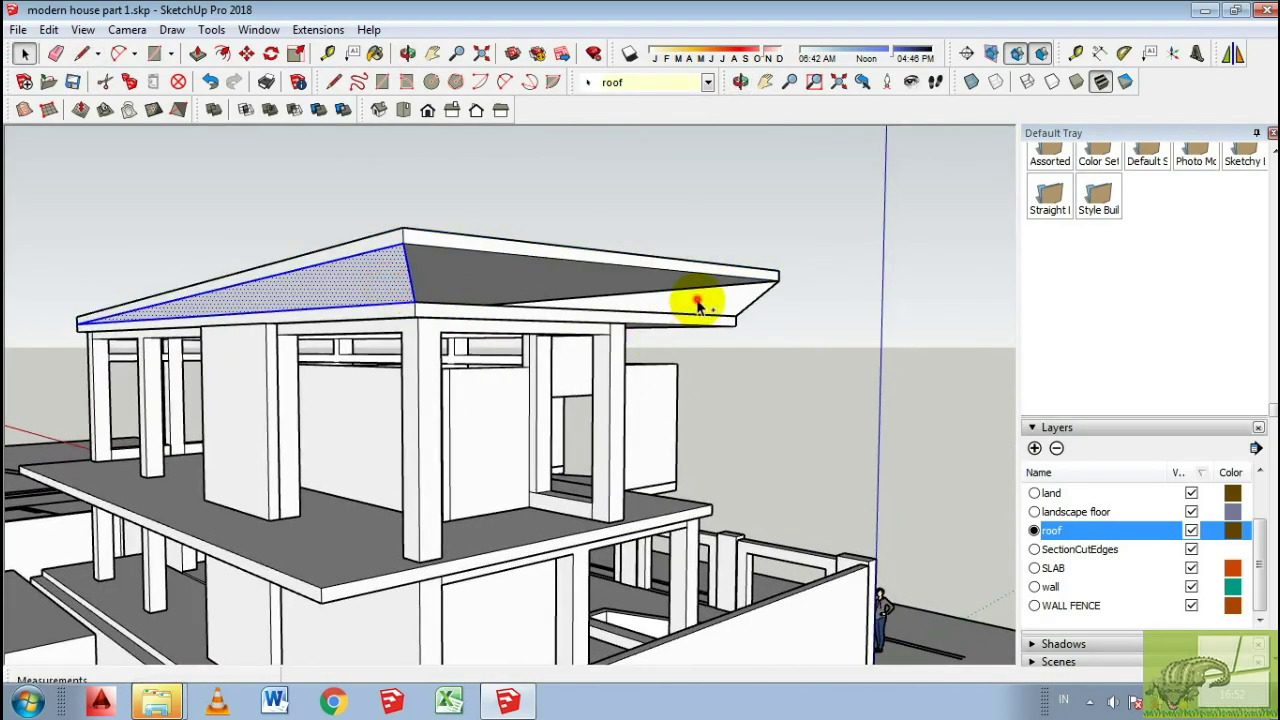
pyautogui.rightClick(698, 306)
# Make the left gable face into a component and enter it for editing.
pyautogui.click(770, 440)
pyautogui.click(666, 563)
pyautogui.doubleClick(364, 271)
pyautogui.scroll(5, 500, 442)
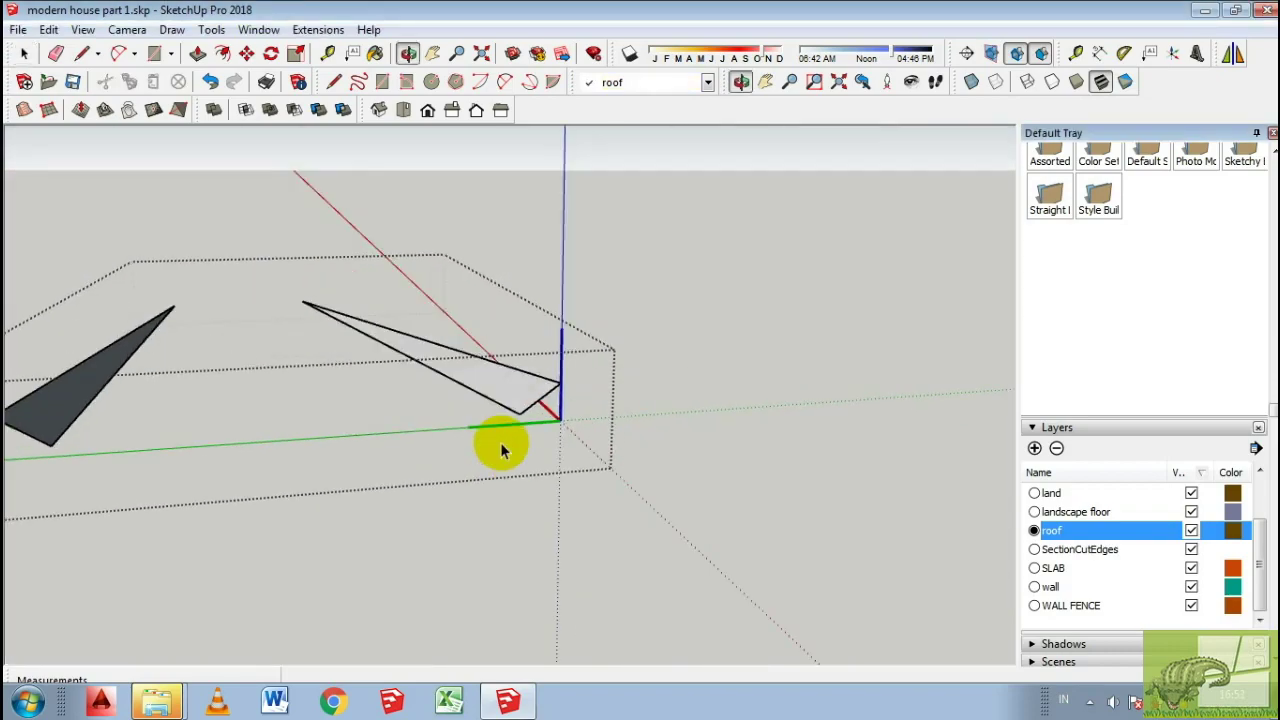
pyautogui.moveTo(500, 442); pyautogui.dragTo(480, 444, button='middle')
# Draw the closing line to complete the gable infill face and change its options.
pyautogui.press('l')
pyautogui.click(541, 400)
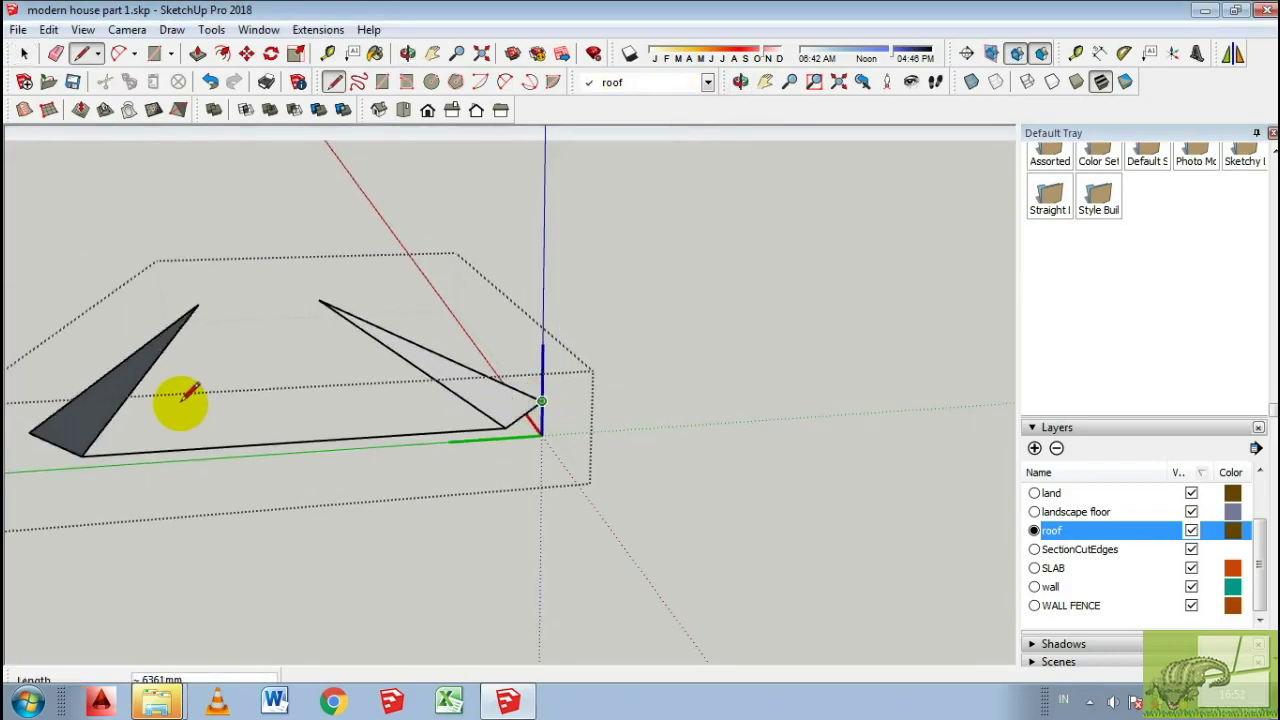
pyautogui.moveTo(38, 433)
pyautogui.mouseDown(button='middle')
pyautogui.moveTo(323, 343)
pyautogui.moveTo(260, 370)
pyautogui.mouseUp(button='middle')
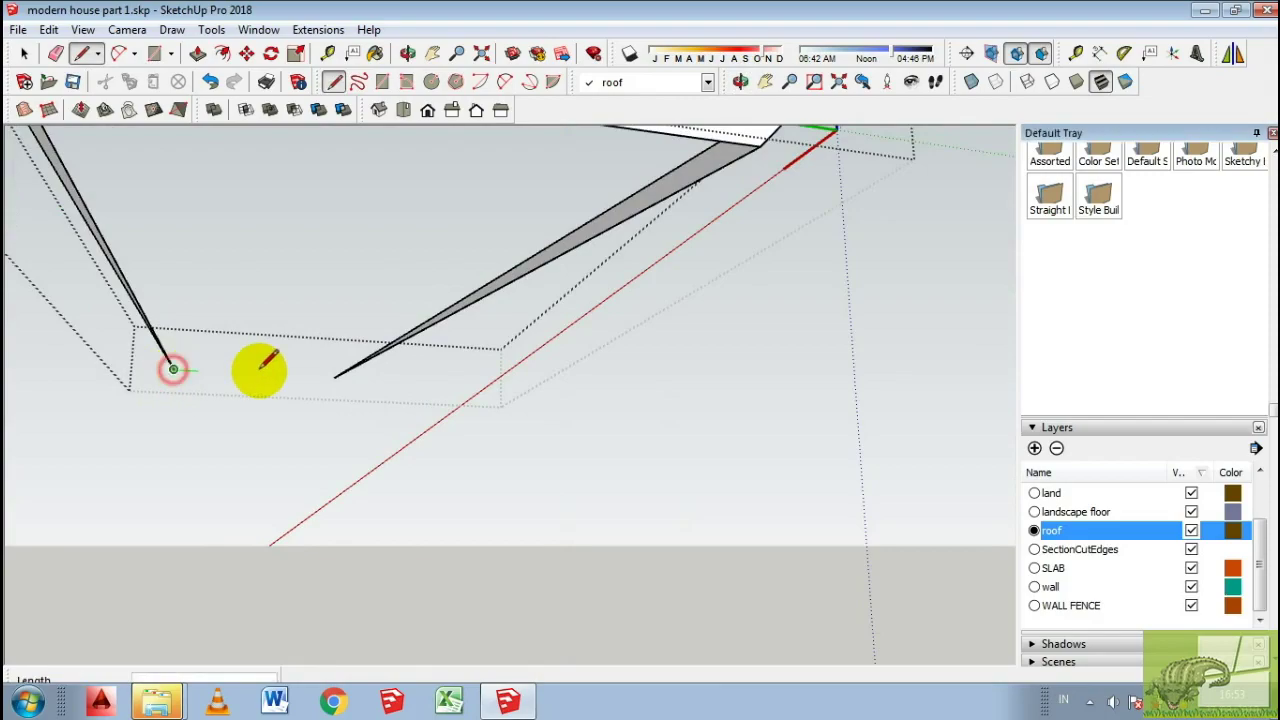
pyautogui.click(333, 376)
pyautogui.press('space')
pyautogui.scroll(-3, 330, 360)
pyautogui.rightClick(329, 337)
pyautogui.click(335, 509)
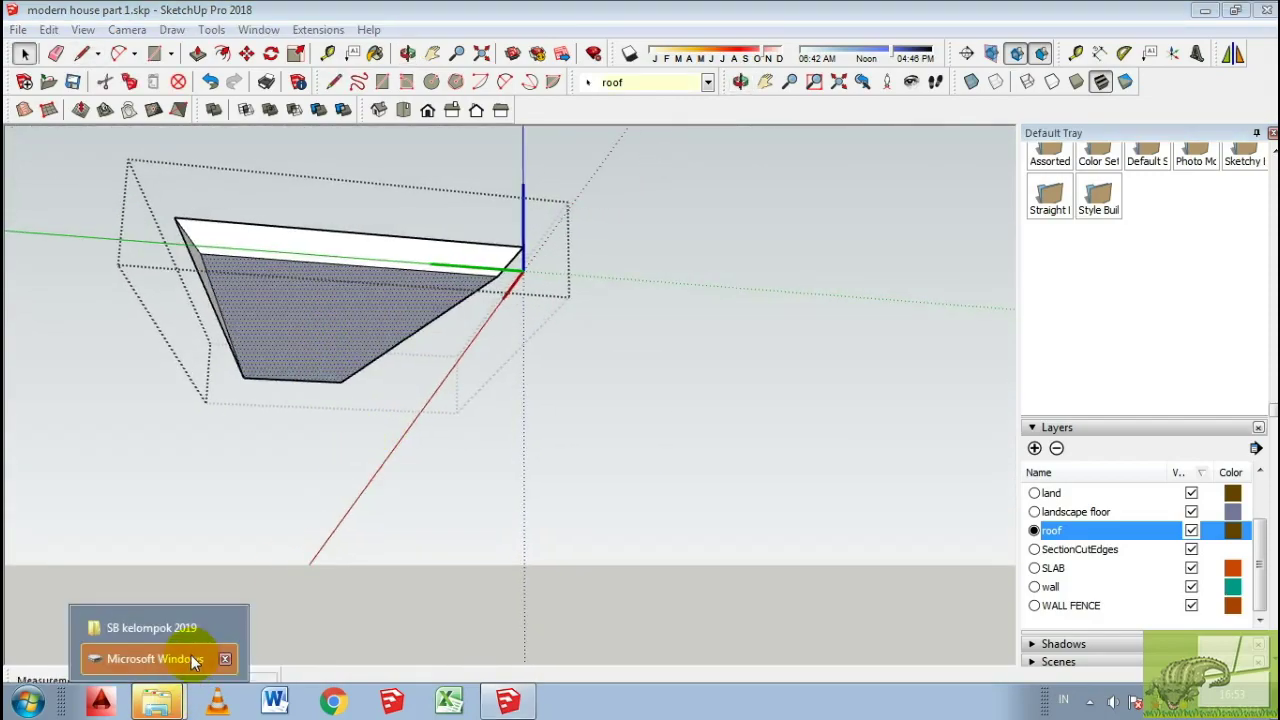
# Reverse the infill face so it faces outward, exit editing, and view the house from the Front.
pyautogui.moveTo(563, 429); pyautogui.dragTo(297, 357, button='middle')
pyautogui.rightClick(297, 355)
pyautogui.moveTo(357, 471)
pyautogui.mouseDown(button='middle')
pyautogui.moveTo(295, 395)
pyautogui.moveTo(300, 286)
pyautogui.moveTo(214, 329)
pyautogui.moveTo(323, 309)
pyautogui.mouseUp(button='middle')
pyautogui.scroll(3, 424, 274)
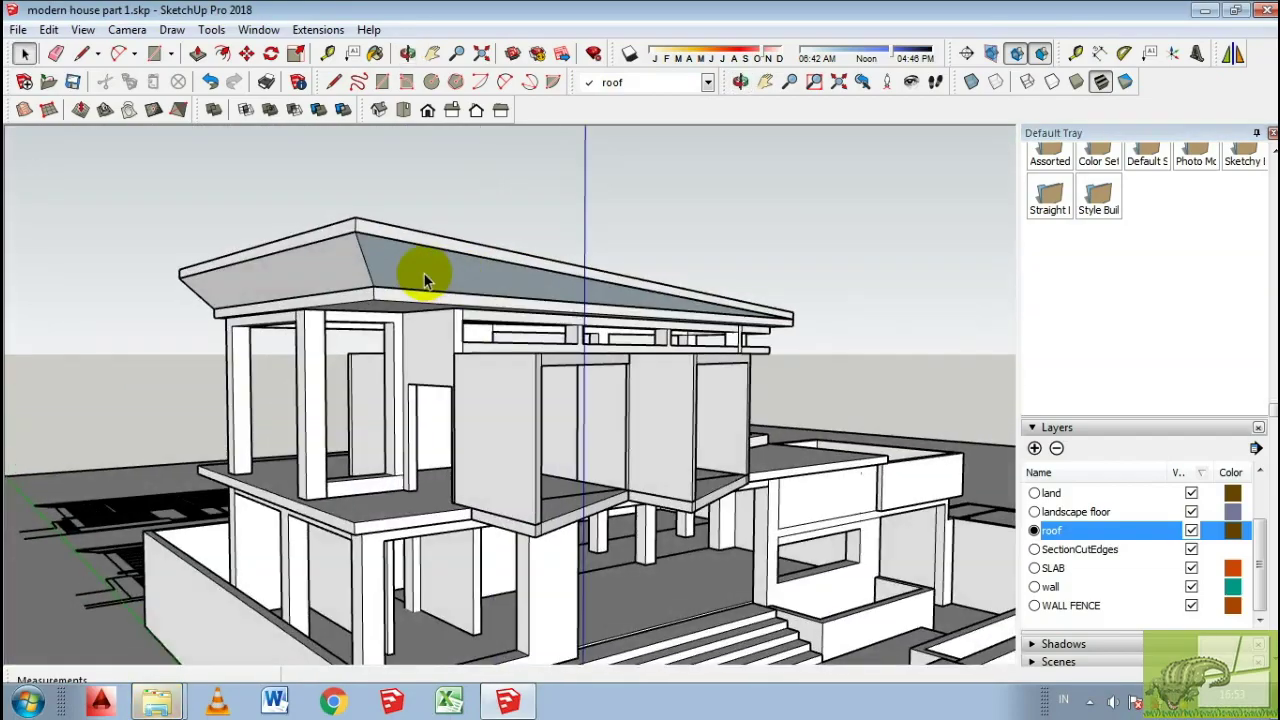
pyautogui.doubleClick(424, 274)
pyautogui.rightClick(424, 274)
pyautogui.click(563, 446)
pyautogui.moveTo(563, 446)
pyautogui.mouseDown(button='middle')
pyautogui.moveTo(991, 366)
pyautogui.moveTo(310, 468)
pyautogui.mouseUp(button='middle')
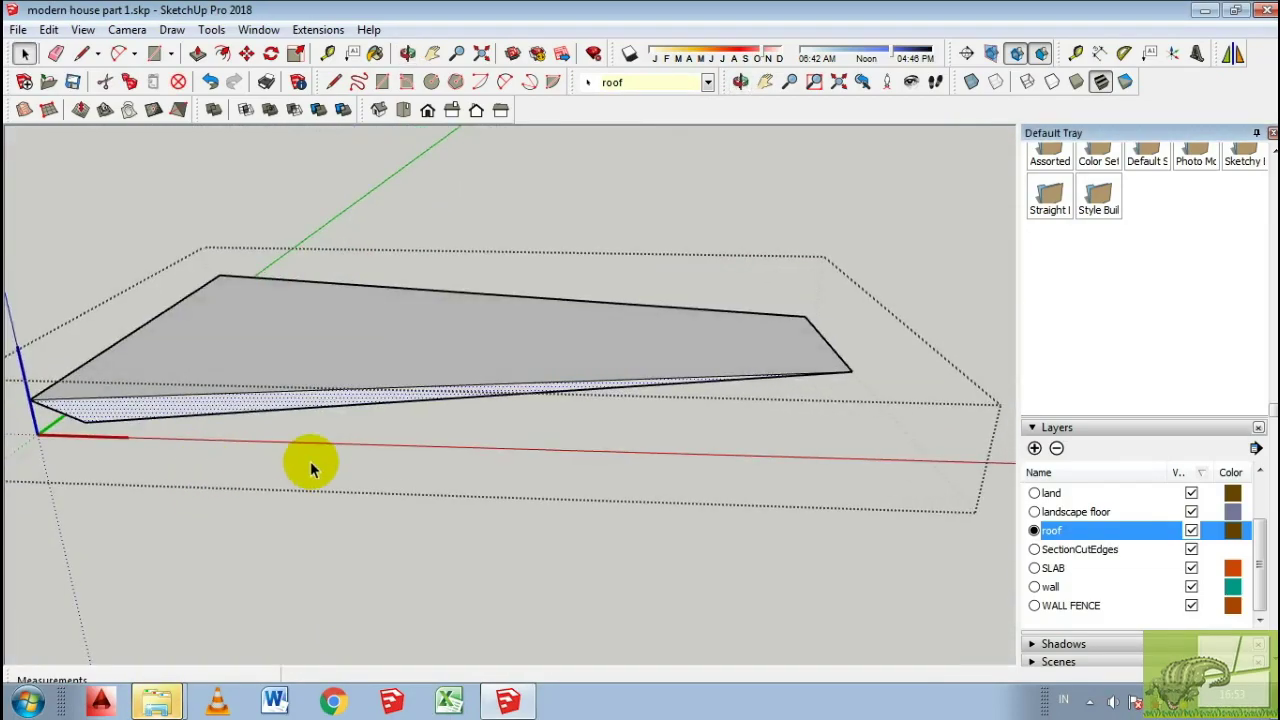
pyautogui.click(310, 468)
pyautogui.press('f')
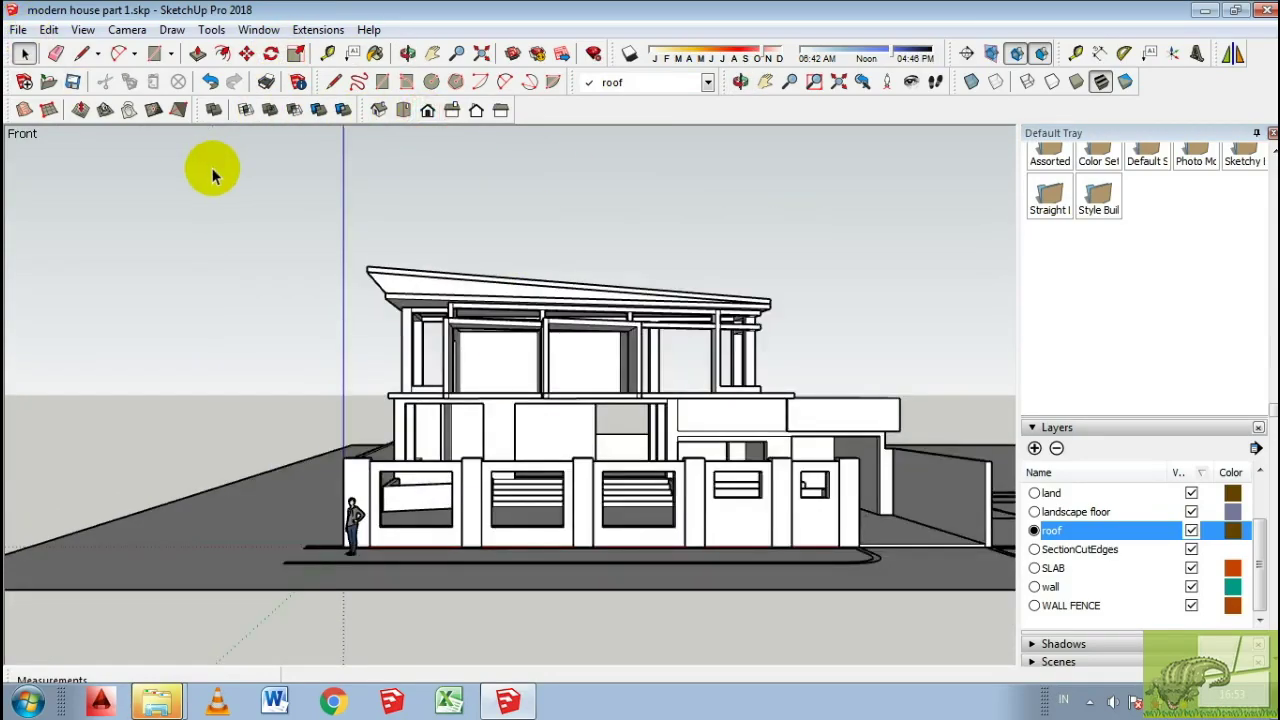
# Save the model as a new file named modern house part 2.skp.
pyautogui.click(18, 29)
pyautogui.click(48, 115)
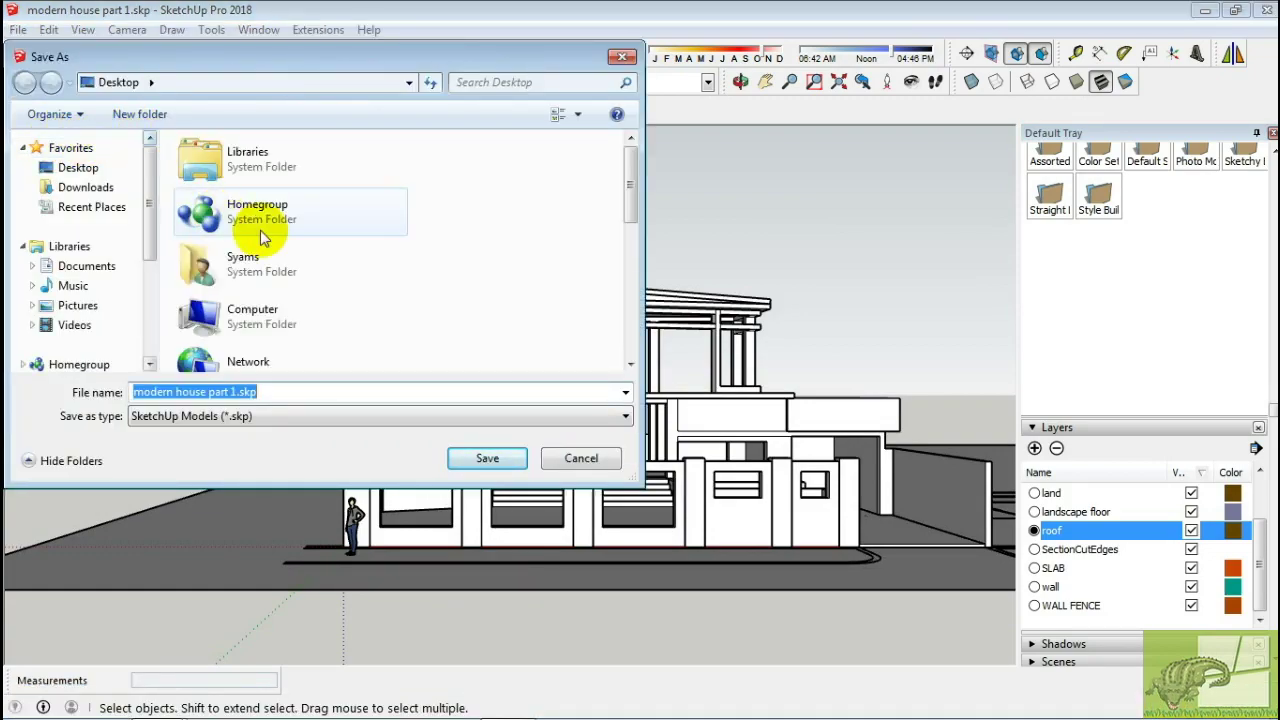
pyautogui.press('BackSpace')
pyautogui.write('2')
pyautogui.click(482, 458)
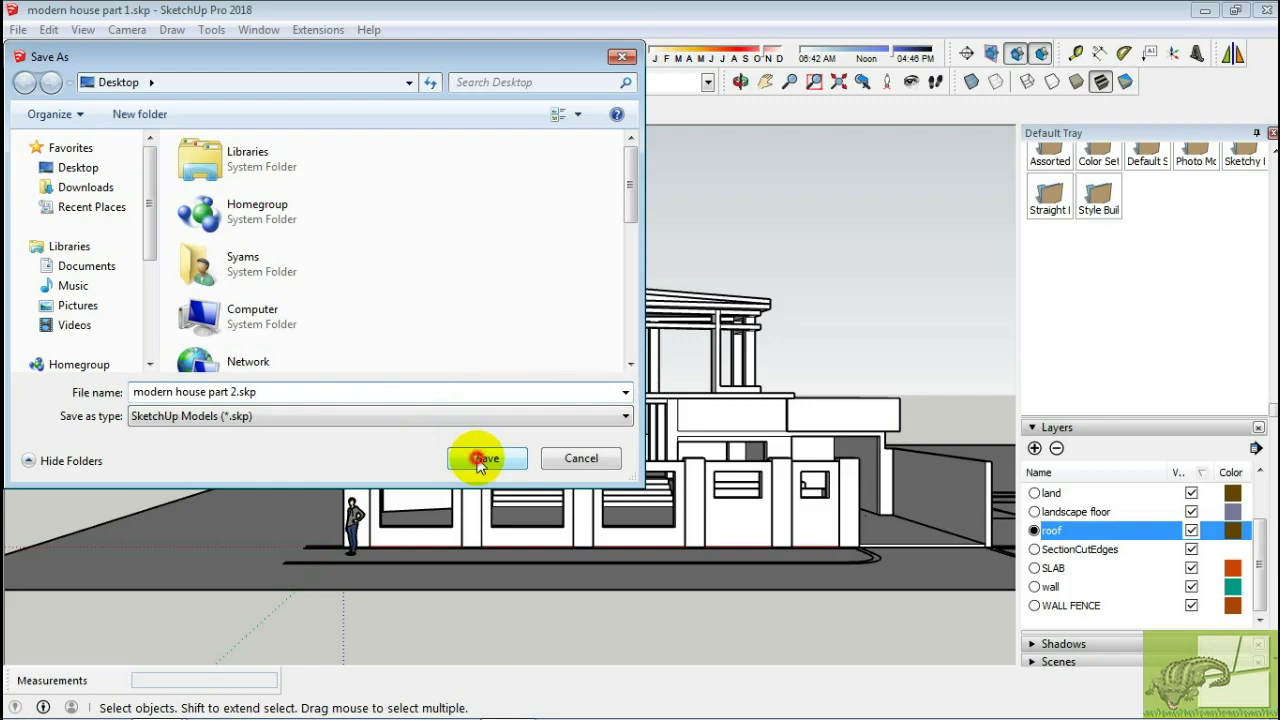